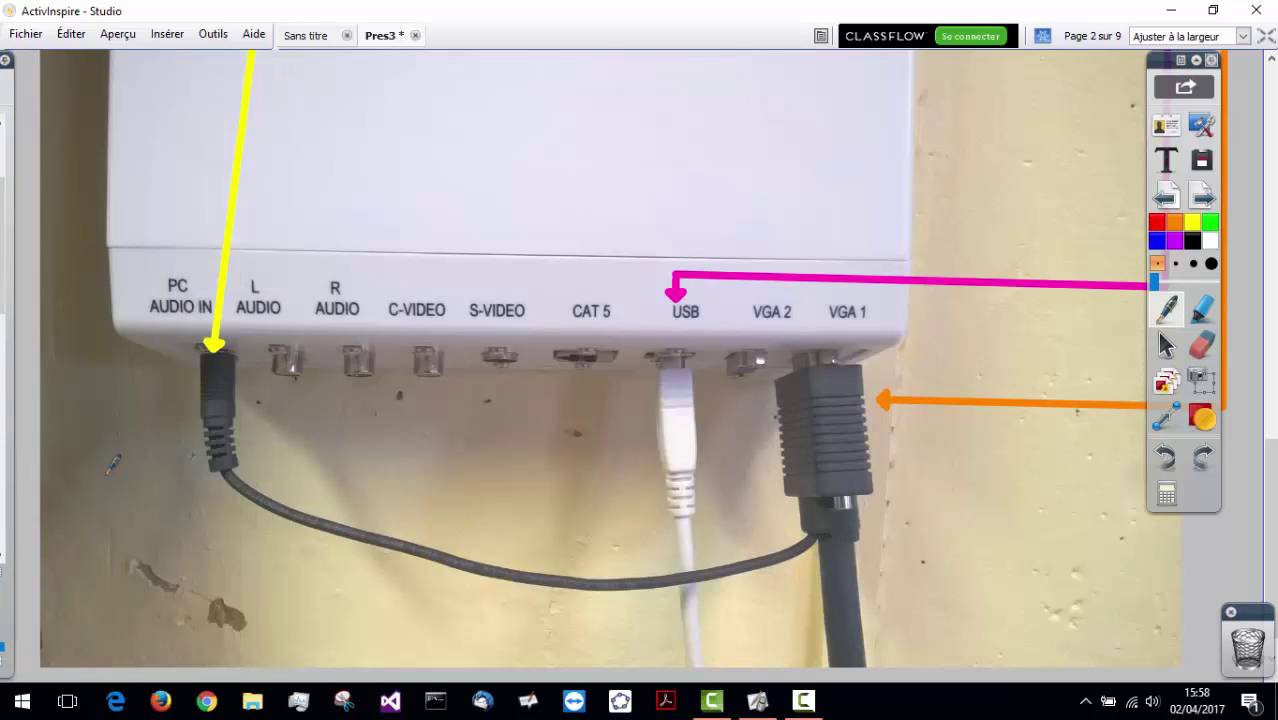
# Step: Go to page 5, "Calibrage du TBI", draw a short pen stroke beside the title and read the calibration instructions through to the end
pyautogui.moveTo(6, 464)
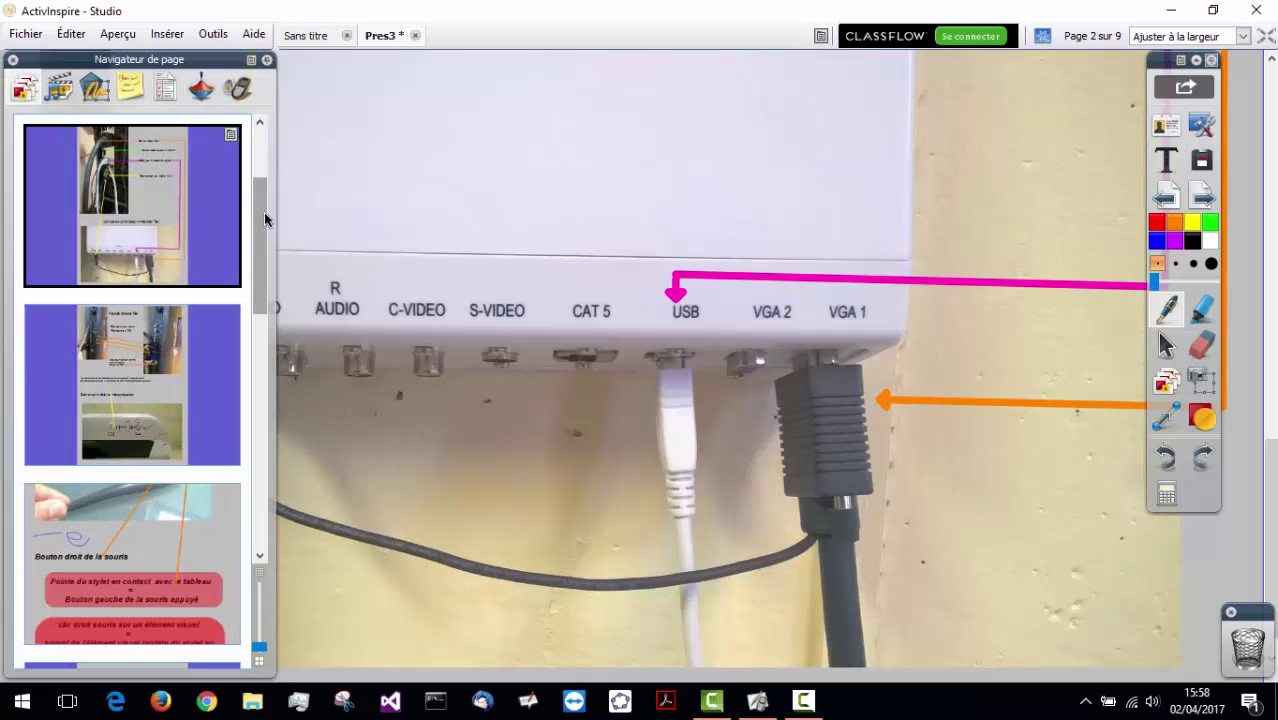
pyautogui.moveTo(264, 213); pyautogui.dragTo(258, 316)
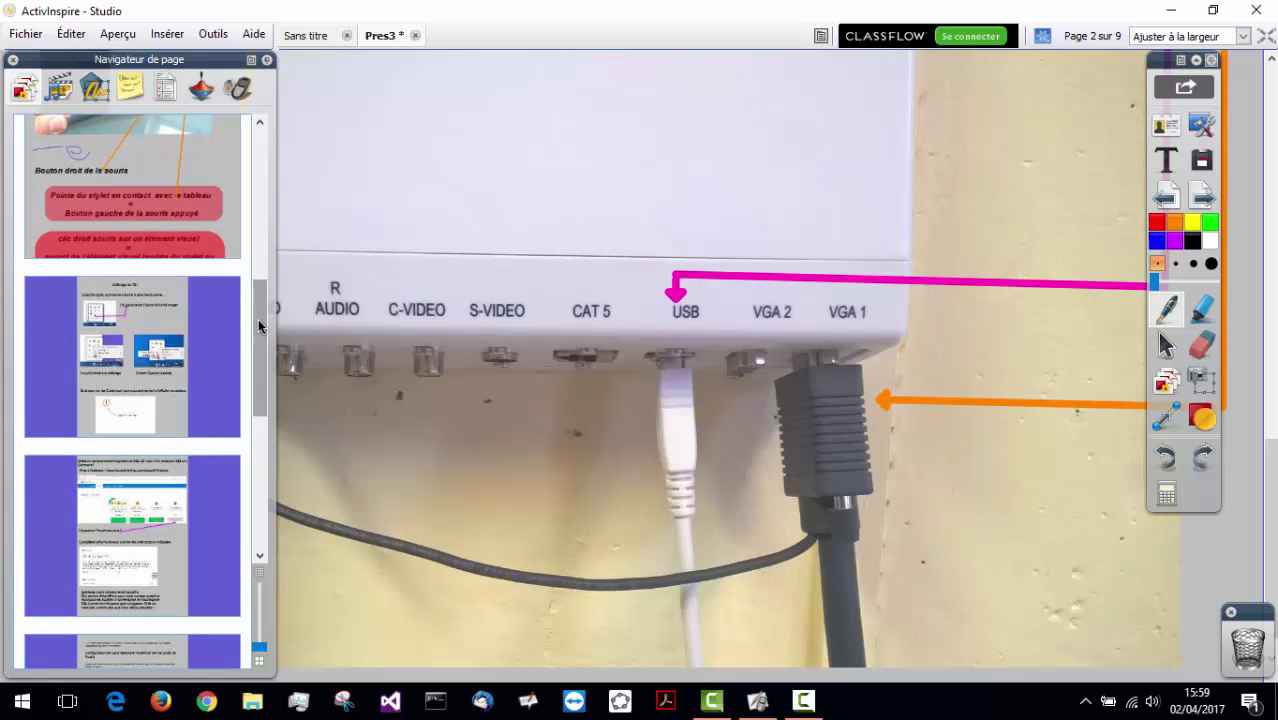
pyautogui.click(181, 405)
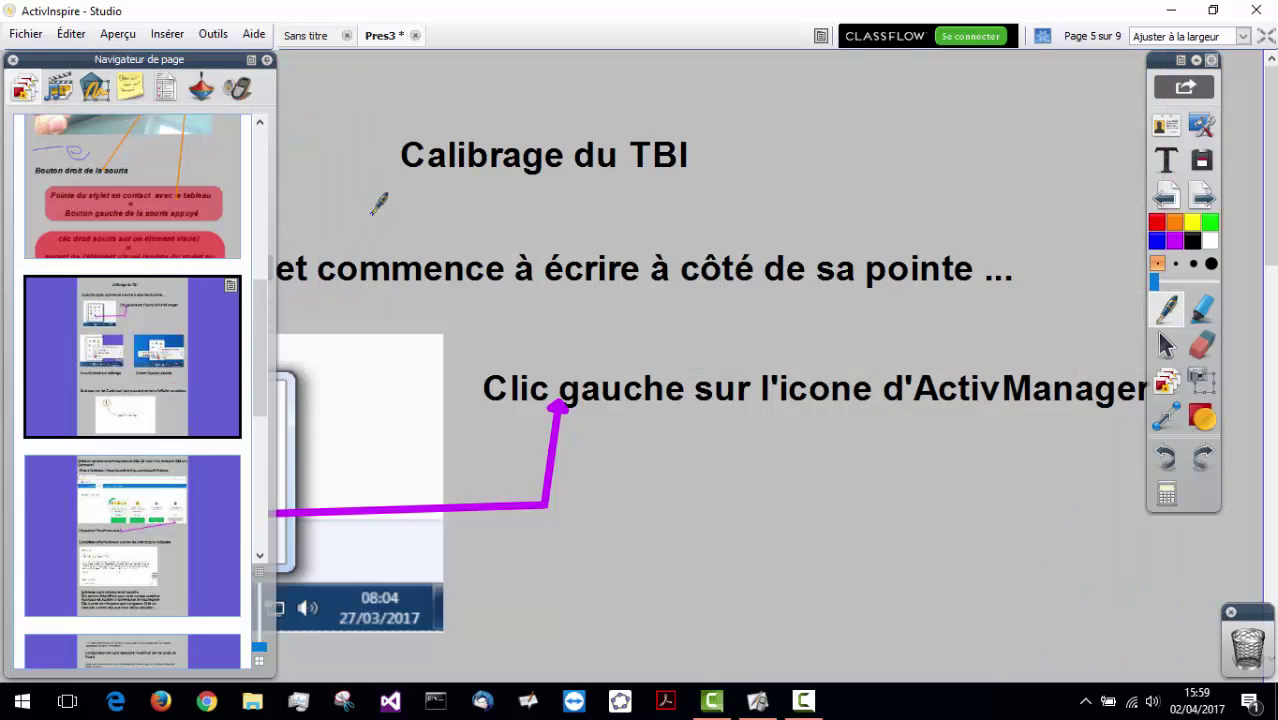
pyautogui.moveTo(278, 188); pyautogui.dragTo(329, 158)
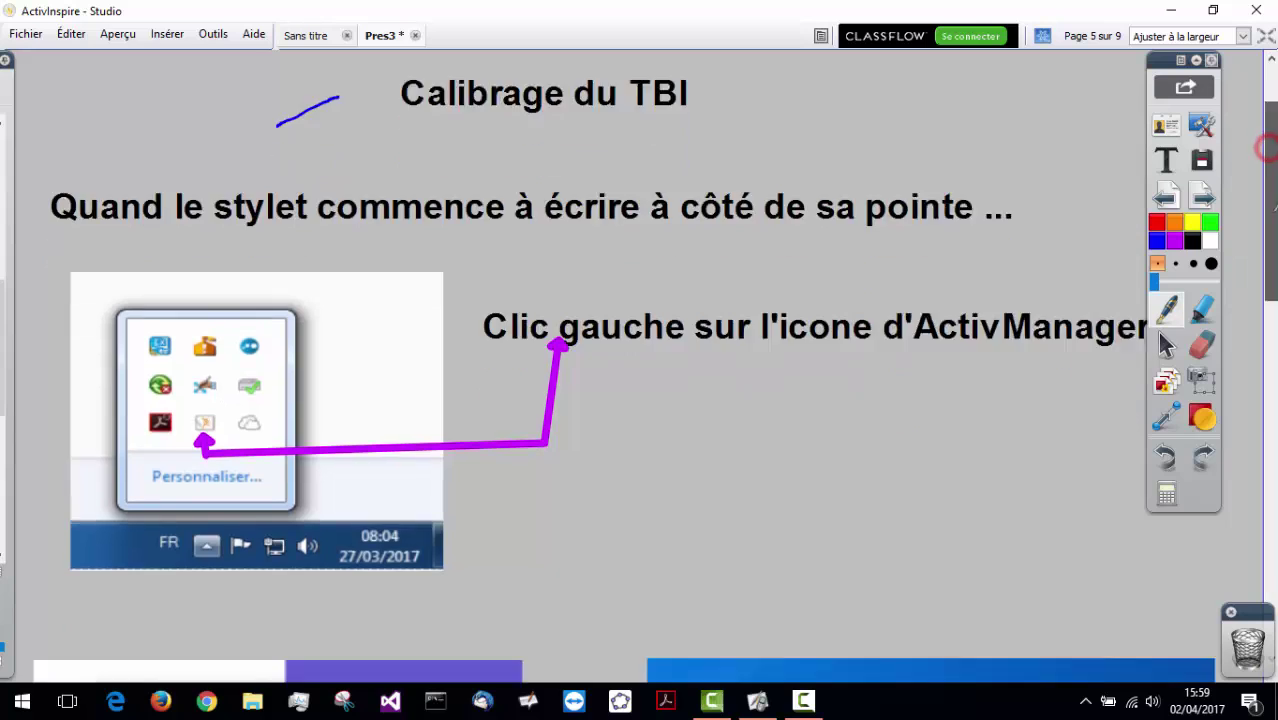
pyautogui.moveTo(1268, 145); pyautogui.dragTo(1268, 323)
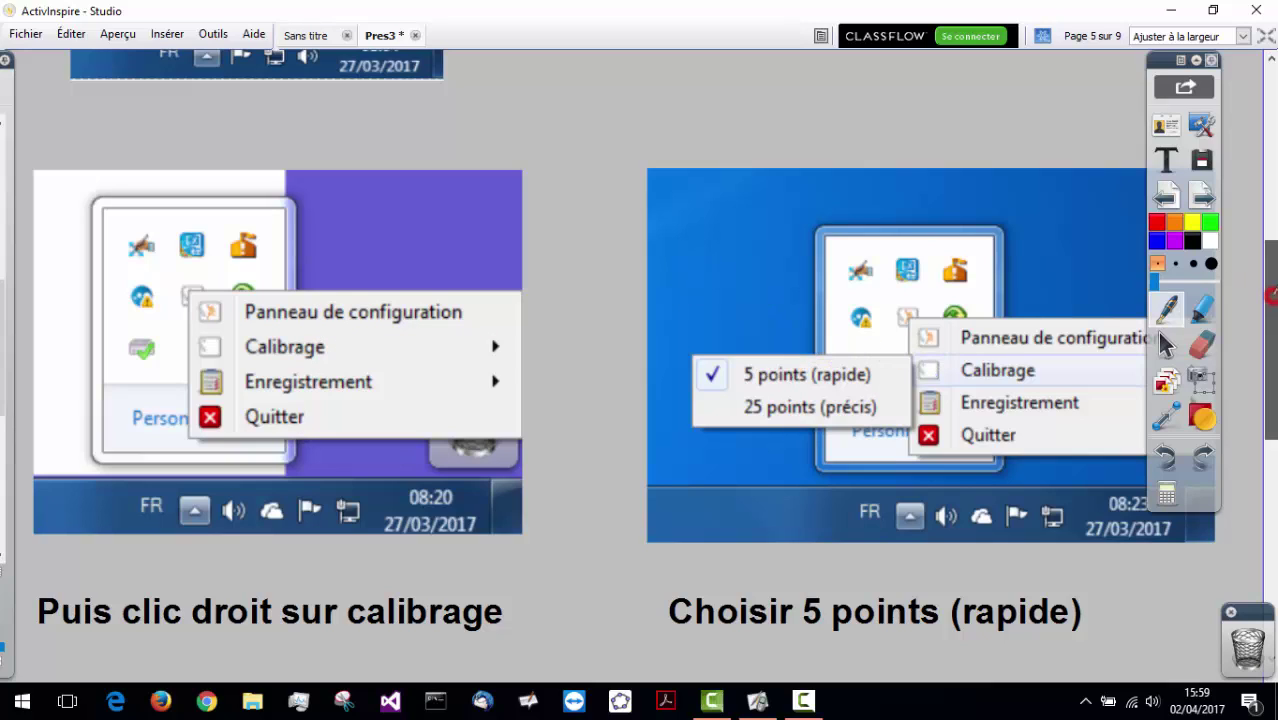
pyautogui.moveTo(1270, 295); pyautogui.dragTo(1273, 498)
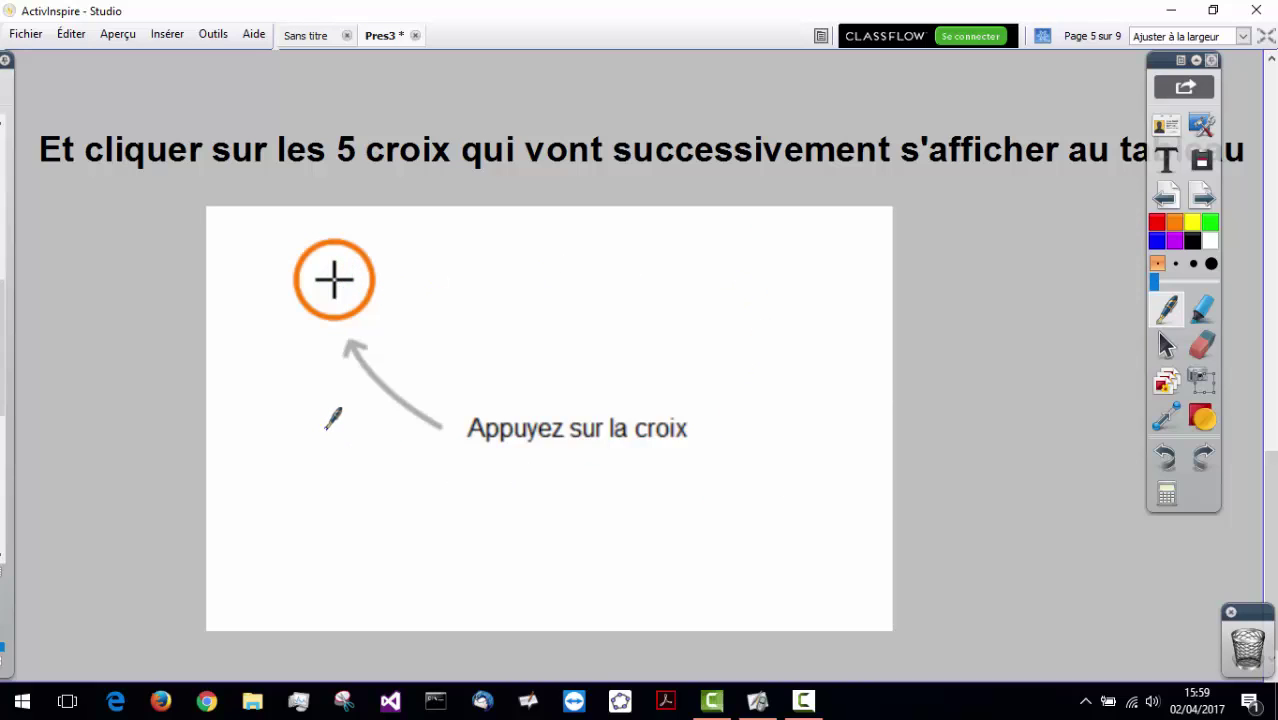
# Step: Review the OneDrive setup instructions on pages 7 and 8, down to the choice of folders to synchronise
pyautogui.moveTo(4, 400)
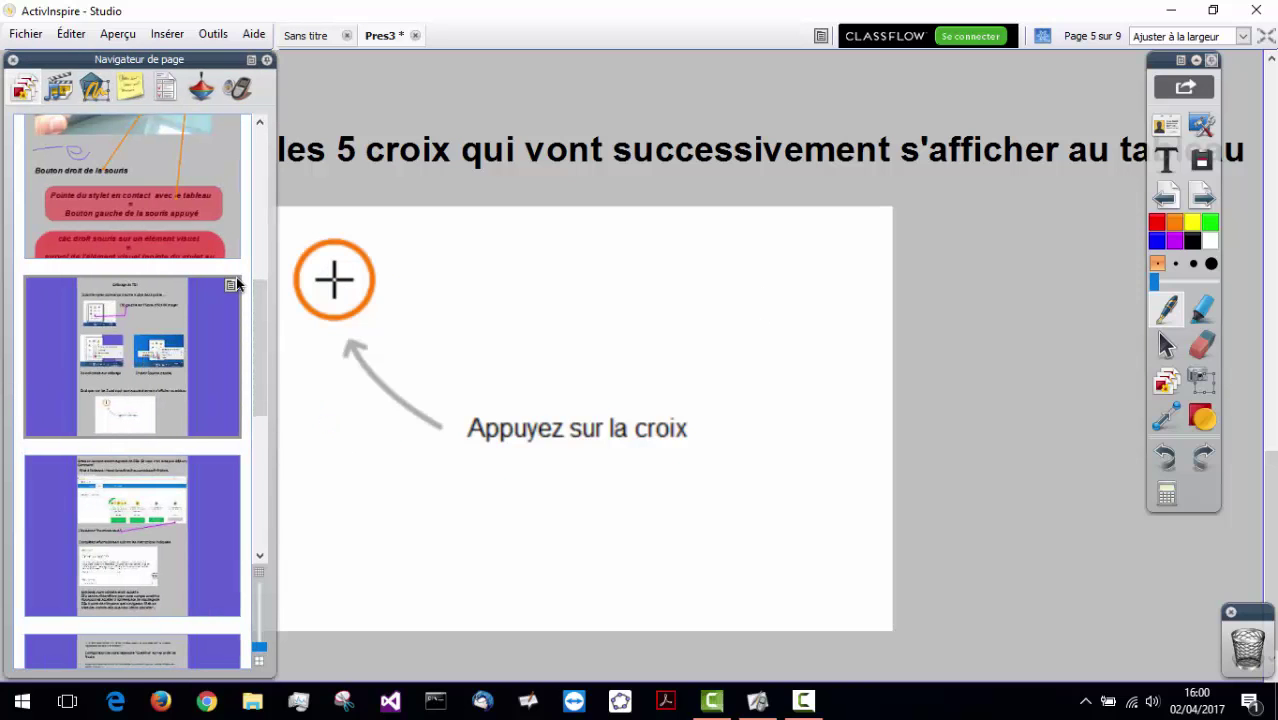
pyautogui.moveTo(260, 309); pyautogui.dragTo(266, 444)
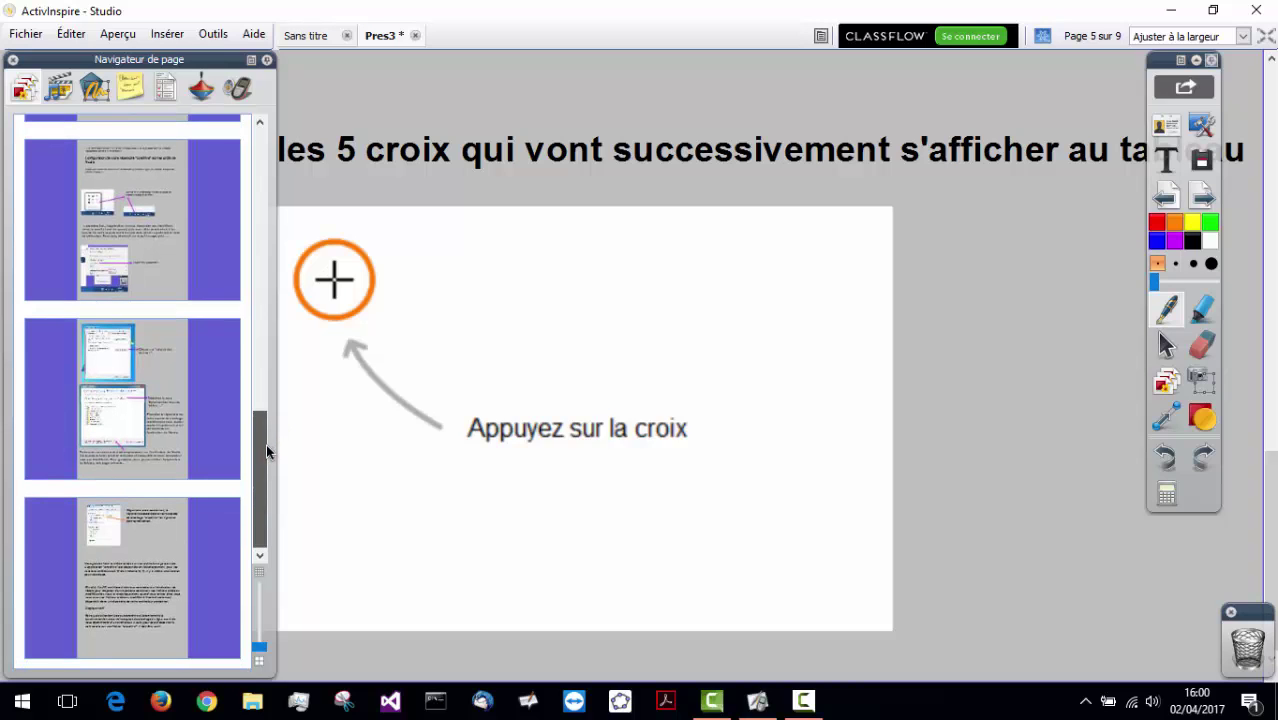
pyautogui.click(161, 385)
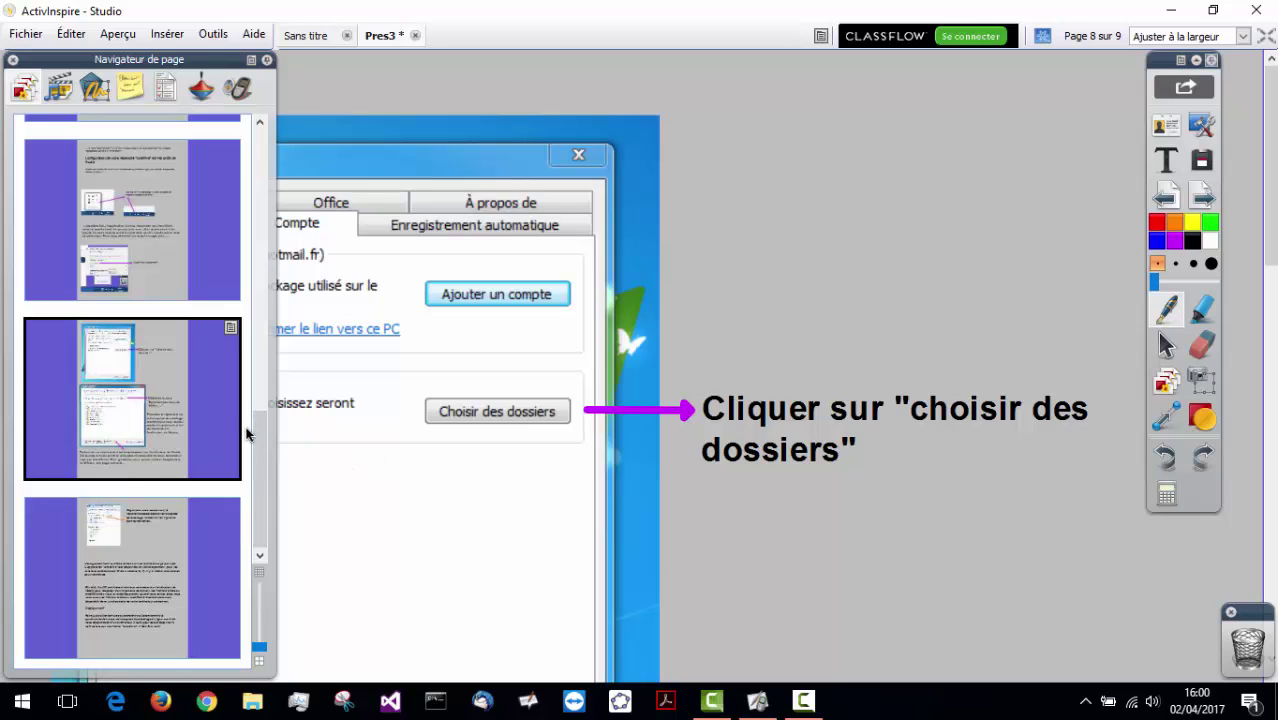
pyautogui.click(147, 246)
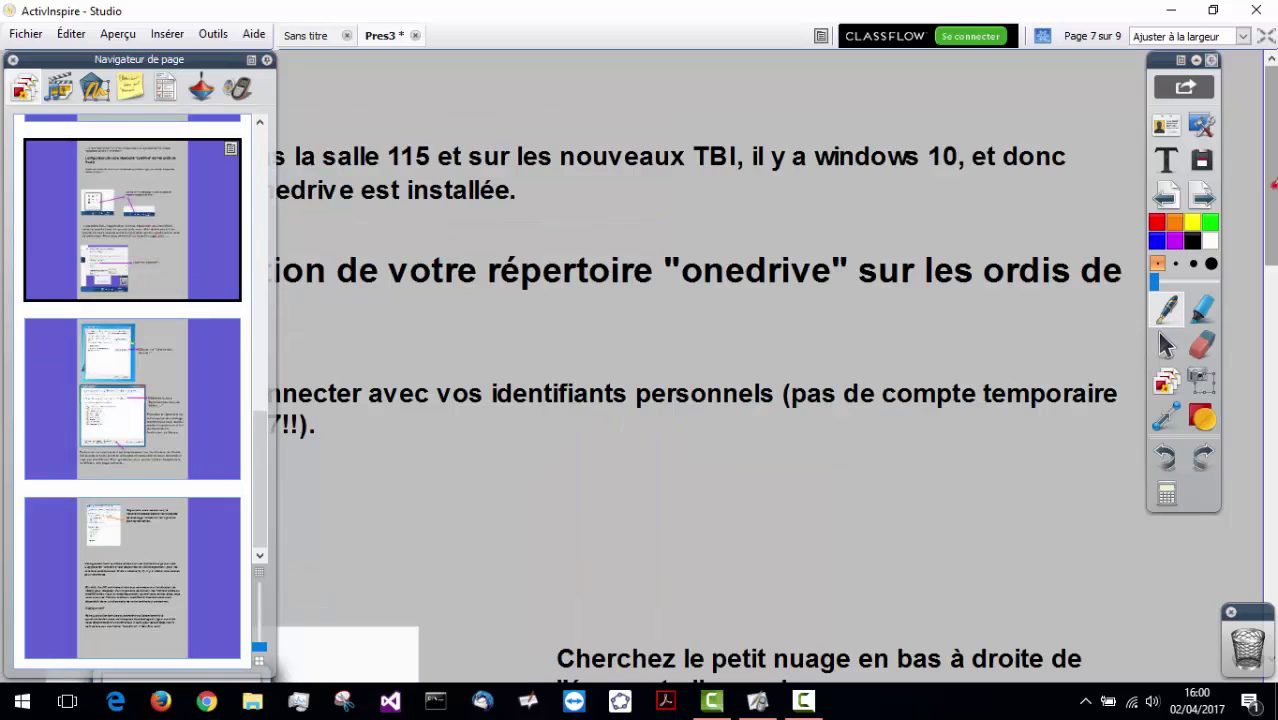
pyautogui.moveTo(1271, 182); pyautogui.dragTo(1271, 349)
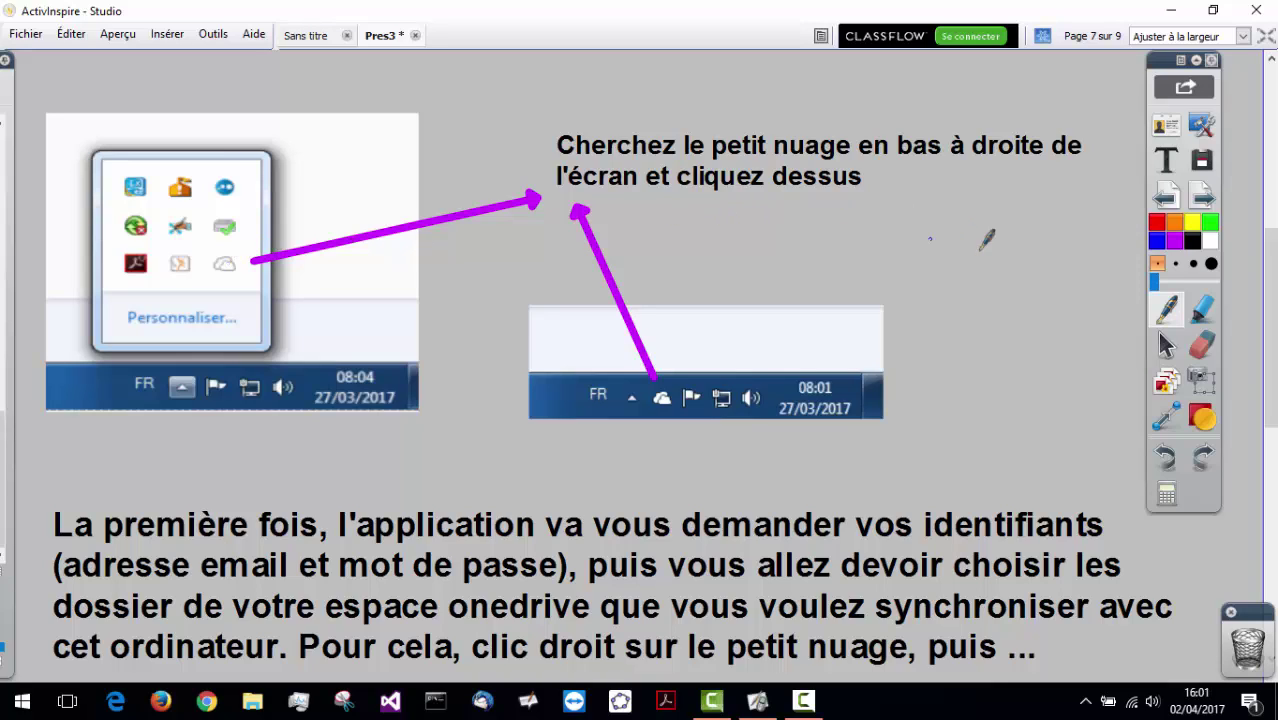
pyautogui.moveTo(1271, 322); pyautogui.dragTo(1271, 556)
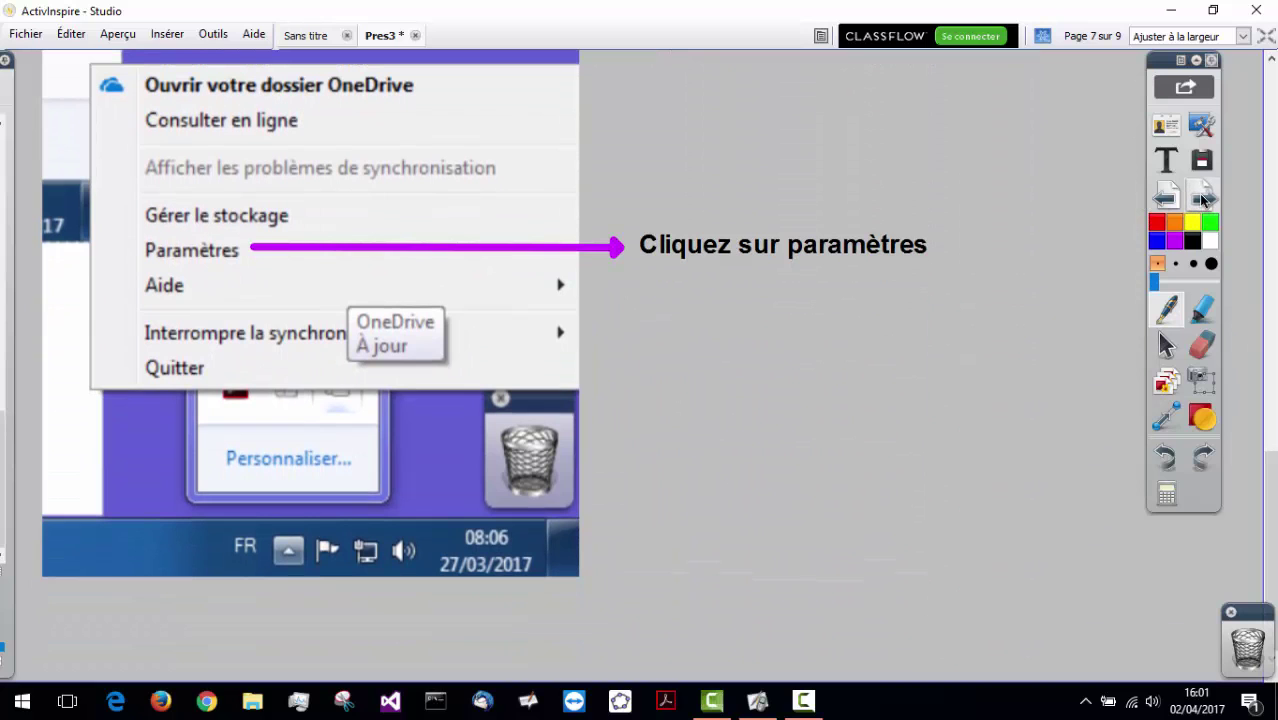
pyautogui.click(1202, 198)
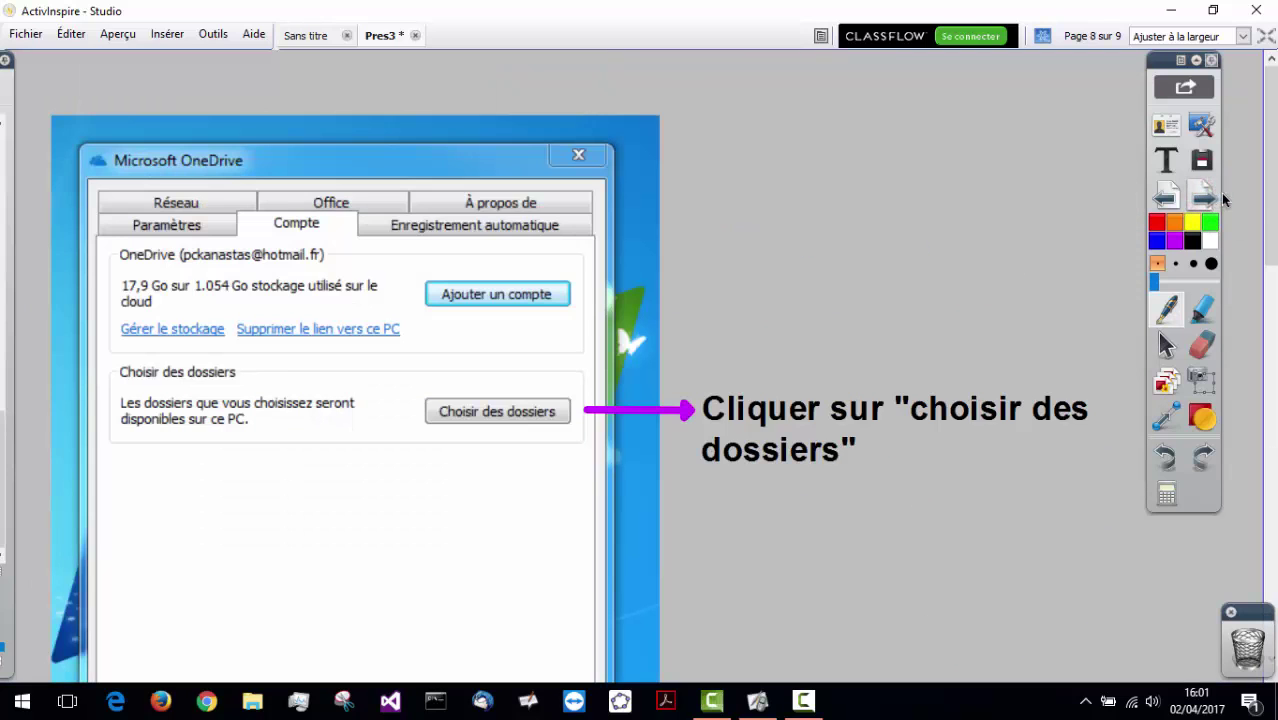
pyautogui.moveTo(1268, 204); pyautogui.dragTo(1270, 446)
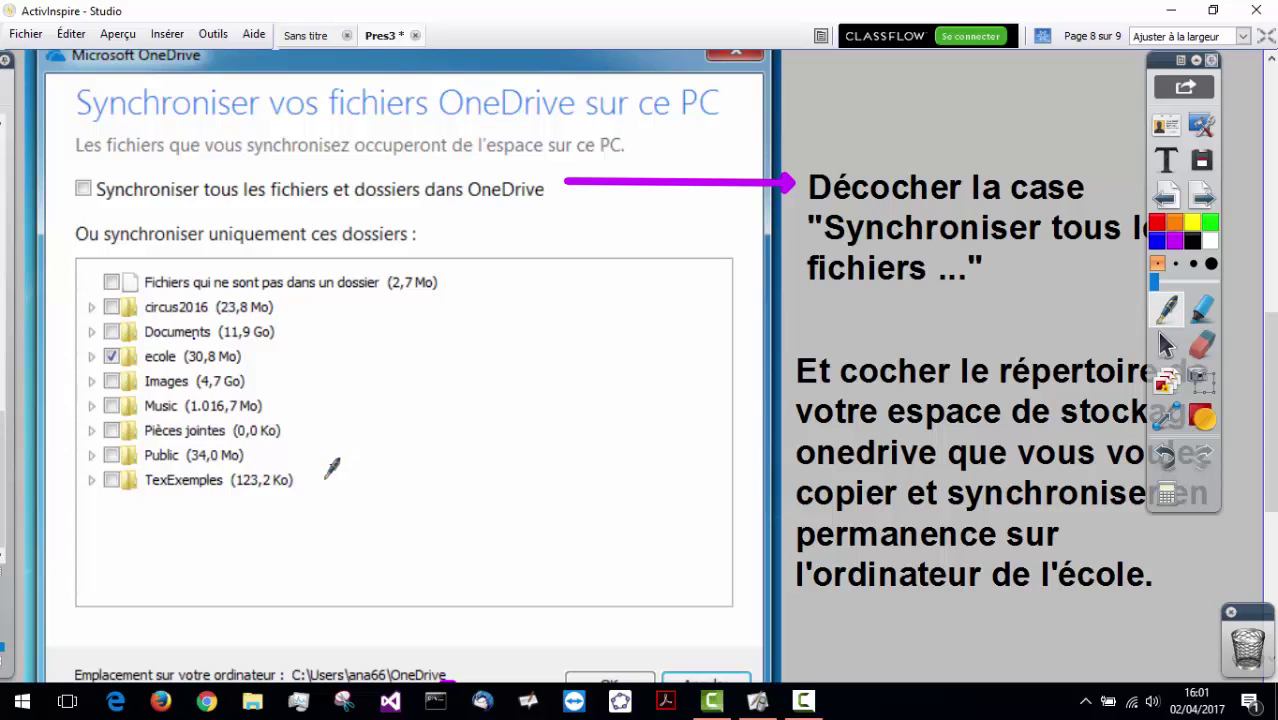
# Step: Switch to File Explorer and browse to the Formations folder inside the OneDrive ecole folder
pyautogui.click(257, 701)
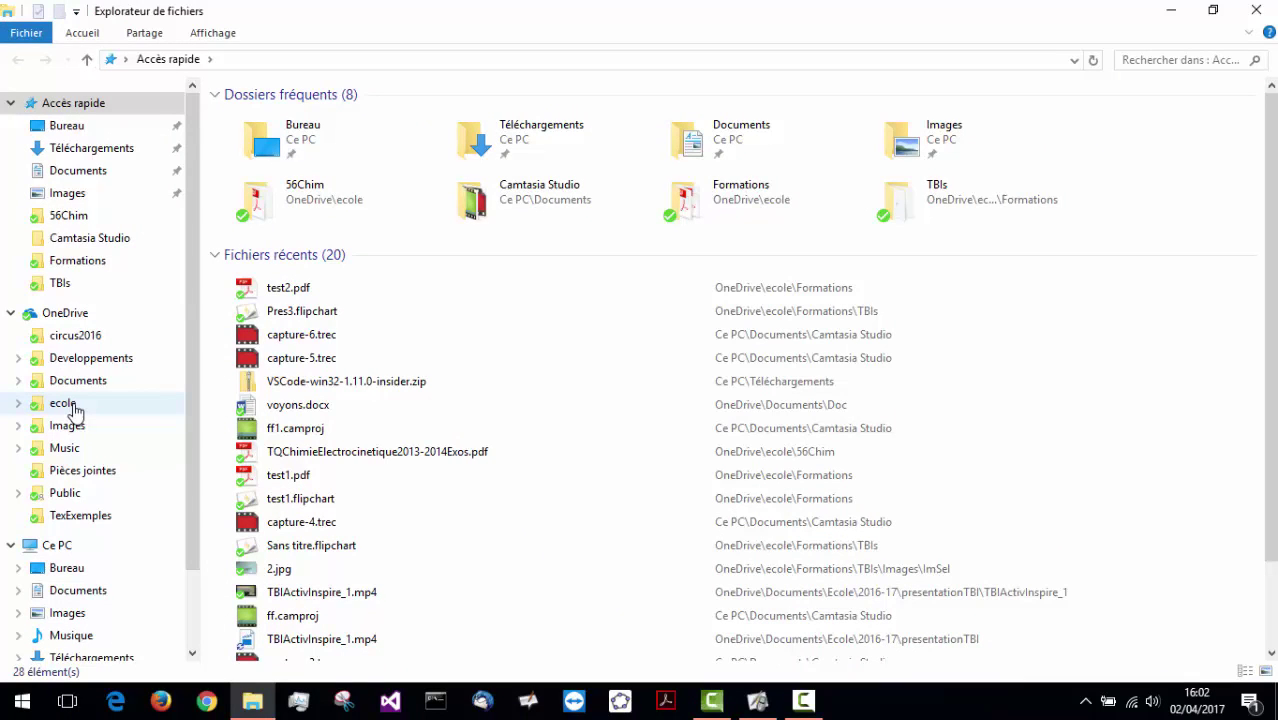
pyautogui.click(62, 405)
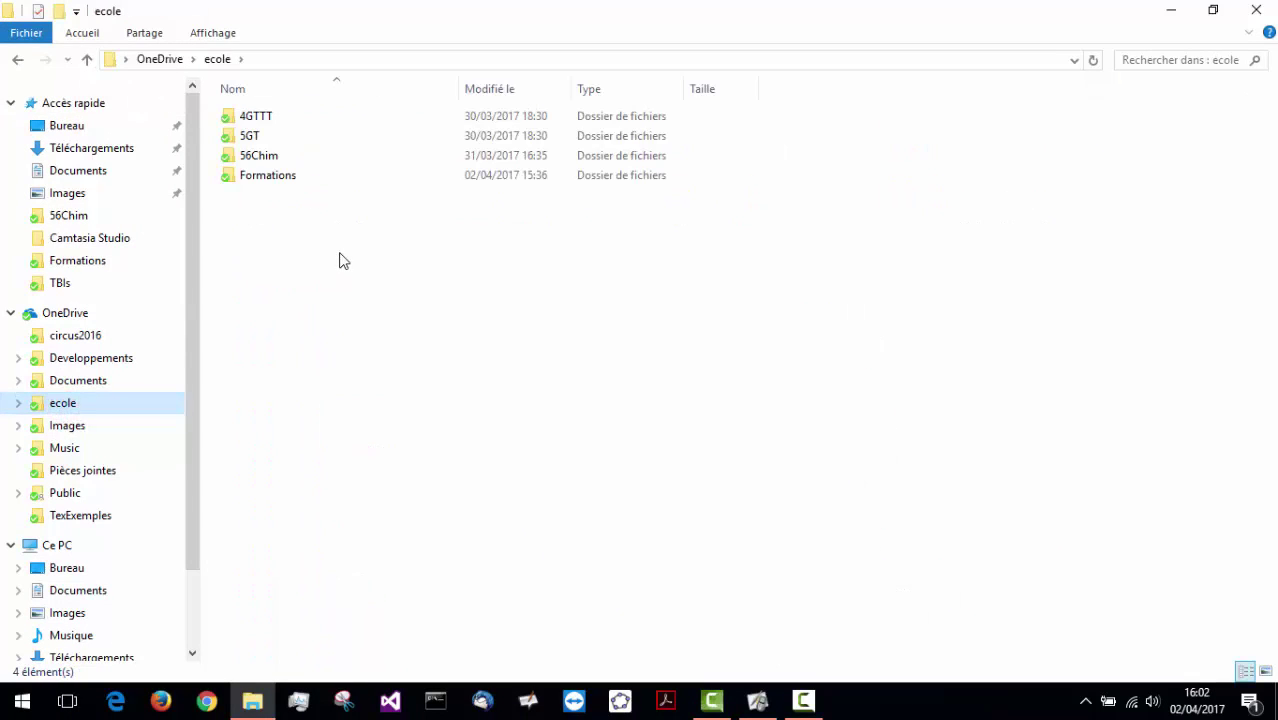
pyautogui.click(100, 408)
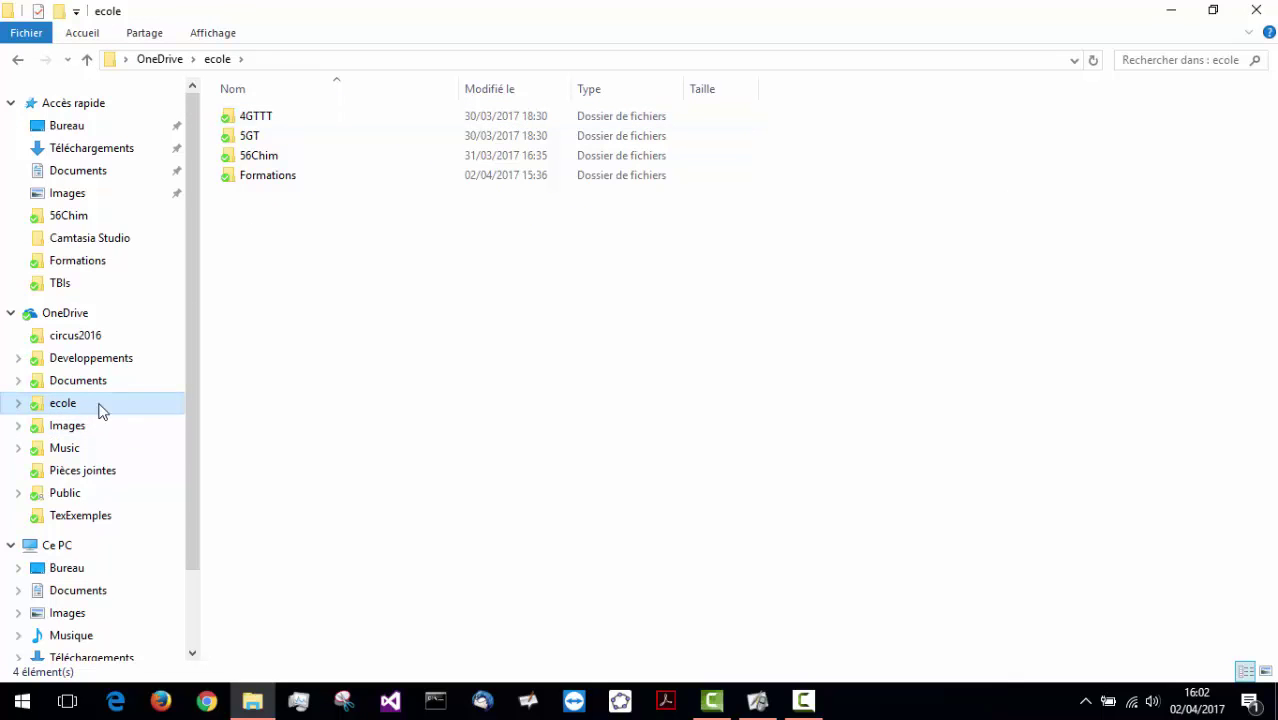
pyautogui.doubleClick(283, 180)
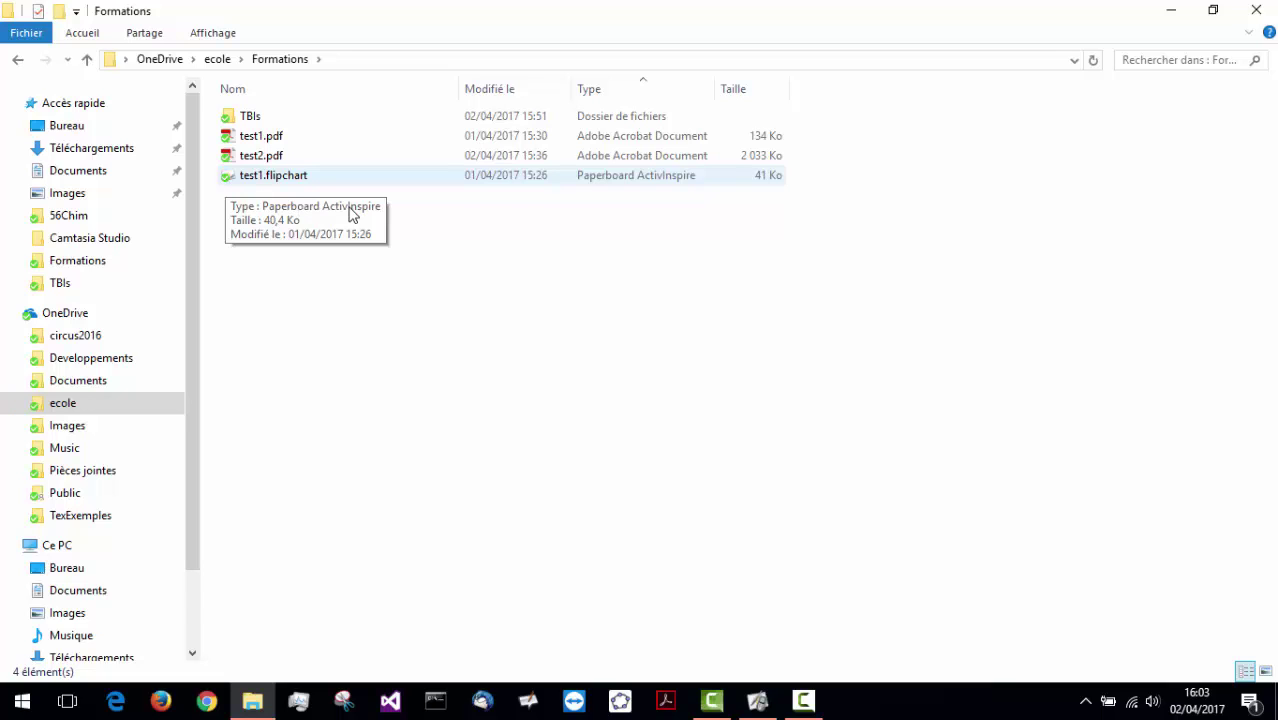
# Step: Close ActivInspire without saving the Pres3 flipchart, and close the File Explorer window
pyautogui.click(758, 701)
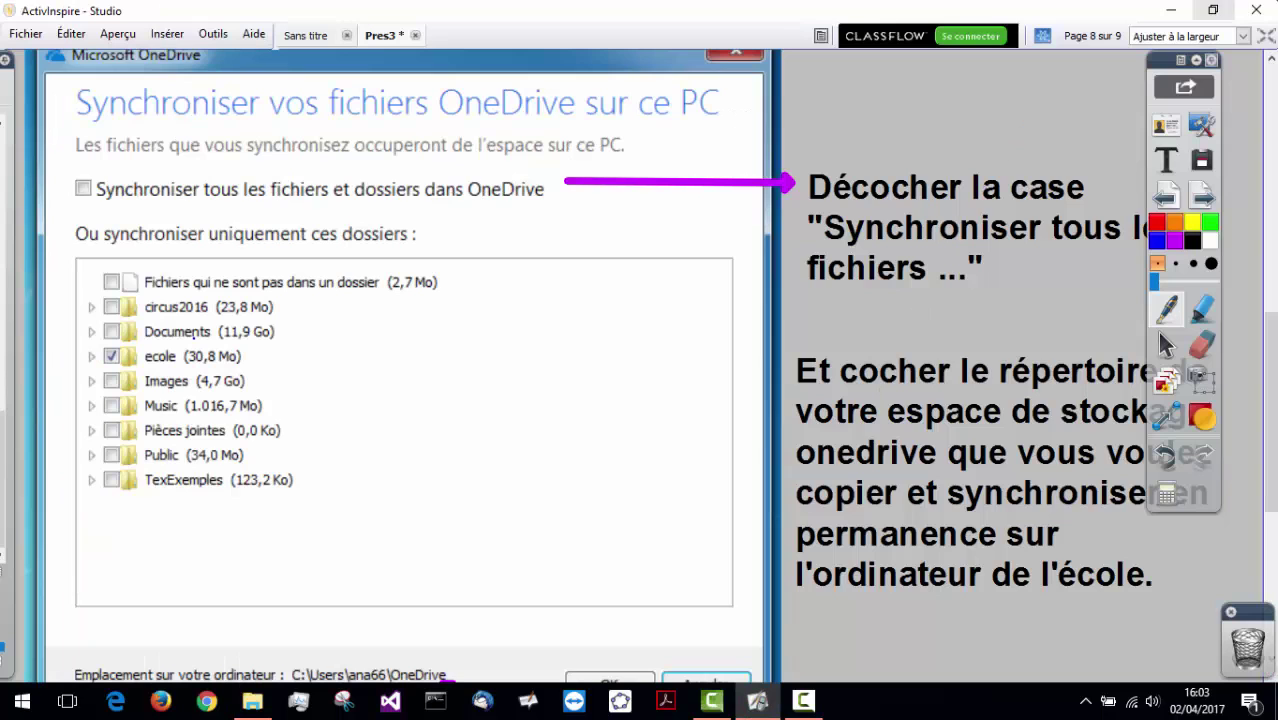
pyautogui.click(1258, 12)
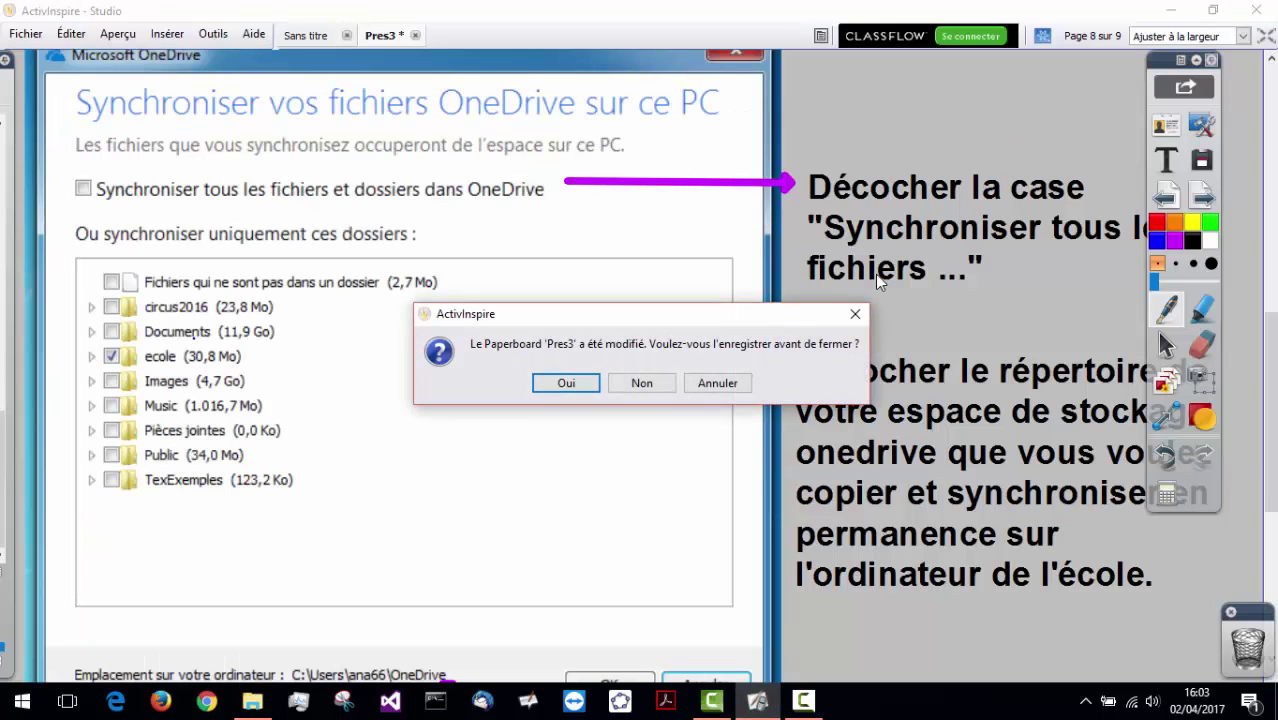
pyautogui.click(640, 384)
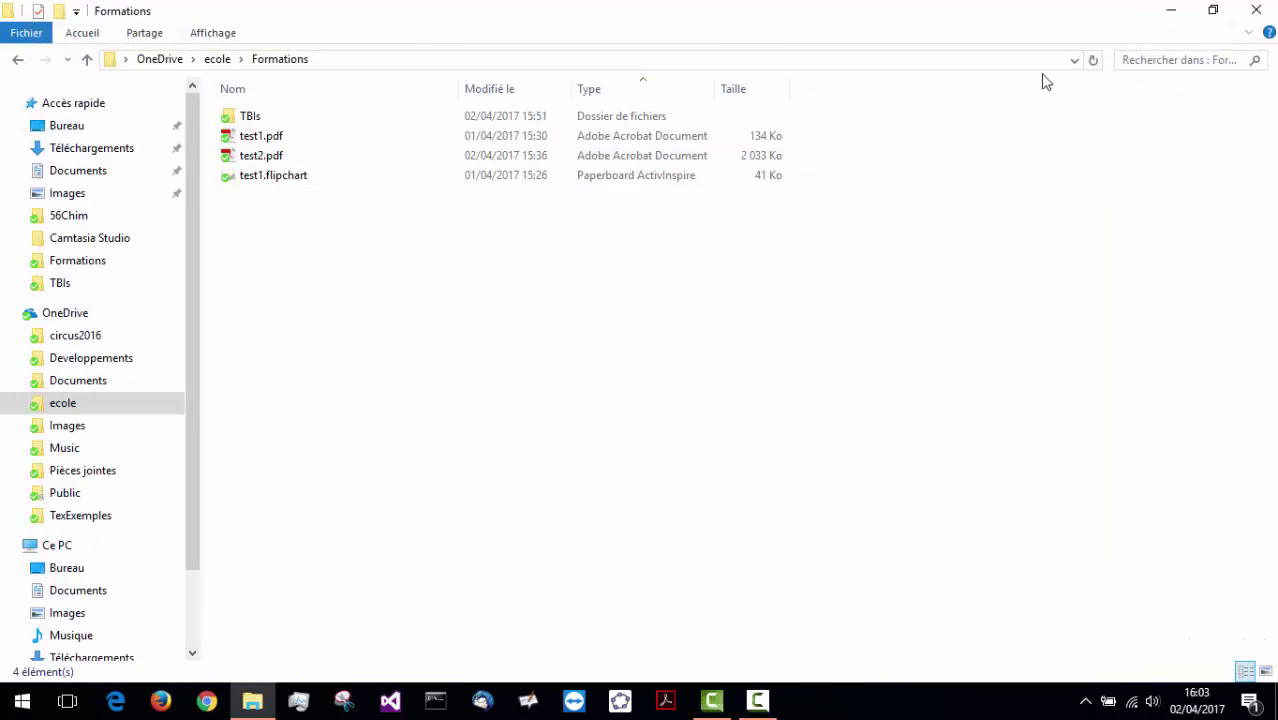
pyautogui.click(1256, 10)
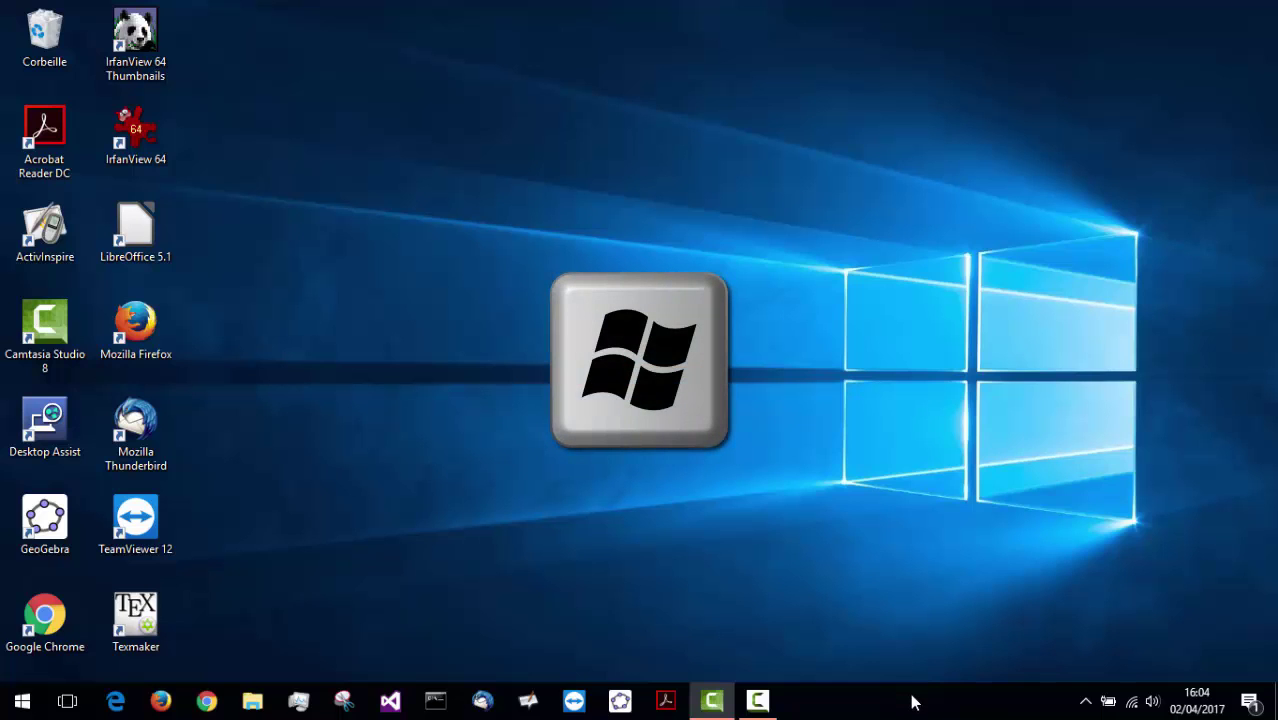
# Step: Find ActivInspire by searching for "act", launch it and dismiss its startup dashboard
pyautogui.press('super')
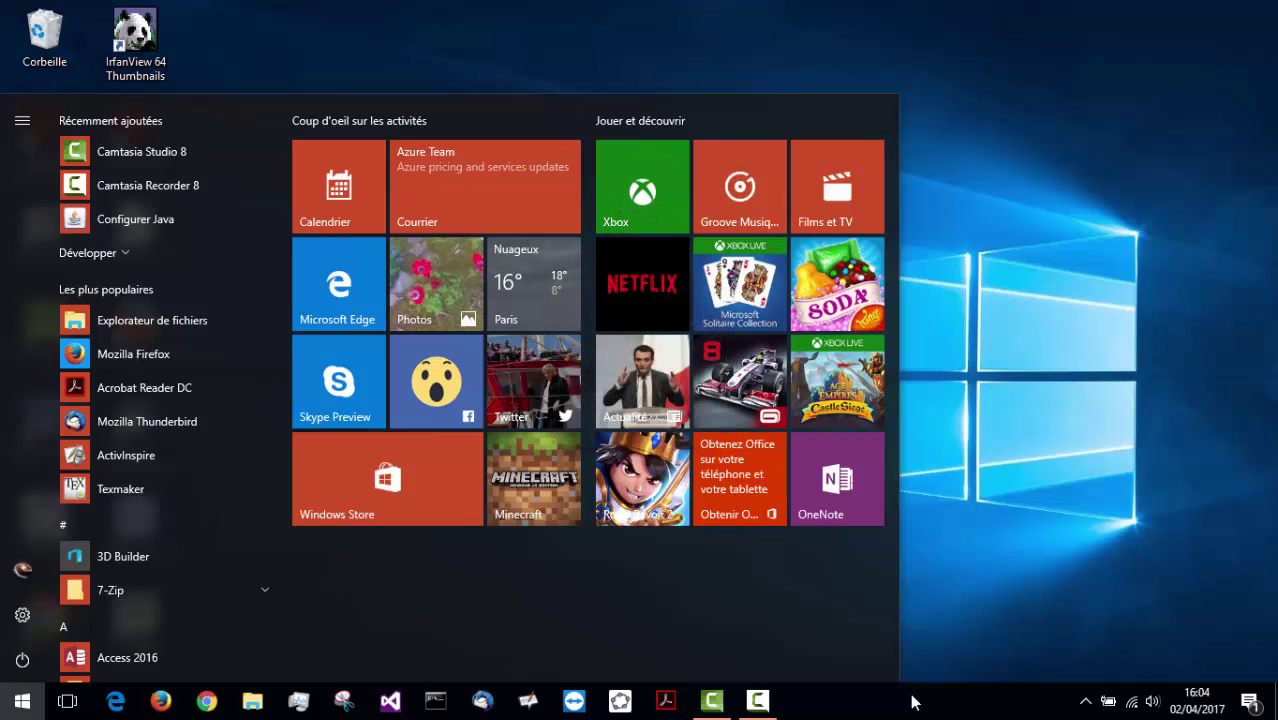
pyautogui.write('act')
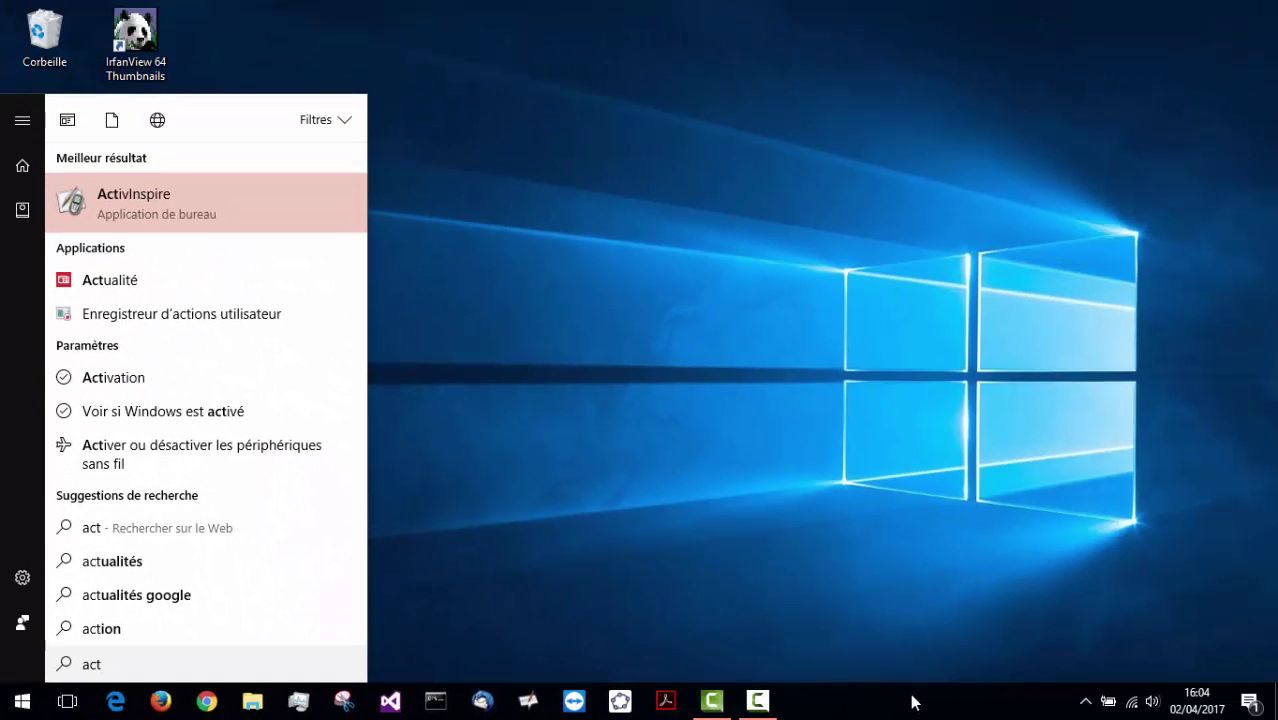
pyautogui.press('Return')
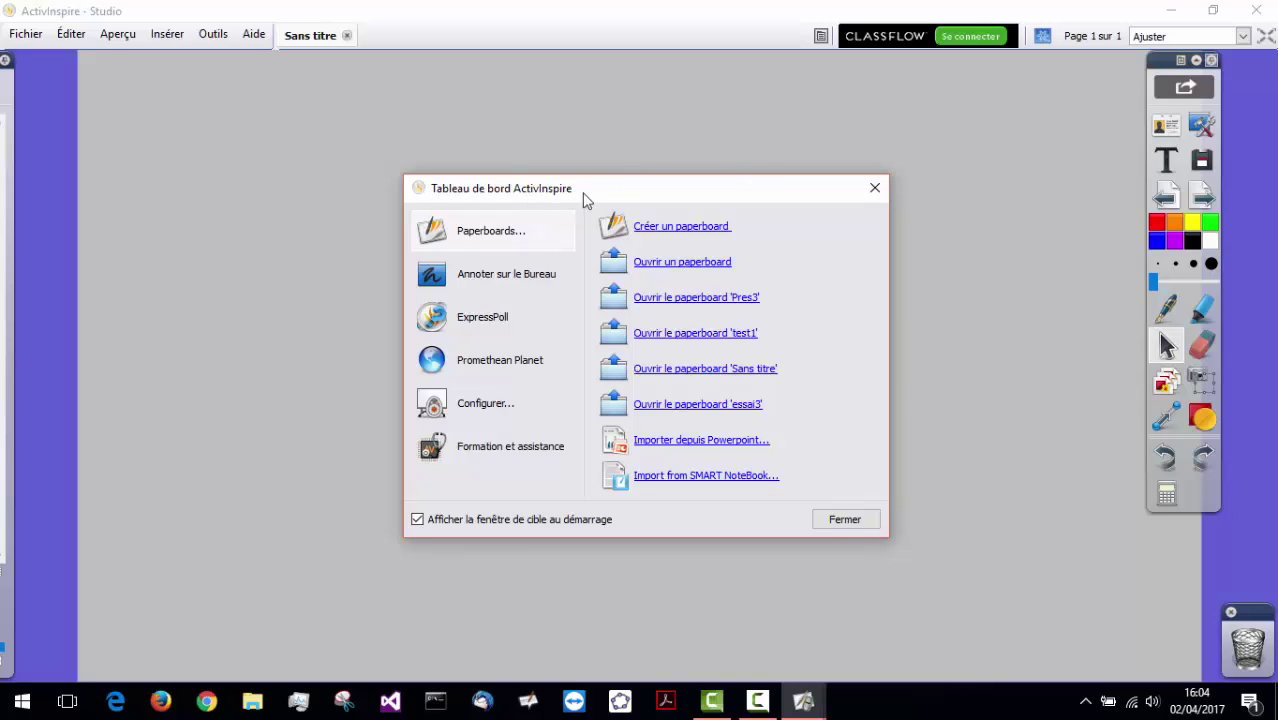
pyautogui.click(845, 520)
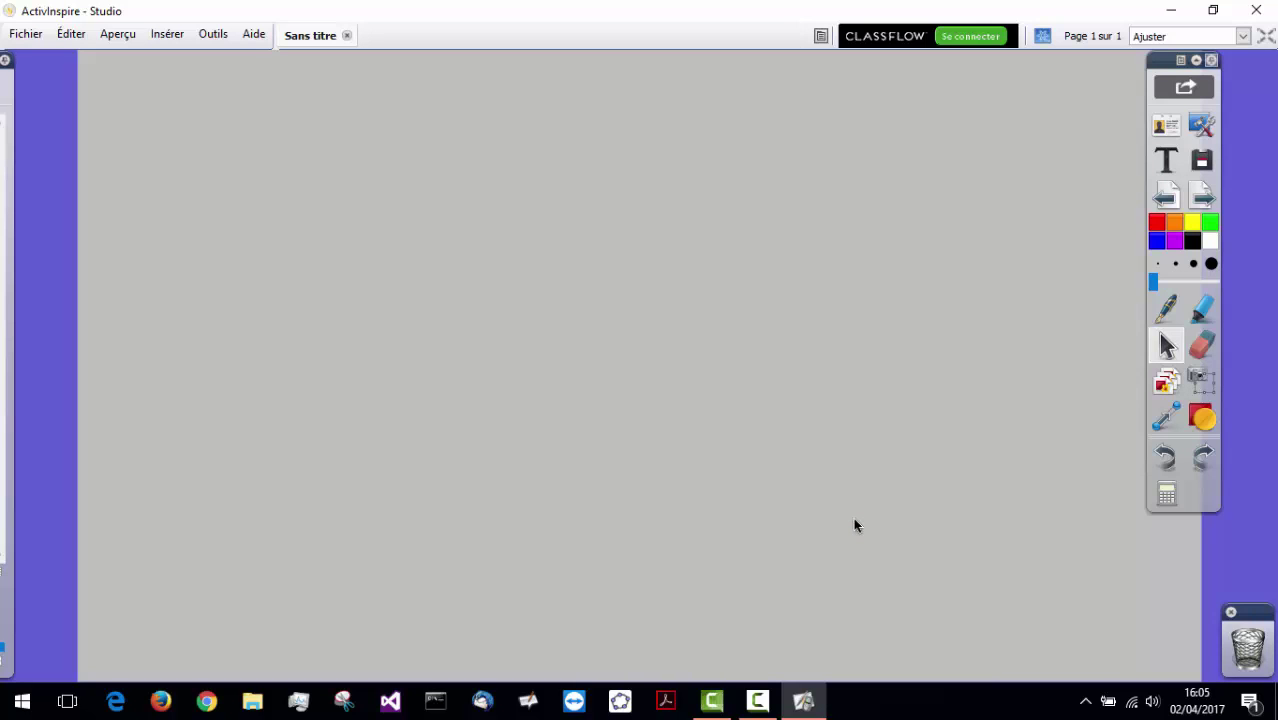
# Step: Handwrite "Je t" in blue near the upper left of page 1 with the Pen tool
pyautogui.click(1164, 312)
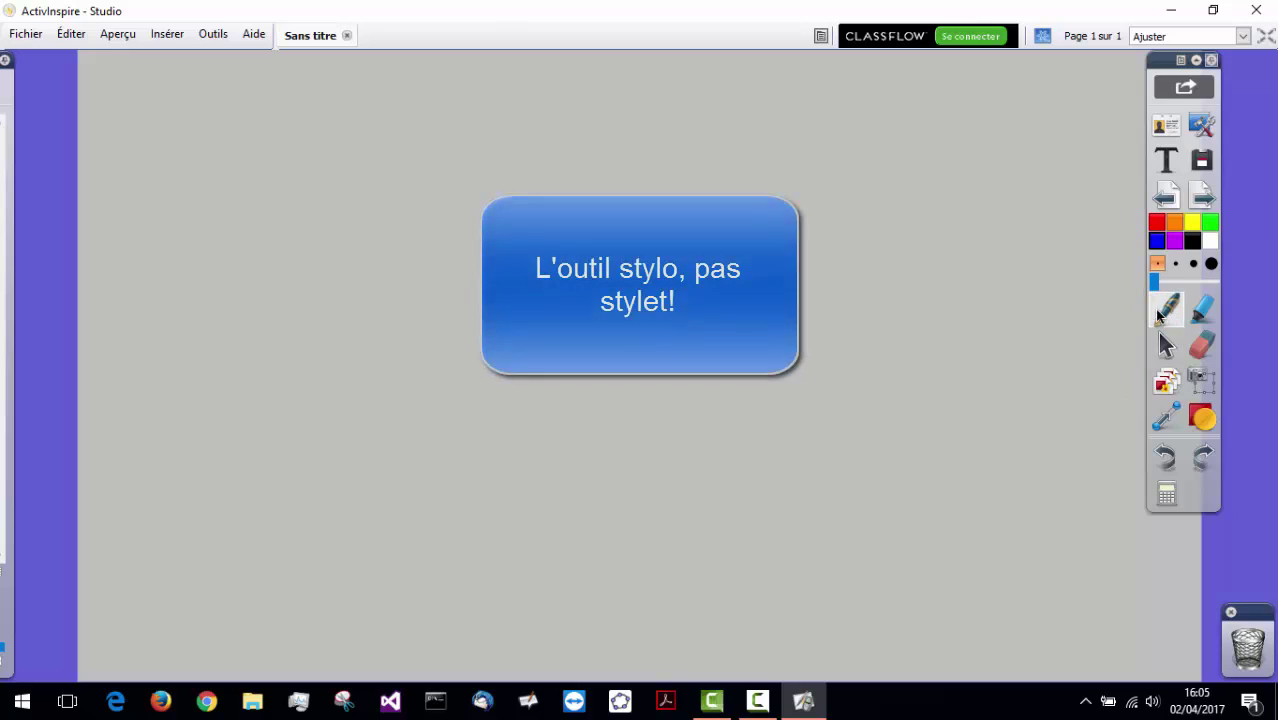
pyautogui.moveTo(152, 107)
pyautogui.mouseDown()
pyautogui.moveTo(196, 168)
pyautogui.moveTo(223, 110)
pyautogui.moveTo(318, 104)
pyautogui.mouseUp()
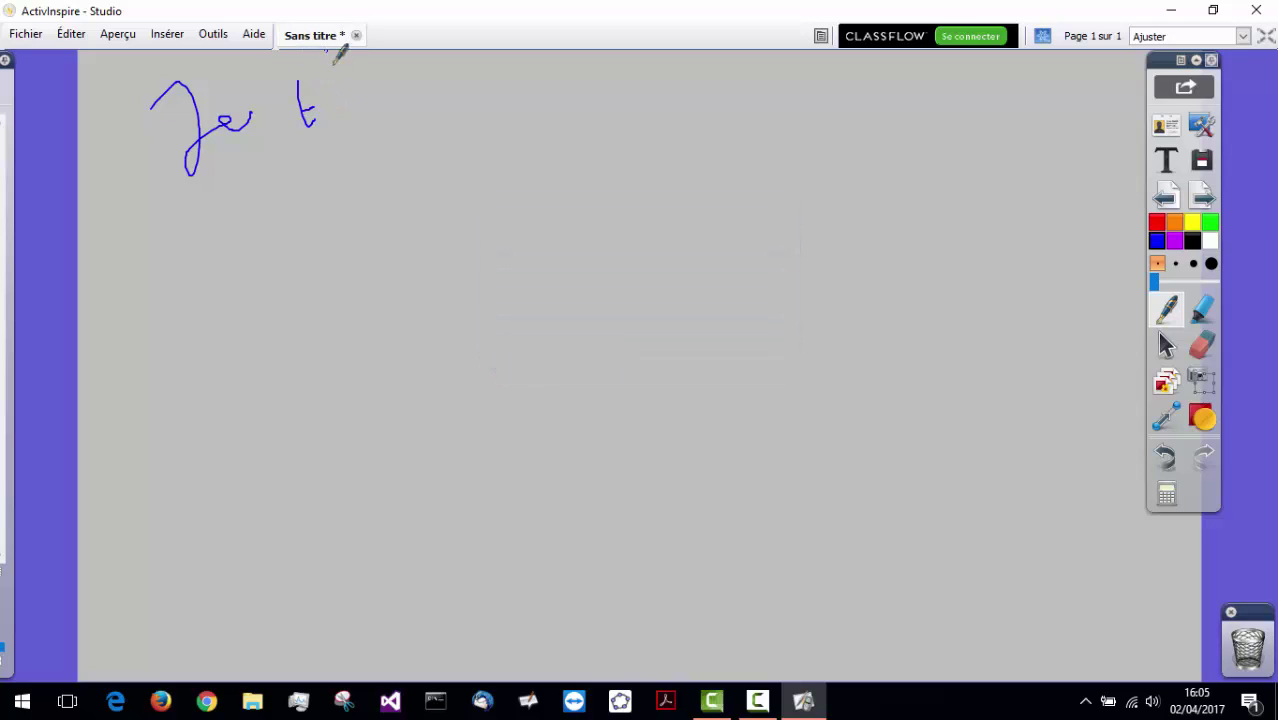
pyautogui.click(355, 104)
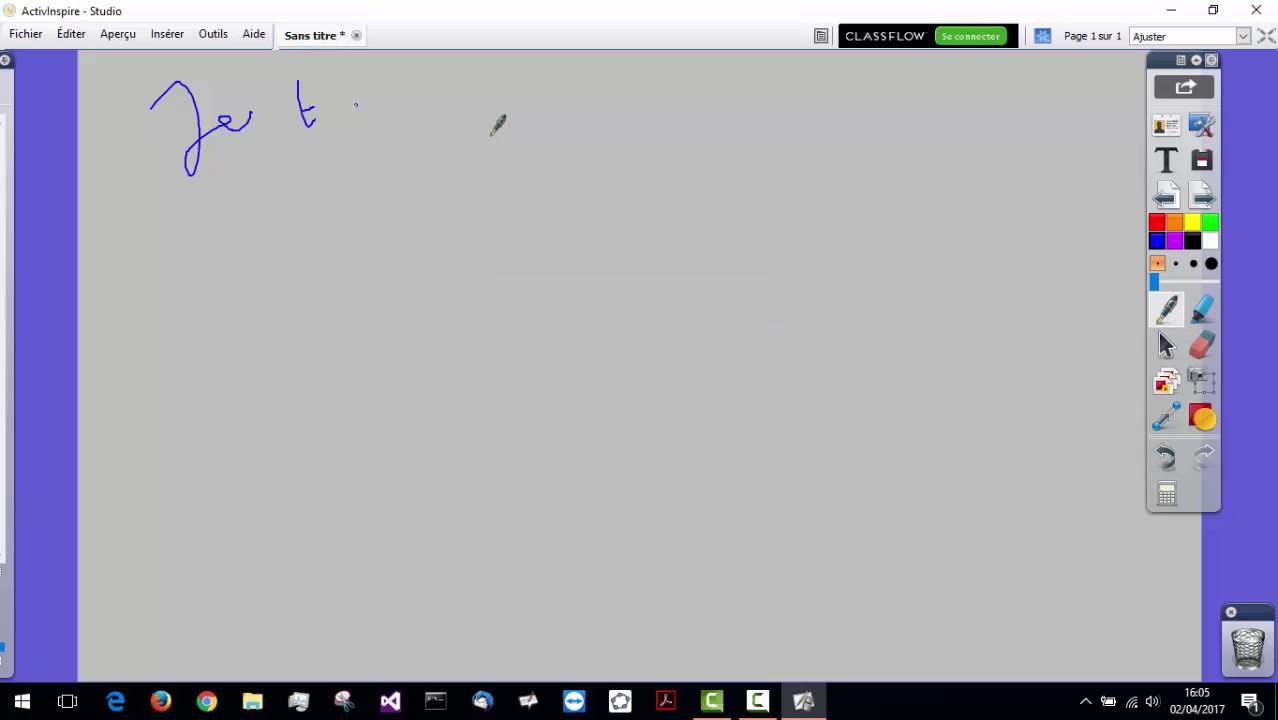
# Step: Add two blank pages after page 1 of the untitled flipchart, and return to page 2 using its thumbnail
pyautogui.click(1203, 200)
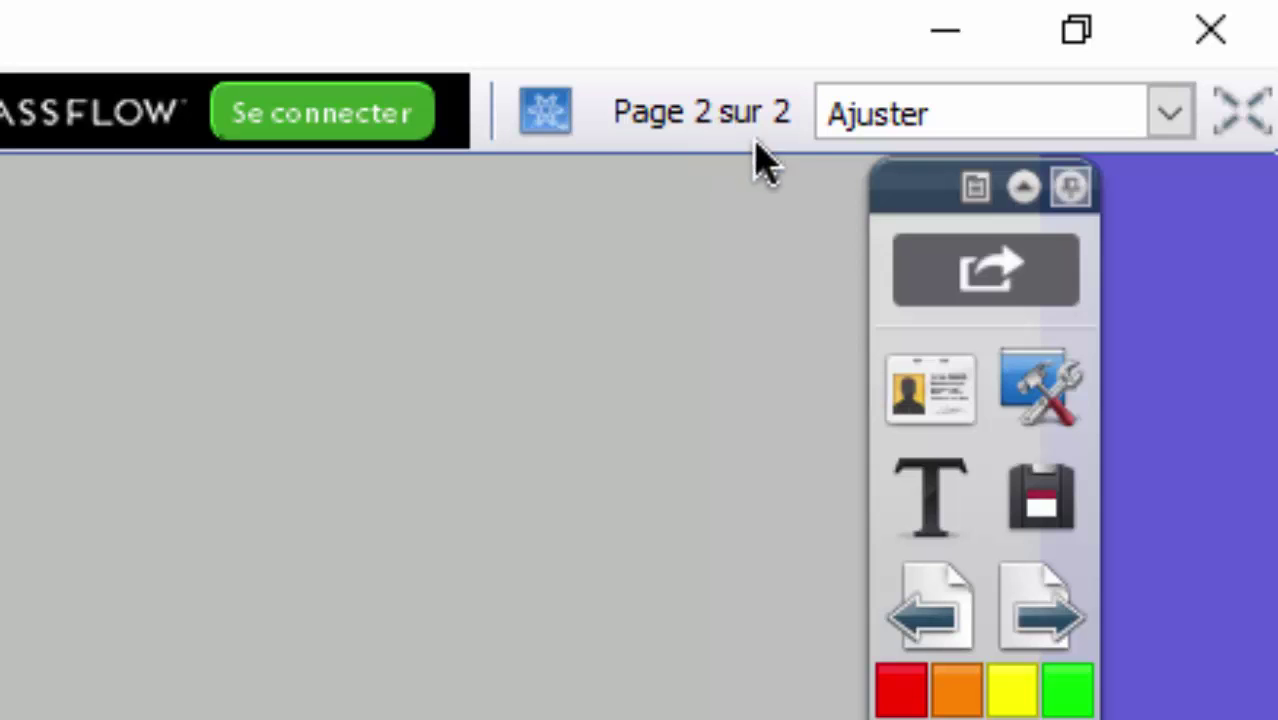
pyautogui.click(940, 608)
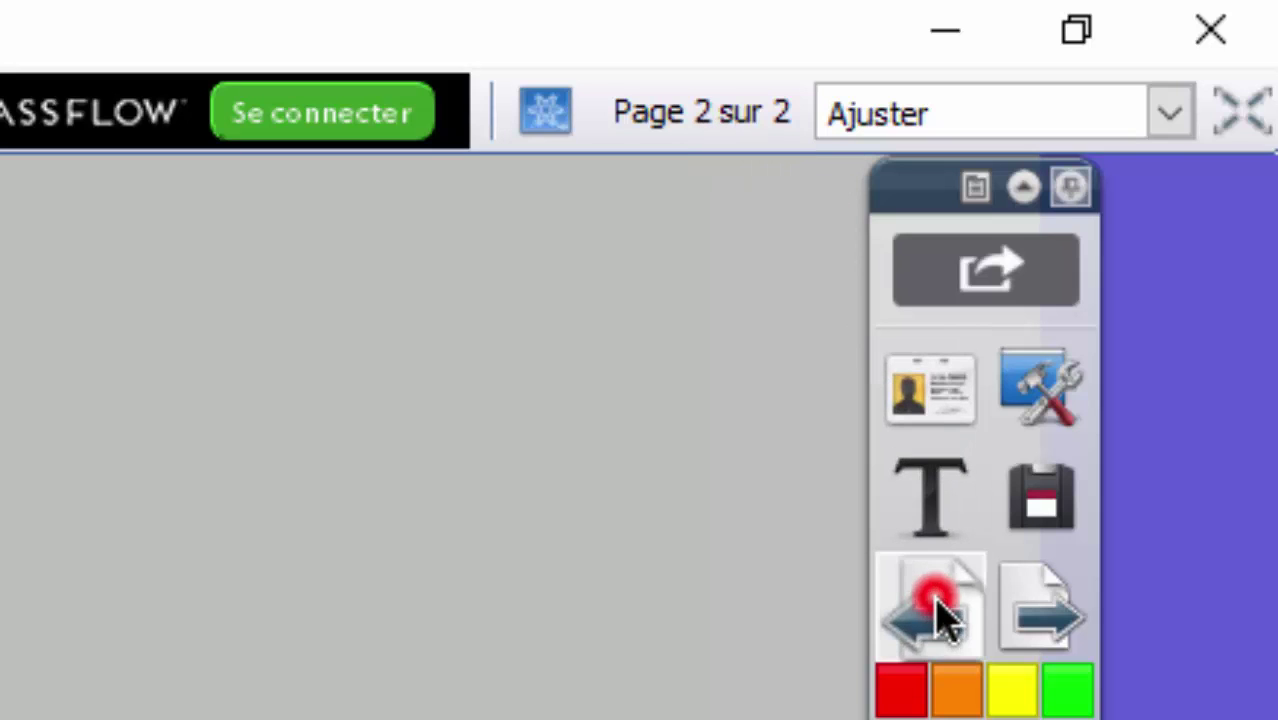
pyautogui.click(1036, 605)
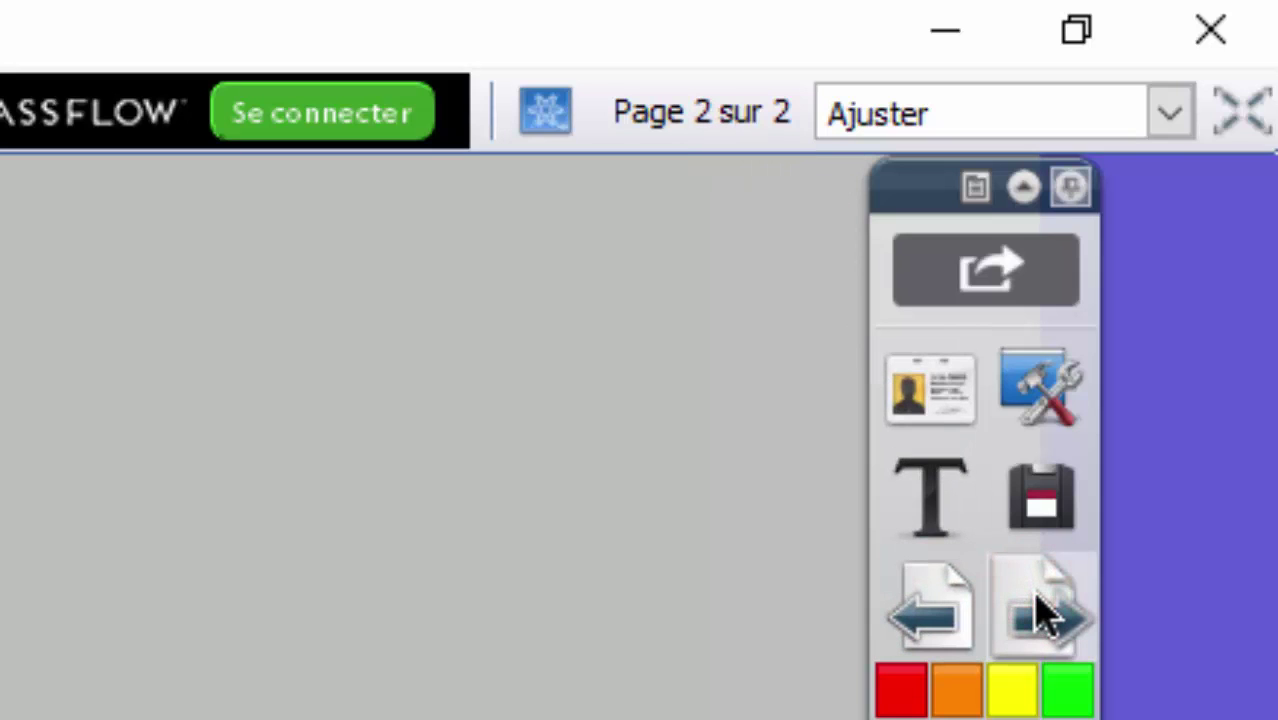
pyautogui.click(1040, 610)
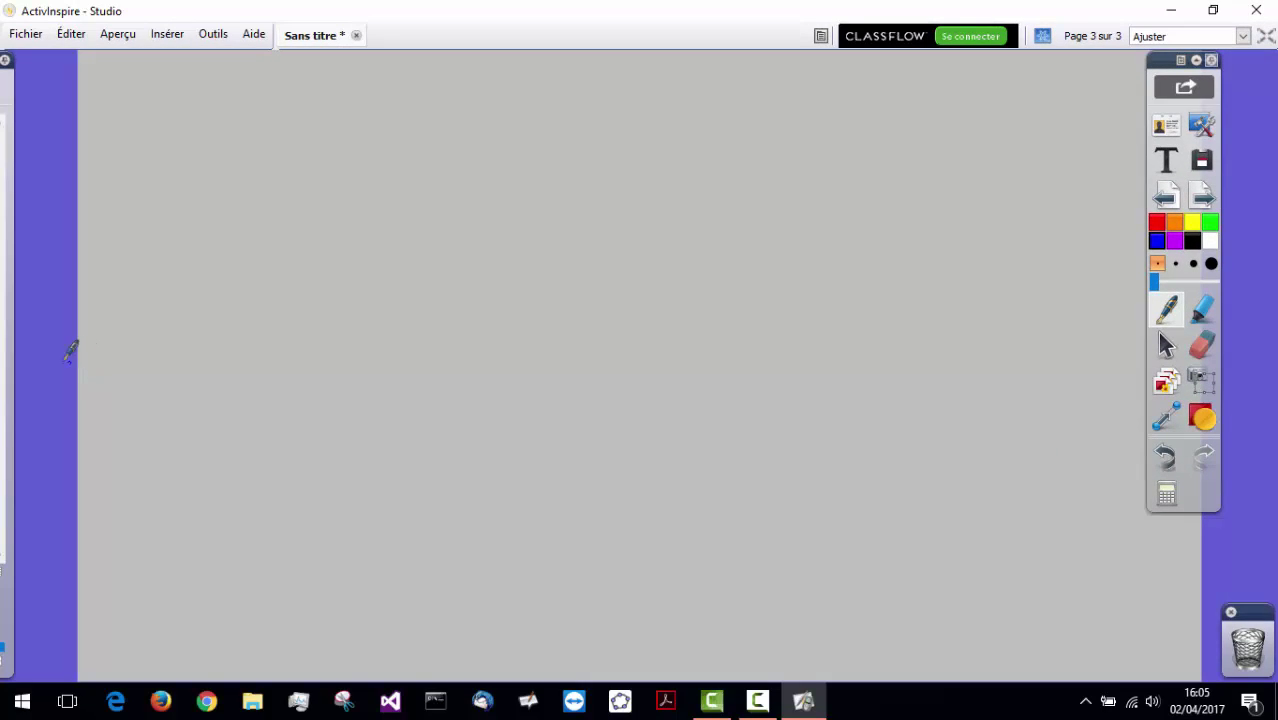
pyautogui.moveTo(7, 365)
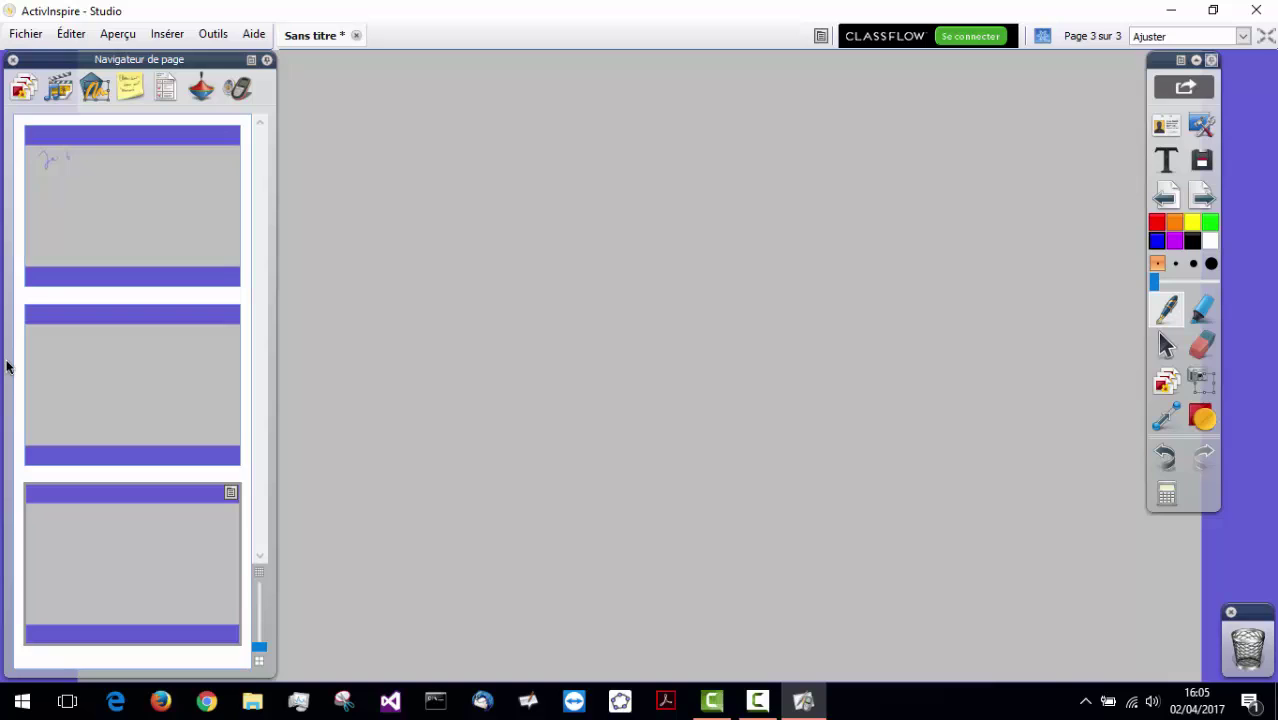
pyautogui.click(58, 375)
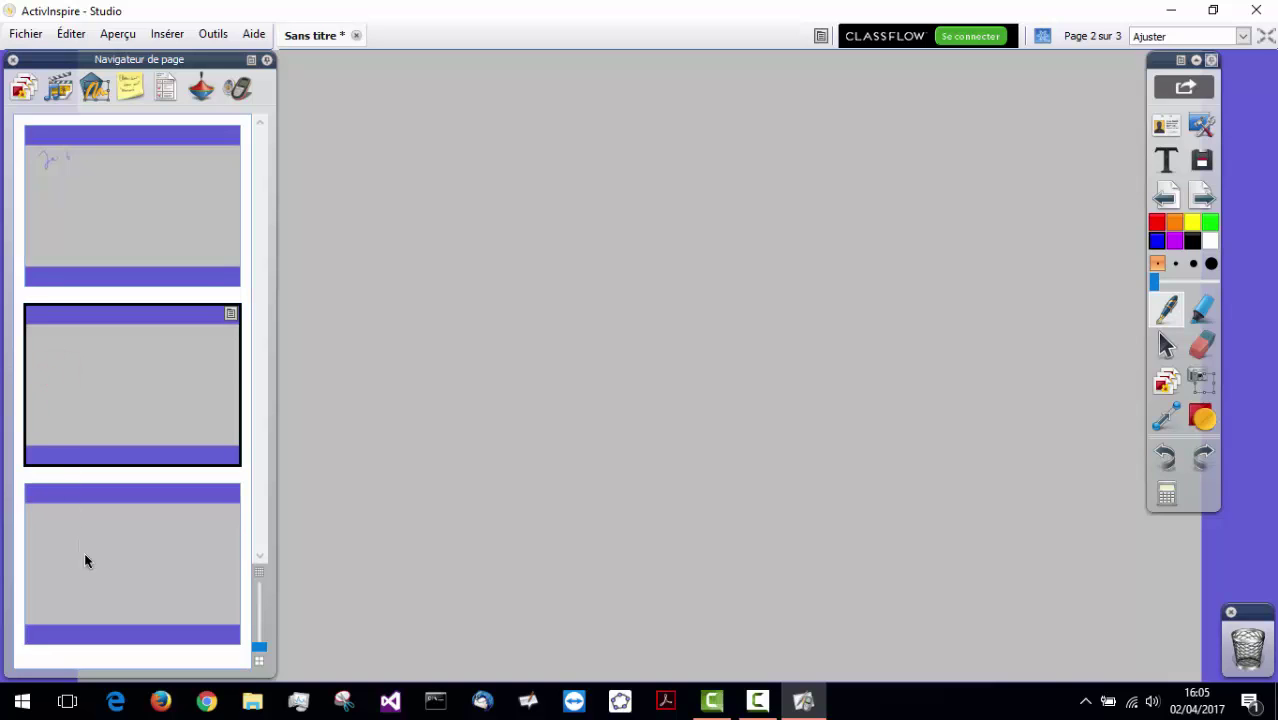
# Step: Go through pages 3 and 2 using their thumbnails and return to page 1
pyautogui.click(95, 589)
pyautogui.click(126, 405)
pyautogui.click(130, 198)
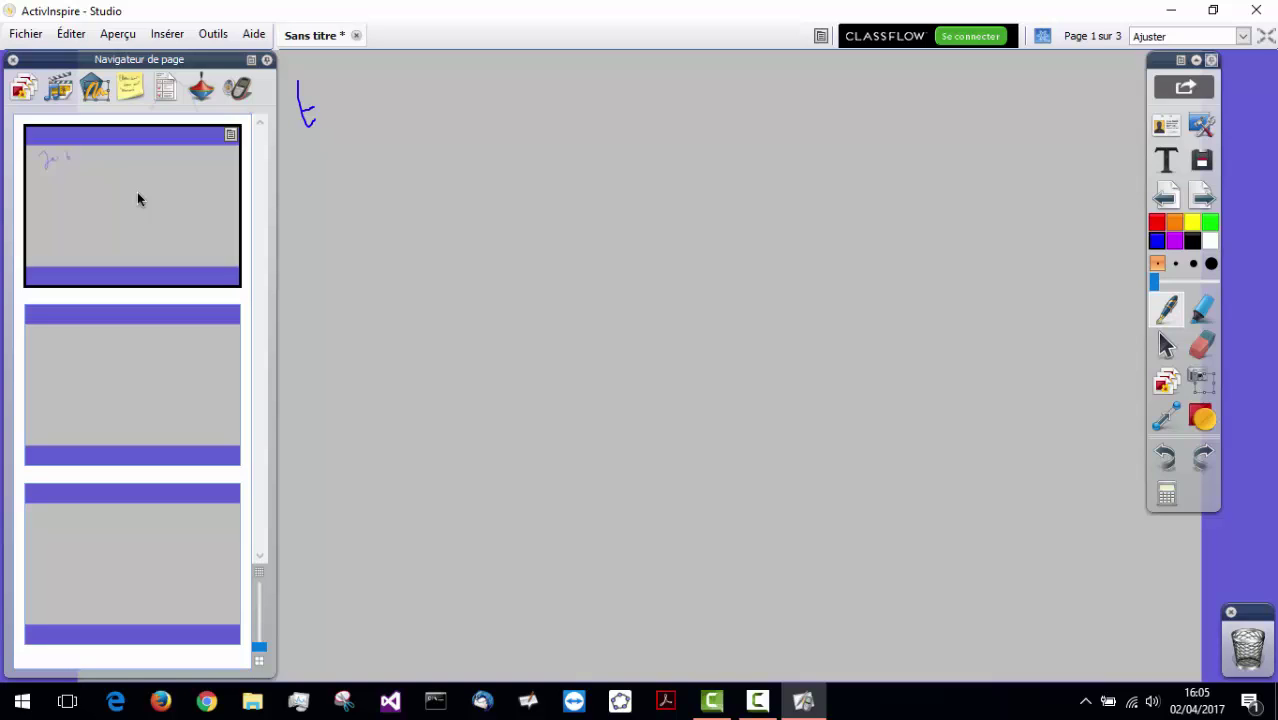
# Step: Draw a looped blue Pen stroke beside "Je t", plus three blue lines near the page's right side using the second, third and fourth preset widths
pyautogui.moveTo(430, 190)
pyautogui.mouseDown()
pyautogui.moveTo(471, 206)
pyautogui.moveTo(530, 148)
pyautogui.mouseUp()
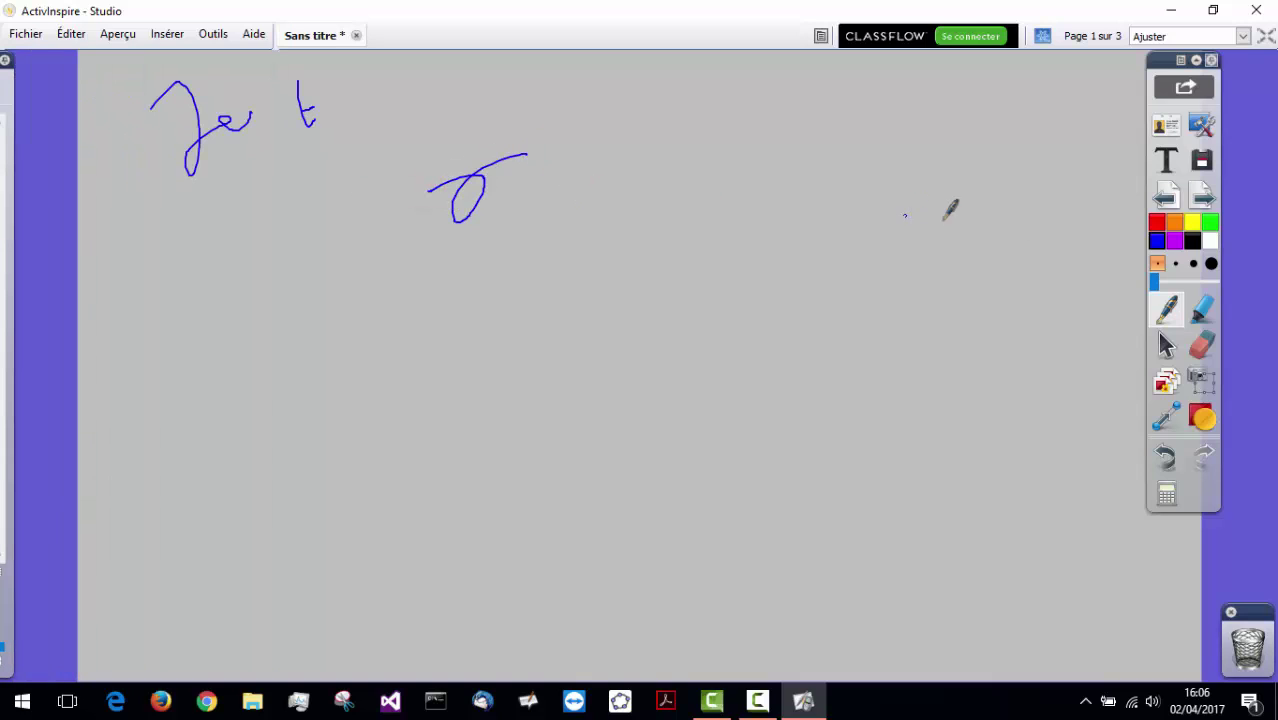
pyautogui.click(1176, 264)
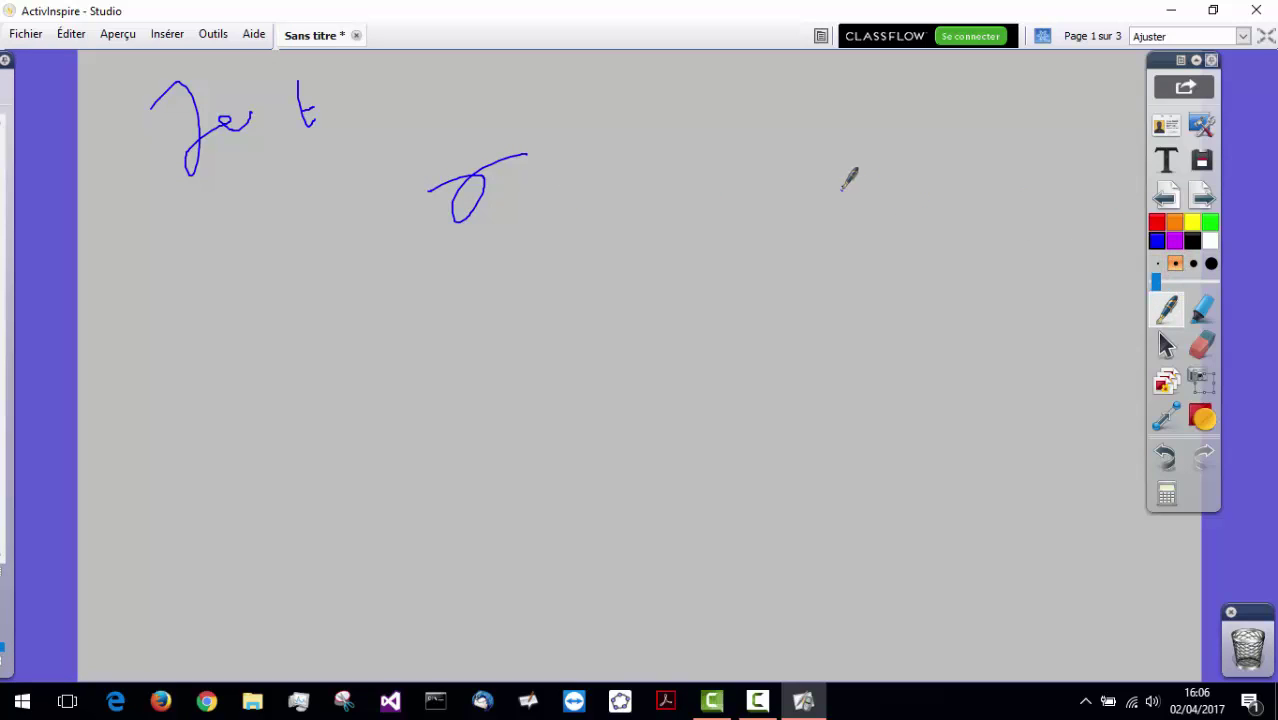
pyautogui.moveTo(790, 202); pyautogui.dragTo(933, 131)
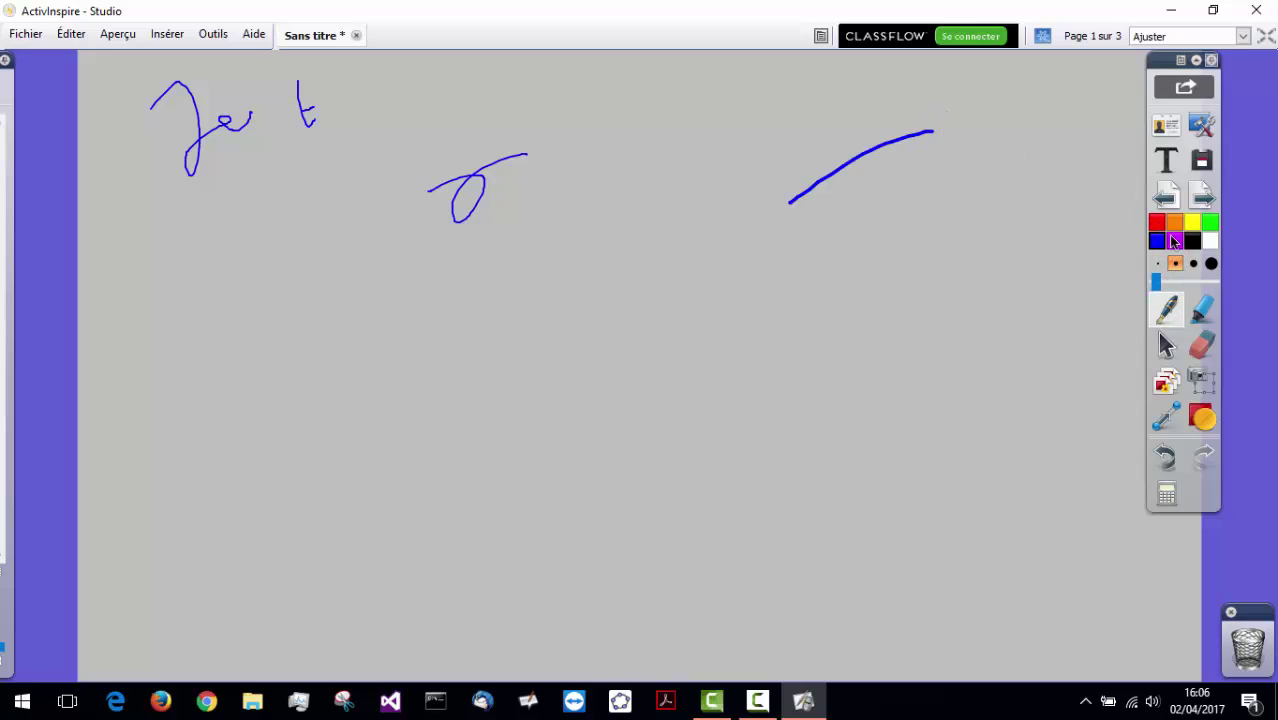
pyautogui.click(1194, 264)
pyautogui.moveTo(970, 249); pyautogui.dragTo(1040, 179)
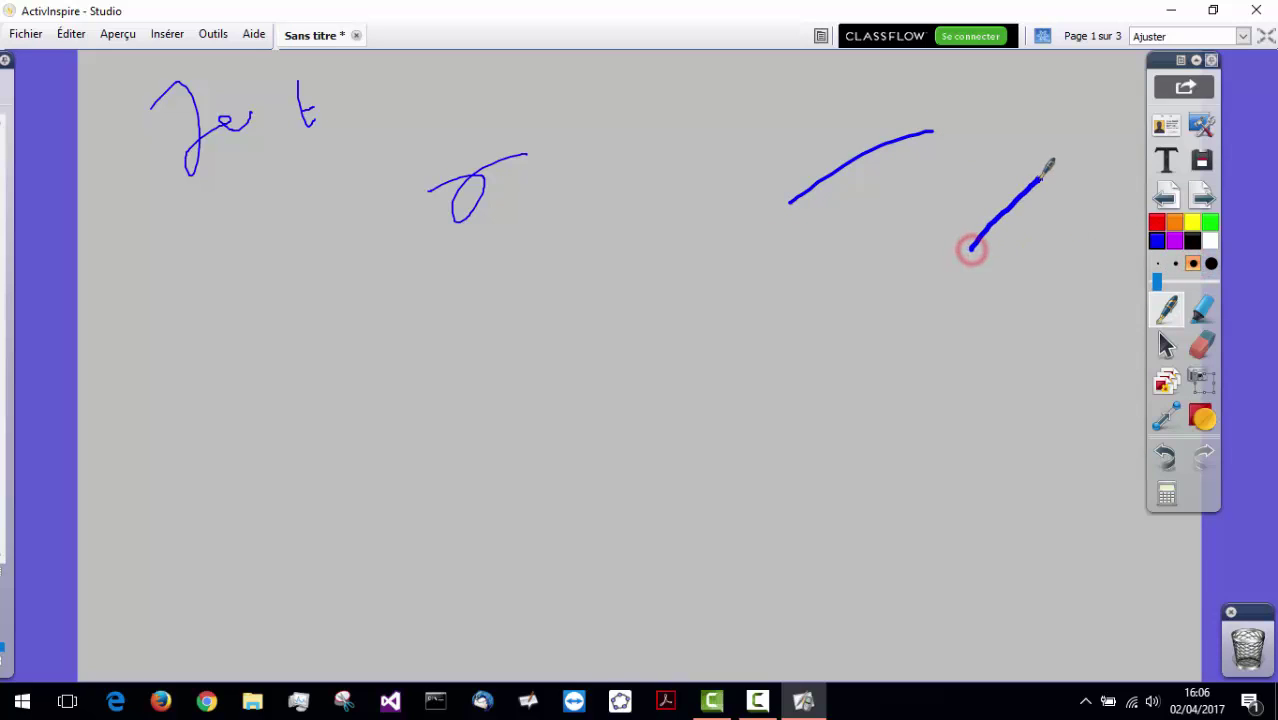
pyautogui.click(1211, 263)
pyautogui.moveTo(927, 345); pyautogui.dragTo(1028, 301)
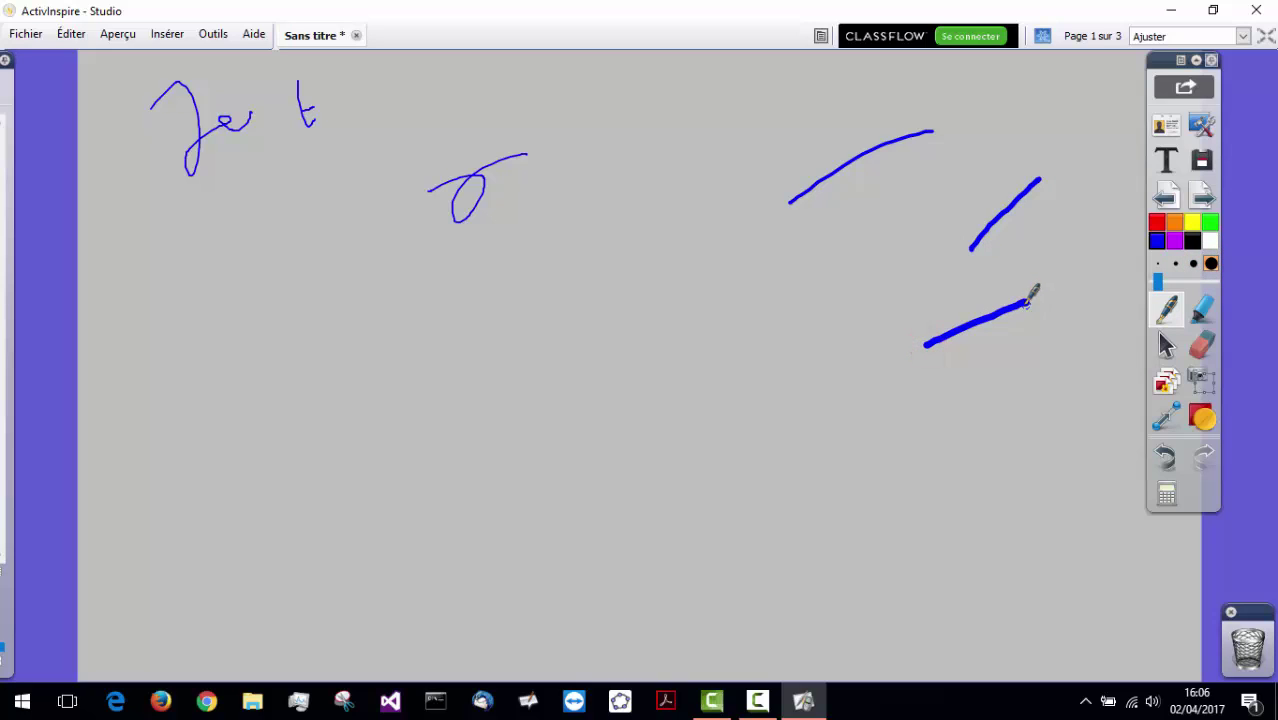
# Step: Widen the Pen well beyond the largest preset and draw a diagonal blue stroke mid-page and an orange one between the two thick blue lines
pyautogui.click(1175, 263)
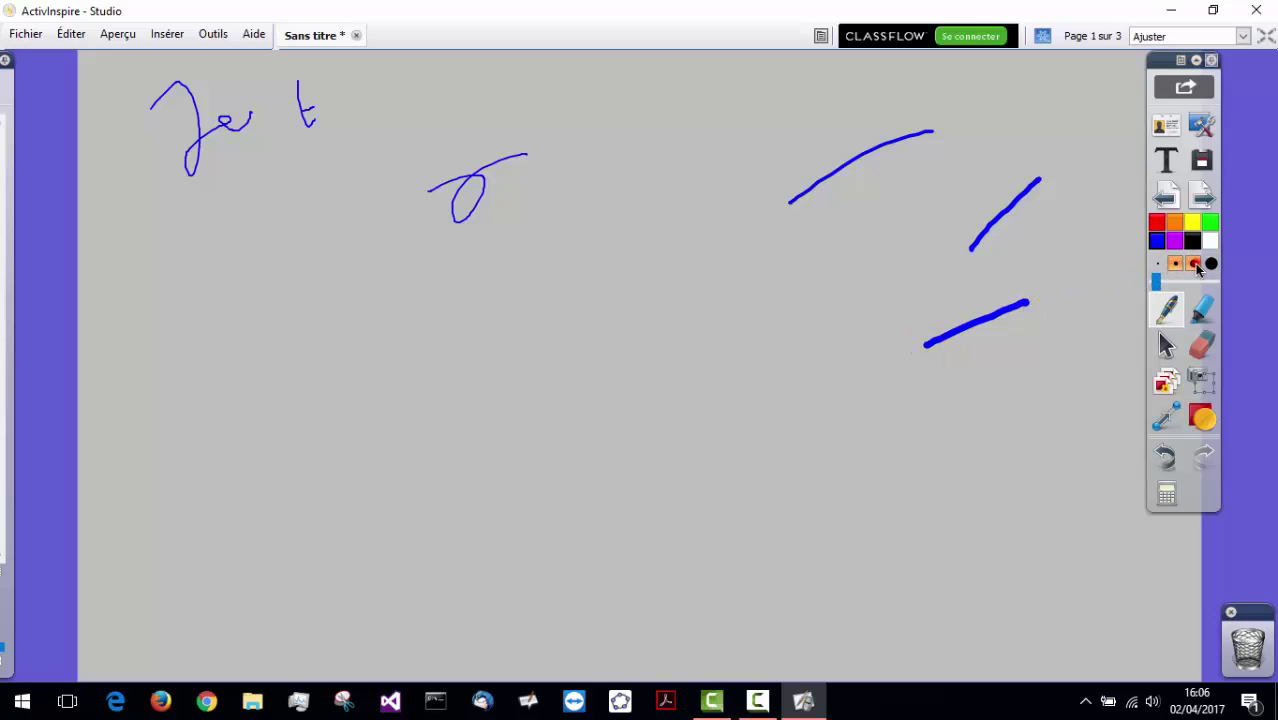
pyautogui.moveTo(1155, 283); pyautogui.dragTo(1188, 284)
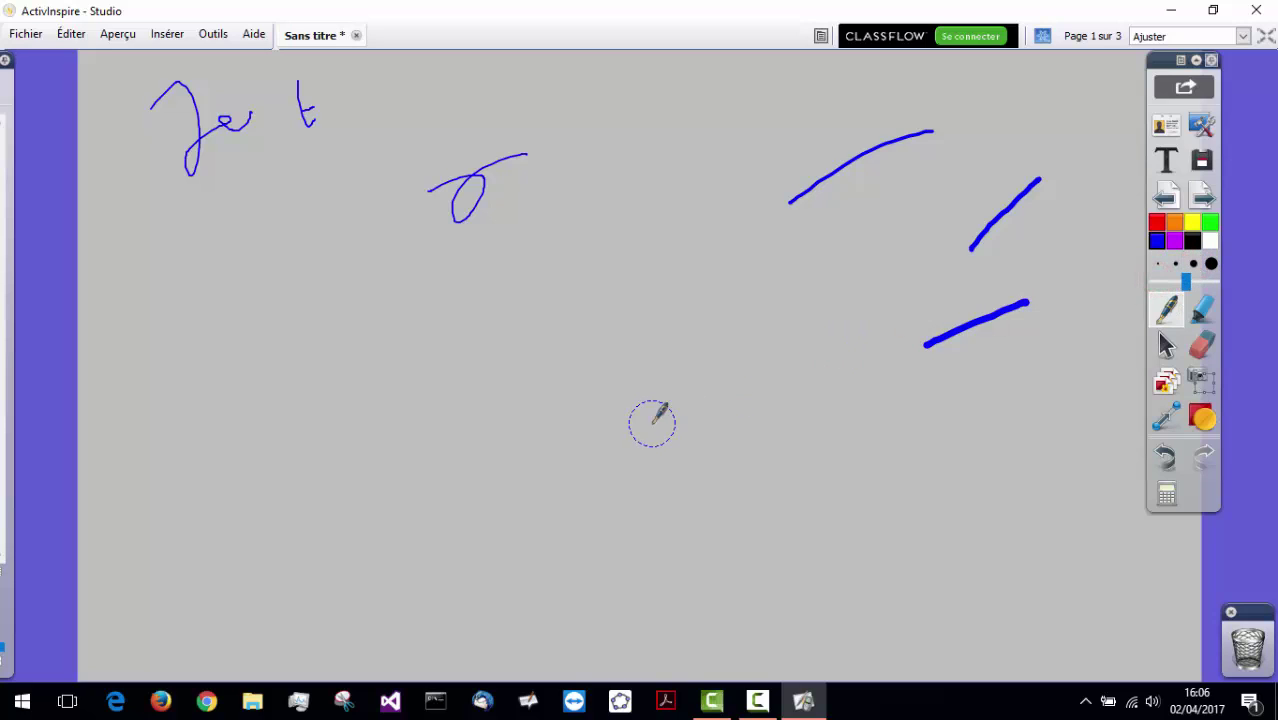
pyautogui.moveTo(651, 423); pyautogui.dragTo(828, 282)
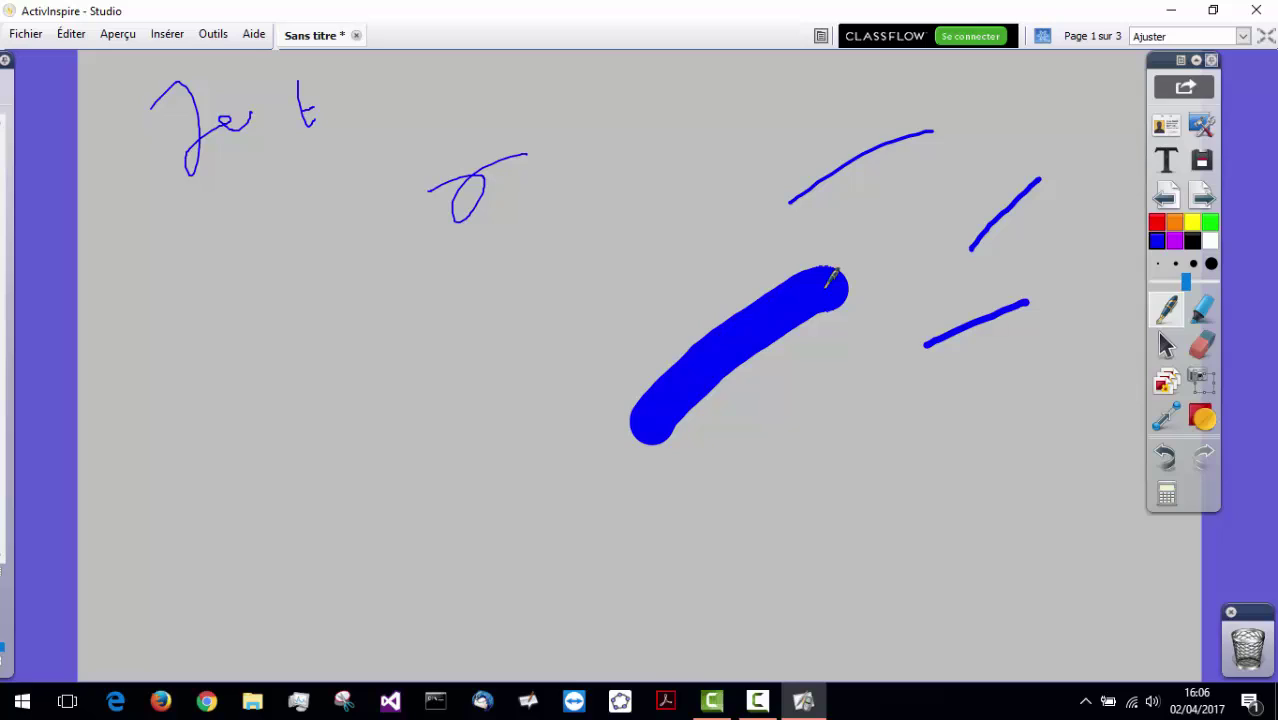
pyautogui.click(1174, 222)
pyautogui.moveTo(975, 287); pyautogui.dragTo(1083, 222)
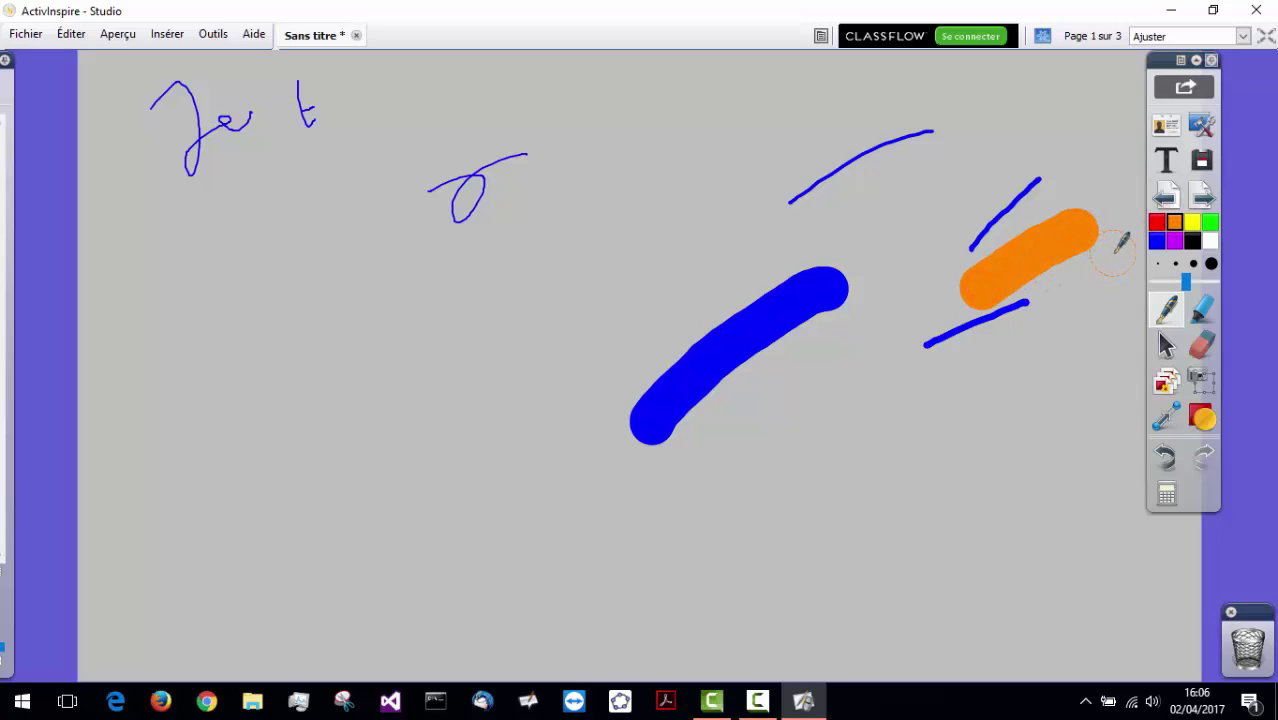
# Step: Draw an orange oval outline below the thick orange stroke with the Pen at its thinnest preset width
pyautogui.click(1158, 265)
pyautogui.rightClick(989, 395)
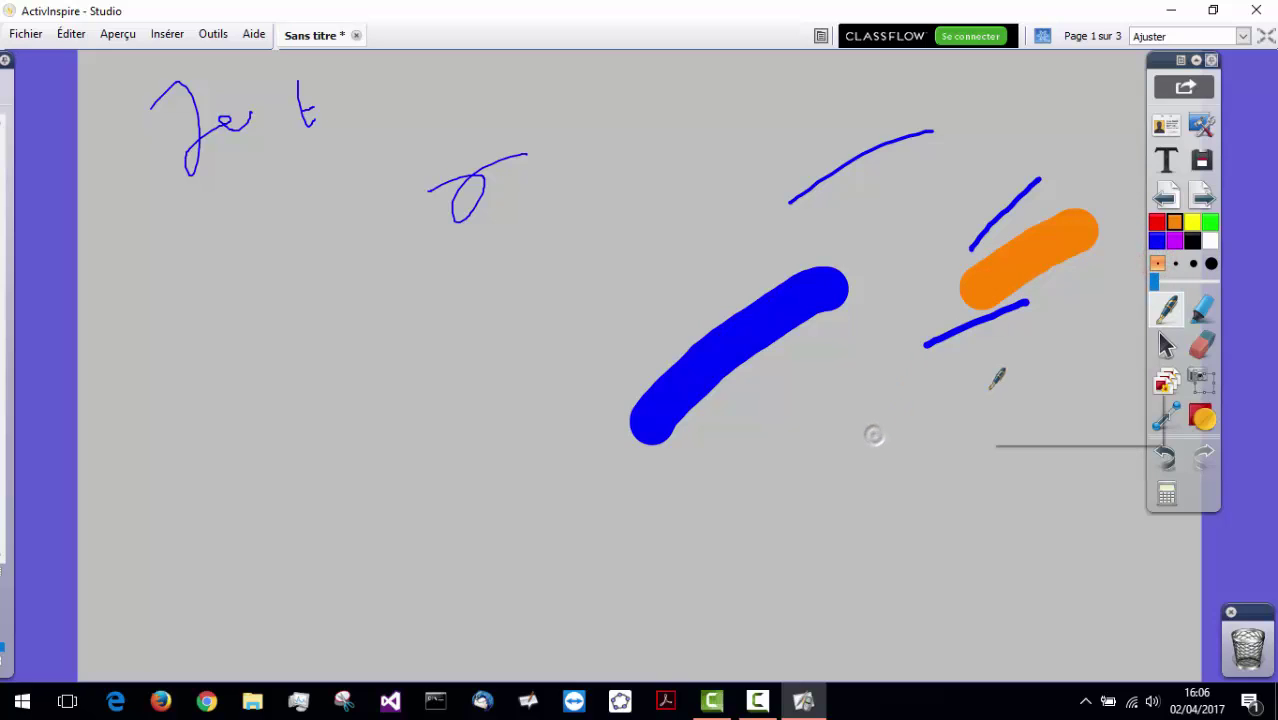
pyautogui.press('Escape')
pyautogui.moveTo(930, 403)
pyautogui.mouseDown()
pyautogui.moveTo(1022, 362)
pyautogui.moveTo(936, 463)
pyautogui.moveTo(925, 398)
pyautogui.mouseUp()
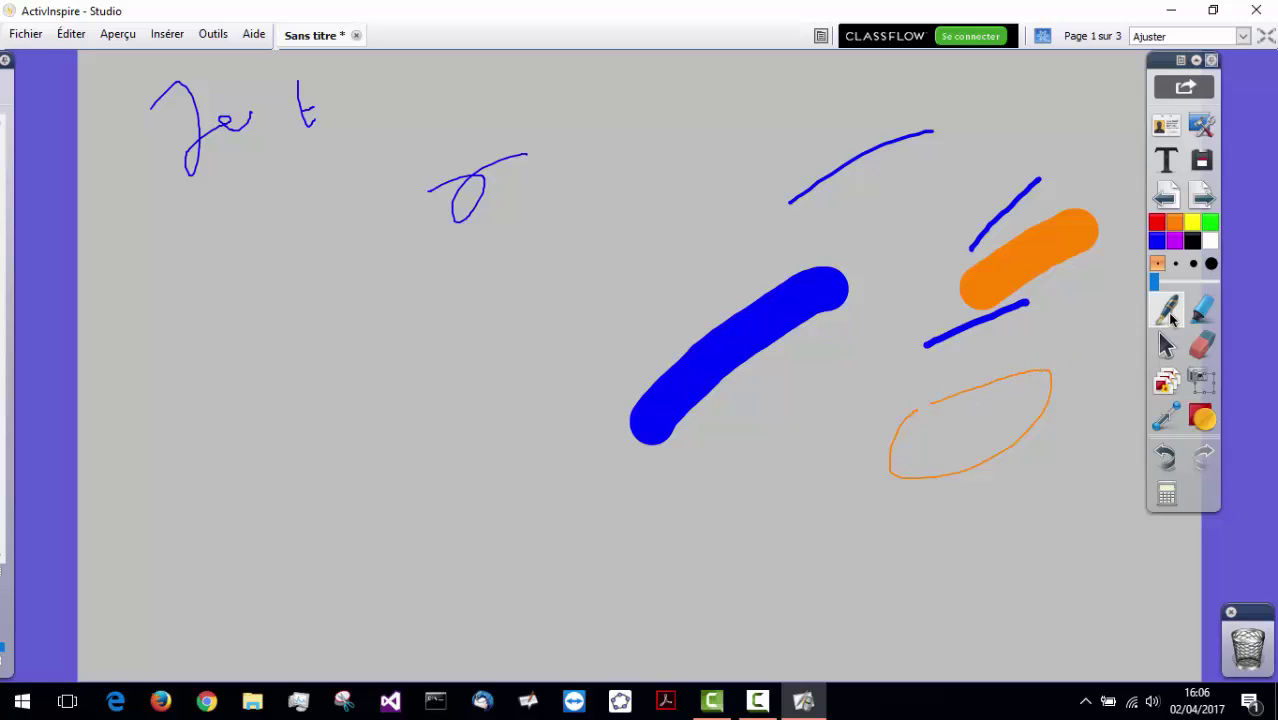
# Step: Highlight "Je t" in pink and the looped blue stroke in yellow with the Highlighter at its thinnest preset width
pyautogui.click(1203, 311)
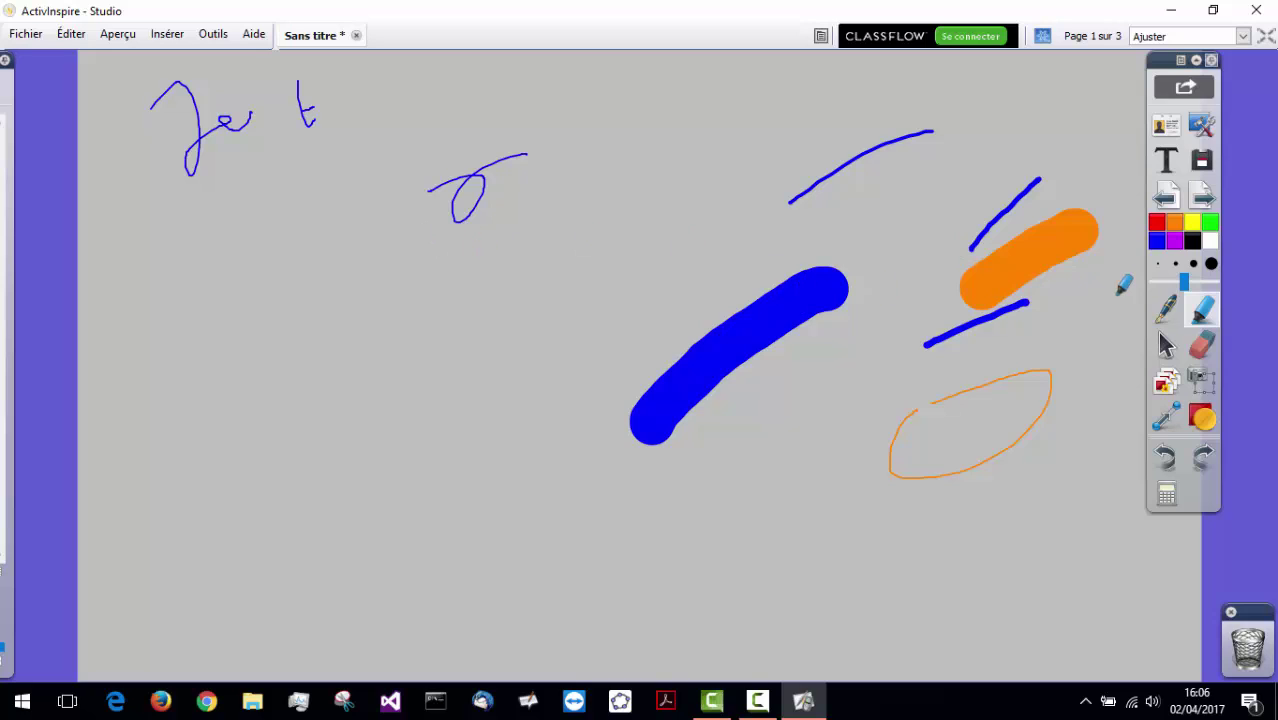
pyautogui.moveTo(1176, 281); pyautogui.dragTo(1156, 281)
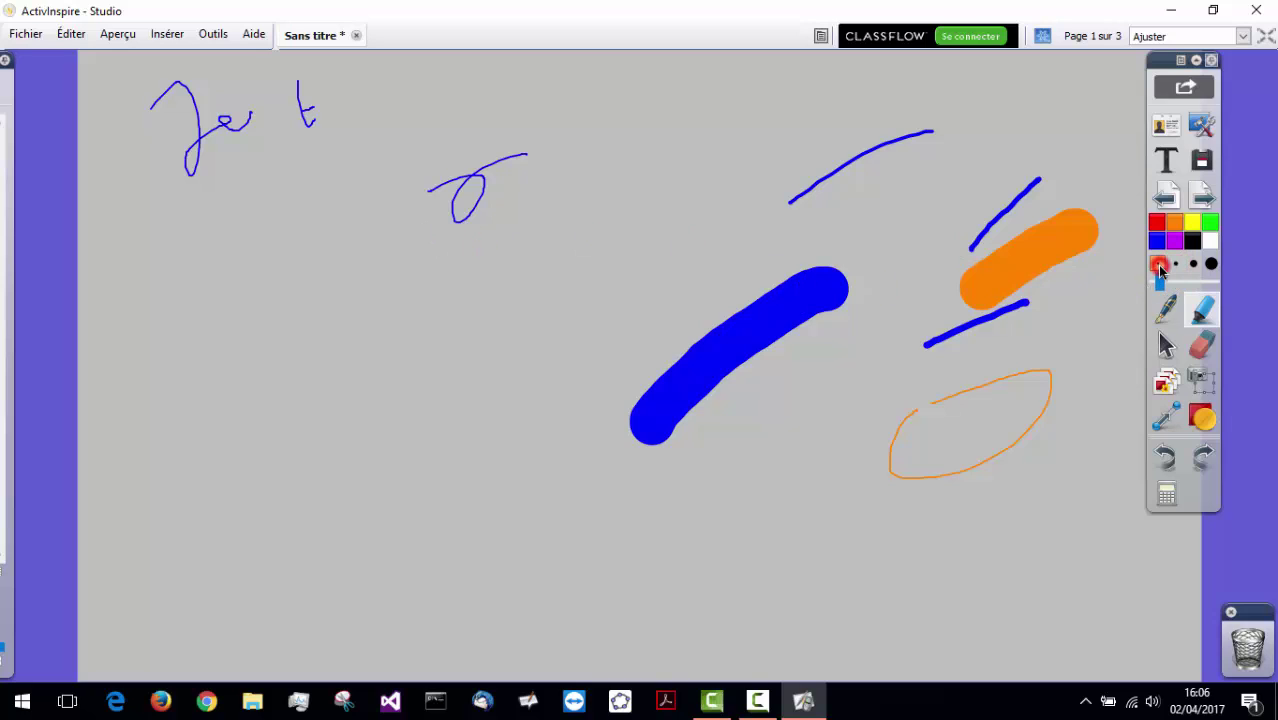
pyautogui.moveTo(128, 112); pyautogui.dragTo(338, 97)
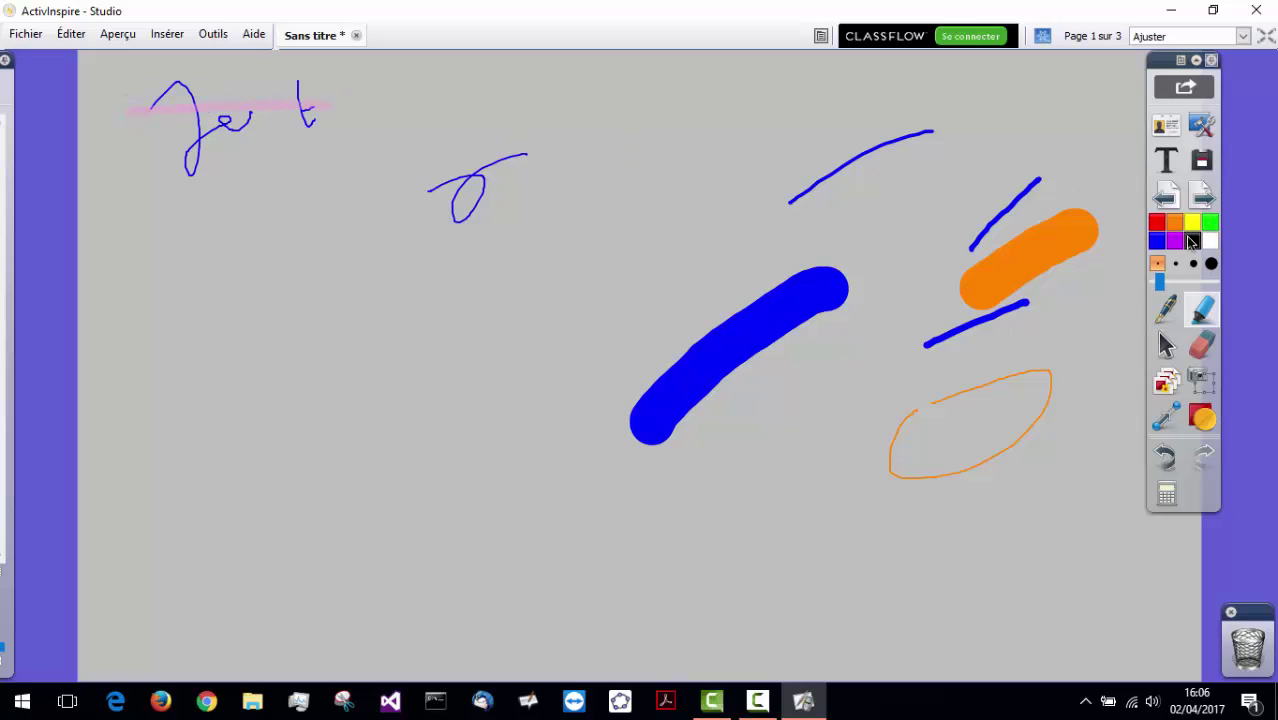
pyautogui.click(1192, 226)
pyautogui.moveTo(396, 192); pyautogui.dragTo(528, 184)
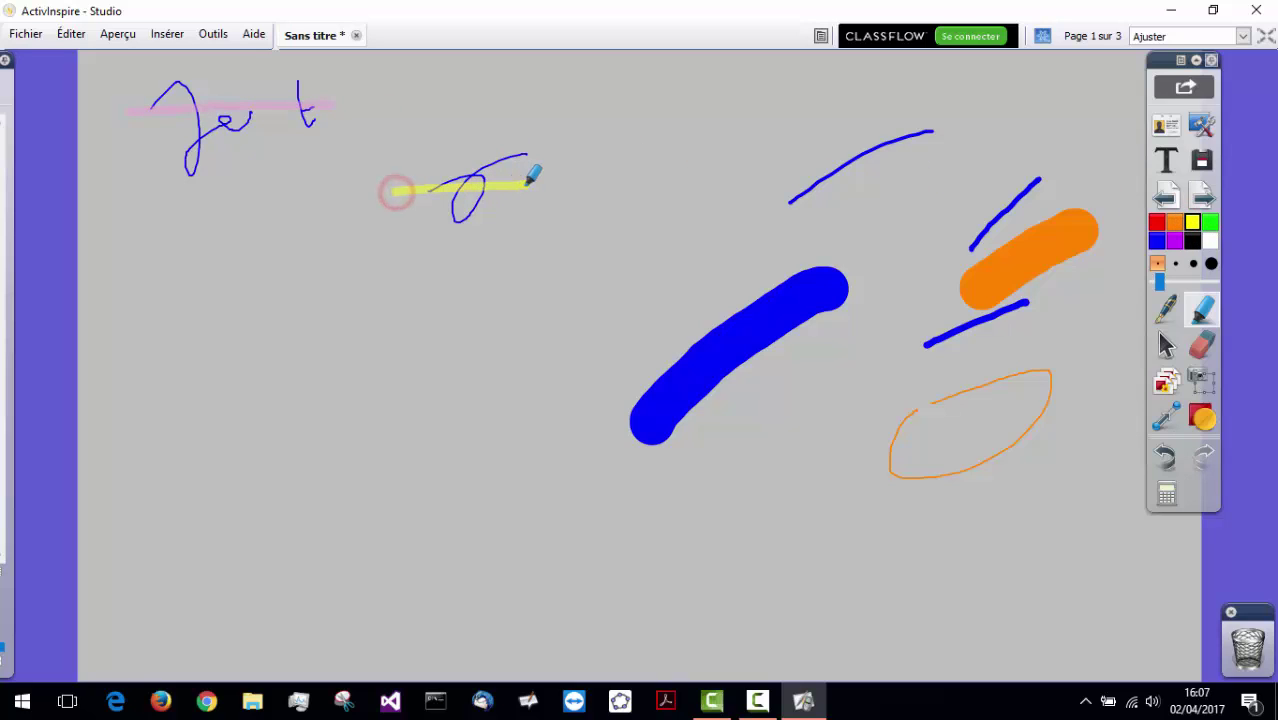
# Step: Add two yellow Highlighter strokes at the widest preset, one over the topmost blue line and one crossing the thick orange stroke
pyautogui.click(1212, 264)
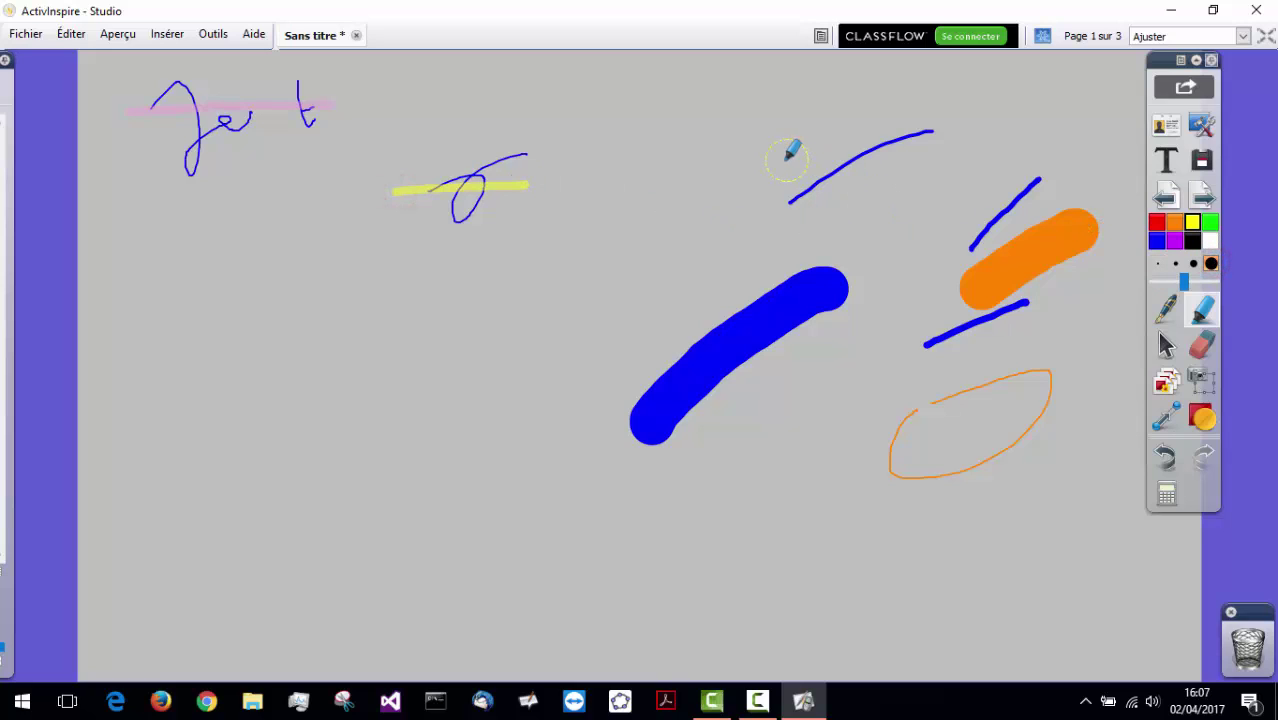
pyautogui.moveTo(785, 158)
pyautogui.mouseDown()
pyautogui.moveTo(952, 138)
pyautogui.moveTo(947, 150)
pyautogui.mouseUp()
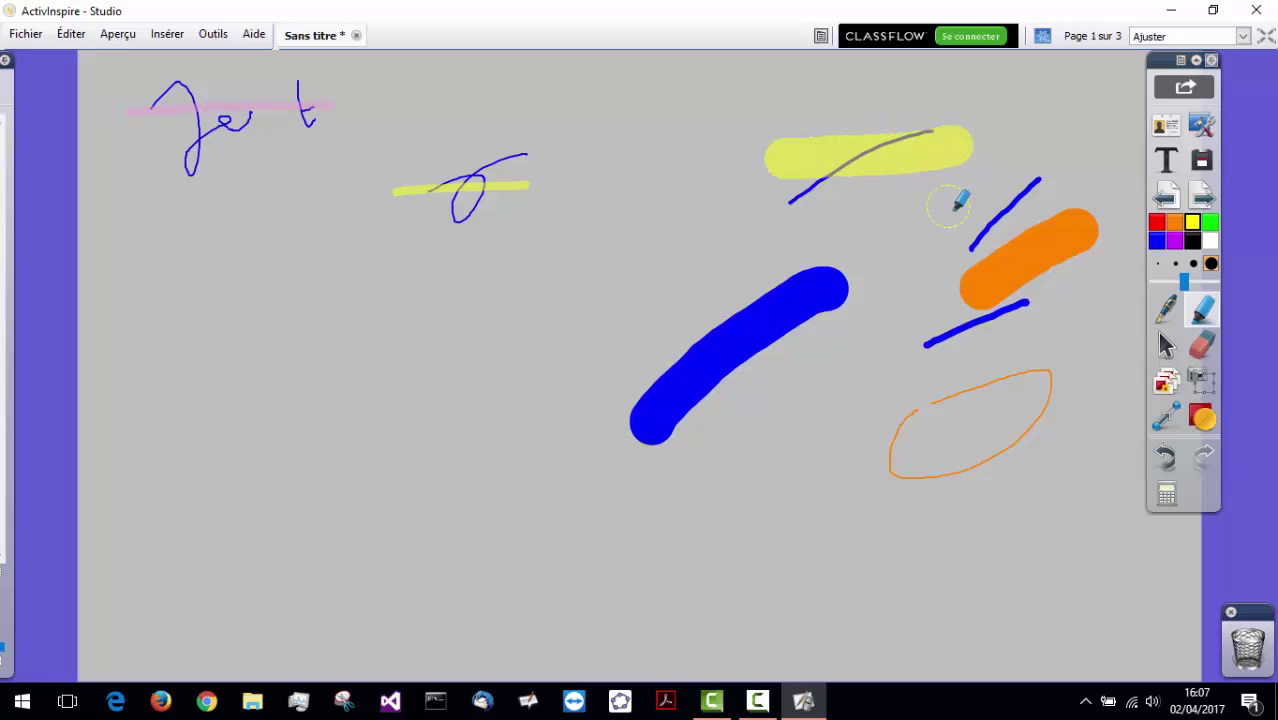
pyautogui.moveTo(955, 205); pyautogui.dragTo(1085, 272)
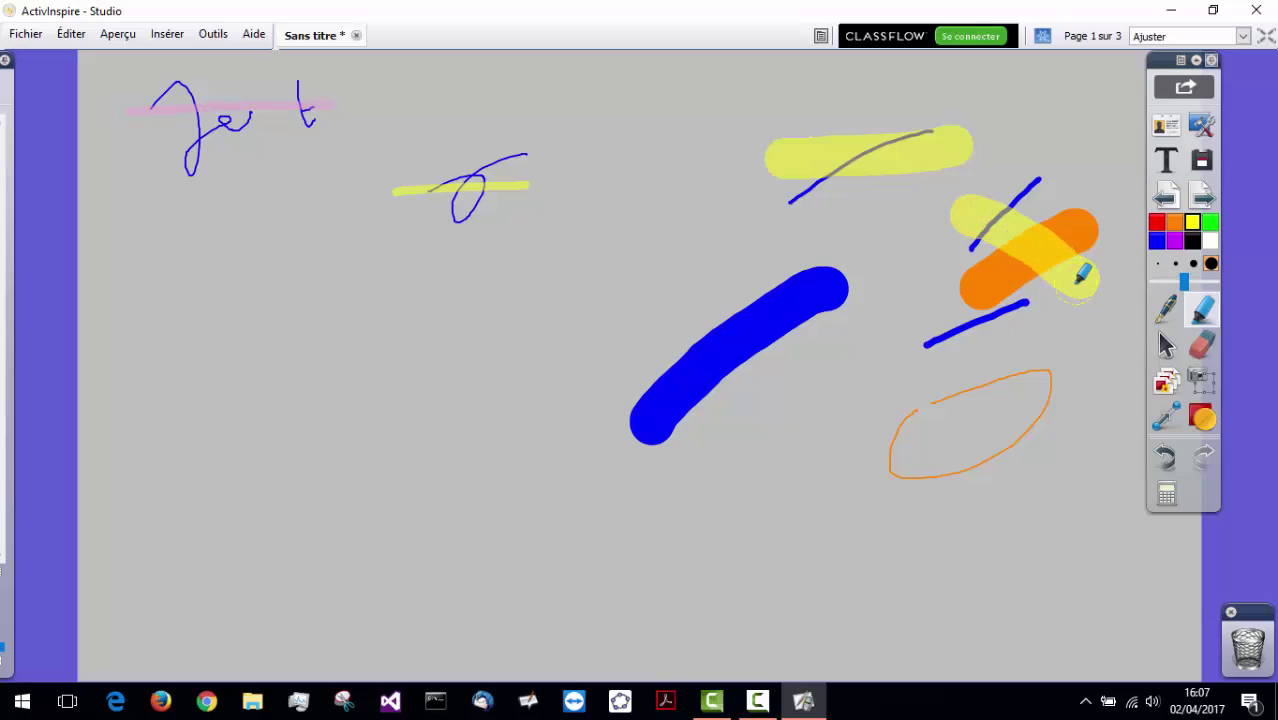
# Step: Draw a medium-thick orange Pen stroke diagonally across the thick blue stroke in the middle of the page
pyautogui.click(1165, 311)
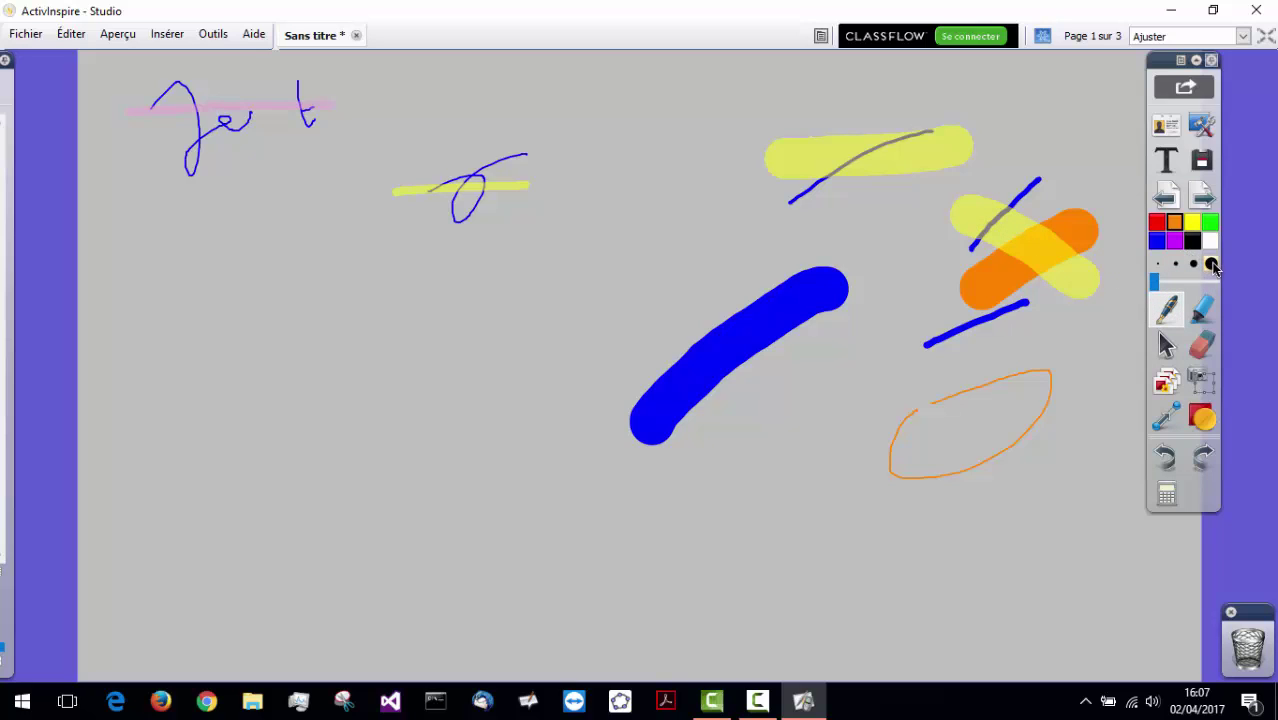
pyautogui.click(1187, 283)
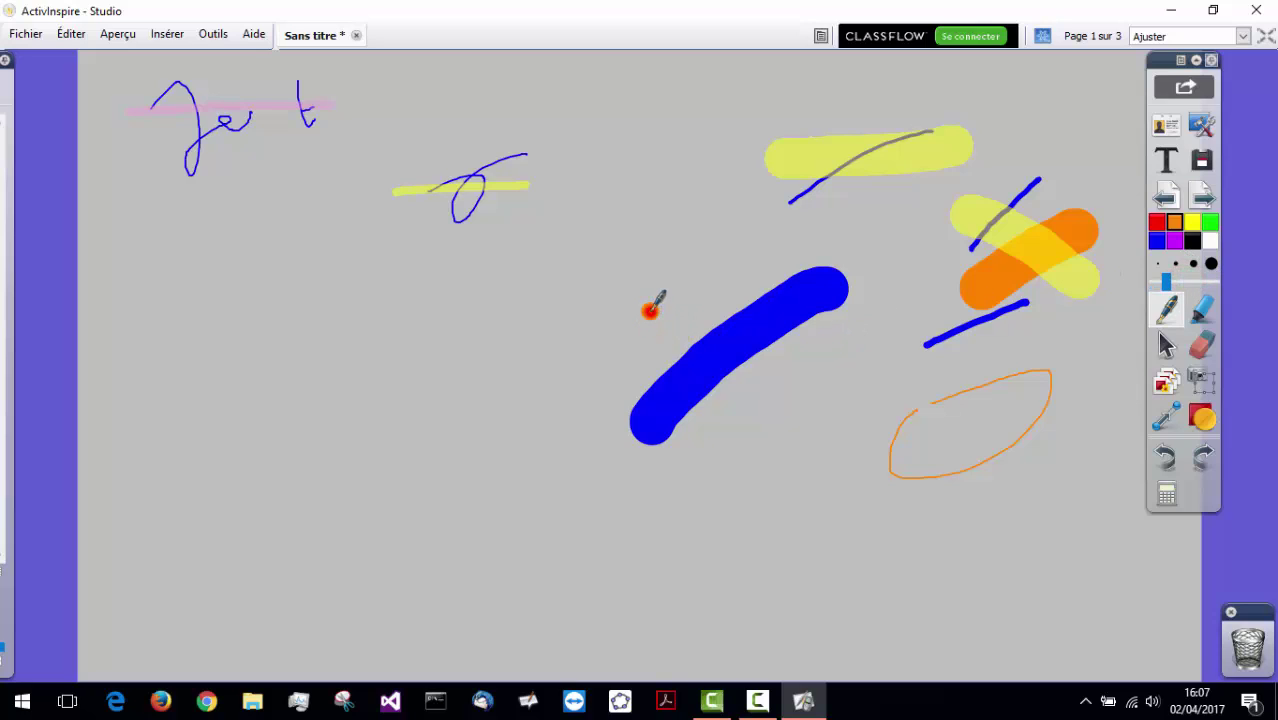
pyautogui.moveTo(651, 311); pyautogui.dragTo(836, 398)
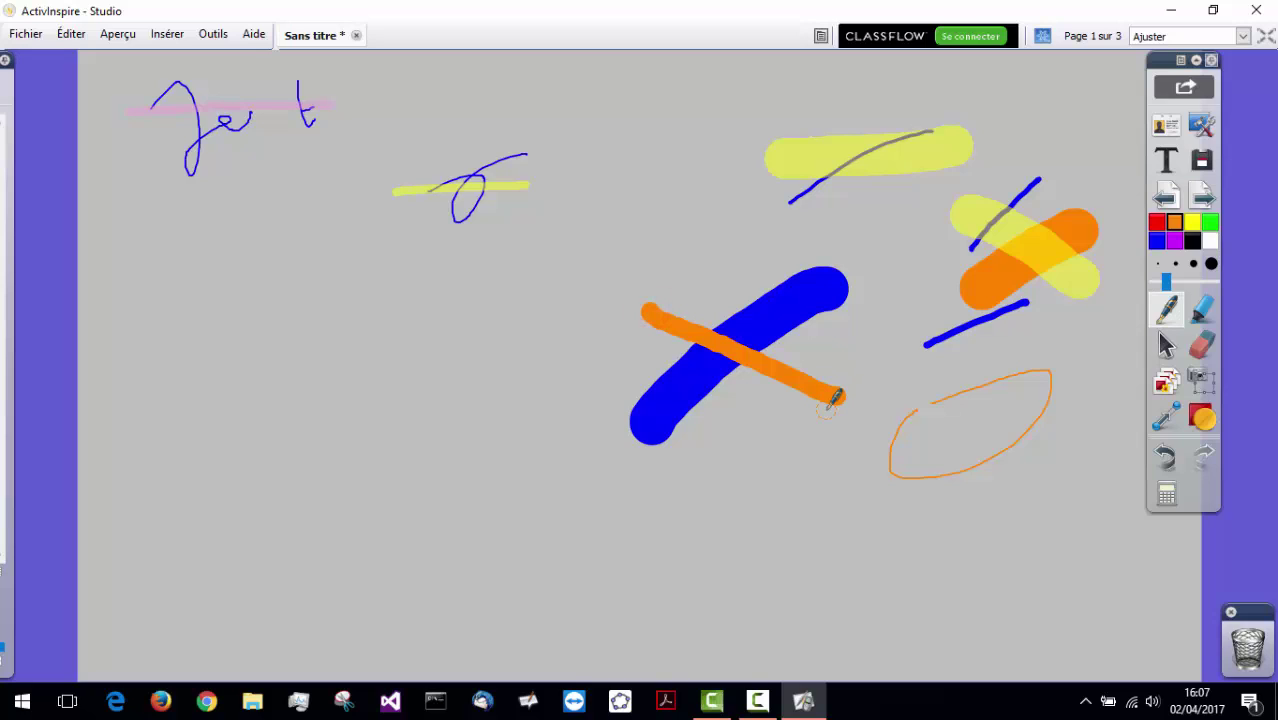
# Step: Draw a red-filled rectangle on the left half of the page and a red-filled triangle below it to the right
pyautogui.click(1202, 420)
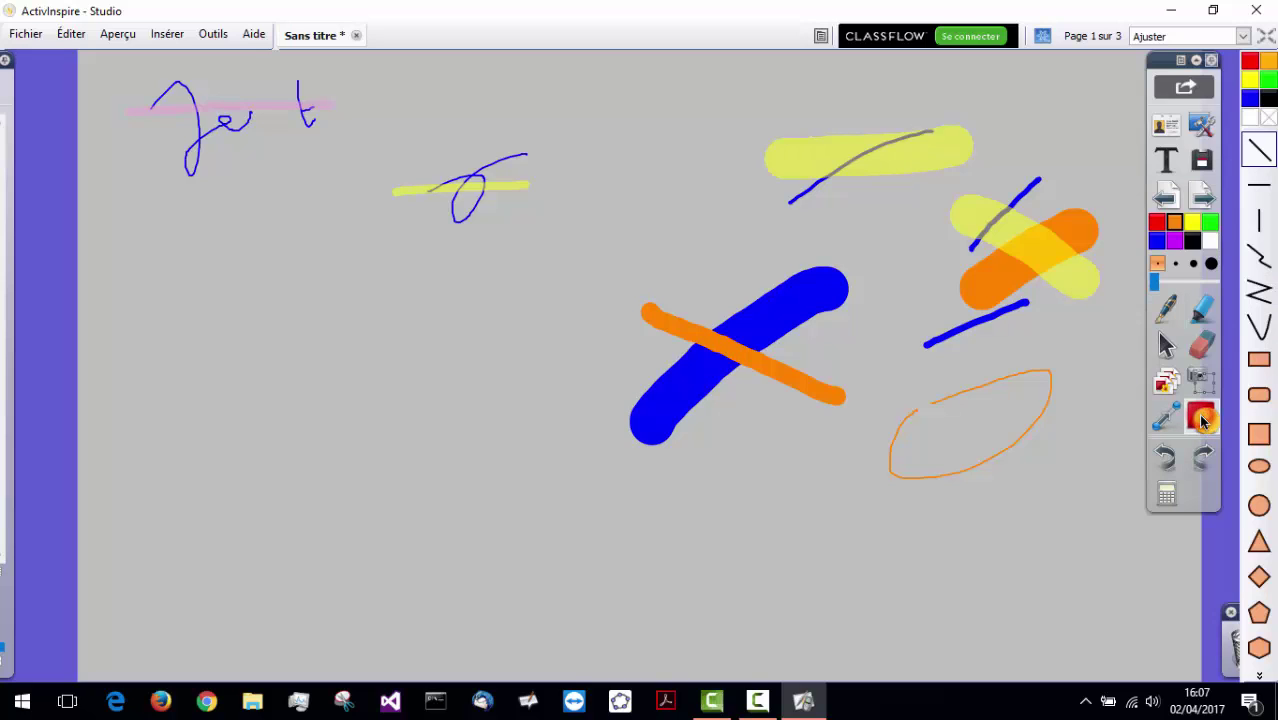
pyautogui.click(1258, 363)
pyautogui.moveTo(214, 292)
pyautogui.mouseDown()
pyautogui.moveTo(342, 400)
pyautogui.moveTo(444, 414)
pyautogui.mouseUp()
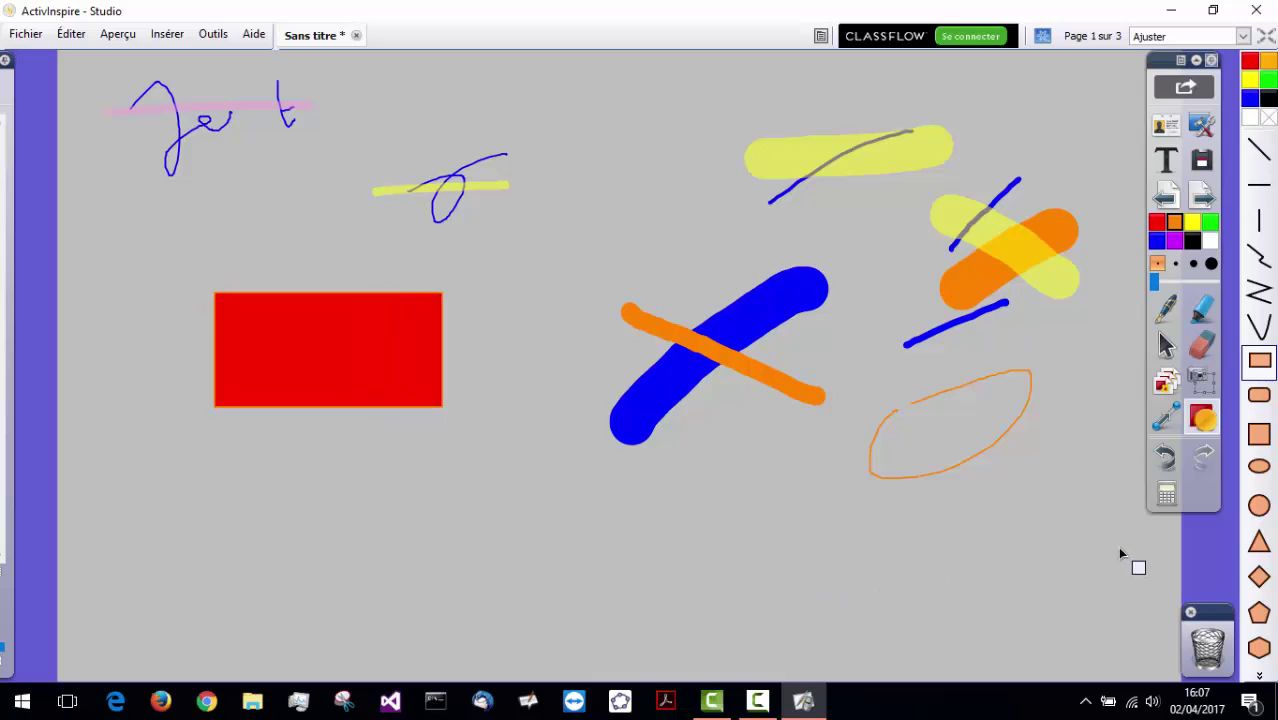
pyautogui.click(1259, 543)
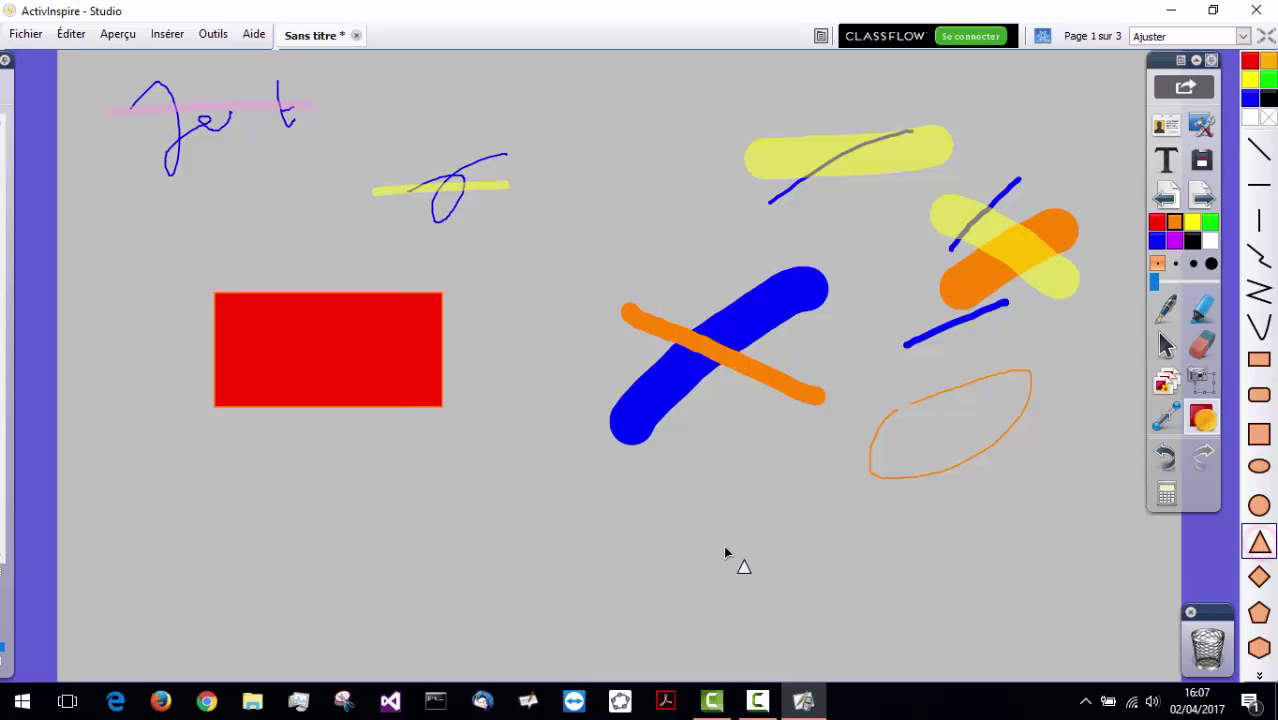
pyautogui.moveTo(627, 496); pyautogui.dragTo(430, 604)
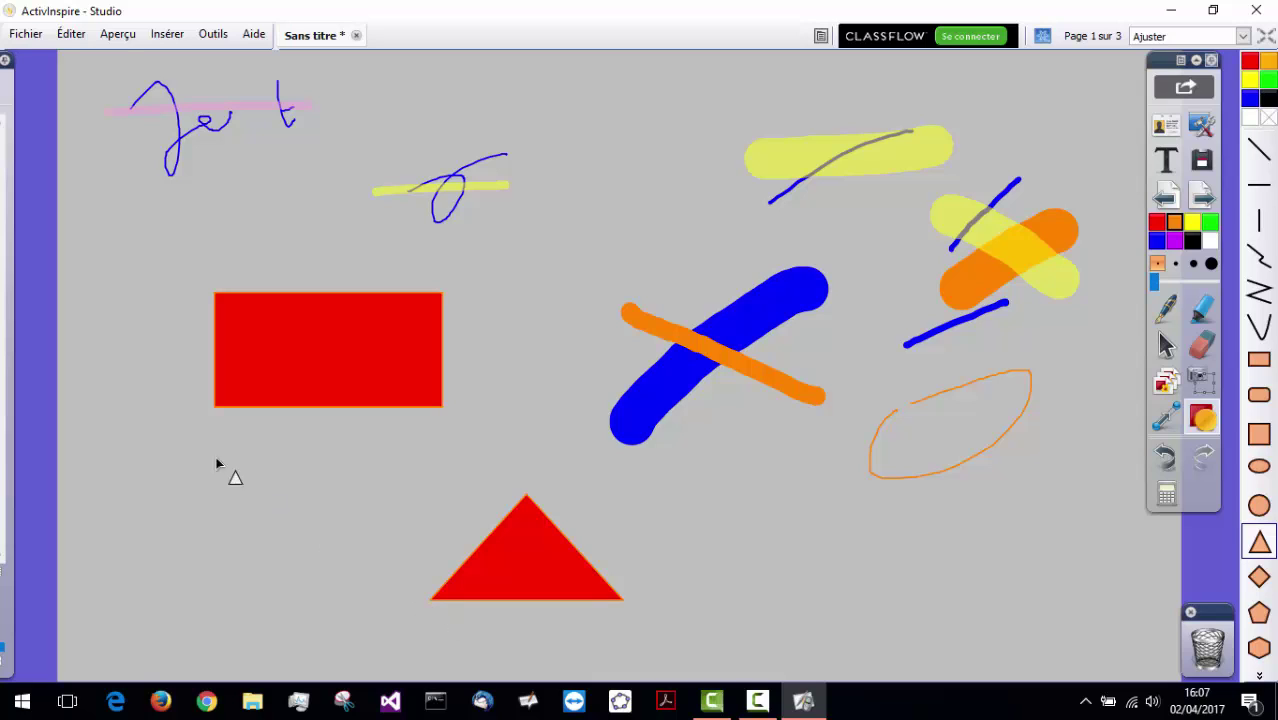
# Step: Add the text "dfjghg df dfh" on the red rectangle and shift it slightly left to fit inside the shape
pyautogui.moveTo(8, 457)
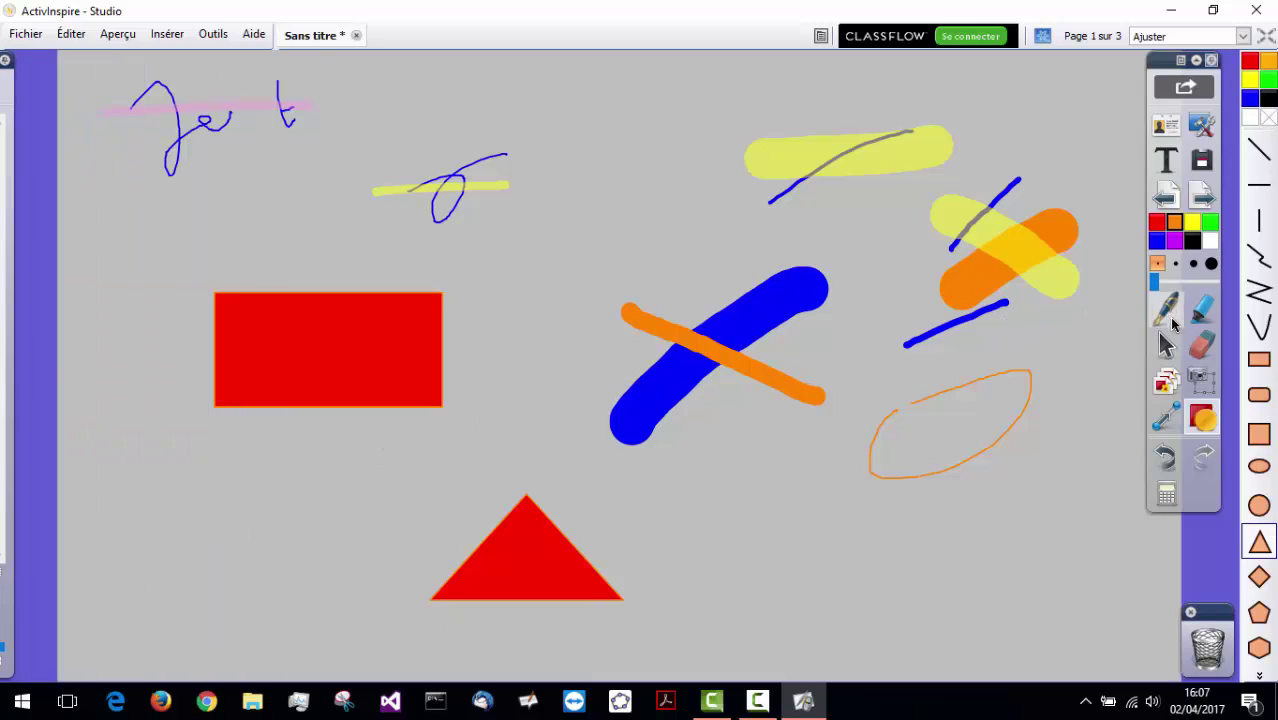
pyautogui.click(1167, 160)
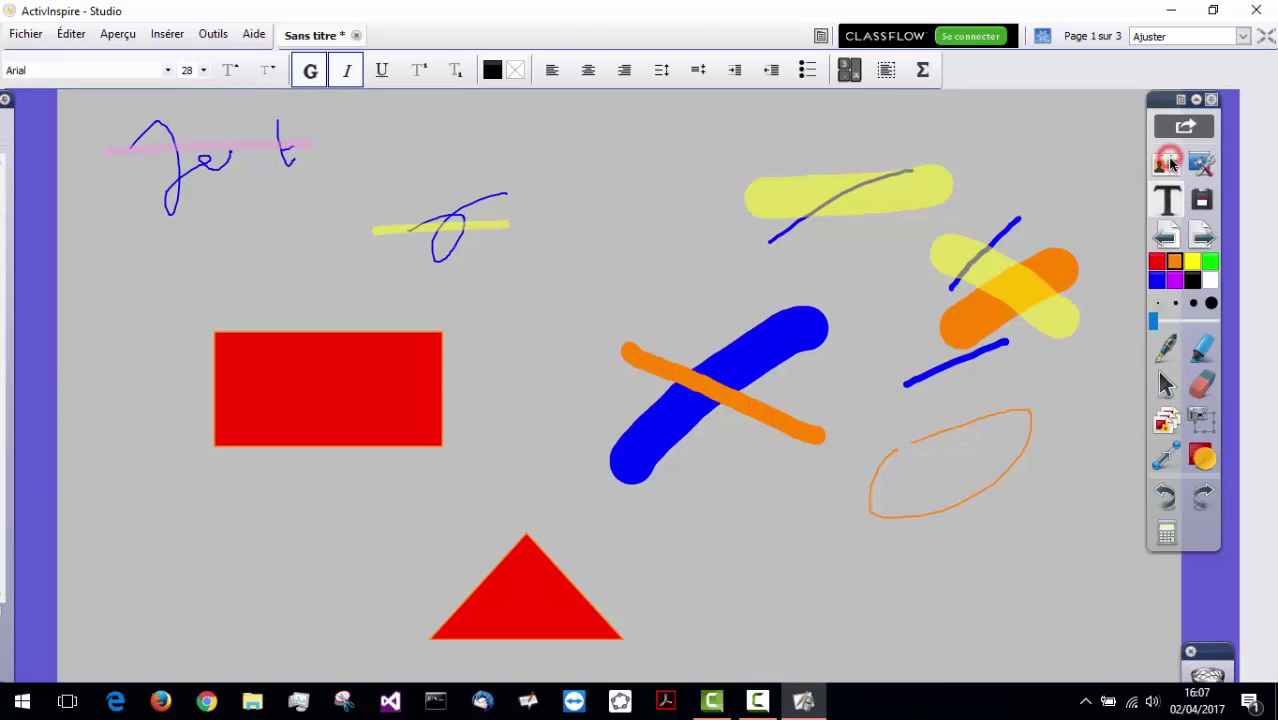
pyautogui.click(298, 346)
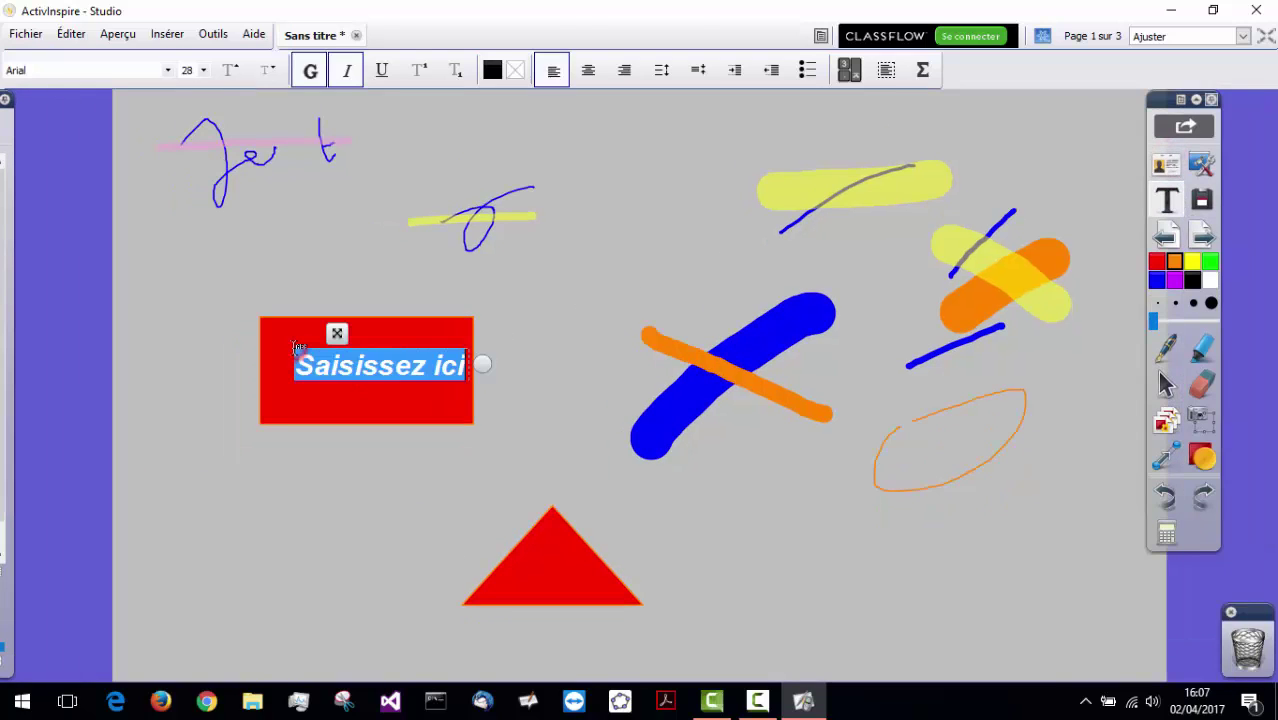
pyautogui.write('dfjghg')
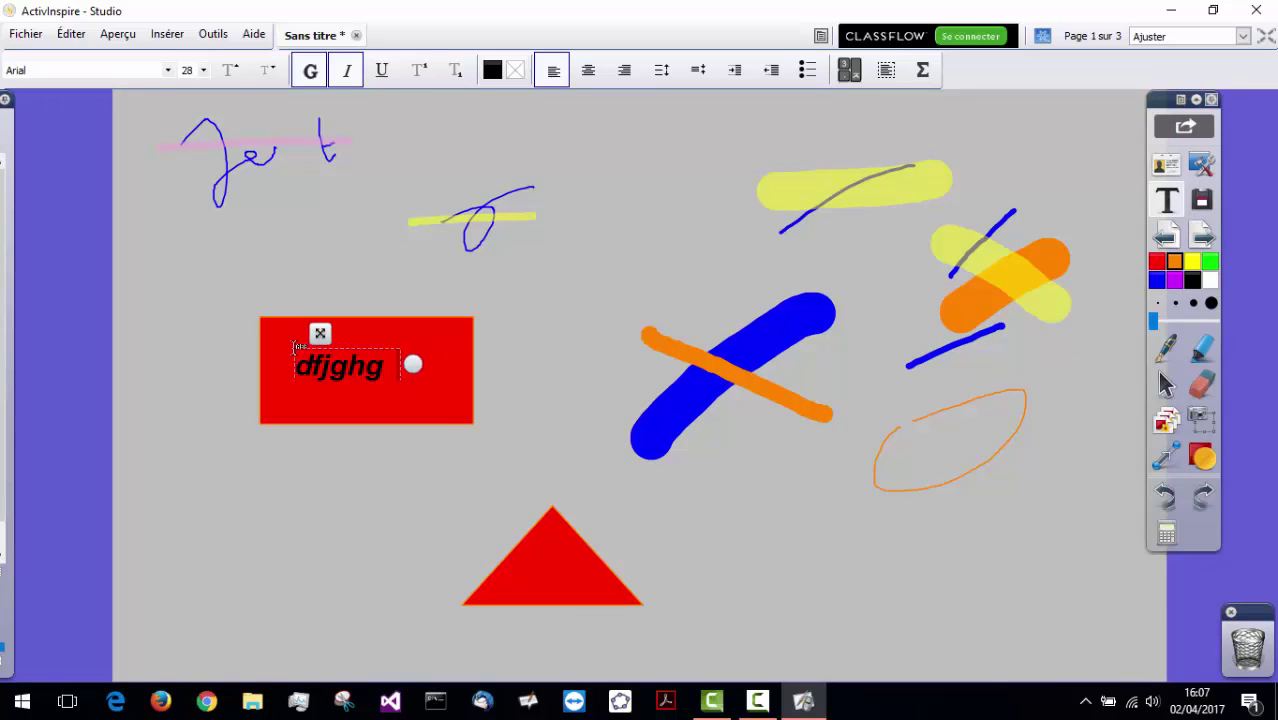
pyautogui.write('  df dfh')
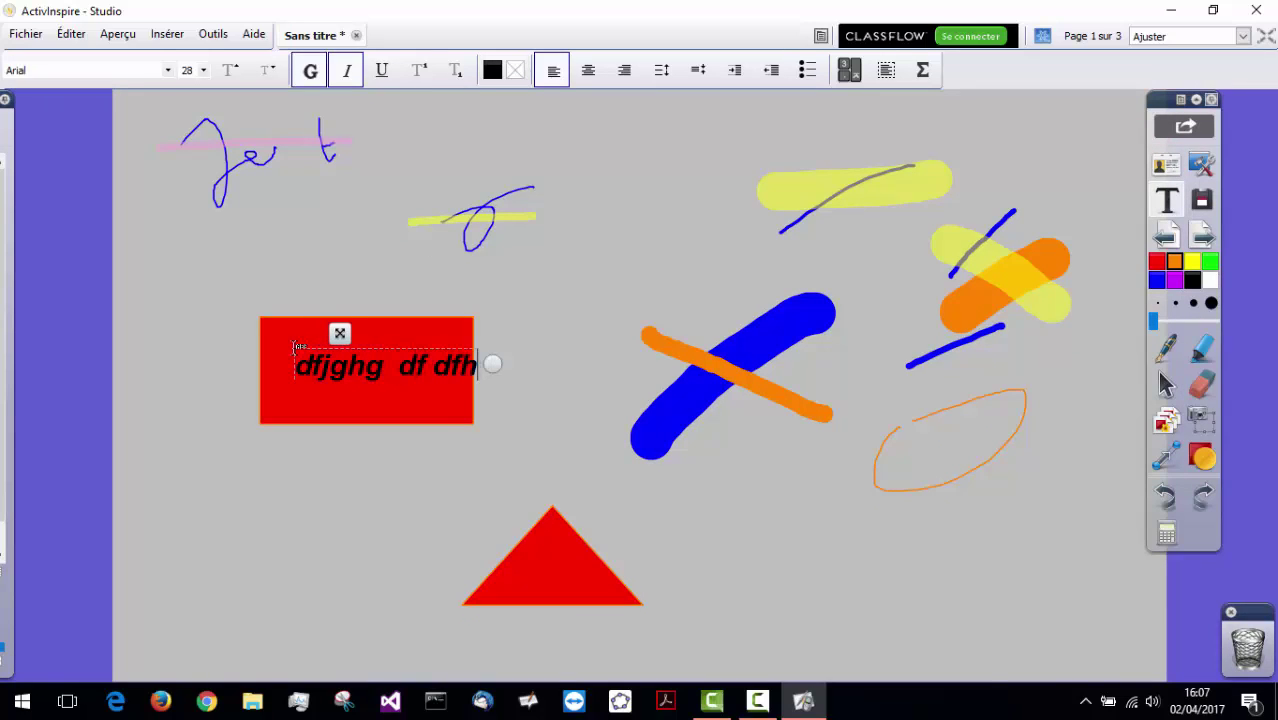
pyautogui.moveTo(341, 332); pyautogui.dragTo(327, 331)
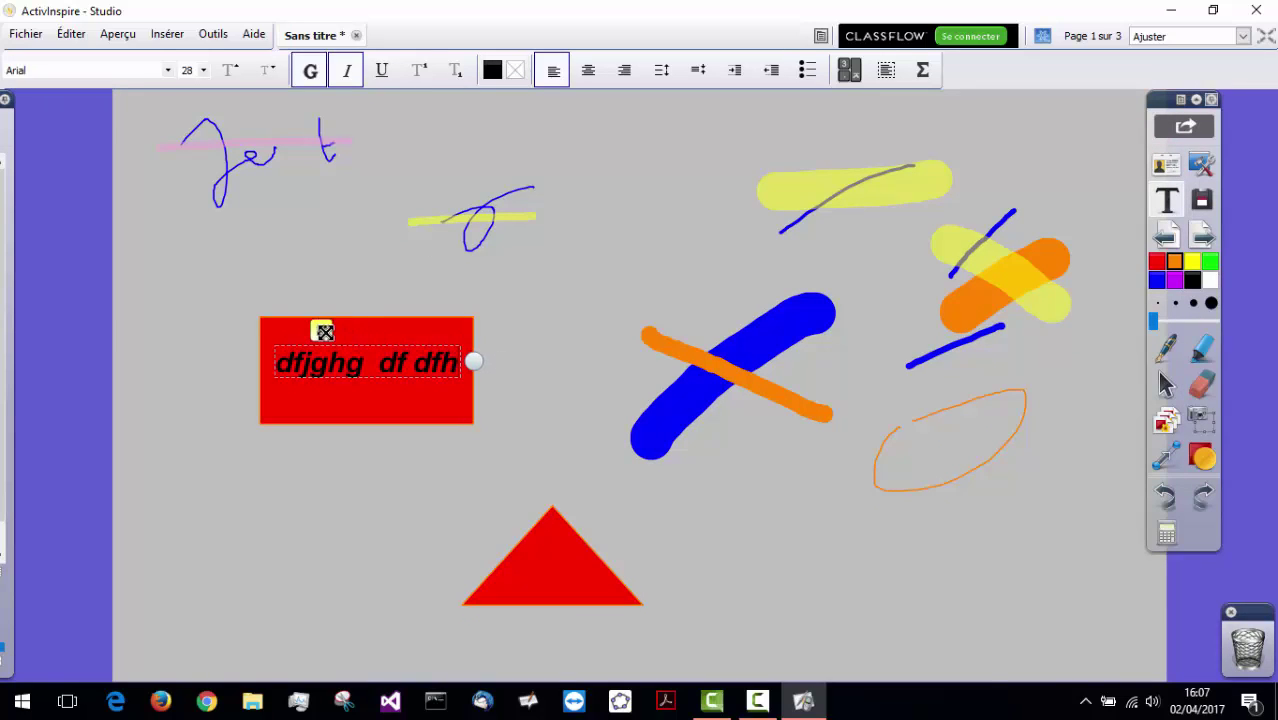
pyautogui.click(348, 277)
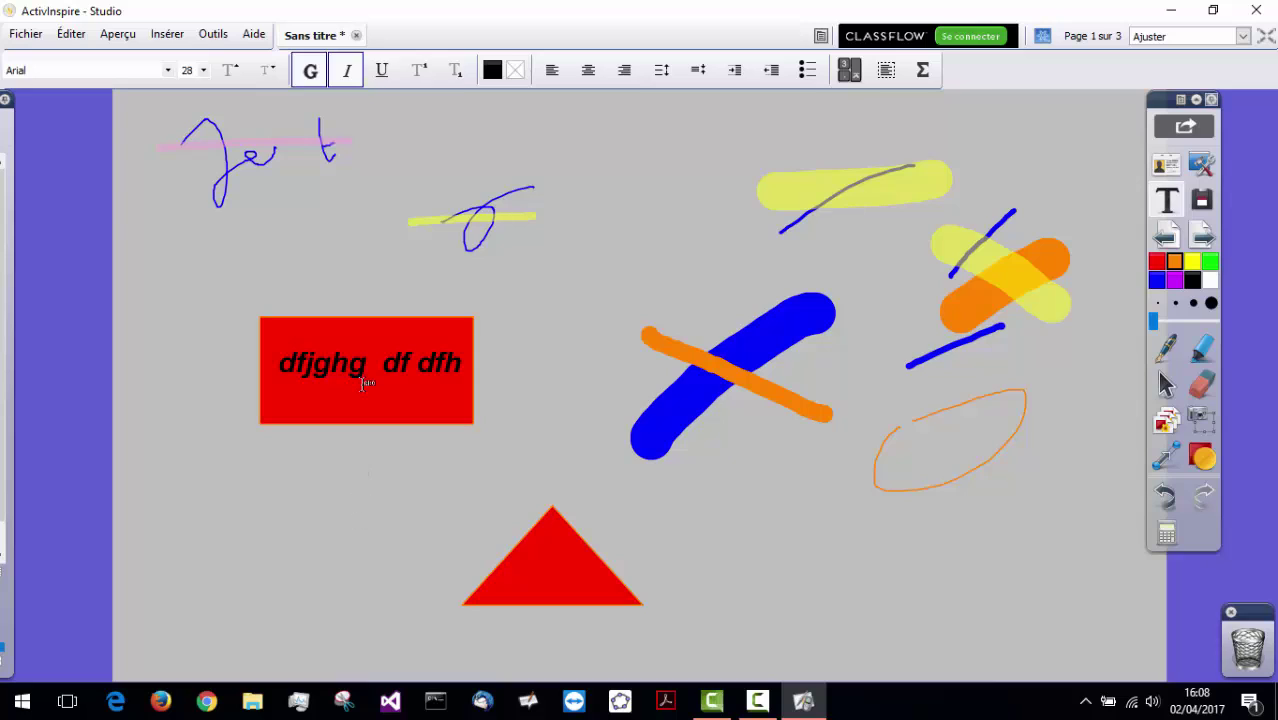
# Step: Add a second text object reading "dfhdgf d" below the red rectangle
pyautogui.click(269, 501)
pyautogui.write('dfhdgf d')
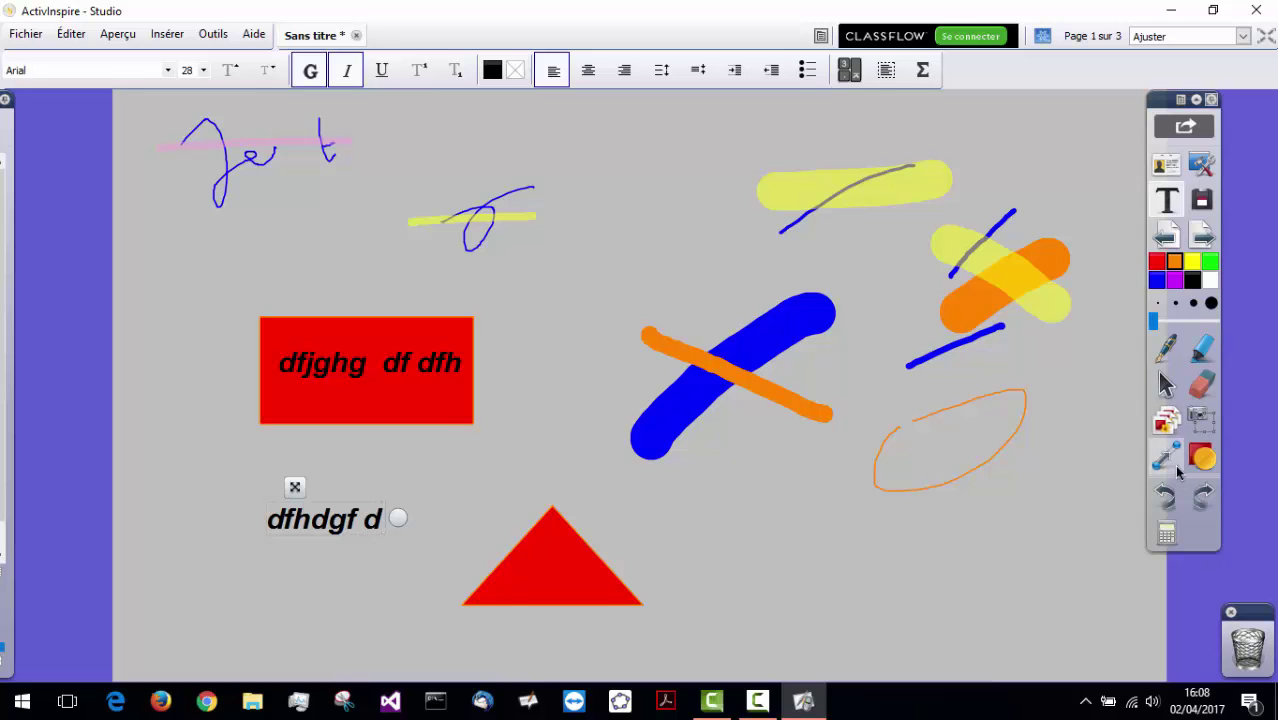
# Step: Draw a red-filled rounded rectangle over the "dfhdgf d" text below the first red rectangle
pyautogui.click(1210, 468)
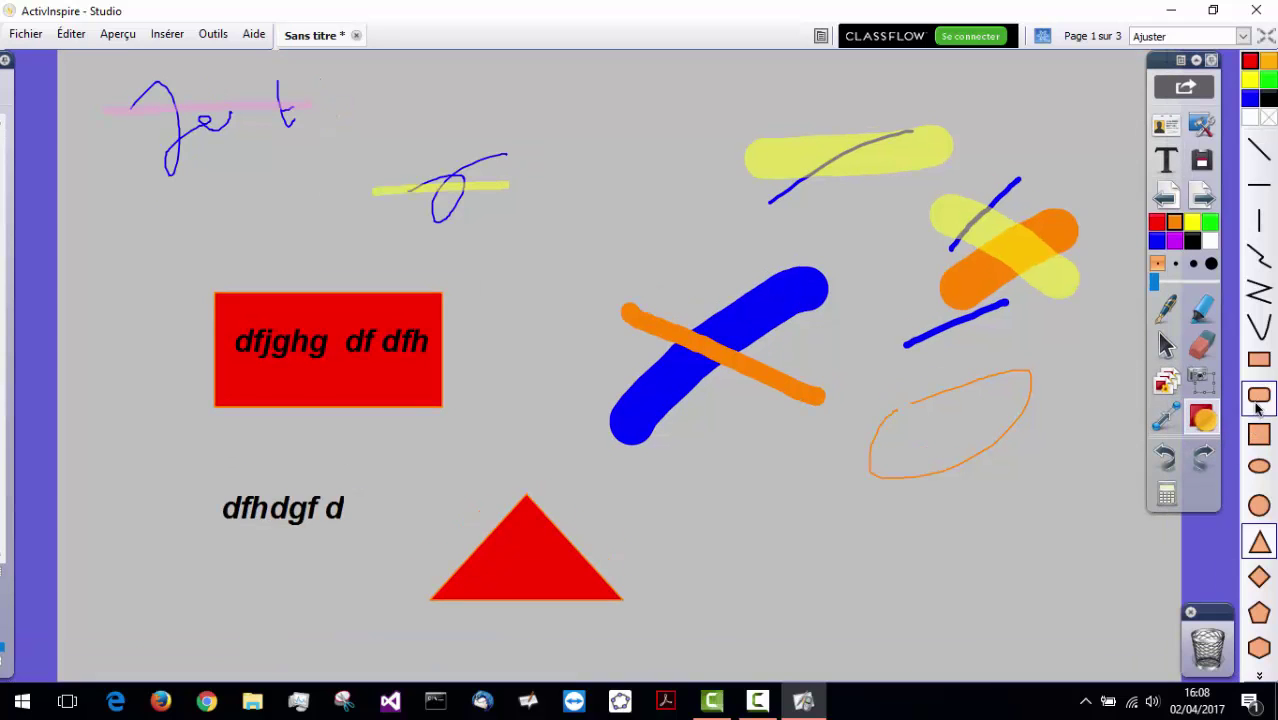
pyautogui.click(1260, 399)
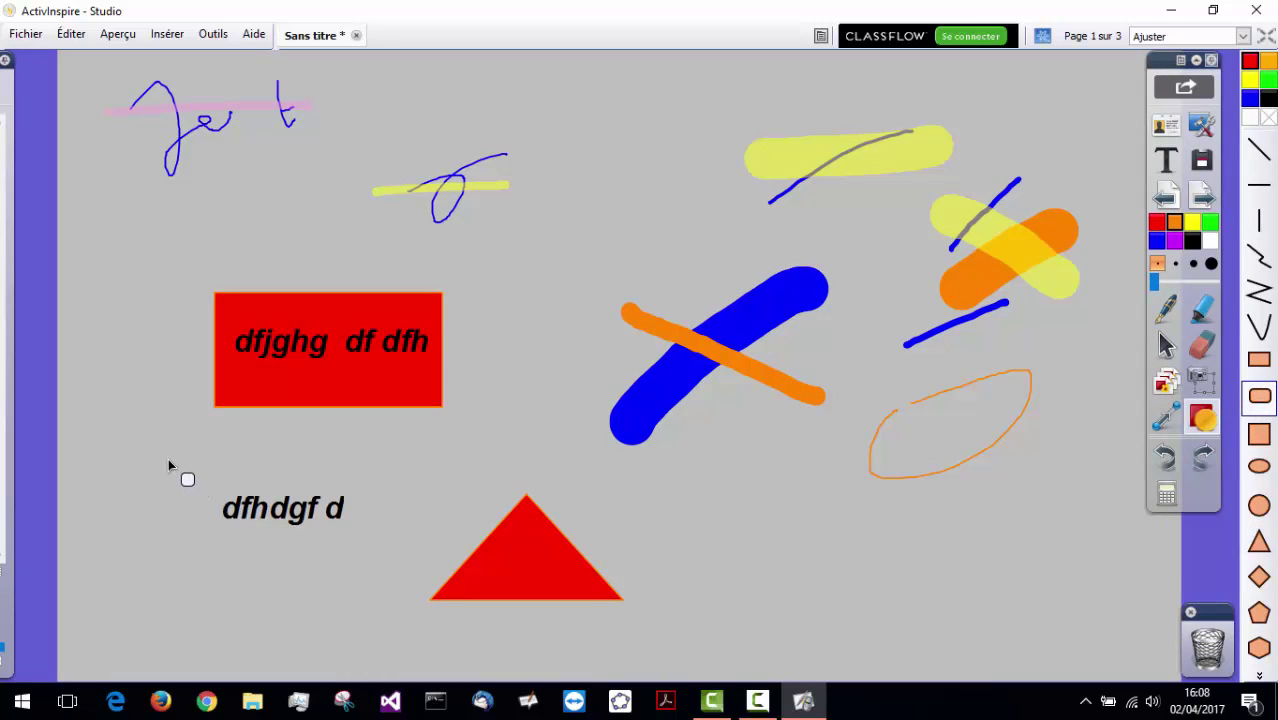
pyautogui.moveTo(168, 458); pyautogui.dragTo(387, 553)
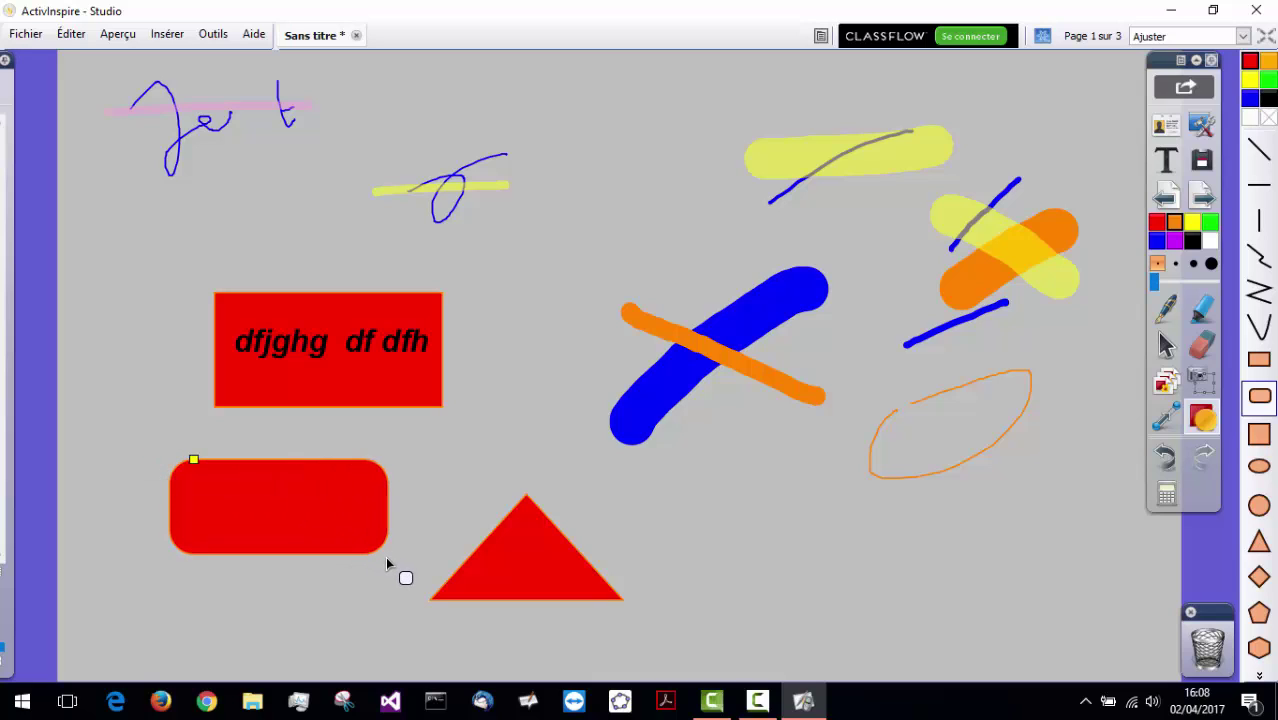
pyautogui.click(309, 624)
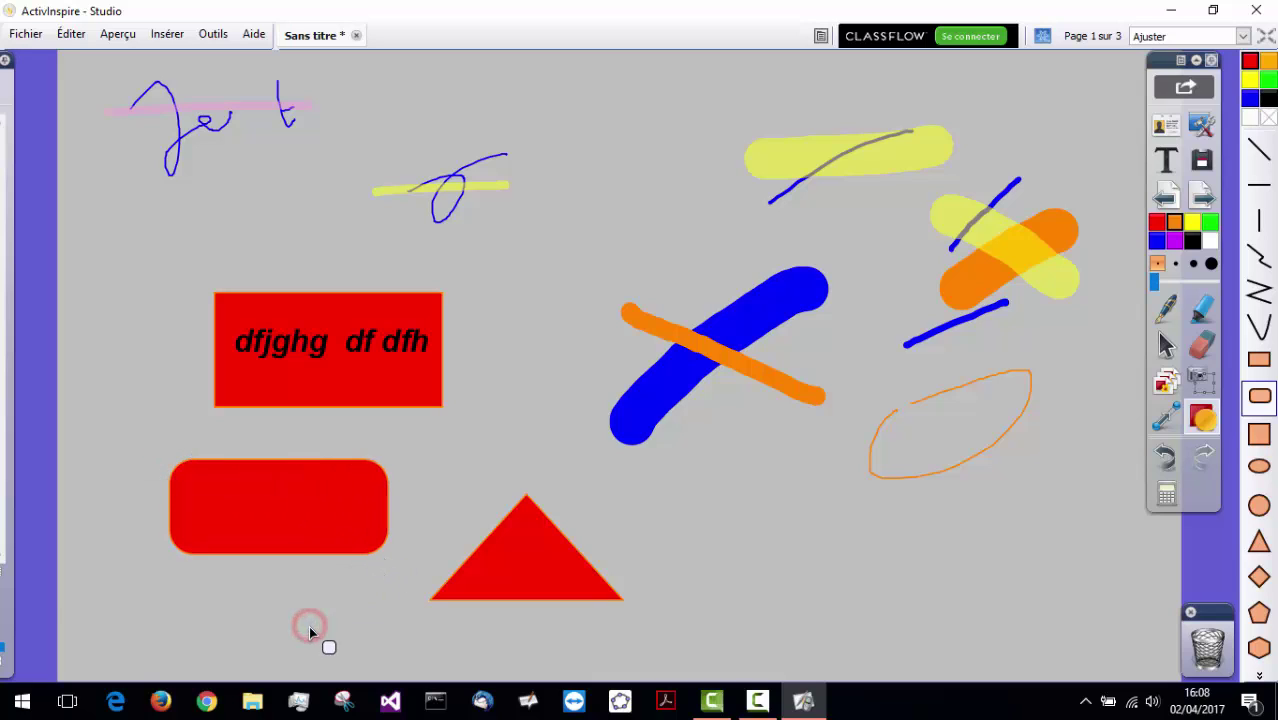
# Step: Show the Object Browser and draw a red-filled rounded rectangle over the crossed blue and orange strokes to compare the object layers
pyautogui.click(12, 579)
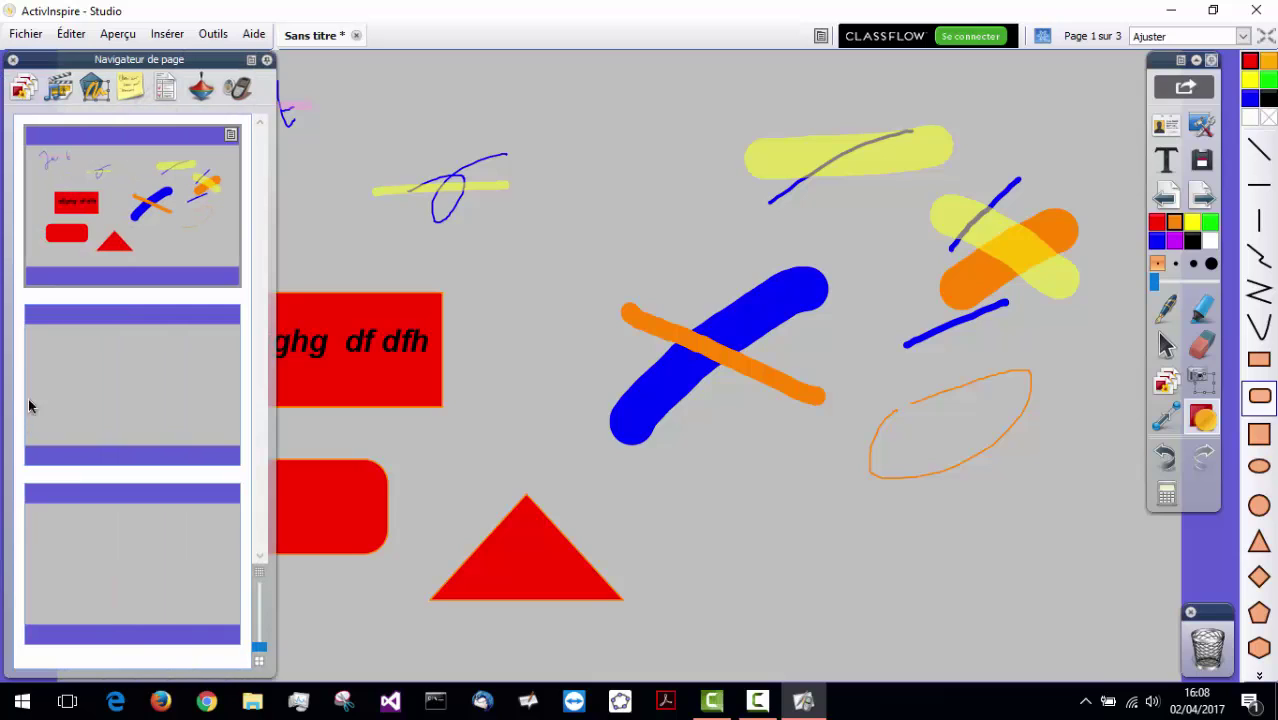
pyautogui.click(93, 89)
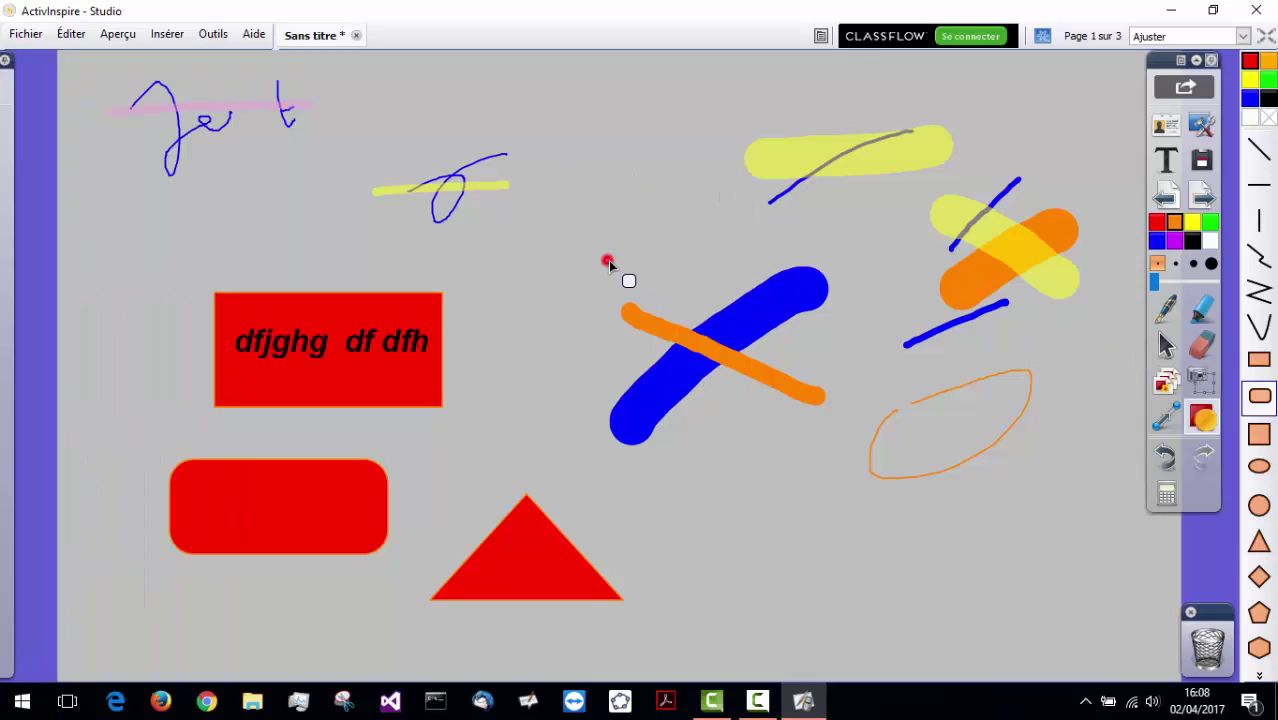
pyautogui.moveTo(608, 260); pyautogui.dragTo(840, 440)
pyautogui.moveTo(848, 459); pyautogui.dragTo(843, 465)
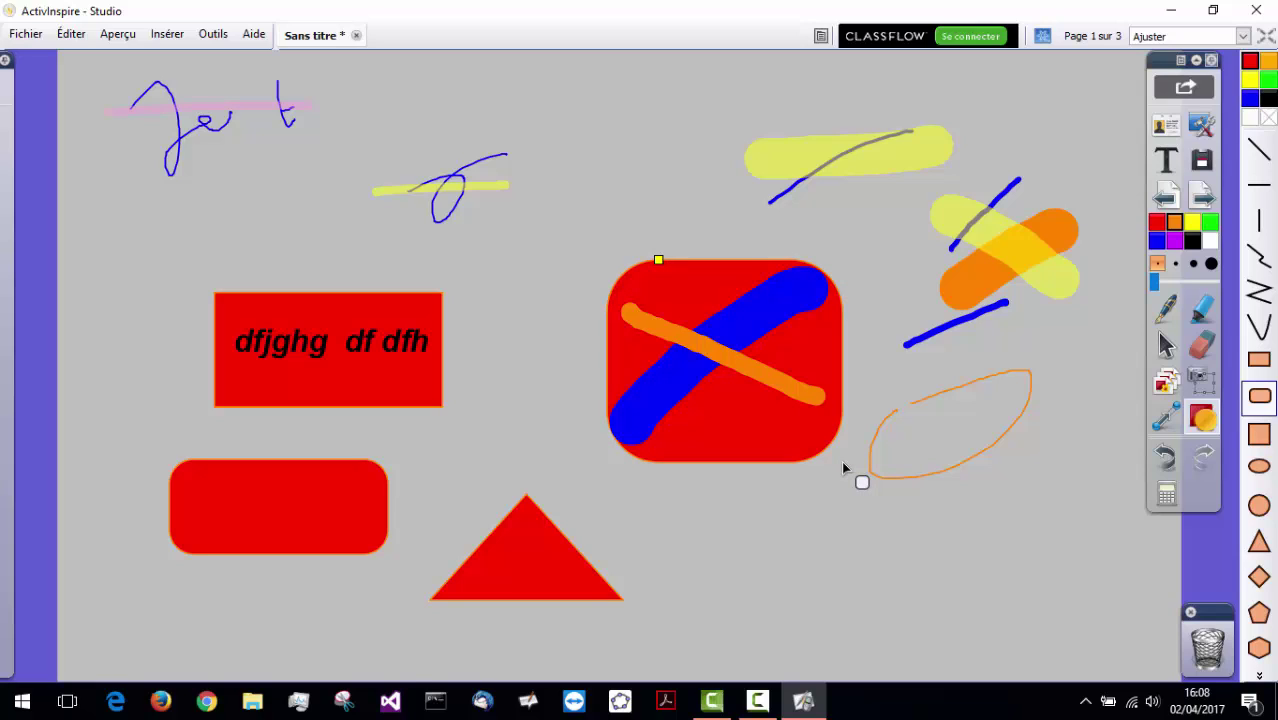
pyautogui.moveTo(5, 430)
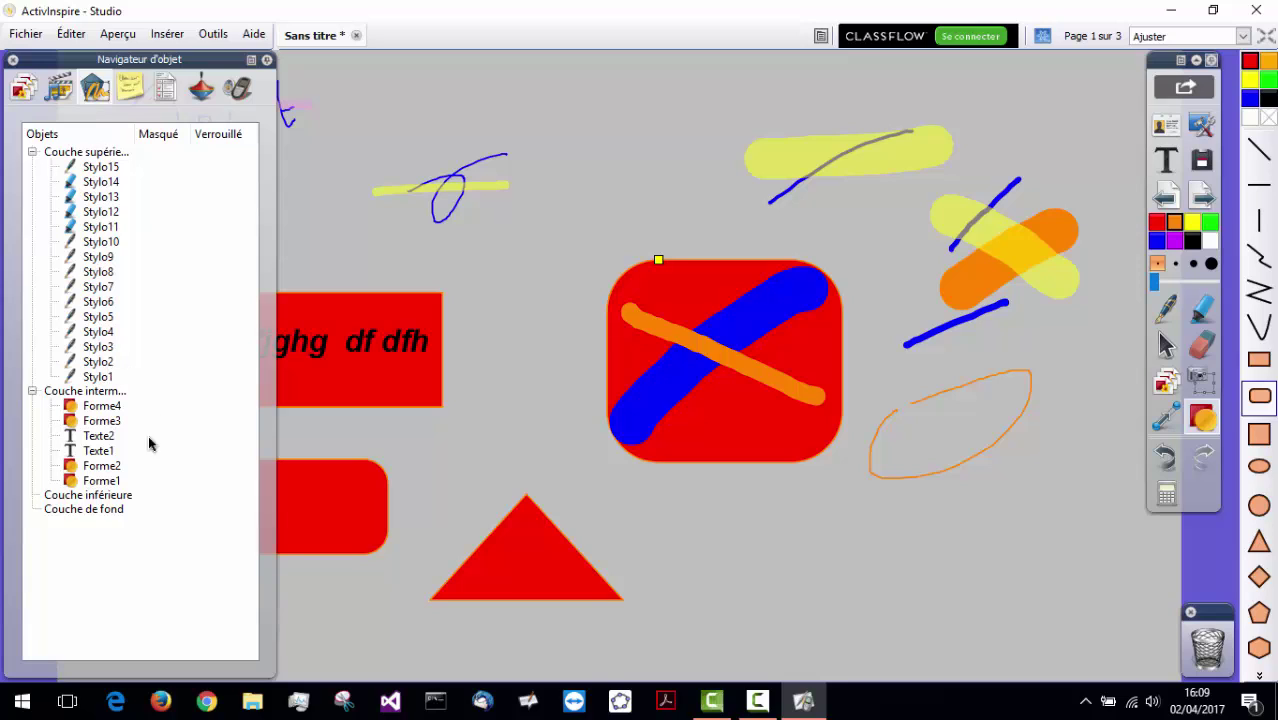
pyautogui.click(110, 497)
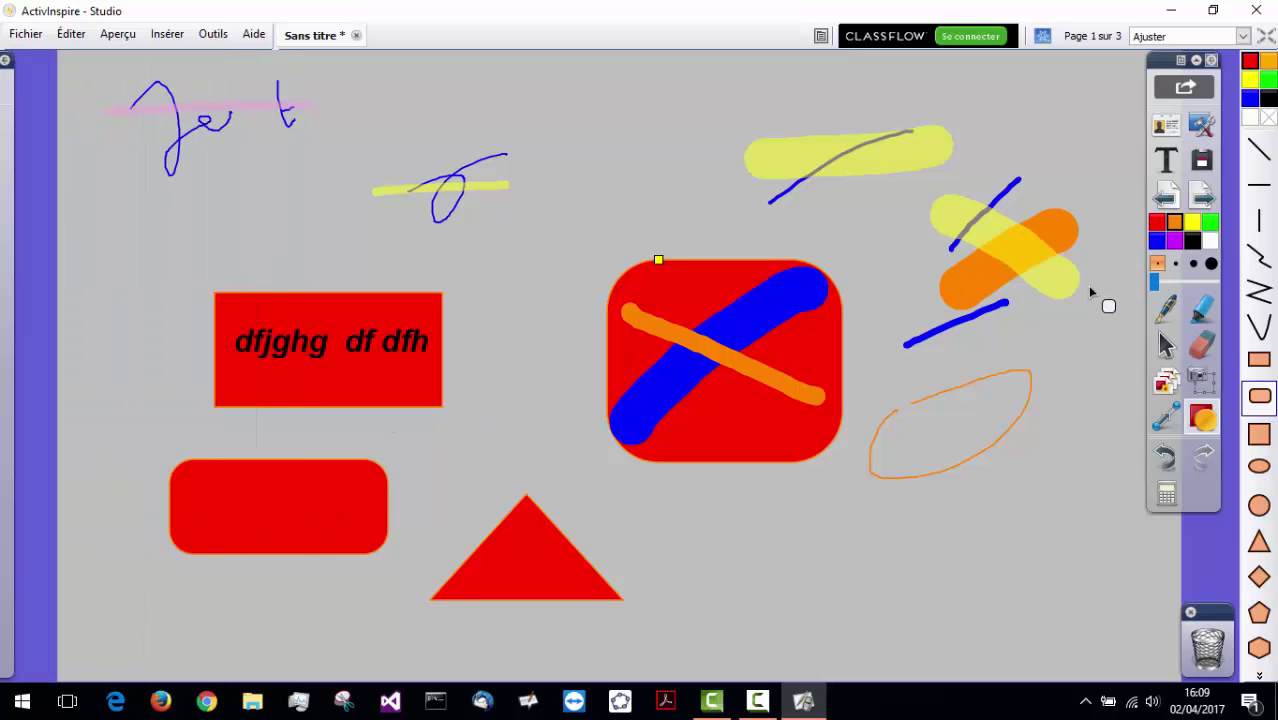
# Step: Make the rounded rectangle covering the "dfhdgf d" text semi-transparent
pyautogui.click(1163, 343)
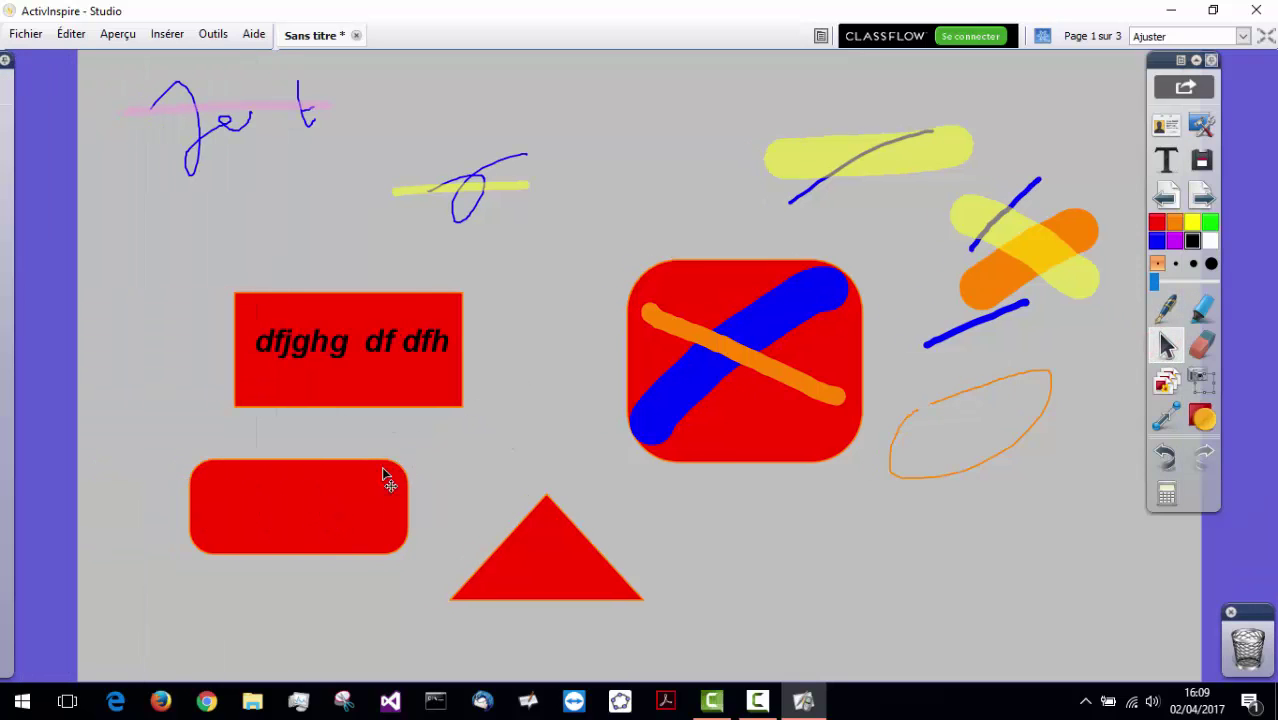
pyautogui.click(360, 490)
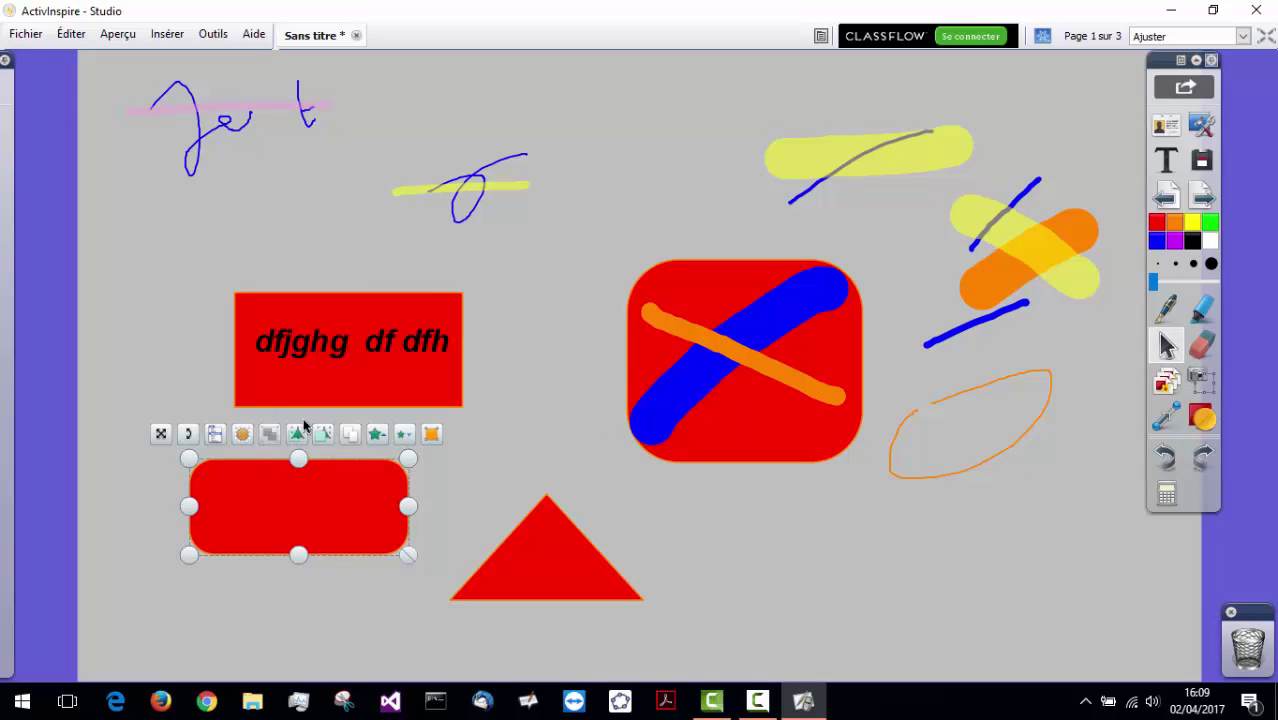
pyautogui.click(241, 434)
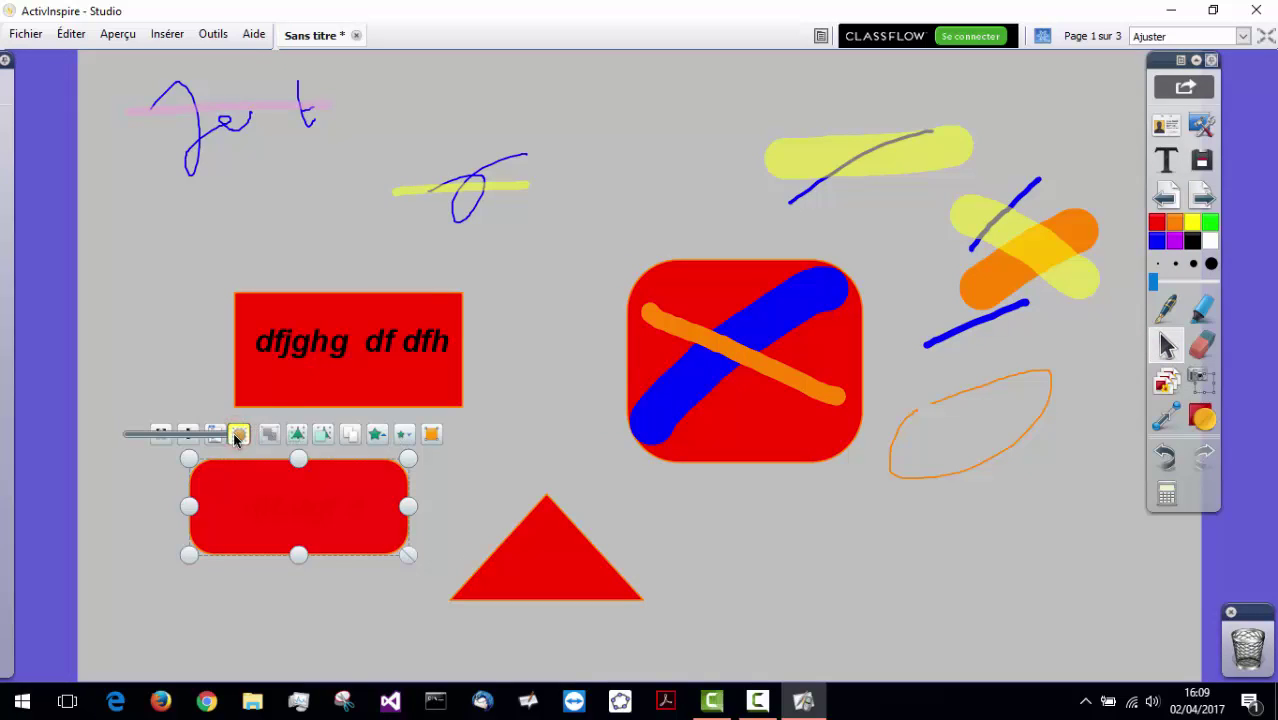
pyautogui.moveTo(240, 436); pyautogui.dragTo(154, 428)
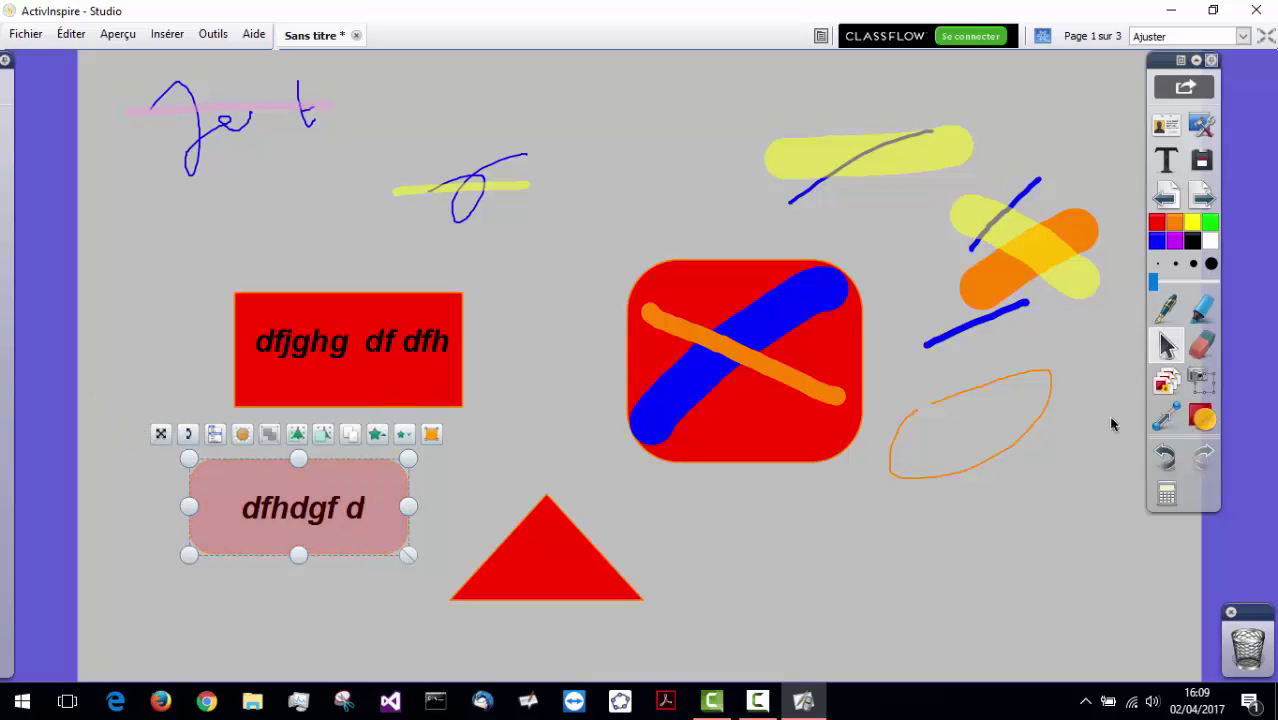
# Step: Link the red rectangle to the triangle with an orange double-headed arrow connector, and move the triangle further right
pyautogui.click(1166, 415)
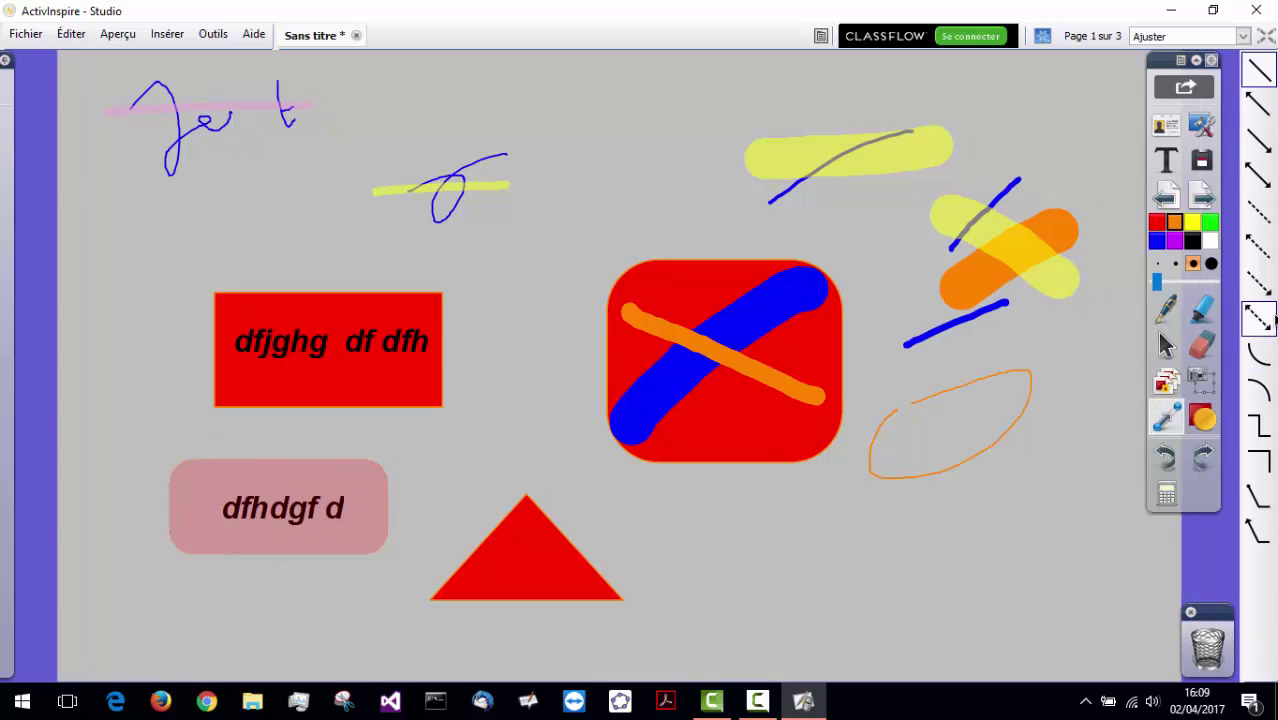
pyautogui.click(1258, 175)
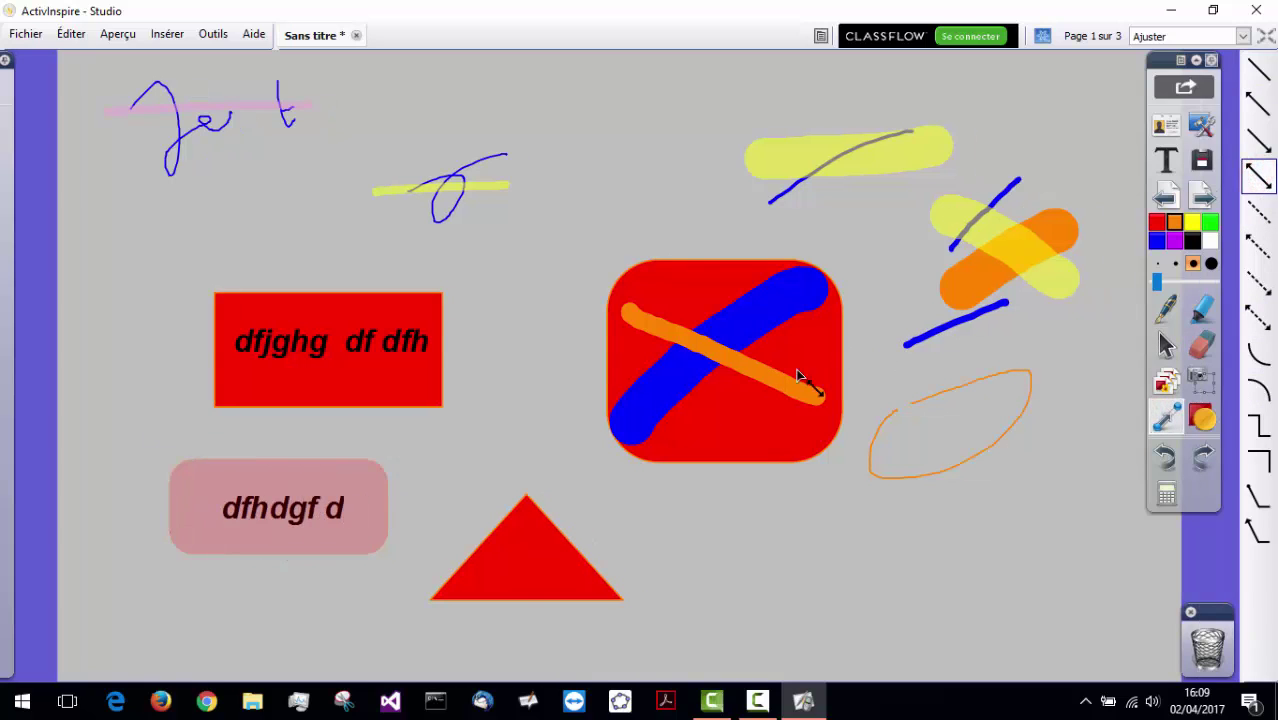
pyautogui.moveTo(437, 408); pyautogui.dragTo(500, 518)
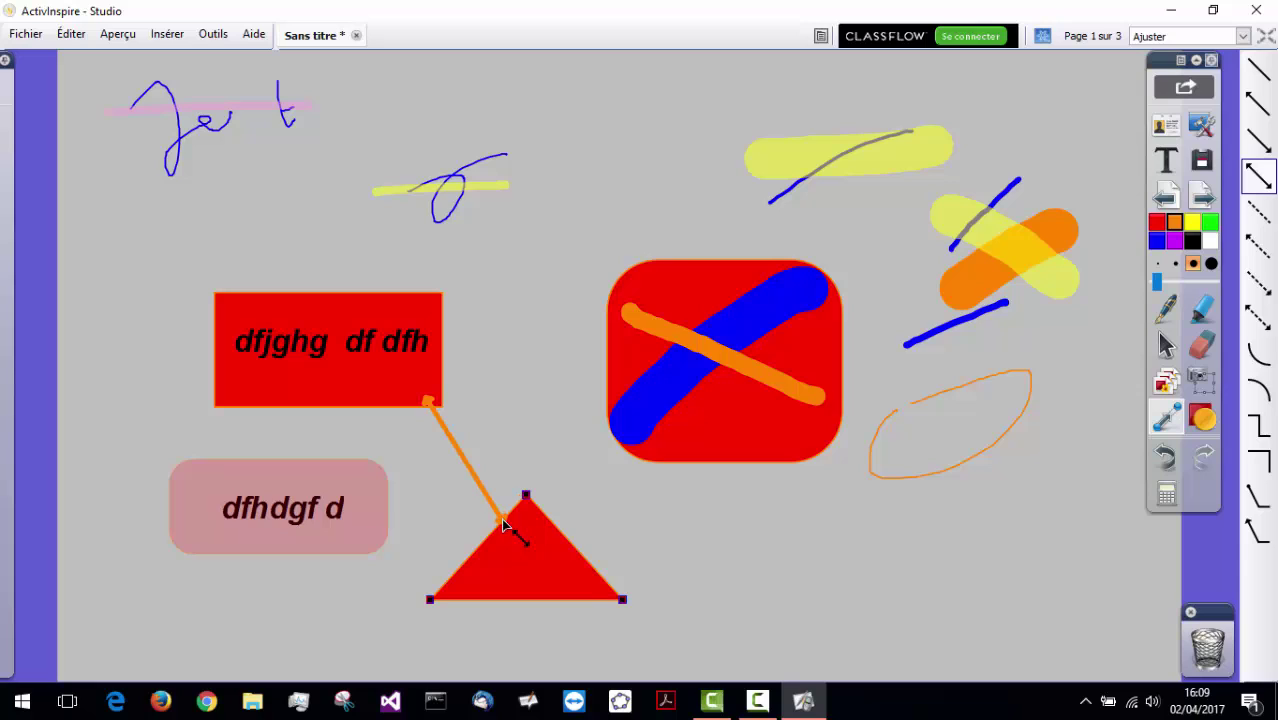
pyautogui.moveTo(501, 518); pyautogui.dragTo(503, 517)
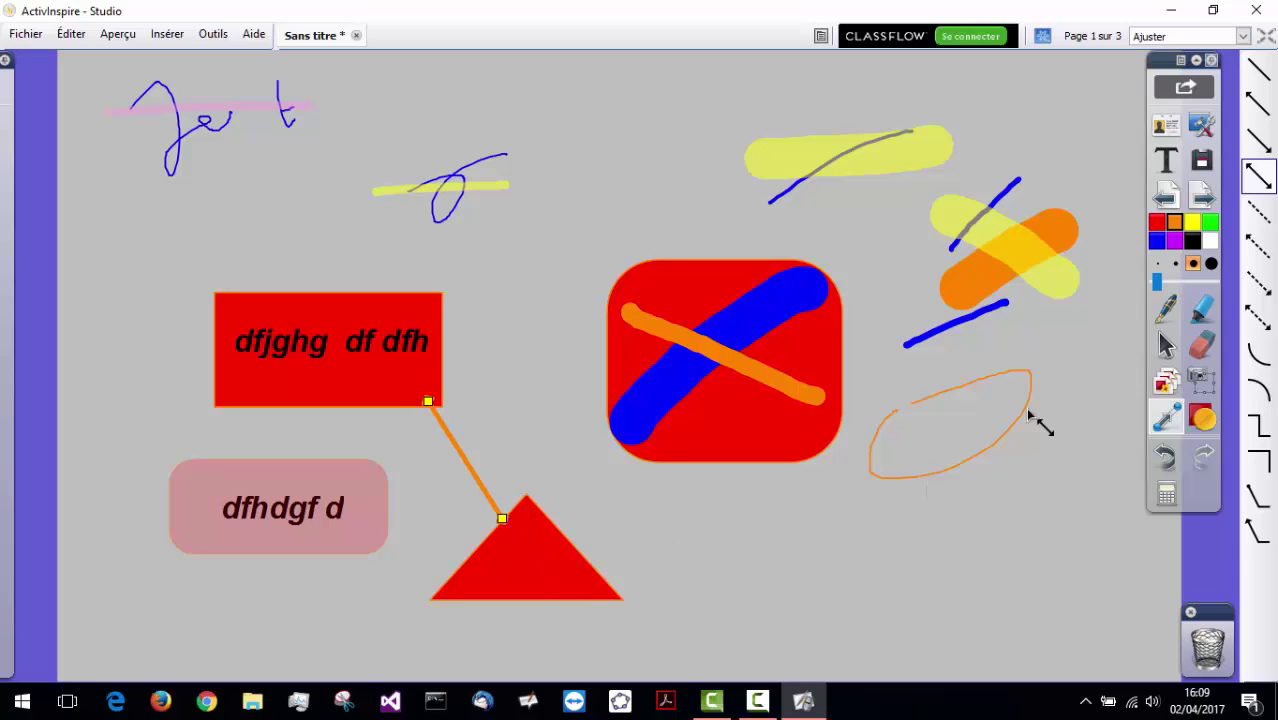
pyautogui.click(1166, 344)
pyautogui.moveTo(583, 574); pyautogui.dragTo(748, 574)
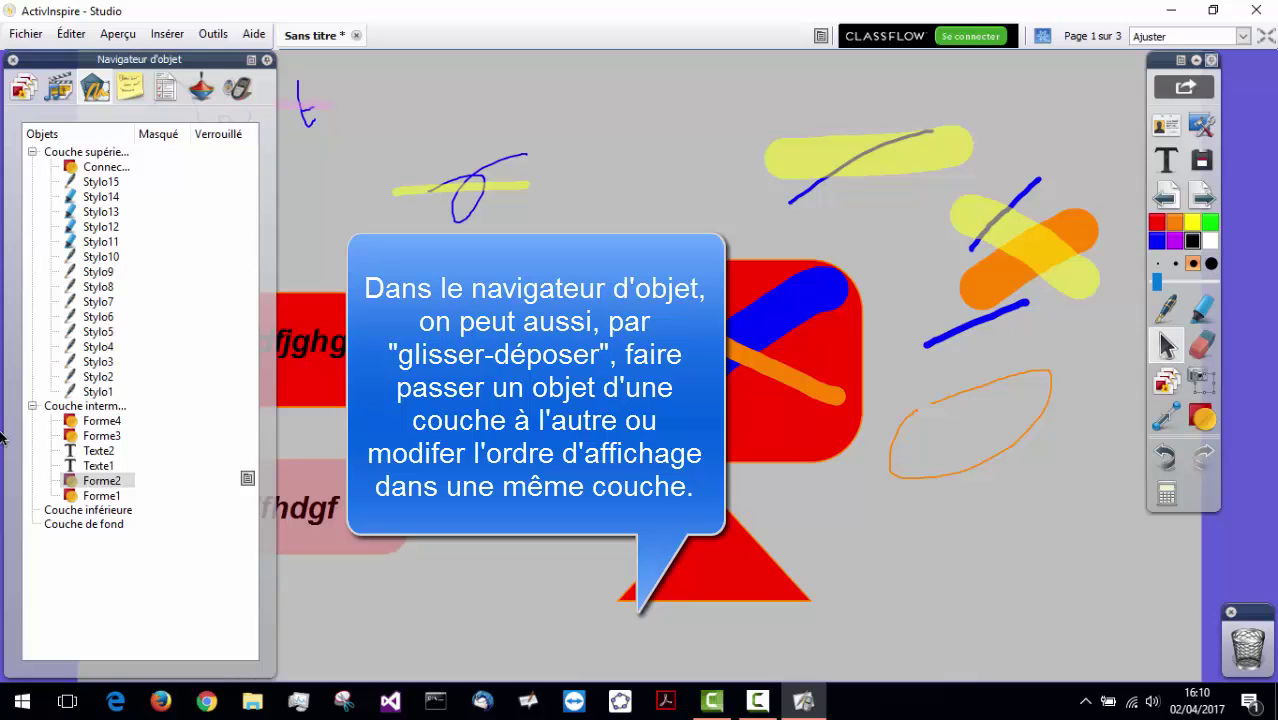
# Step: Select several pen and highlighter strokes one by one in the Object Browser to locate them on the page, then clear the selection
pyautogui.click(100, 200)
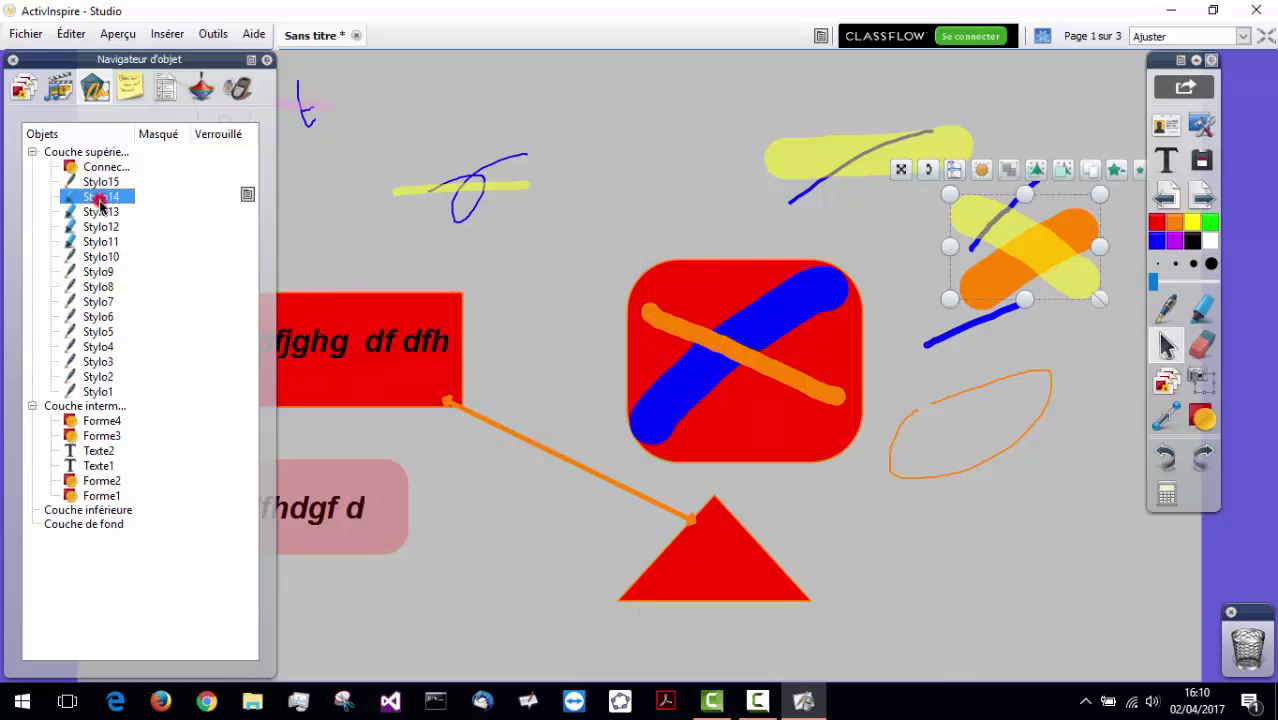
pyautogui.click(100, 212)
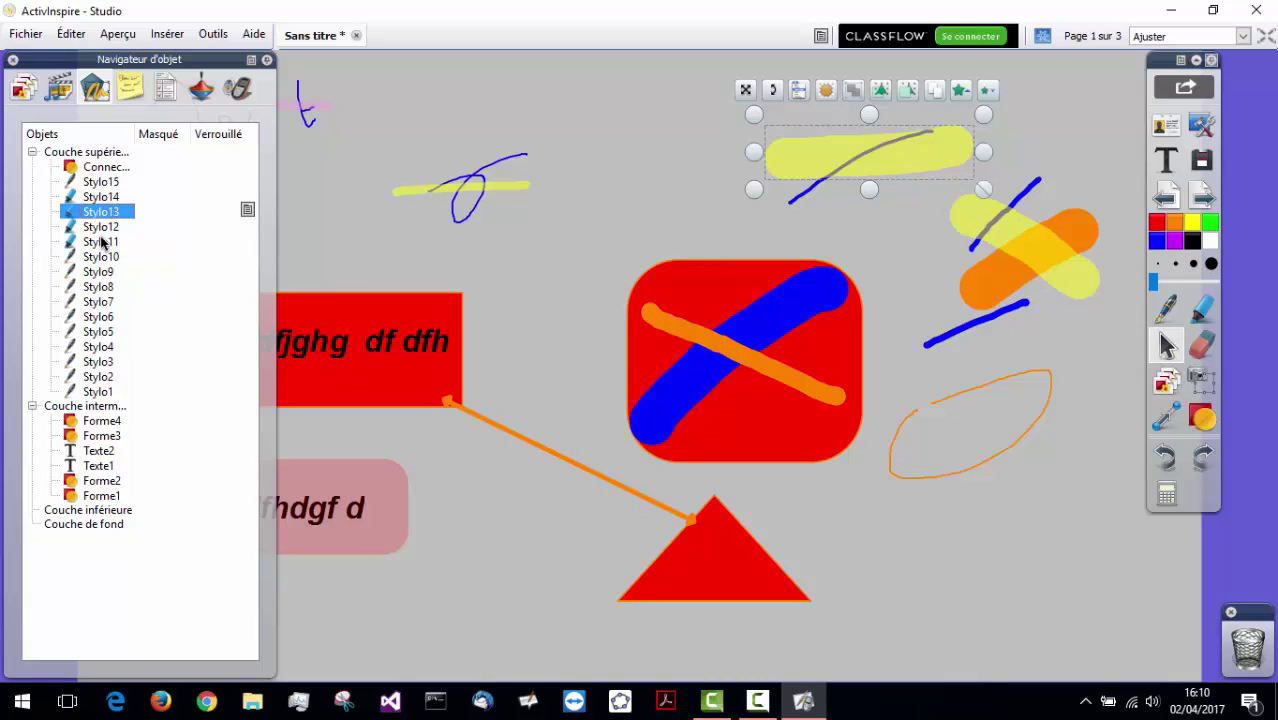
pyautogui.click(100, 227)
pyautogui.click(100, 242)
pyautogui.click(100, 257)
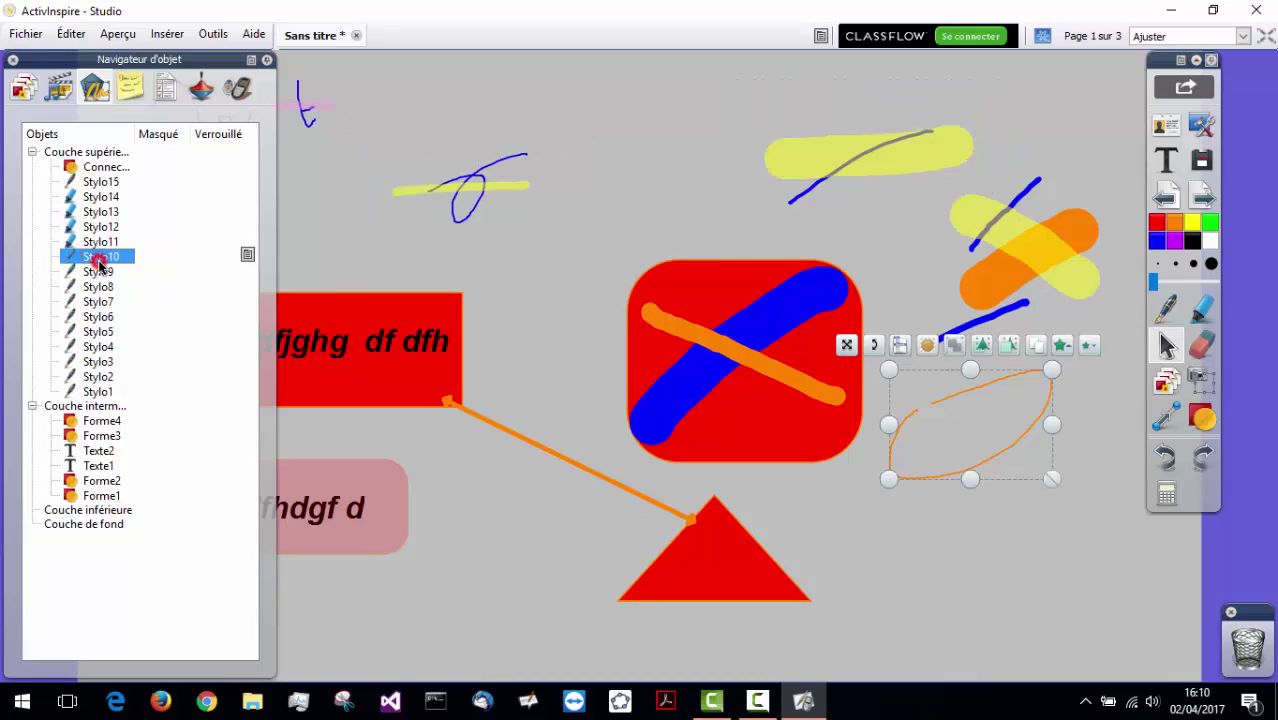
pyautogui.click(98, 286)
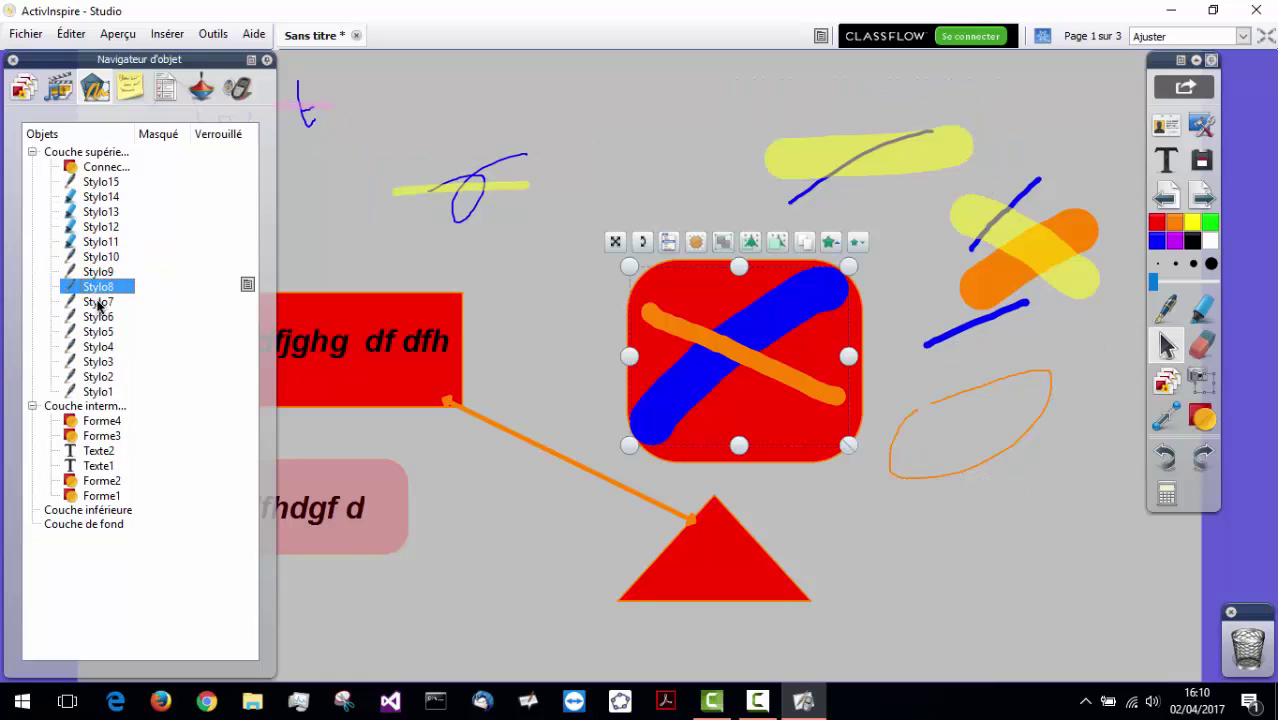
pyautogui.click(97, 302)
pyautogui.click(106, 243)
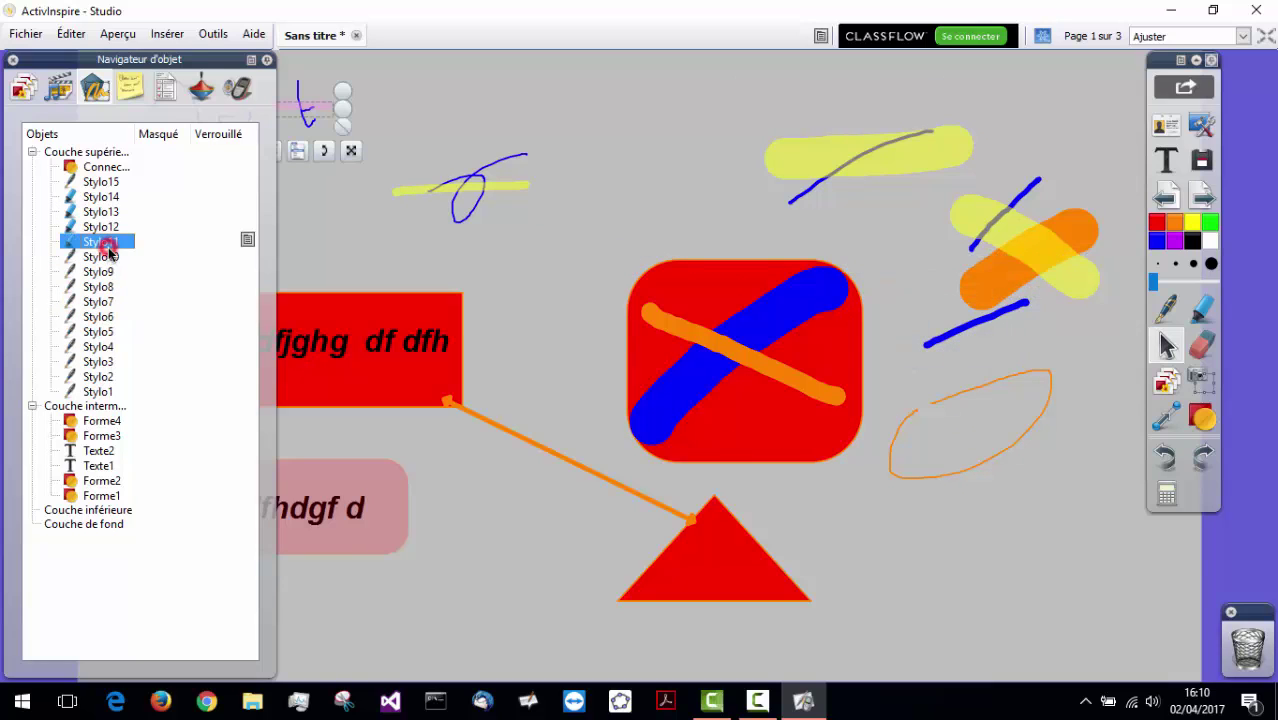
pyautogui.click(98, 227)
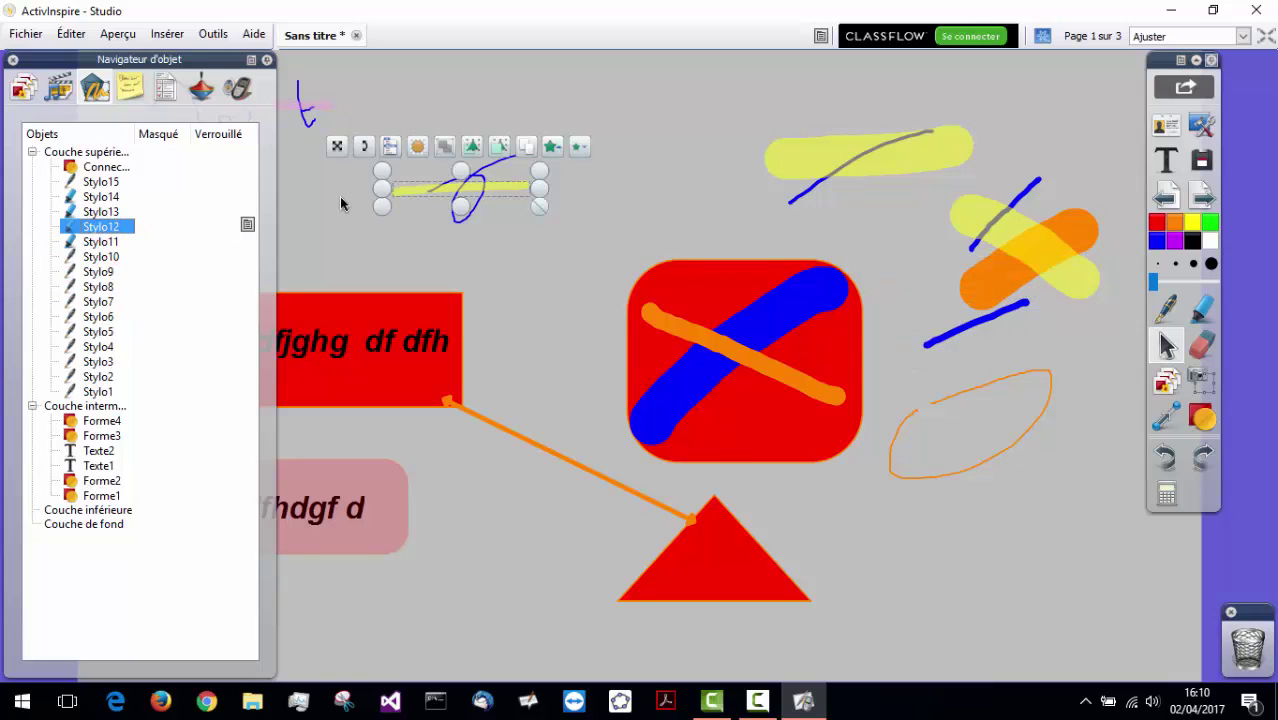
pyautogui.click(894, 77)
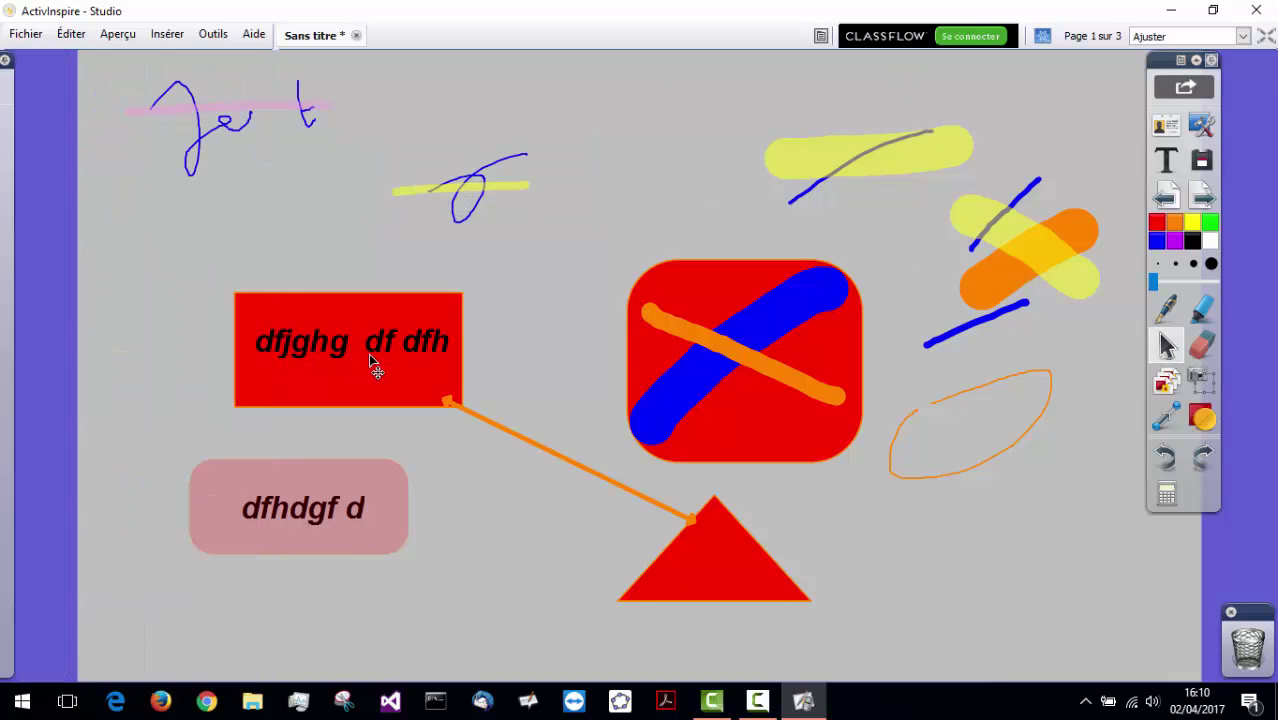
# Step: Shift the red rectangle slightly up, then move it together with its text and connector slightly down and to the right
pyautogui.moveTo(375, 375)
pyautogui.mouseDown()
pyautogui.moveTo(402, 406)
pyautogui.moveTo(531, 279)
pyautogui.moveTo(278, 274)
pyautogui.moveTo(292, 262)
pyautogui.moveTo(362, 318)
pyautogui.moveTo(371, 355)
pyautogui.mouseUp()
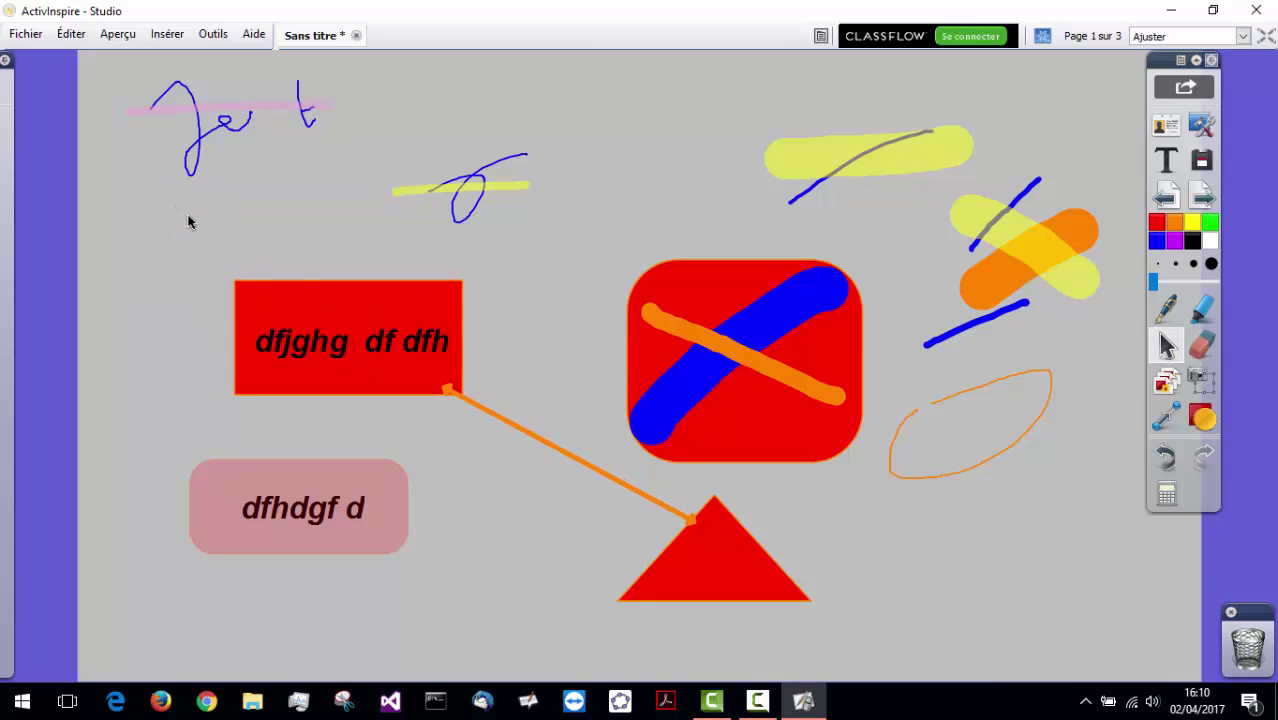
pyautogui.moveTo(220, 257); pyautogui.dragTo(475, 415)
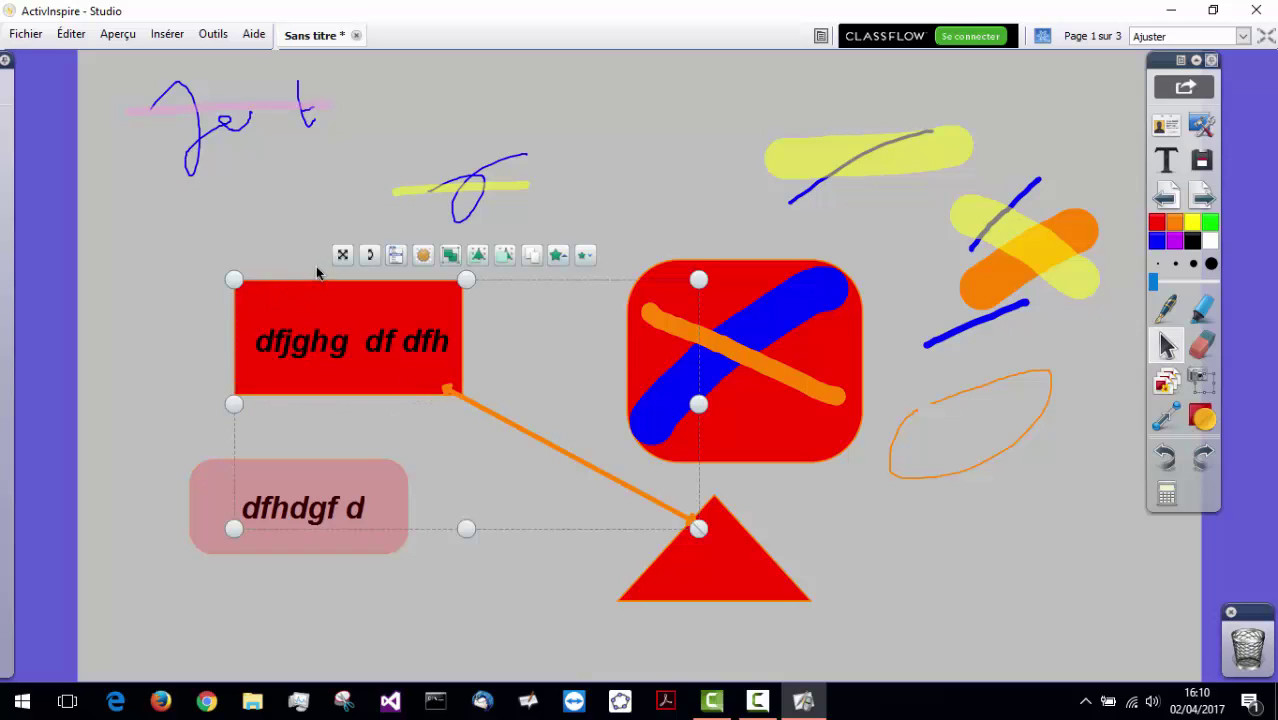
pyautogui.moveTo(342, 254)
pyautogui.mouseDown()
pyautogui.moveTo(274, 200)
pyautogui.moveTo(237, 246)
pyautogui.moveTo(350, 260)
pyautogui.mouseUp()
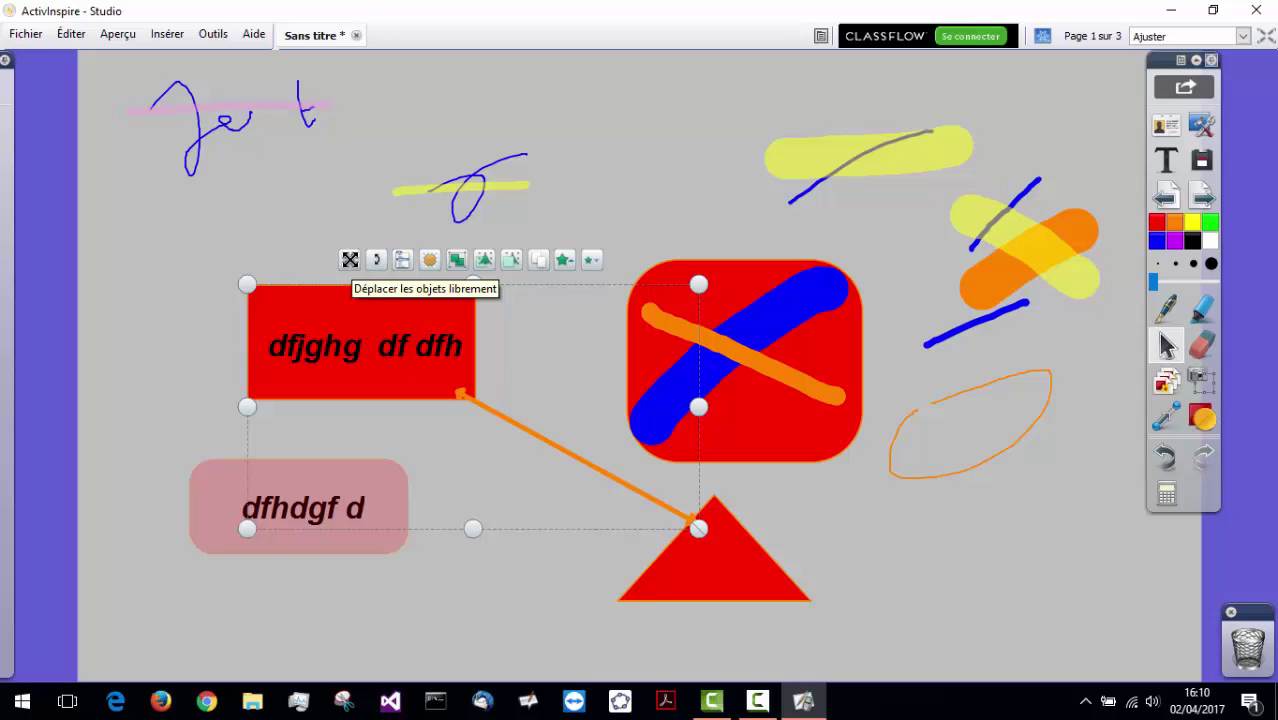
pyautogui.click(590, 156)
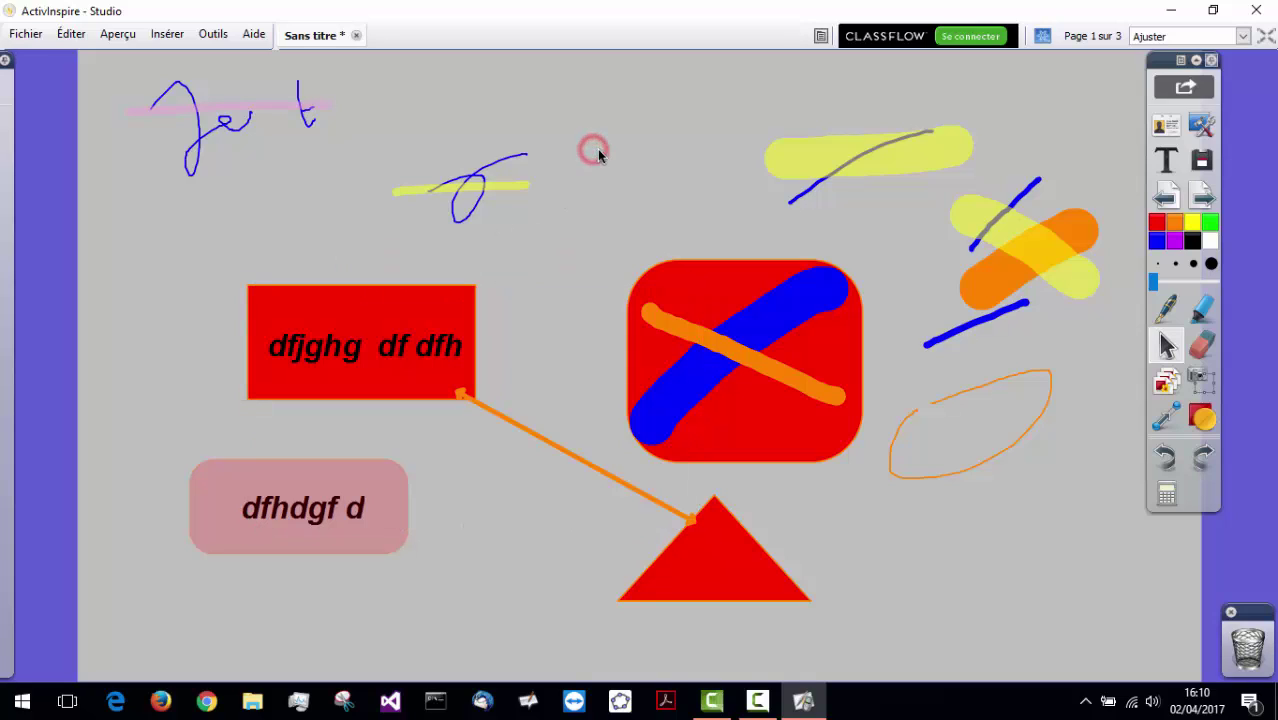
# Step: Capture an area covering the red rectangle, text and connector with the Camera to a new page, and place the image near the upper left
pyautogui.click(1203, 382)
pyautogui.moveTo(1104, 337); pyautogui.dragTo(377, 255)
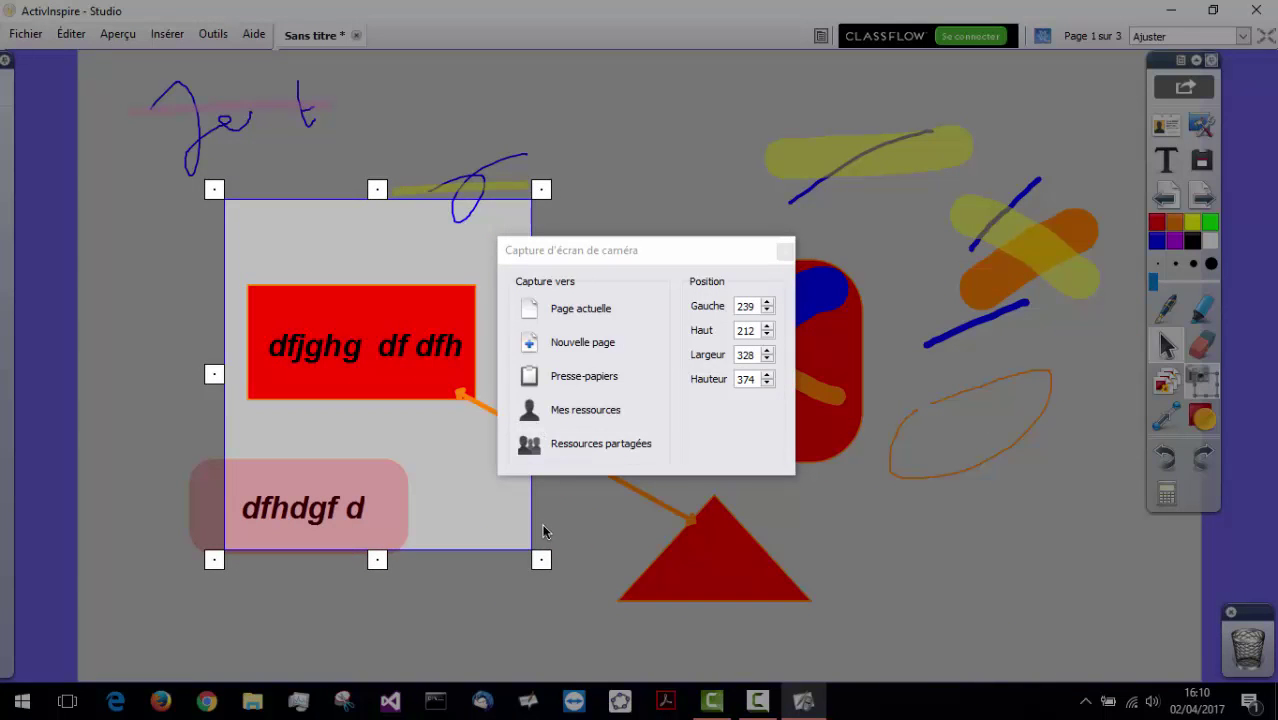
pyautogui.moveTo(541, 560); pyautogui.dragTo(781, 568)
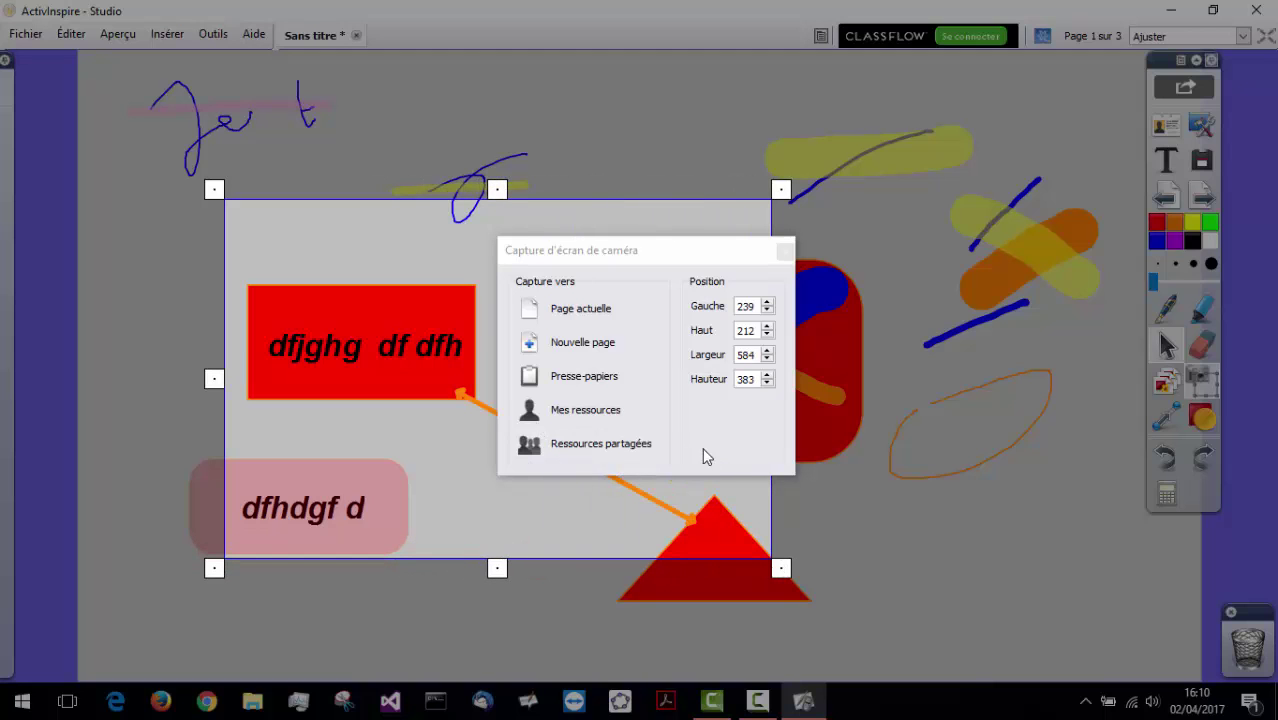
pyautogui.click(598, 342)
pyautogui.moveTo(668, 357); pyautogui.dragTo(410, 174)
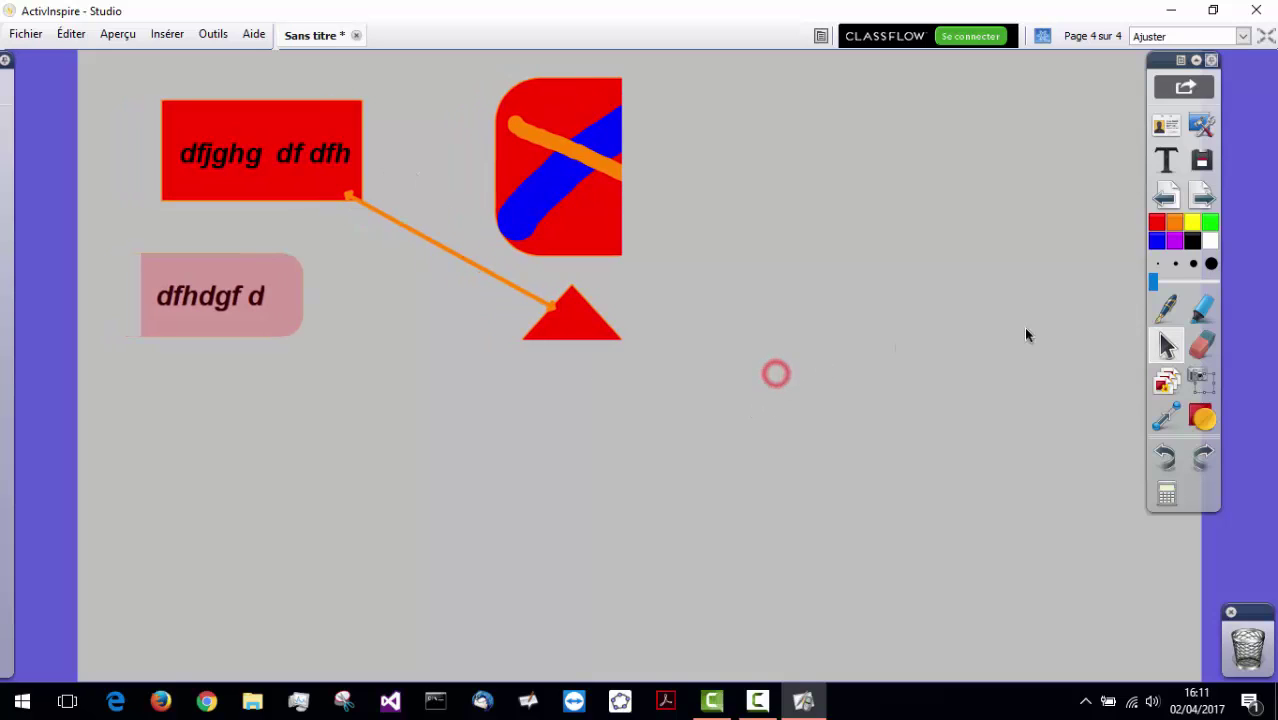
# Step: Draw a thick orange freehand Pen curve to the right of the captured image and choose a thinner pen width
pyautogui.click(1166, 309)
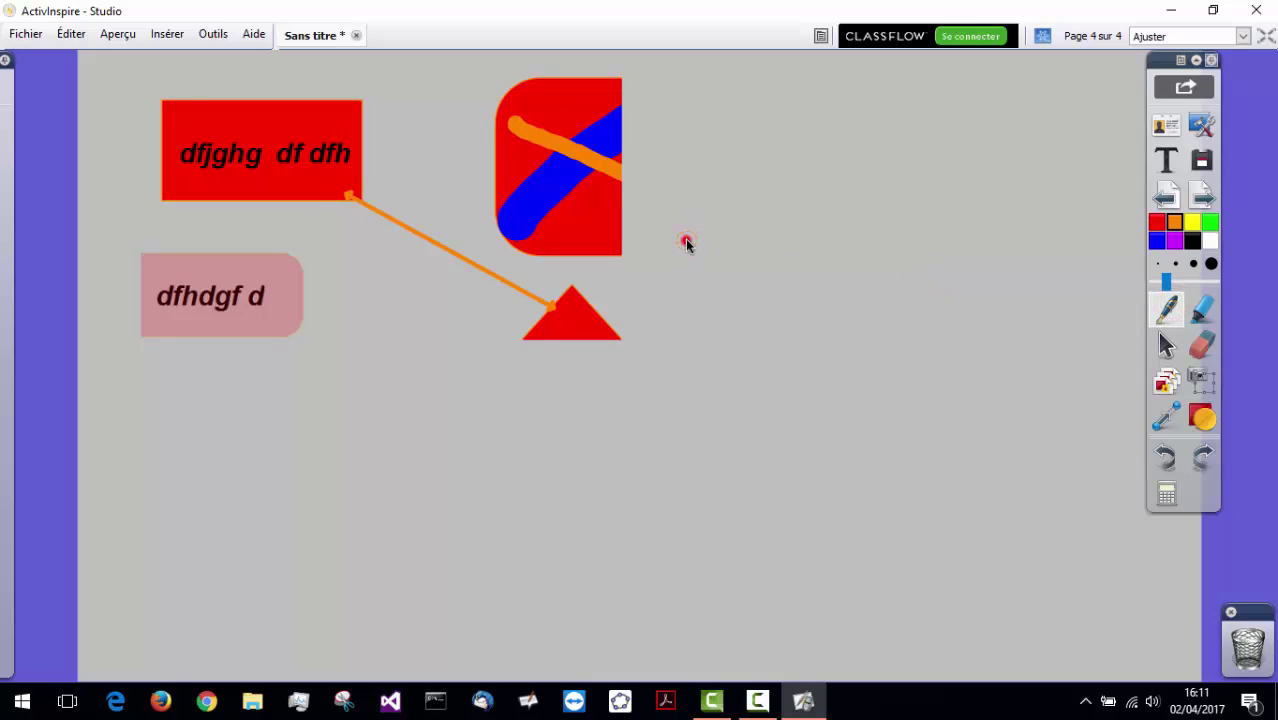
pyautogui.moveTo(685, 240)
pyautogui.mouseDown()
pyautogui.moveTo(799, 200)
pyautogui.moveTo(825, 290)
pyautogui.mouseUp()
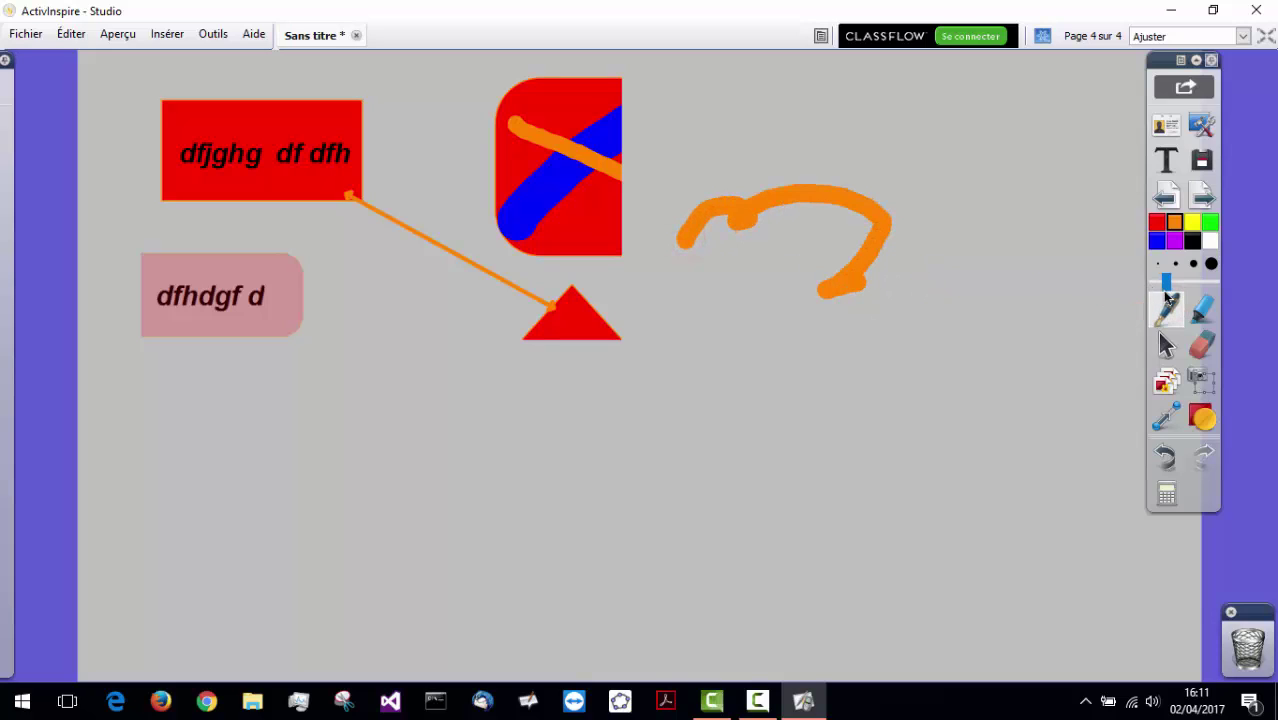
pyautogui.click(1176, 264)
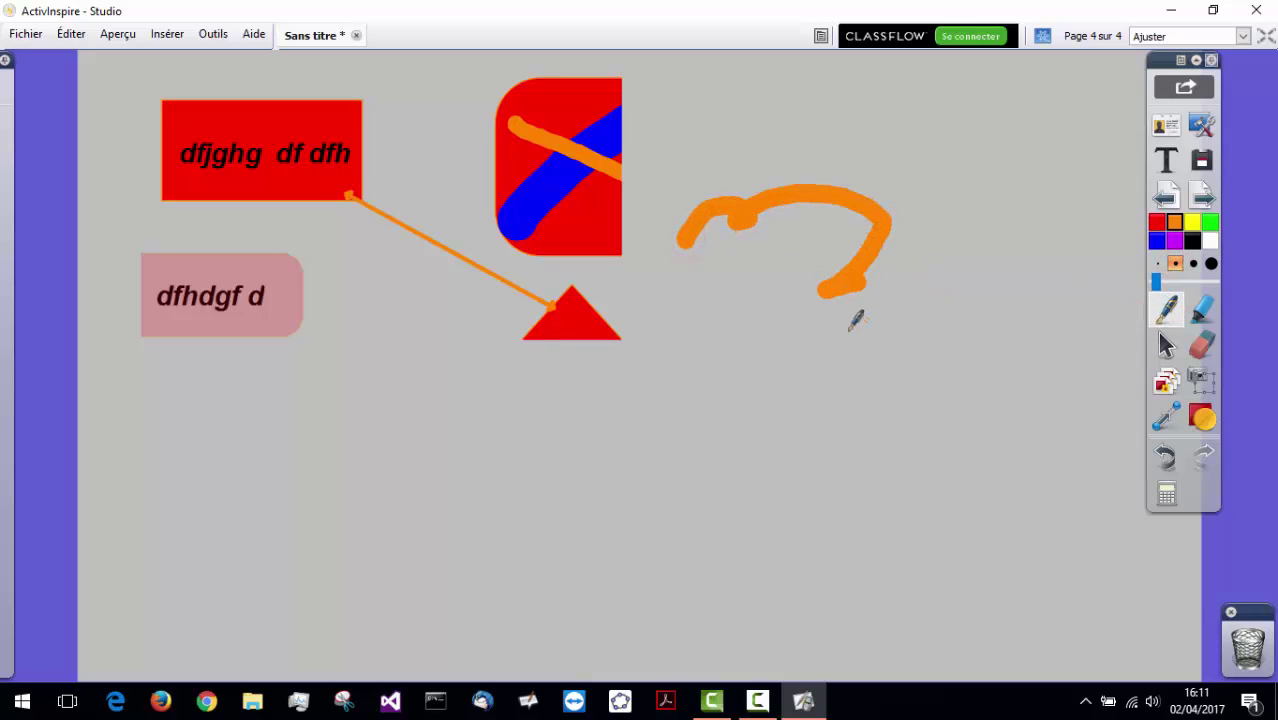
# Step: Draw a thin orange freehand Pen curve from below the thick orange curve, looping across the red triangle
pyautogui.moveTo(663, 359)
pyautogui.mouseDown()
pyautogui.moveTo(785, 336)
pyautogui.moveTo(610, 283)
pyautogui.mouseUp()
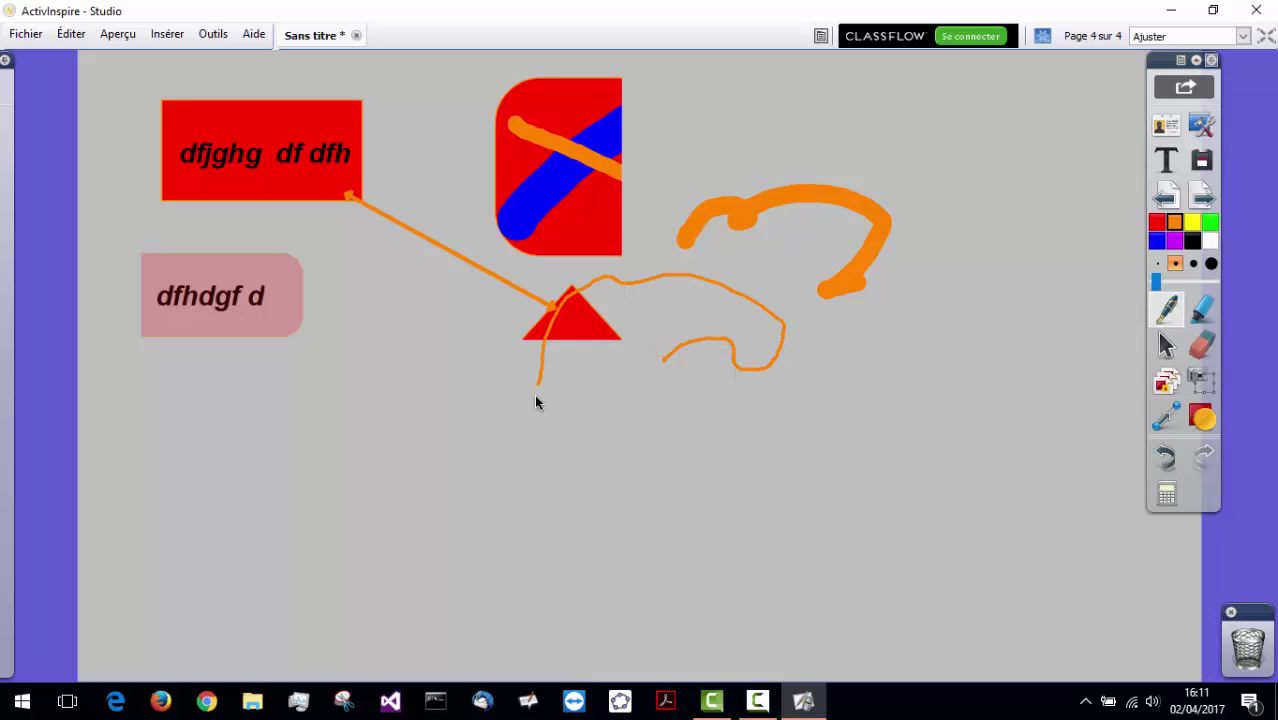
pyautogui.moveTo(500, 378); pyautogui.dragTo(499, 369)
# Step: Switch to desktop annotation and capture a 408 by 472 desktop area containing the second column of icons to a new page with the Camera
pyautogui.click(1205, 130)
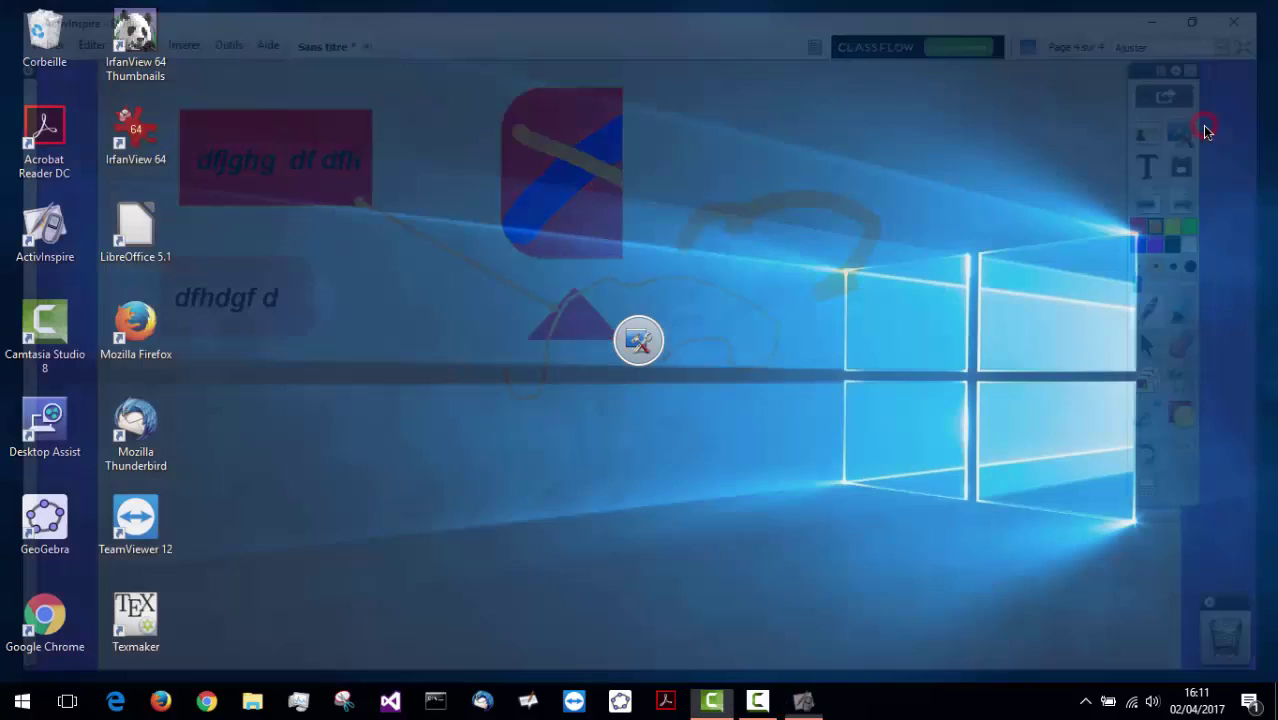
pyautogui.click(638, 340)
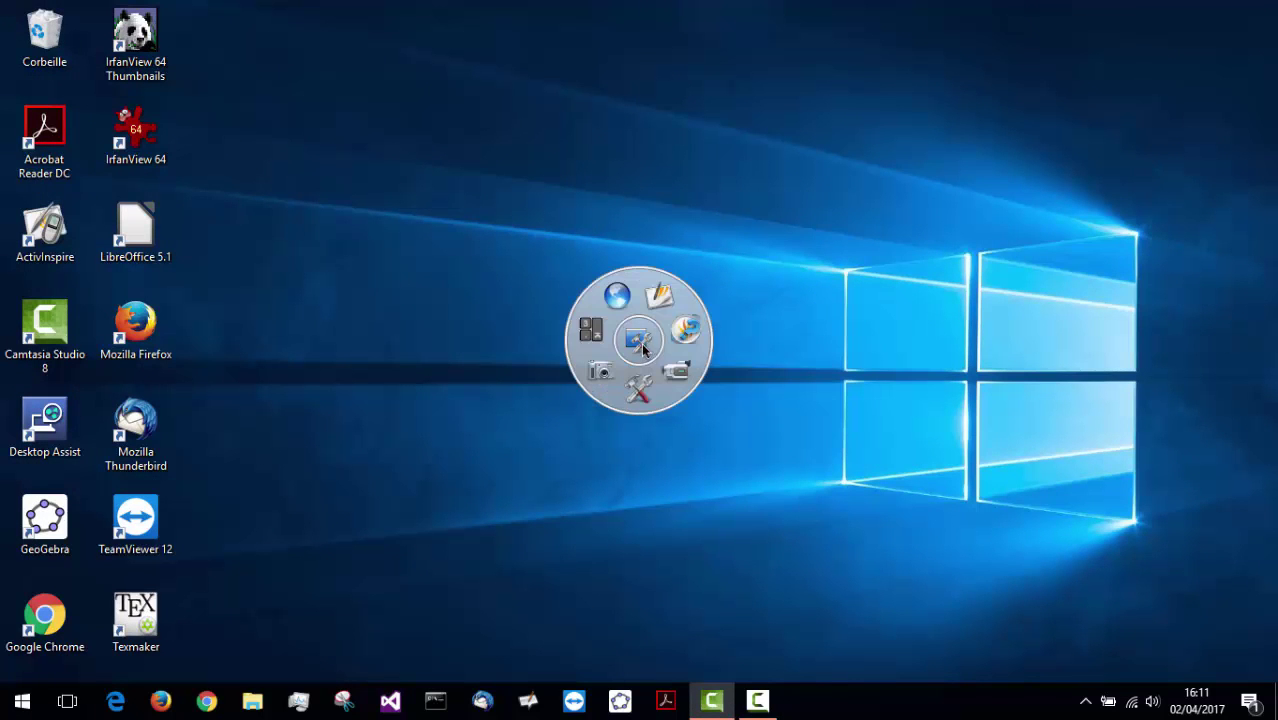
pyautogui.click(600, 371)
pyautogui.click(621, 437)
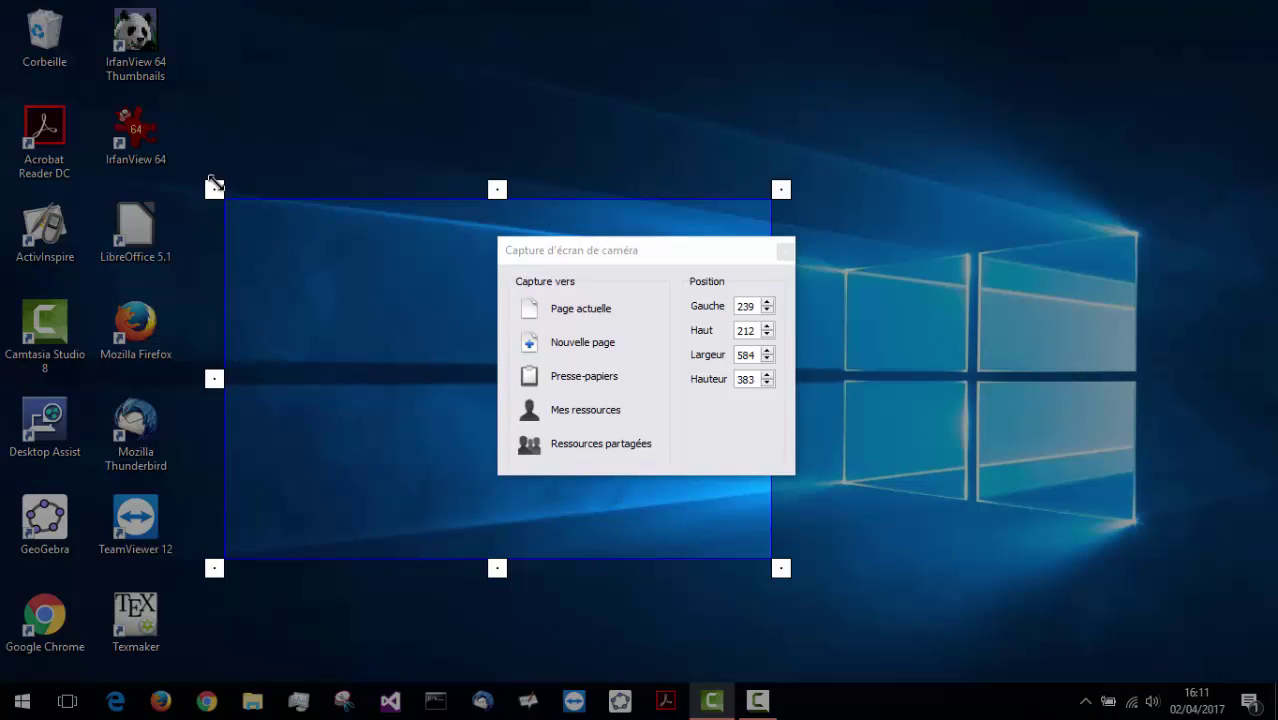
pyautogui.moveTo(214, 189); pyautogui.dragTo(90, 132)
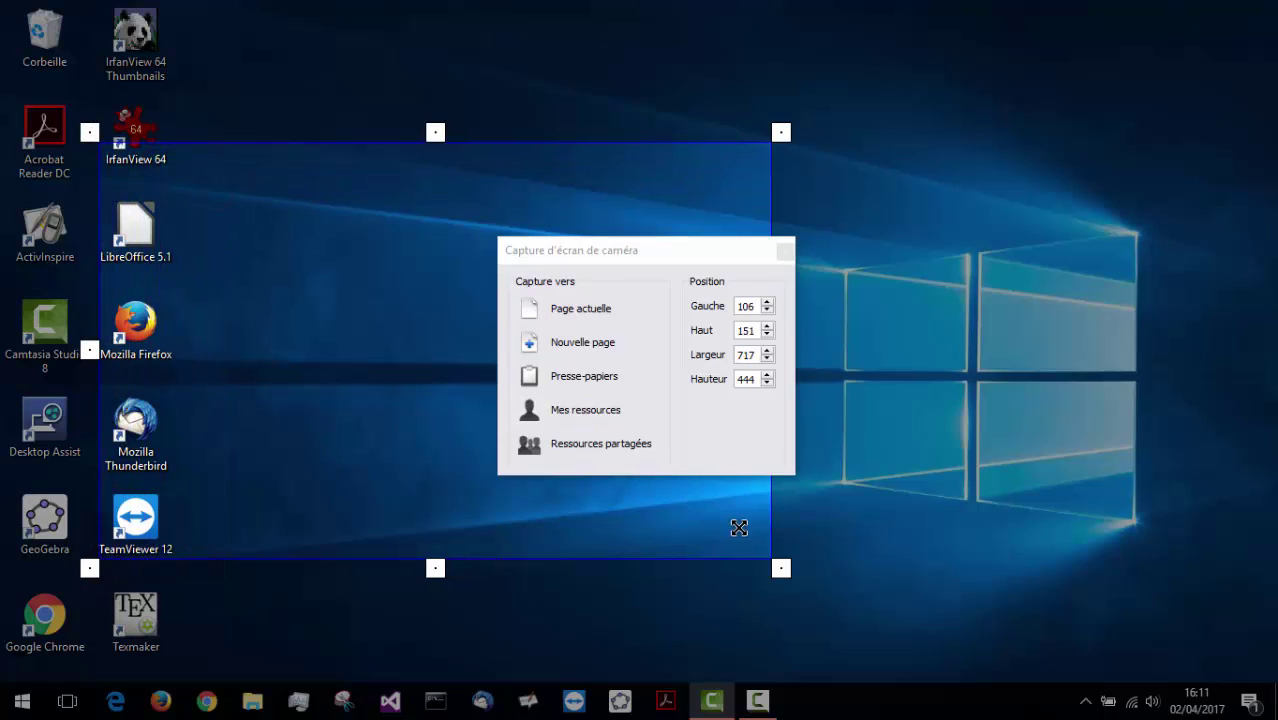
pyautogui.moveTo(778, 568); pyautogui.dragTo(491, 594)
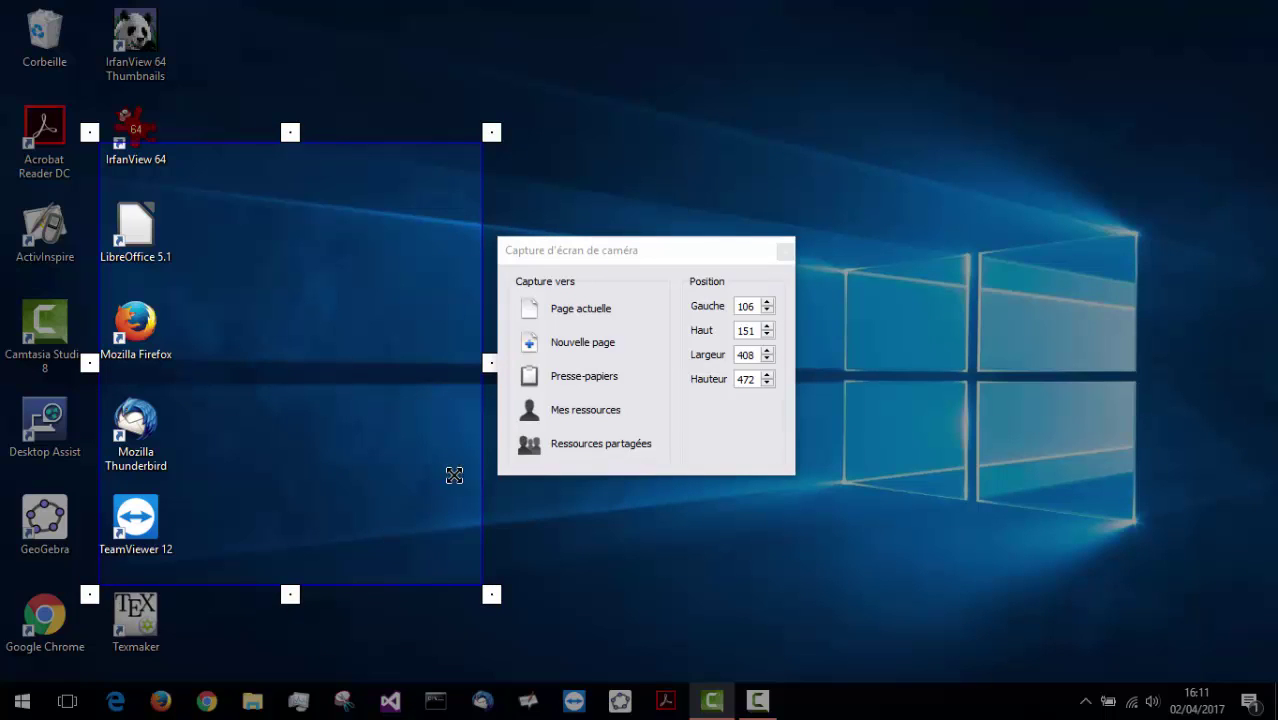
pyautogui.click(591, 342)
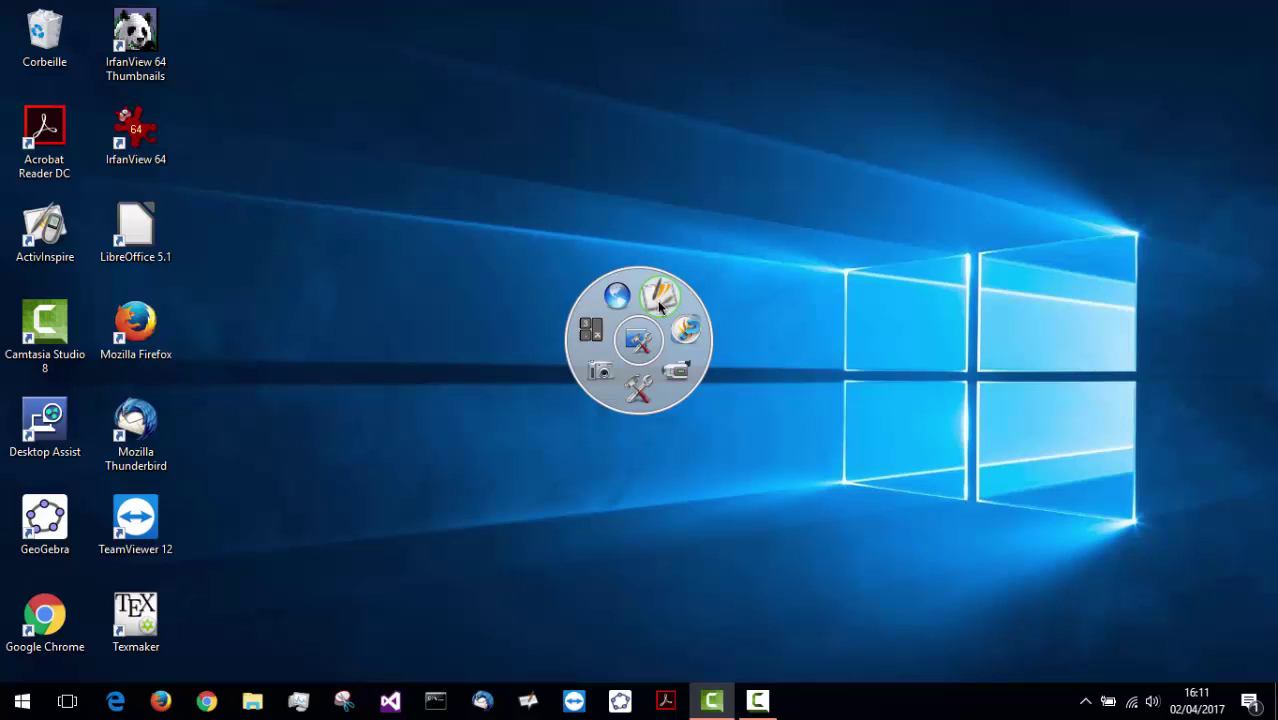
# Step: Return to the flipchart and move the captured desktop image to the upper left of its page
pyautogui.click(658, 300)
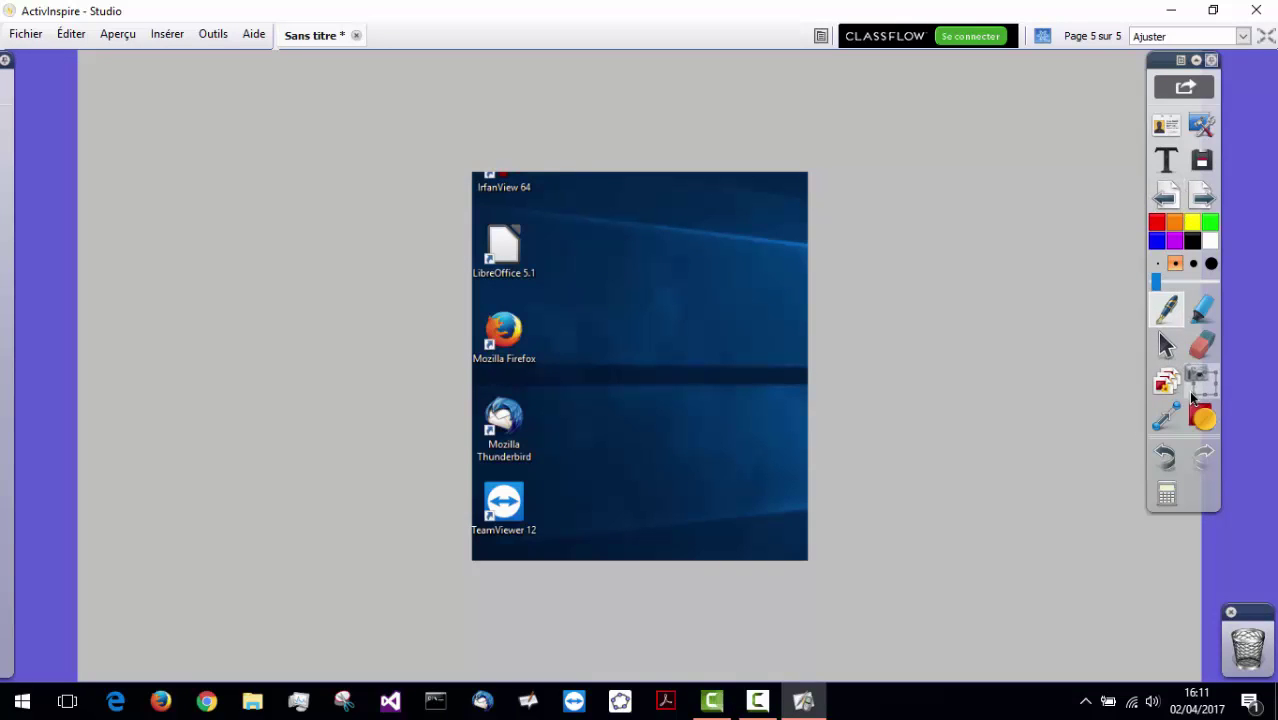
pyautogui.click(1166, 345)
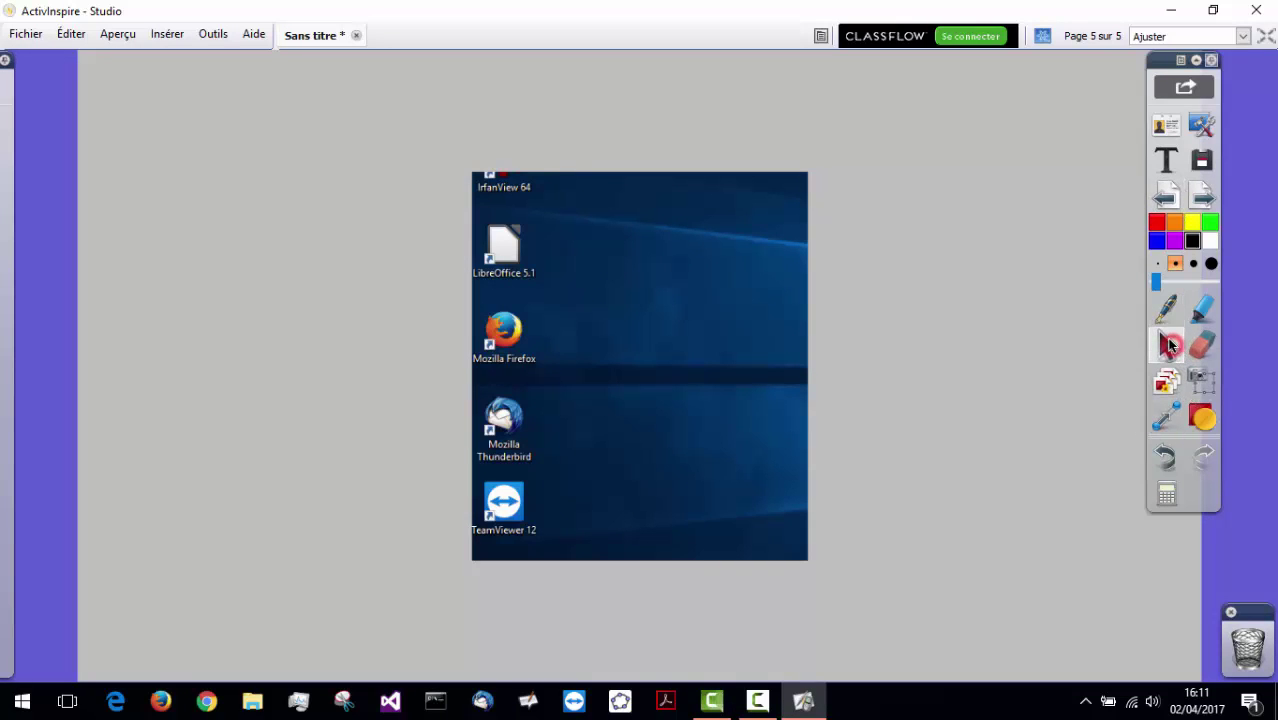
pyautogui.moveTo(736, 300); pyautogui.dragTo(449, 204)
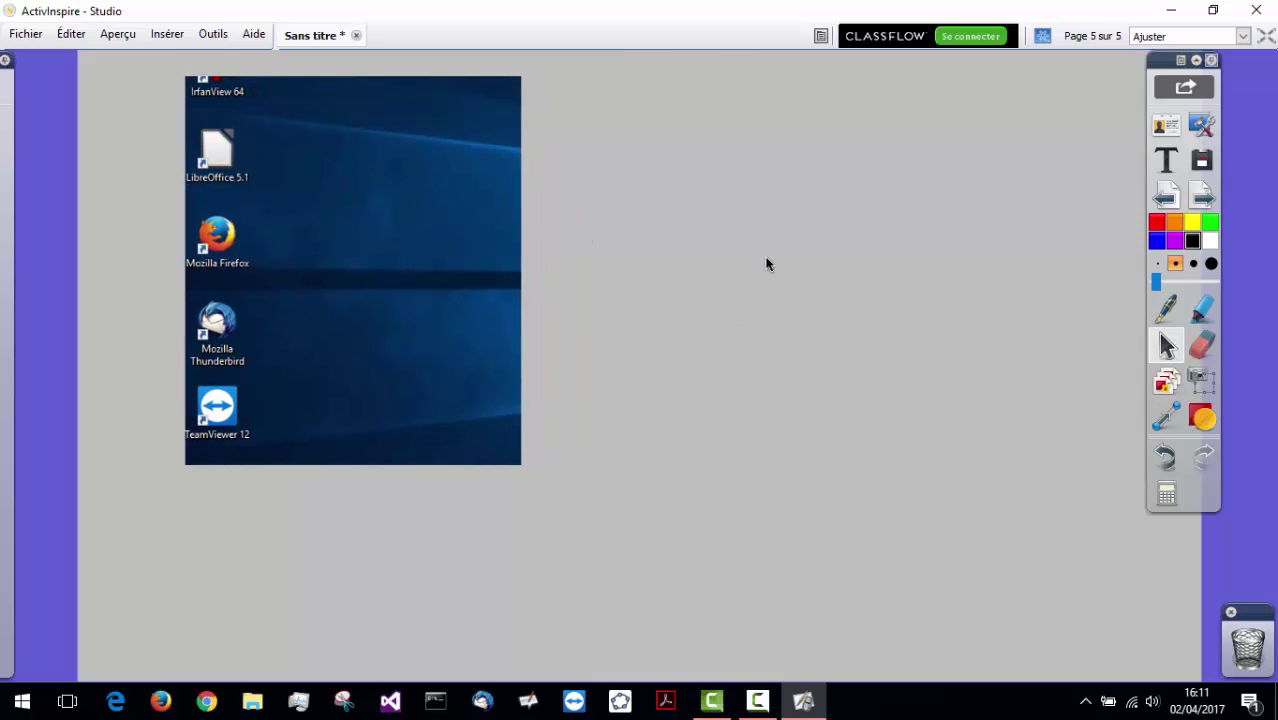
# Step: Save the flipchart as test2 in the OneDrive ecole/Formations folder
pyautogui.click(1203, 163)
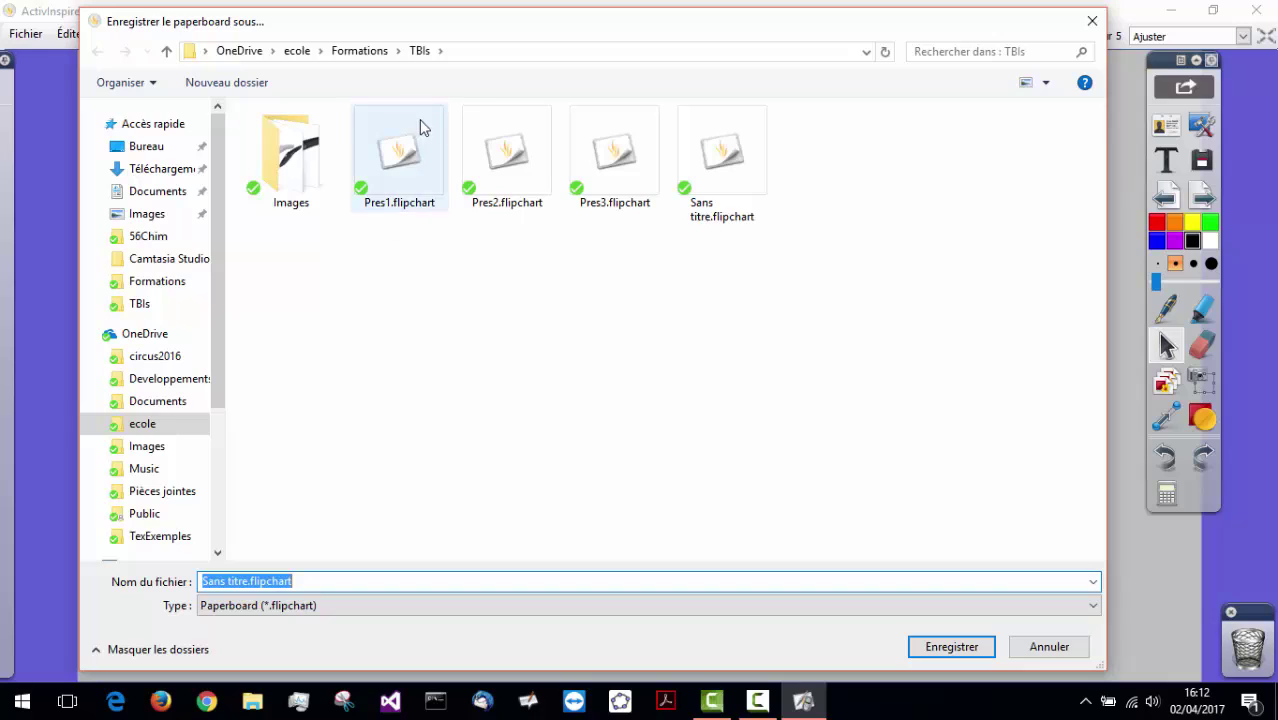
pyautogui.click(362, 51)
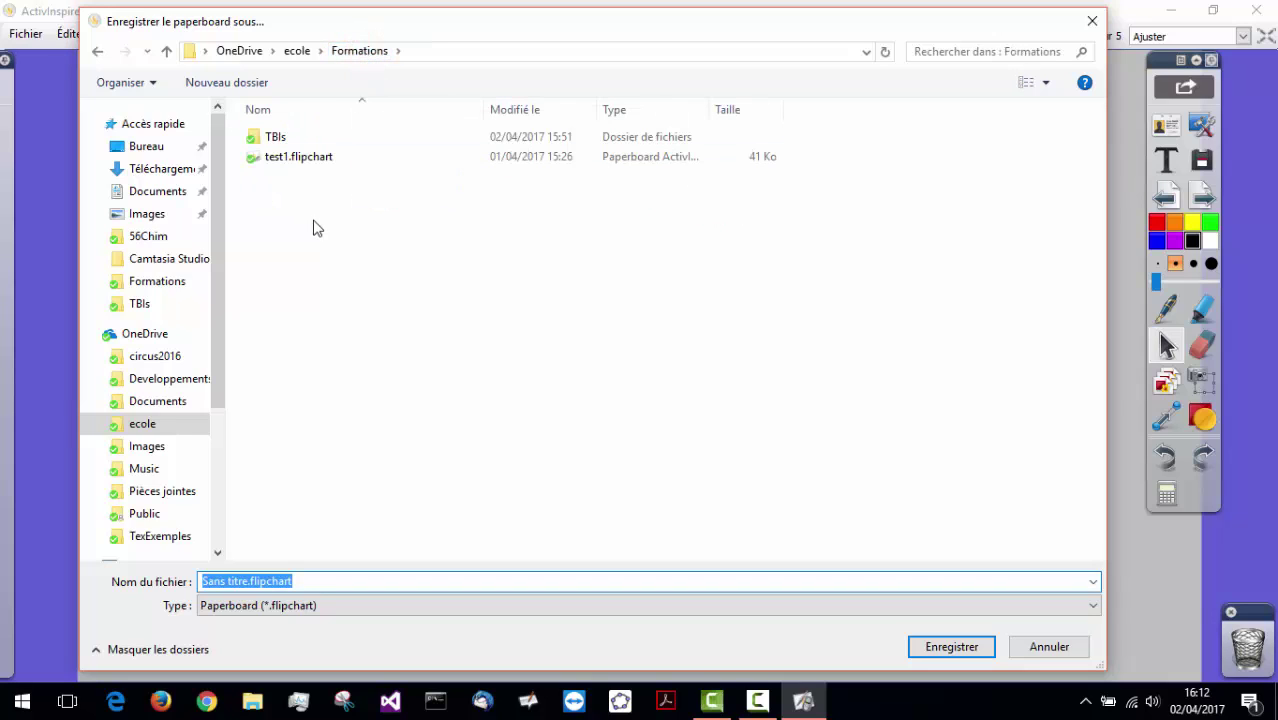
pyautogui.click(247, 581)
pyautogui.press('BackSpace')
pyautogui.press('BackSpace')
pyautogui.press('BackSpace')
pyautogui.press('BackSpace')
pyautogui.press('BackSpace')
pyautogui.press('BackSpace')
pyautogui.press('BackSpace')
pyautogui.press('BackSpace')
pyautogui.press('BackSpace')
pyautogui.press('BackSpace')
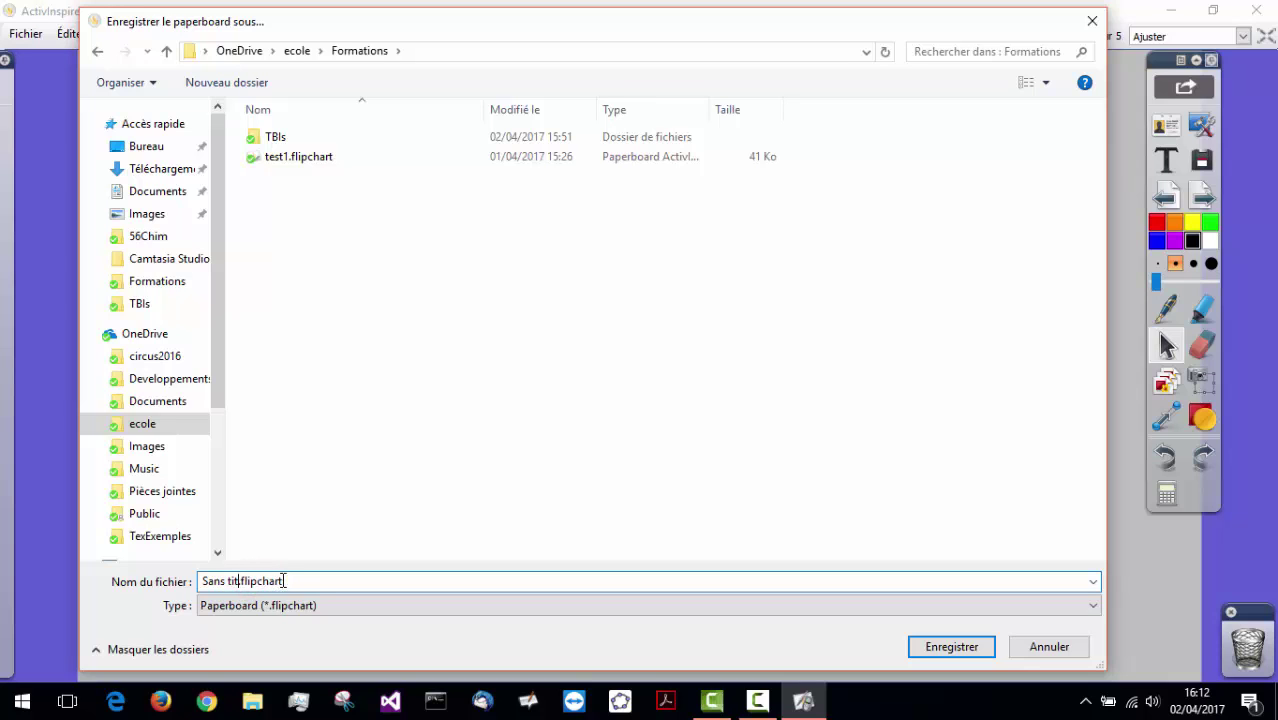
pyautogui.write('test2')
pyautogui.press('Return')
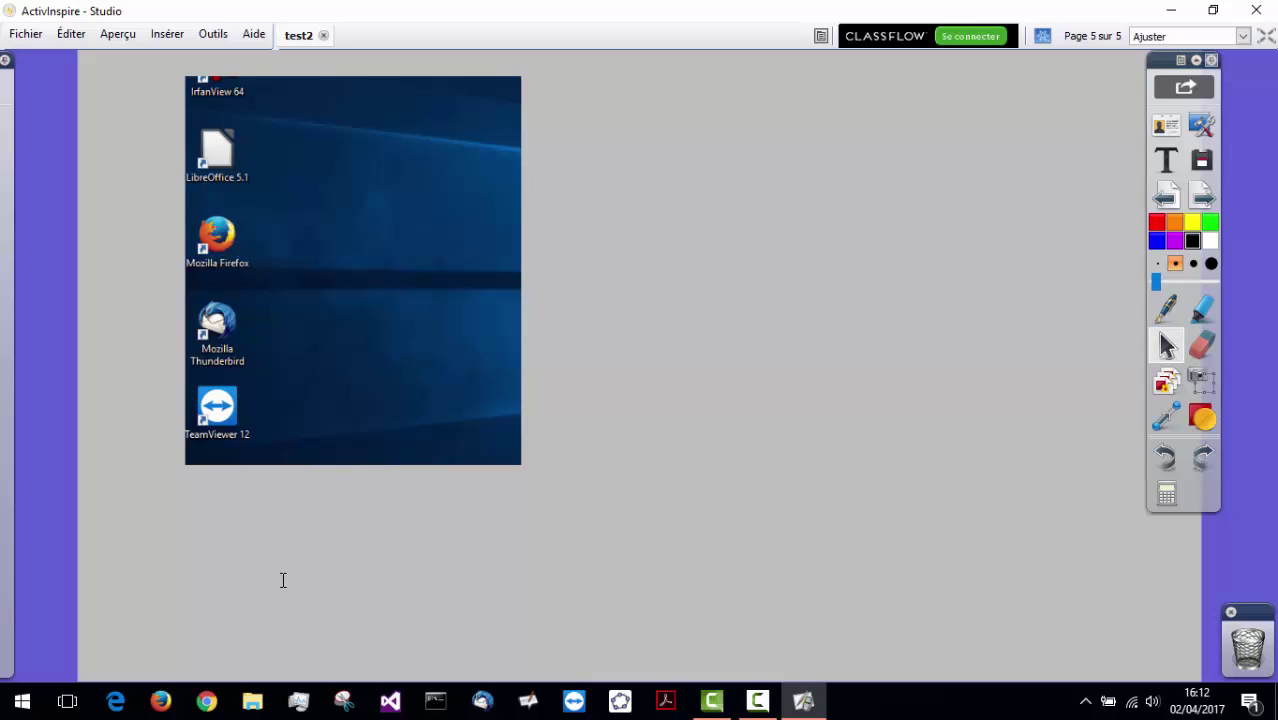
pyautogui.click(20, 706)
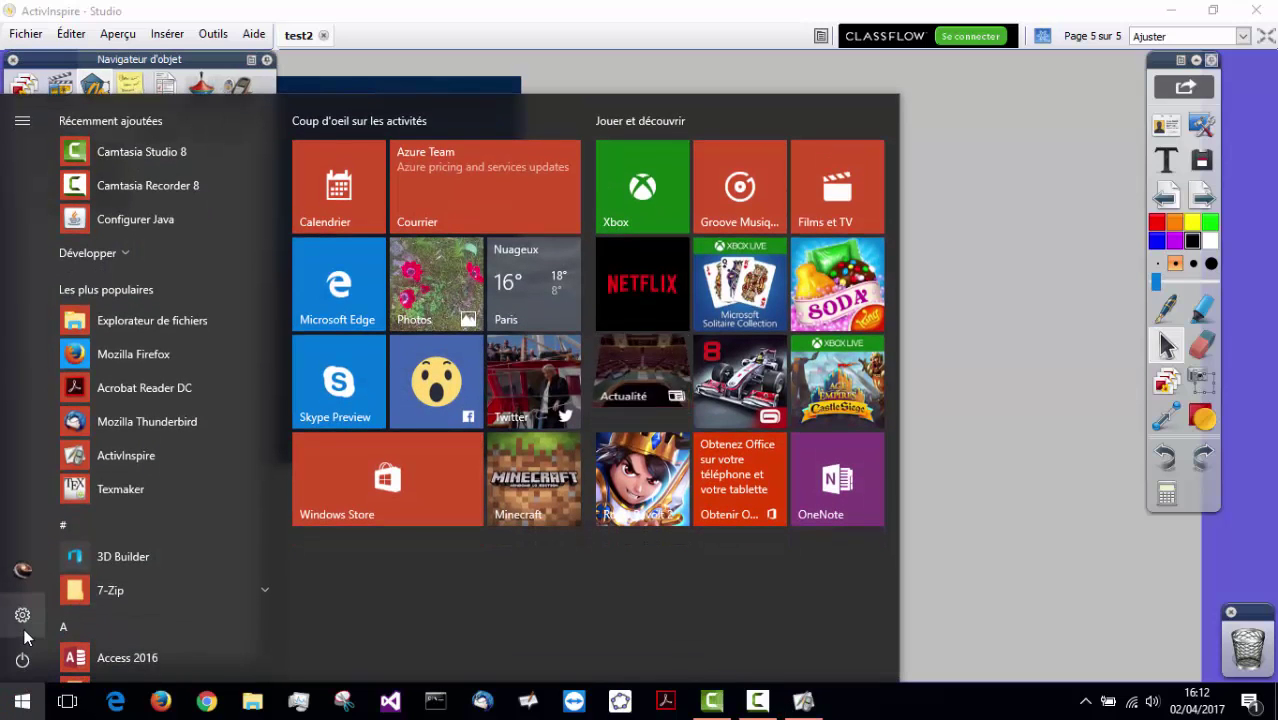
pyautogui.click(958, 462)
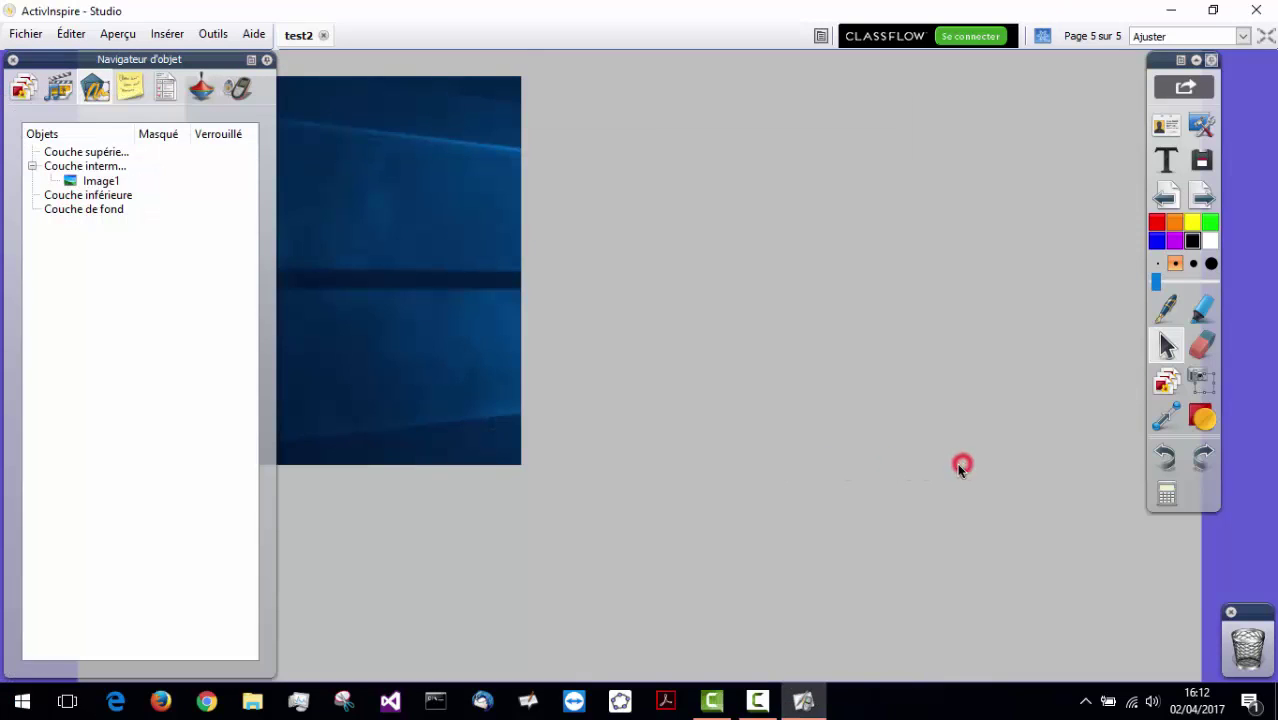
# Step: Export all flipchart pages to PDF as test3.pdf in the OneDrive ecole/Formations folder
pyautogui.click(24, 34)
pyautogui.moveTo(222, 381)
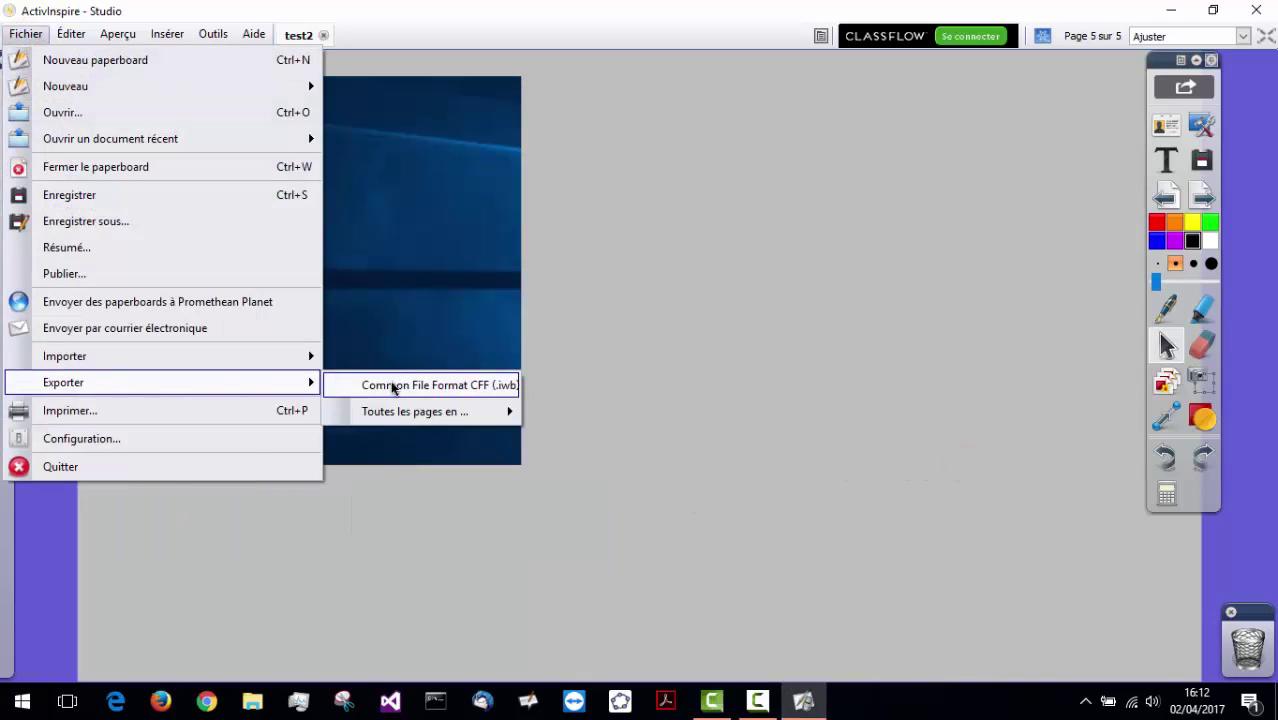
pyautogui.moveTo(418, 416)
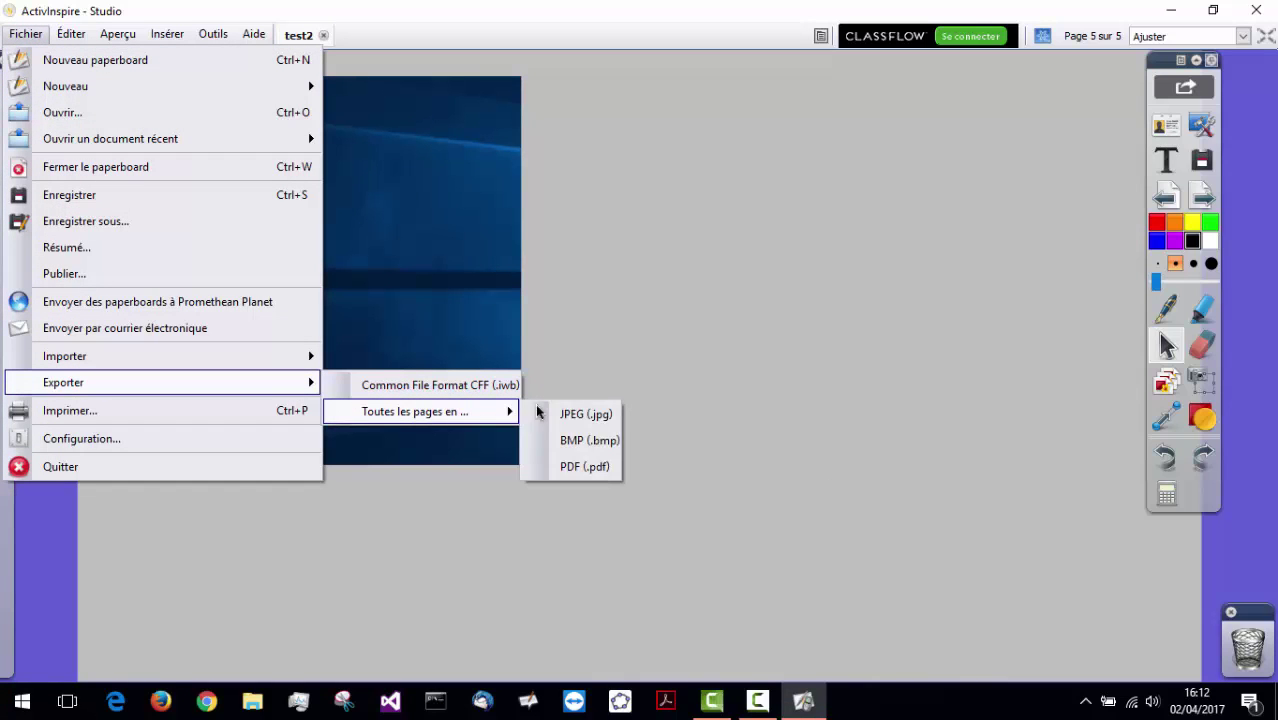
pyautogui.click(579, 463)
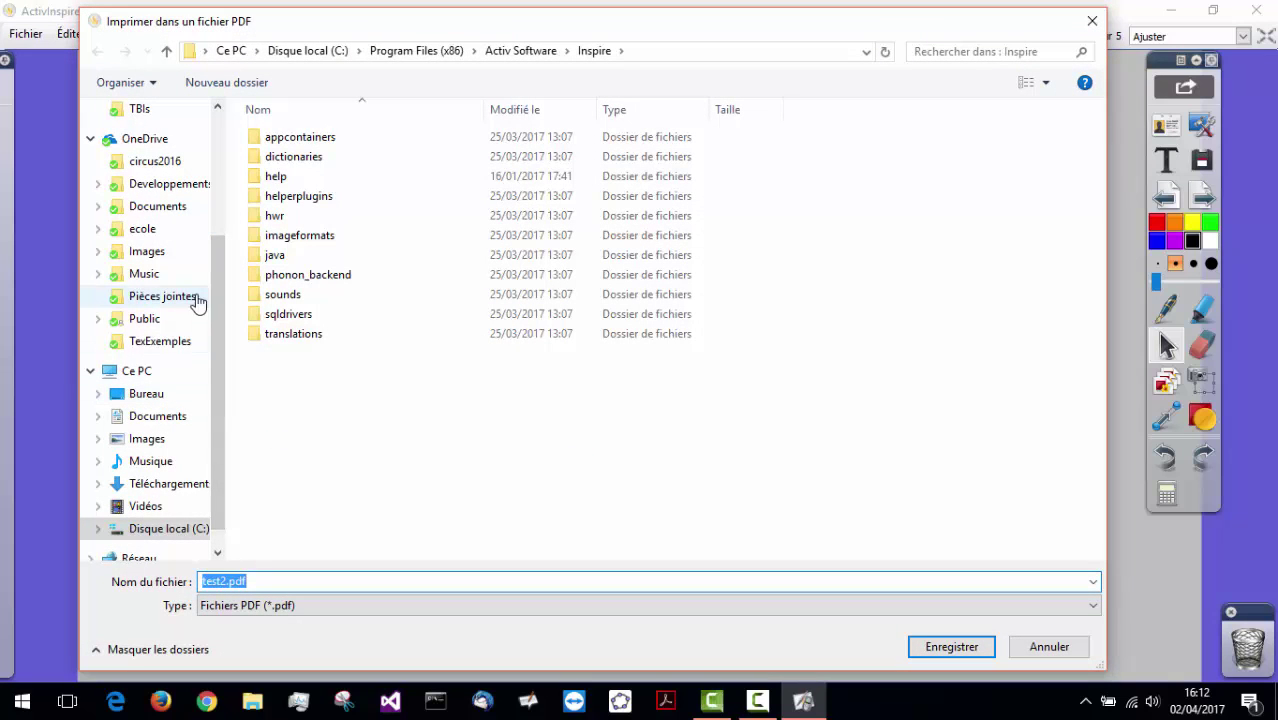
pyautogui.click(152, 229)
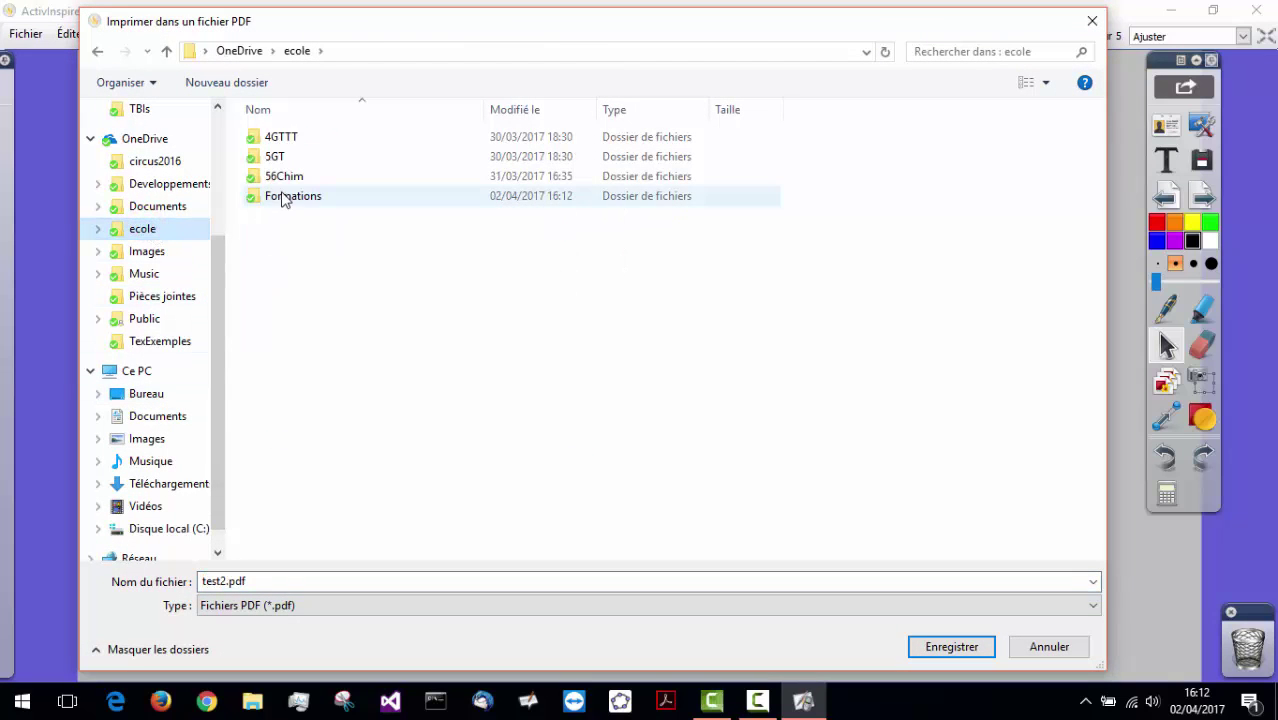
pyautogui.doubleClick(285, 197)
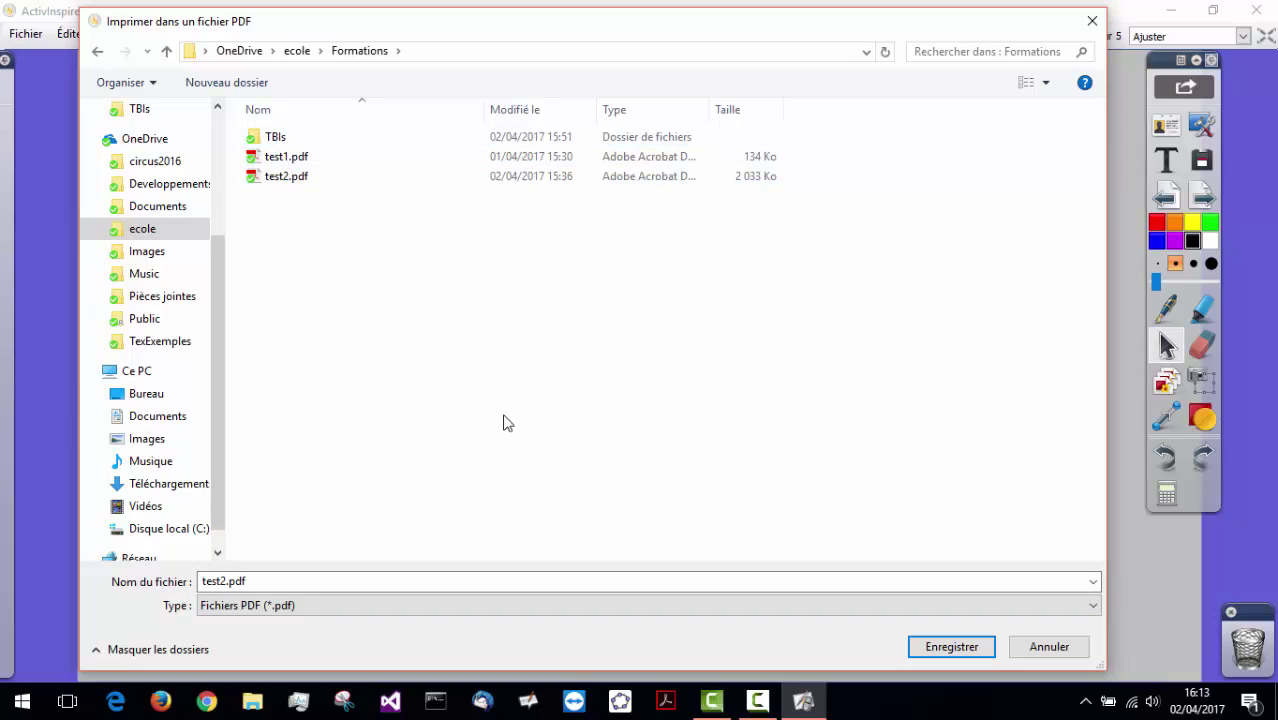
pyautogui.doubleClick(226, 582)
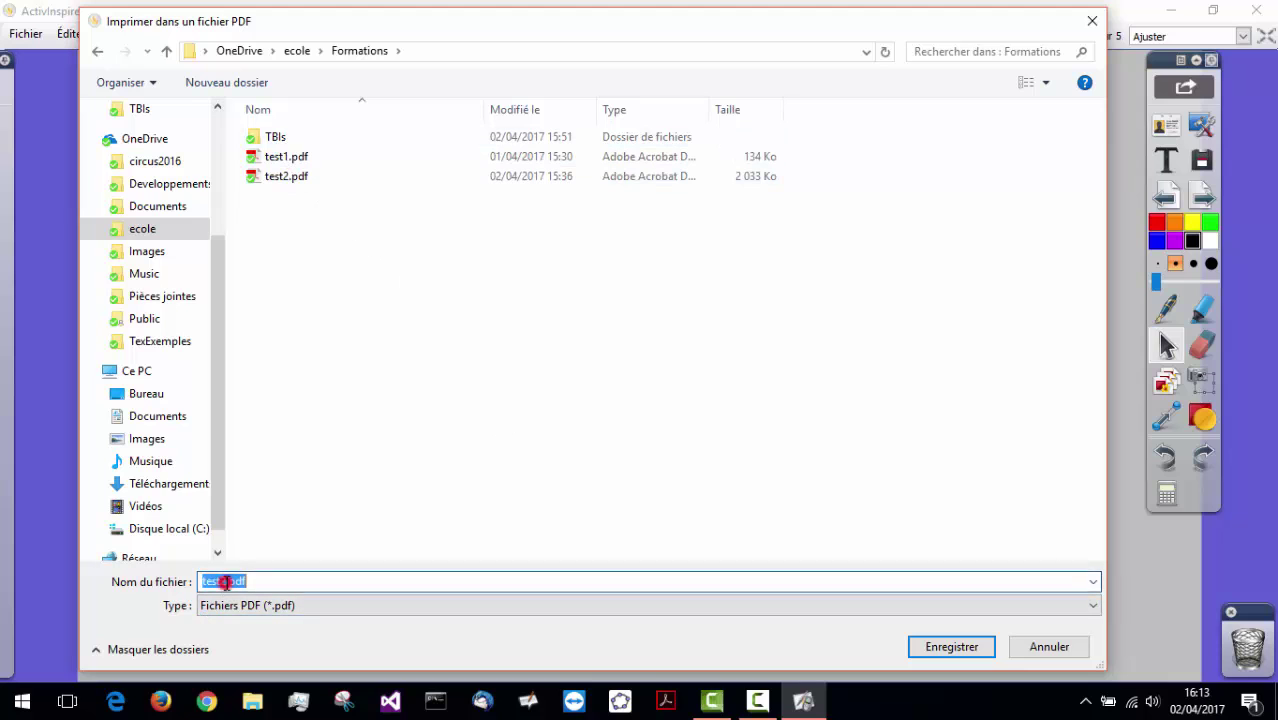
pyautogui.click(226, 582)
pyautogui.press('BackSpace')
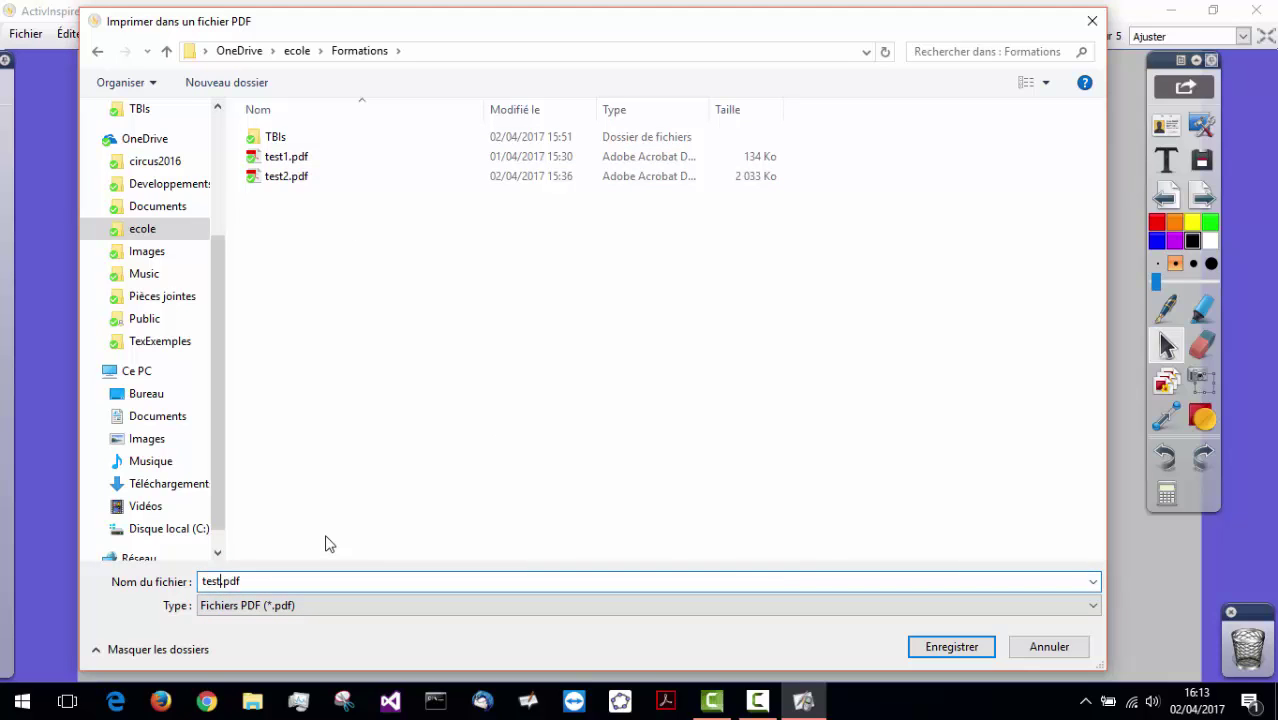
pyautogui.write('3')
pyautogui.press('Return')
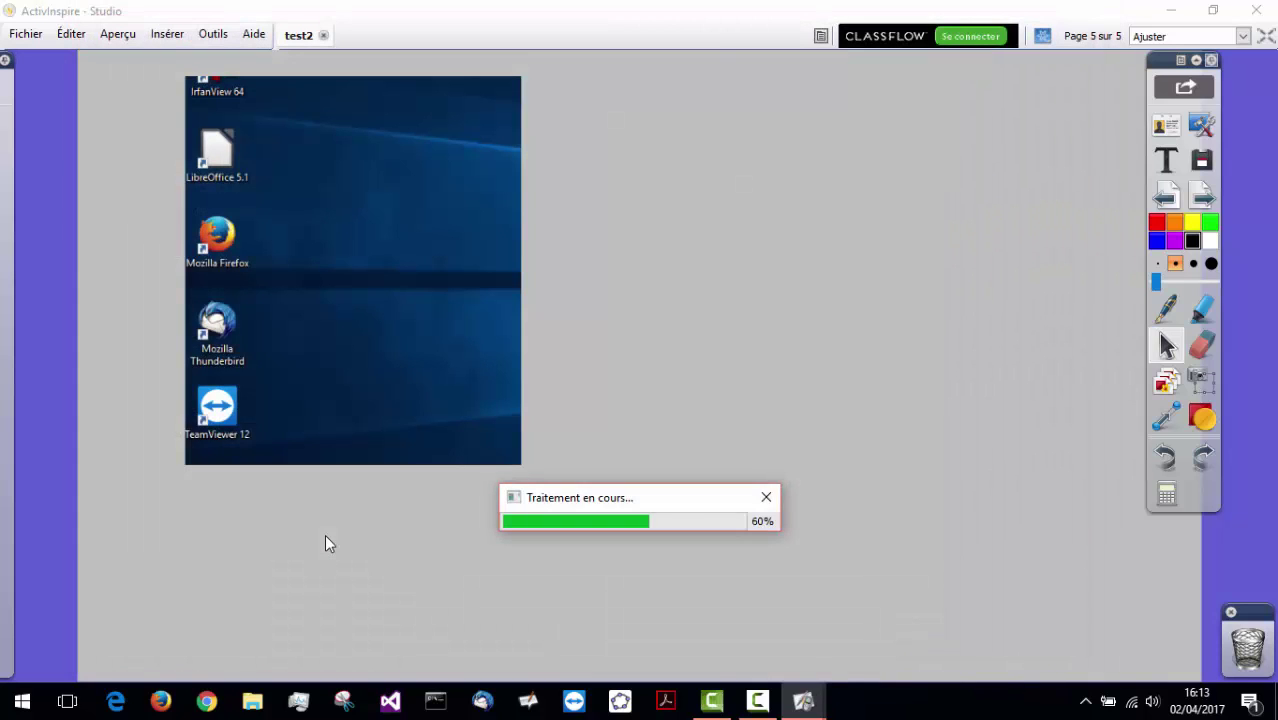
# Step: Switch to File Explorer and browse to the OneDrive ecole/Formations folder
pyautogui.click(253, 701)
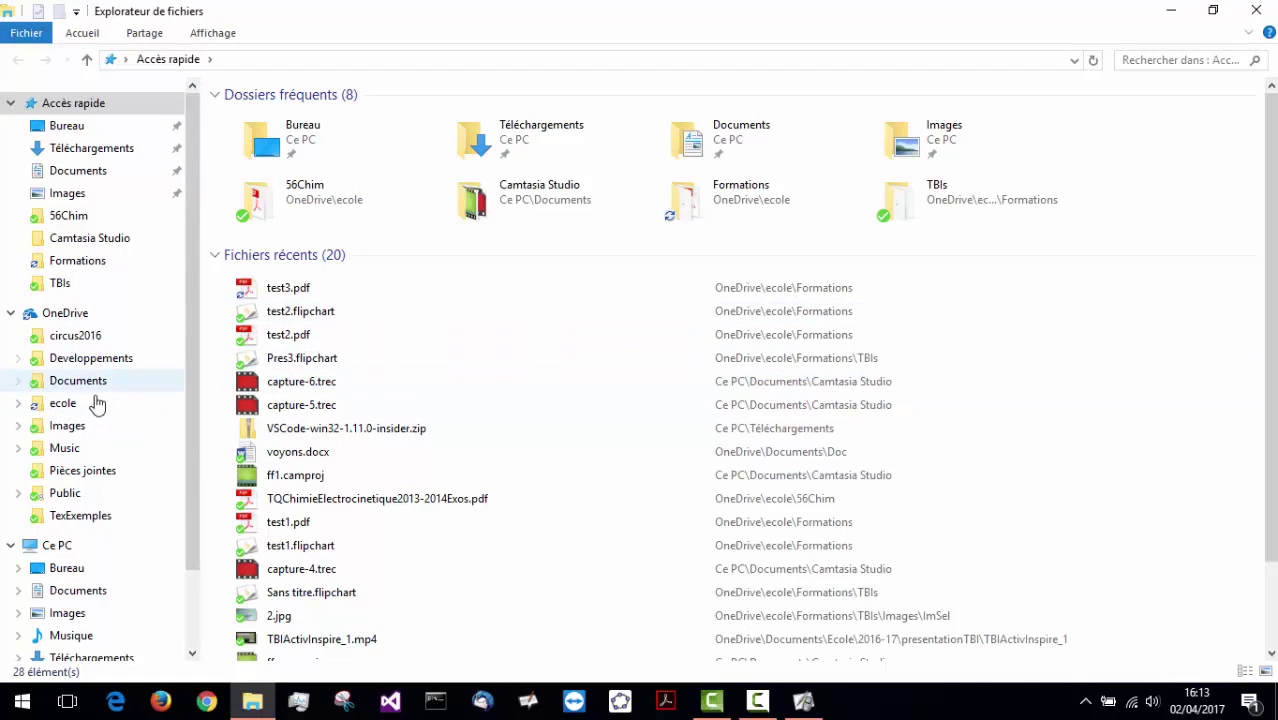
pyautogui.click(50, 405)
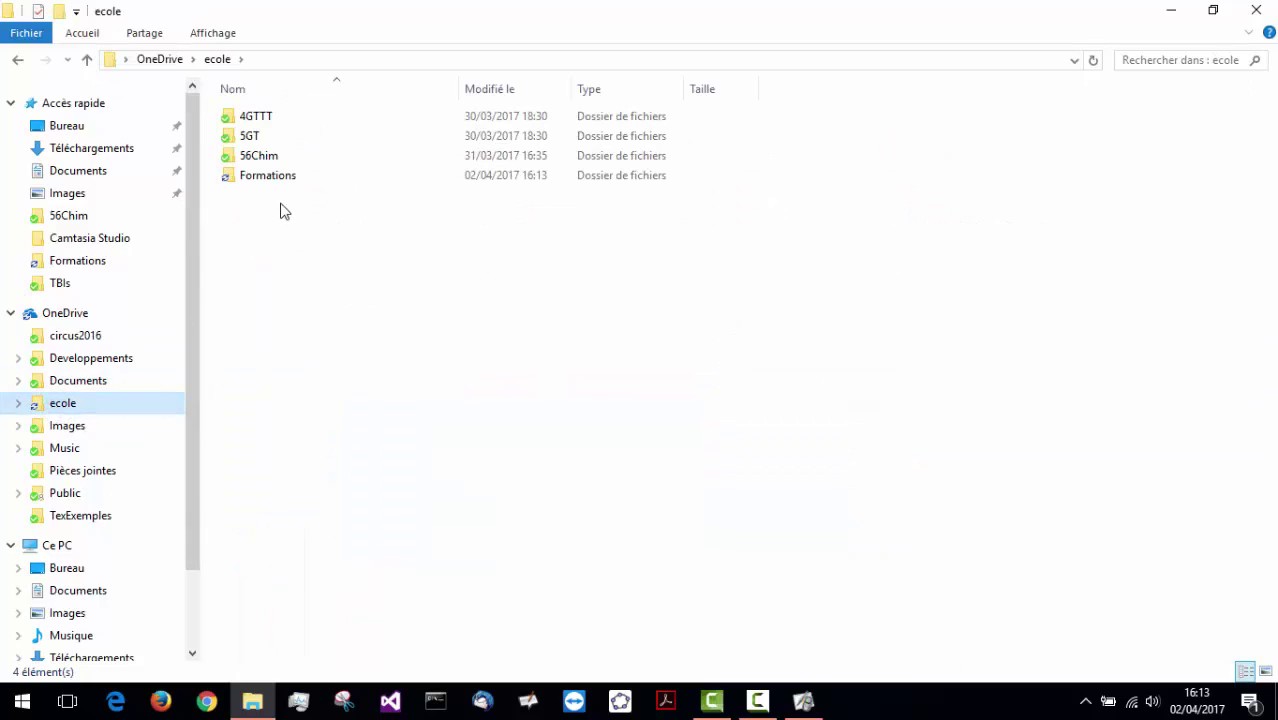
pyautogui.doubleClick(275, 177)
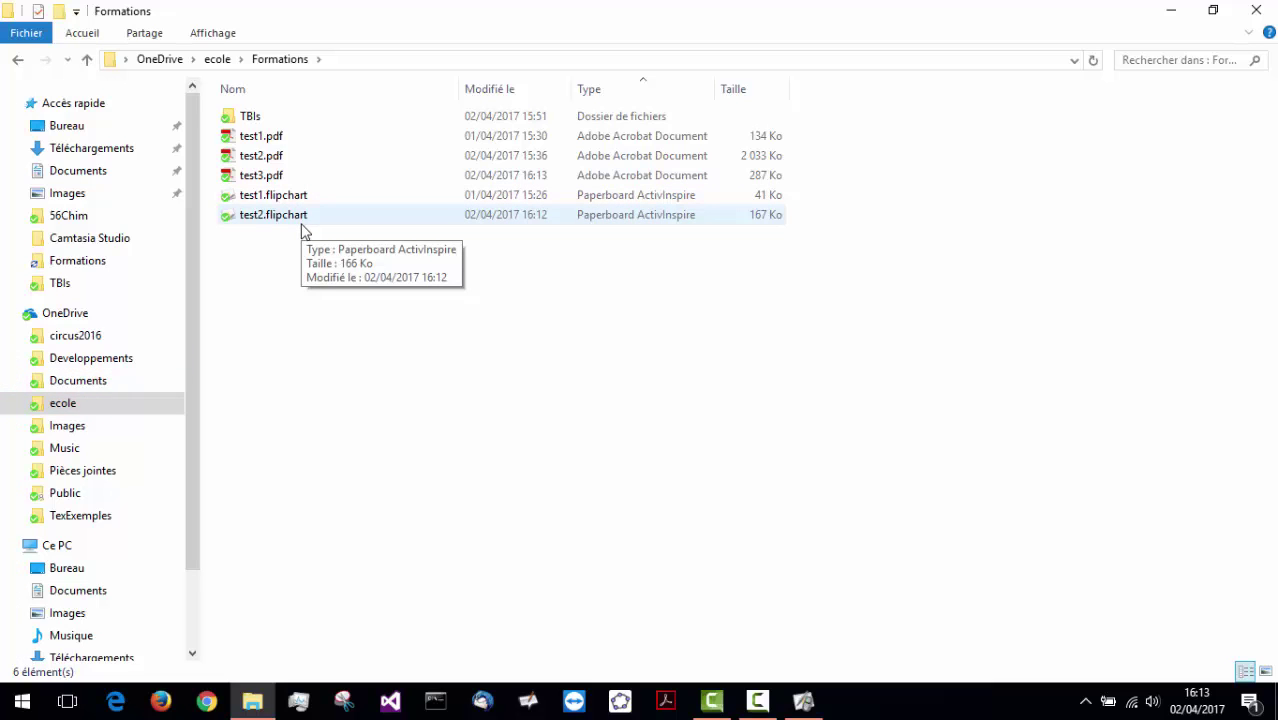
# Step: Open test3.pdf in Acrobat Reader and examine the exported drawings on its first page
pyautogui.click(264, 177)
pyautogui.doubleClick(264, 177)
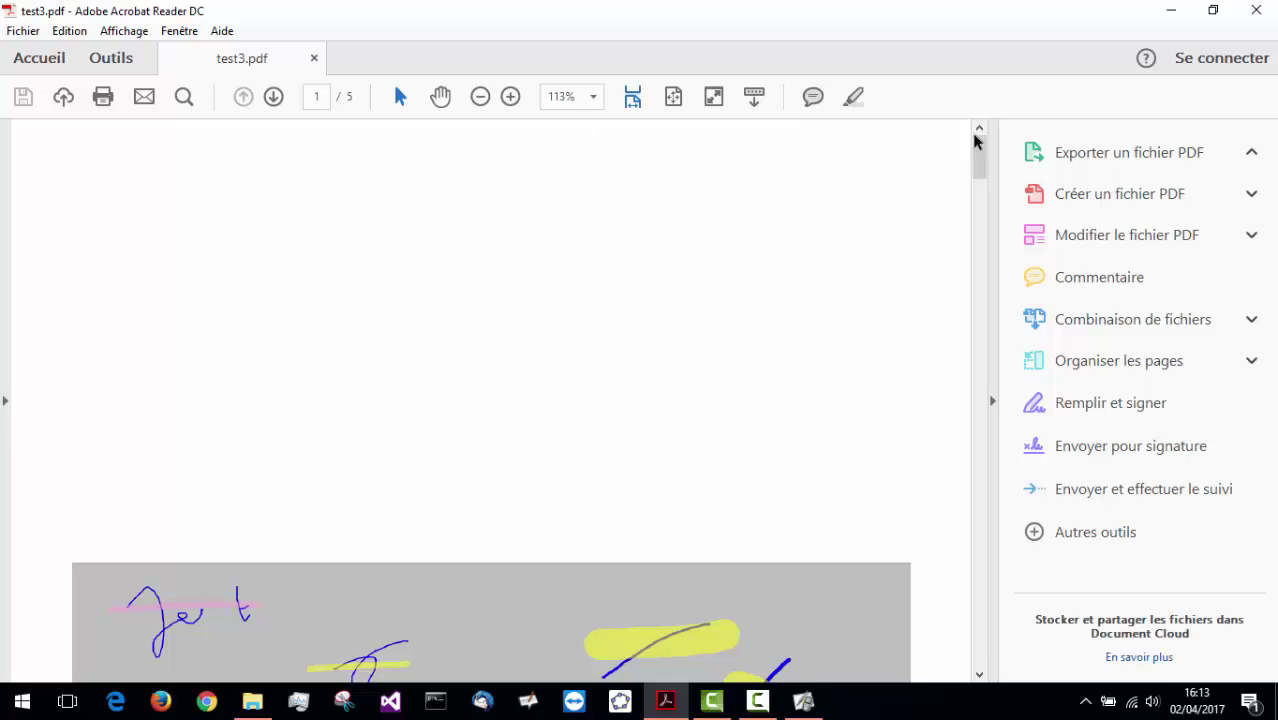
pyautogui.moveTo(975, 165); pyautogui.dragTo(980, 192)
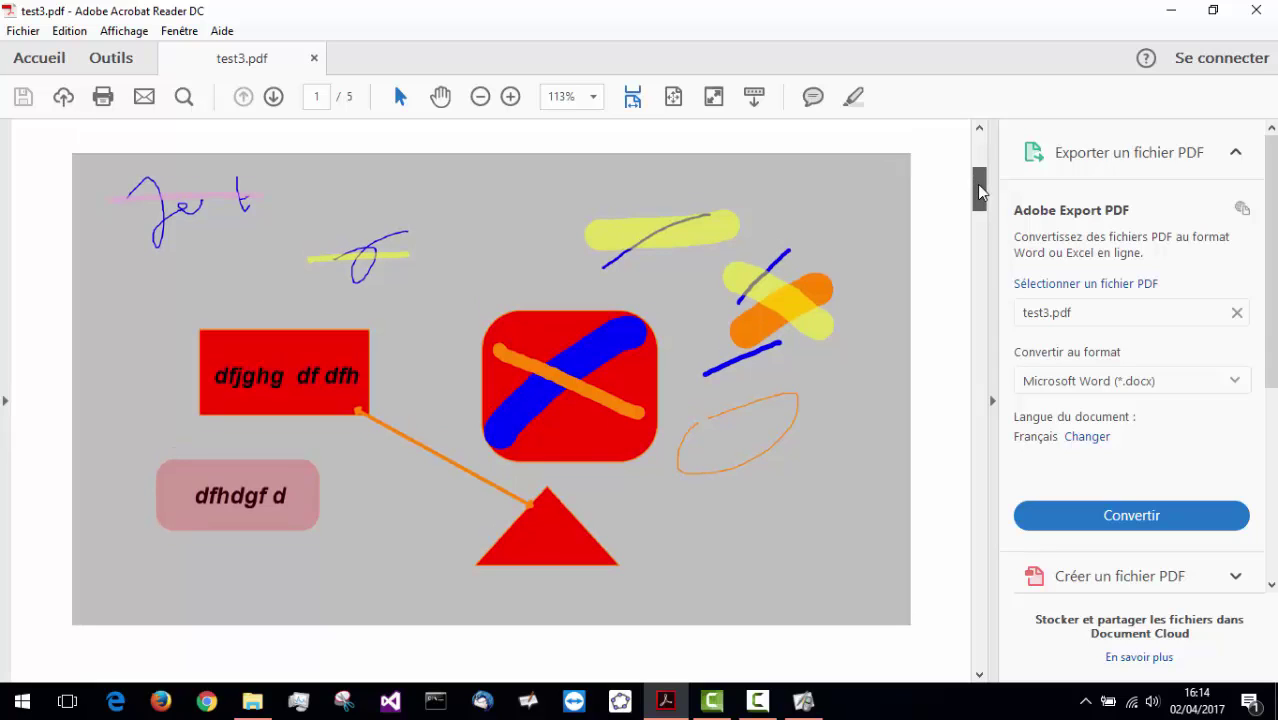
pyautogui.moveTo(980, 192); pyautogui.dragTo(972, 164)
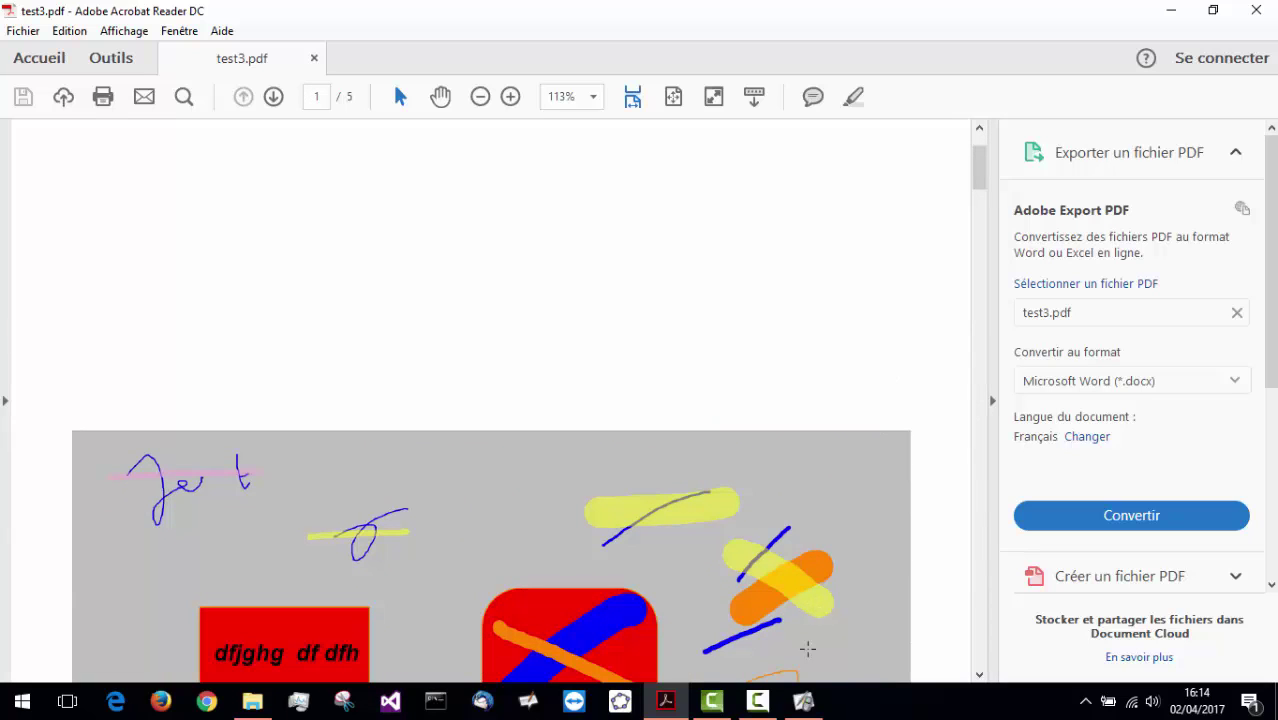
# Step: Switch back to ActivInspire and create a new blank flipchart
pyautogui.click(803, 701)
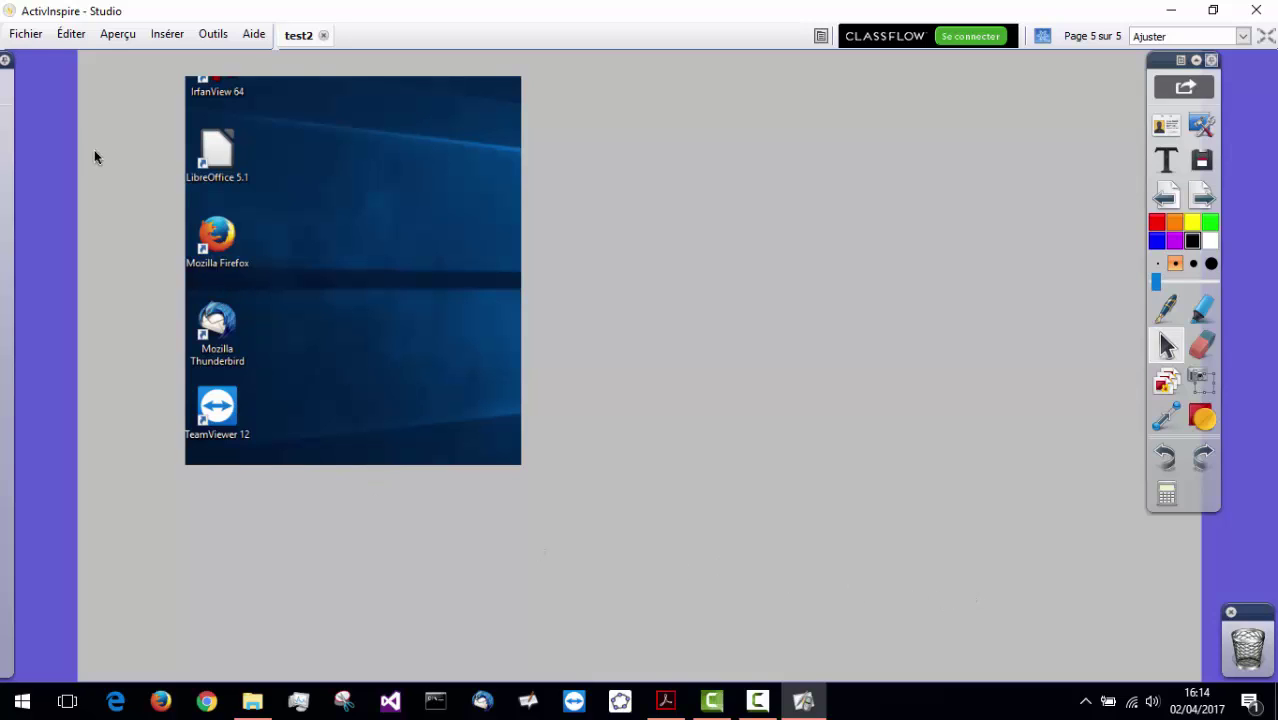
pyautogui.click(25, 34)
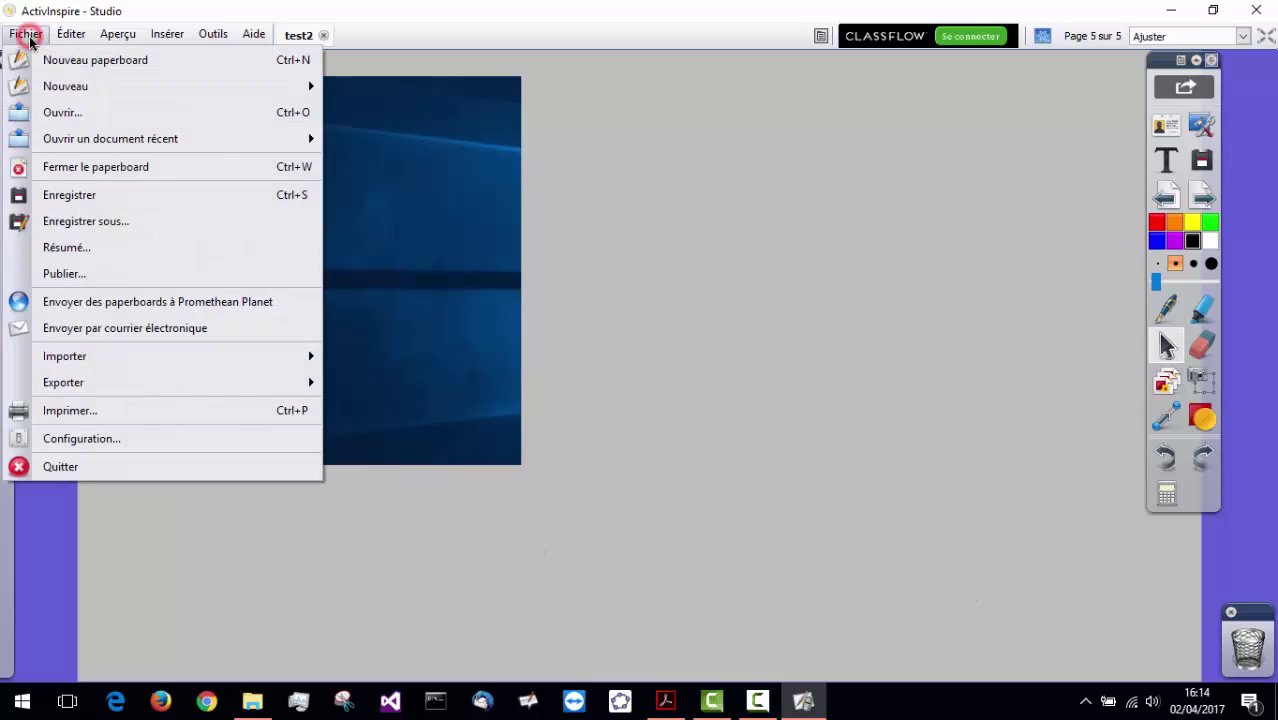
pyautogui.click(79, 58)
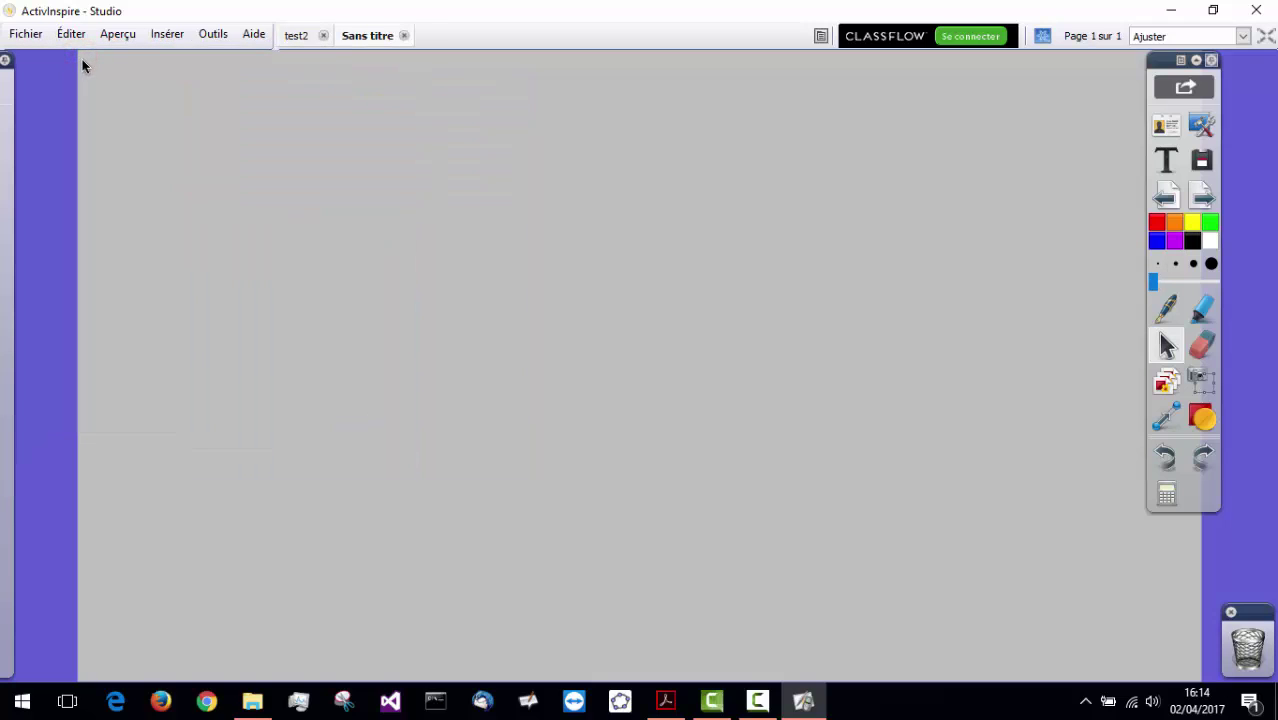
# Step: In the profile settings for flipcharts, set the default page size (Taille de page par défaut) to Personnalisé
pyautogui.click(27, 40)
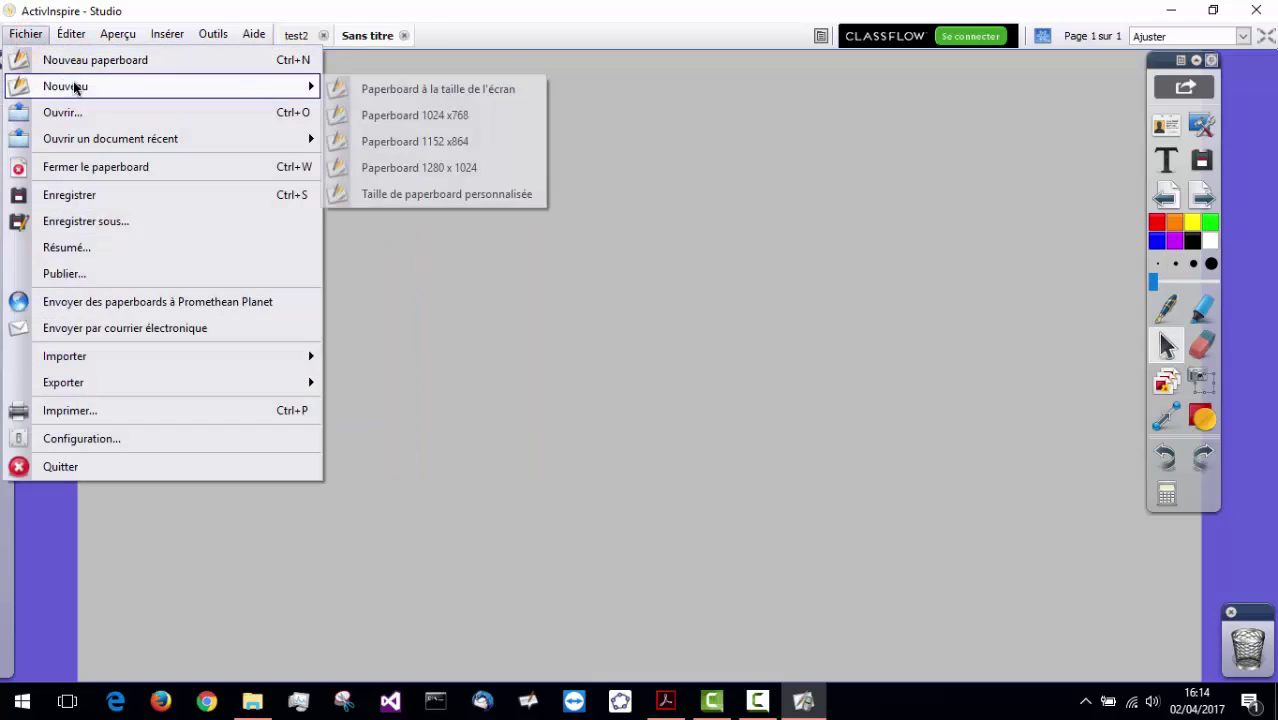
pyautogui.moveTo(243, 89)
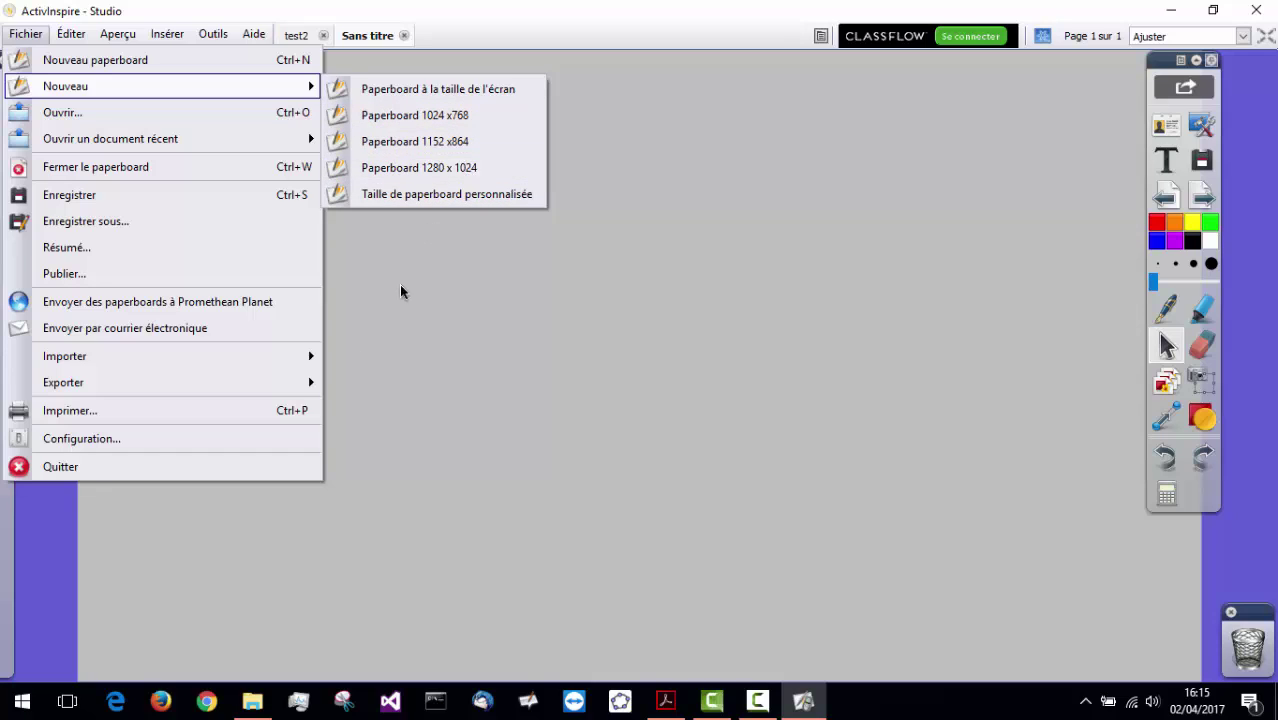
pyautogui.click(105, 439)
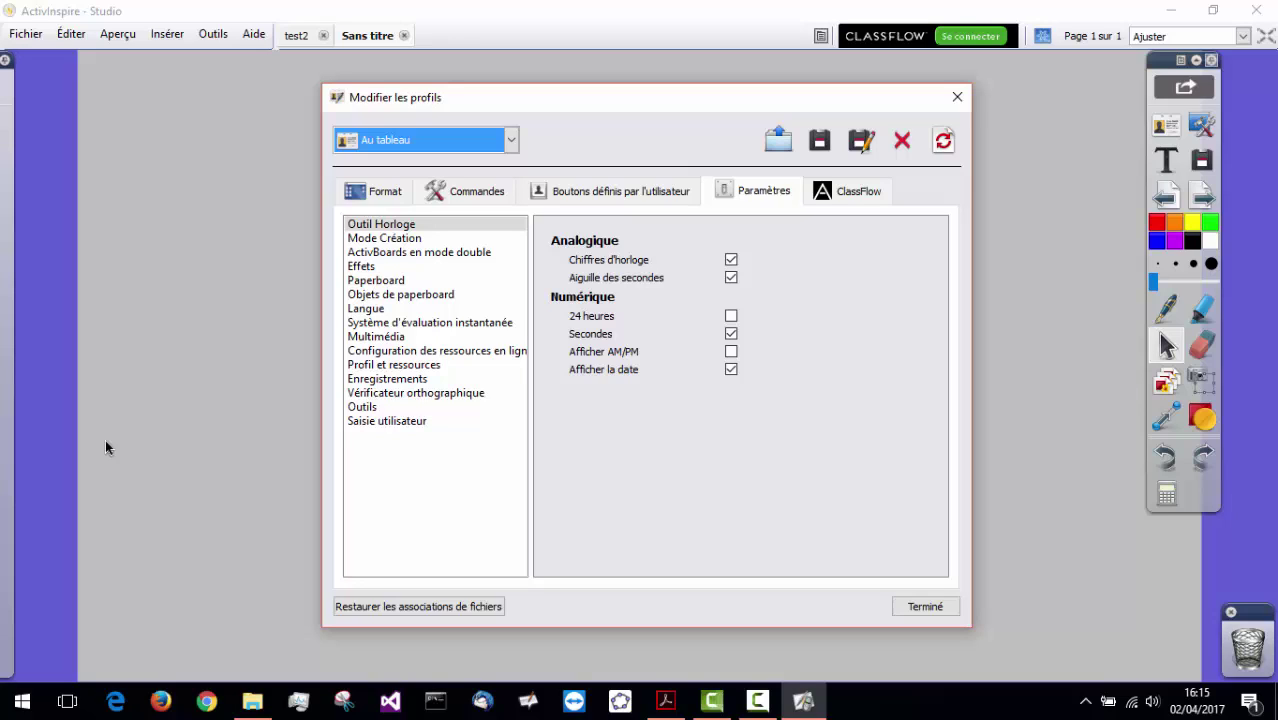
pyautogui.click(381, 281)
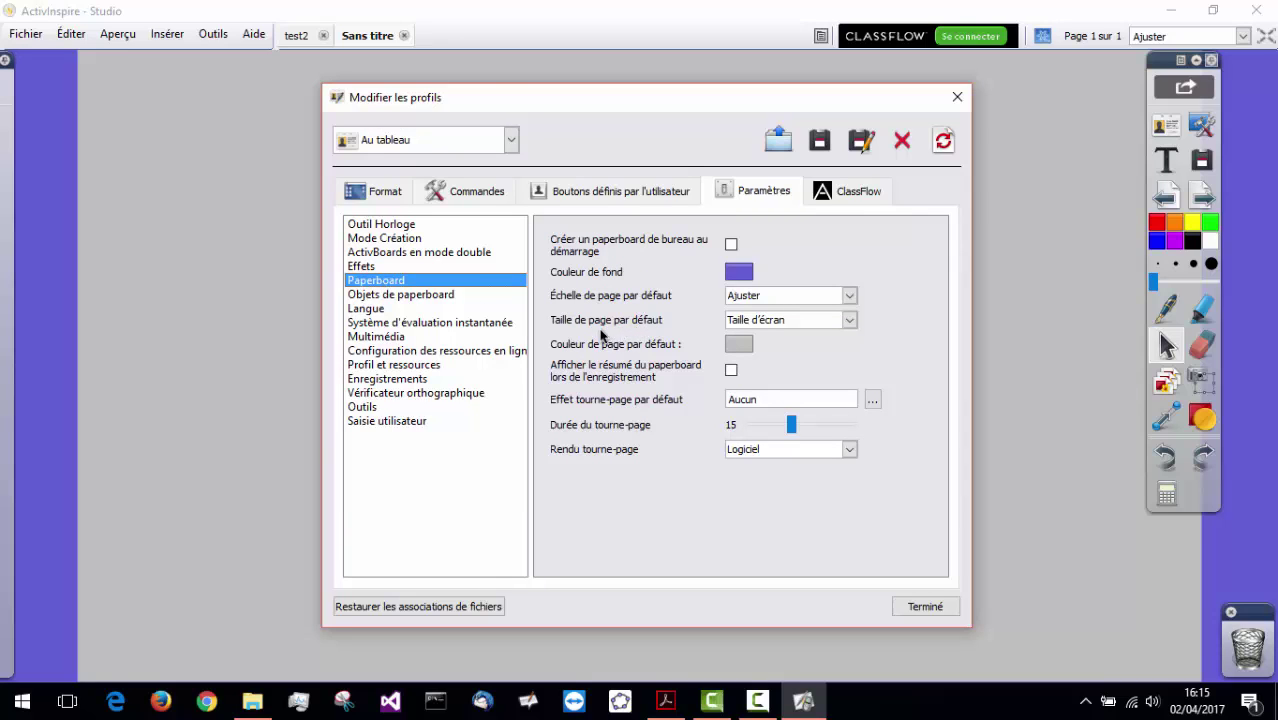
pyautogui.click(848, 320)
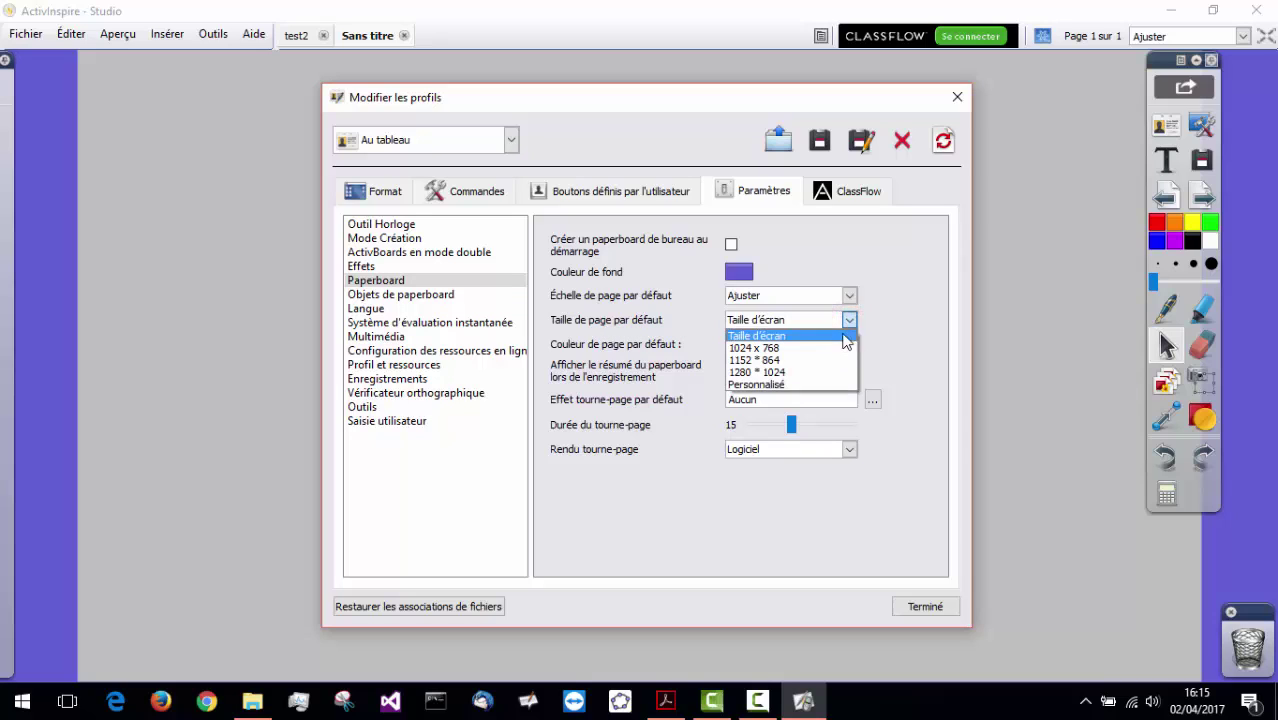
pyautogui.click(810, 386)
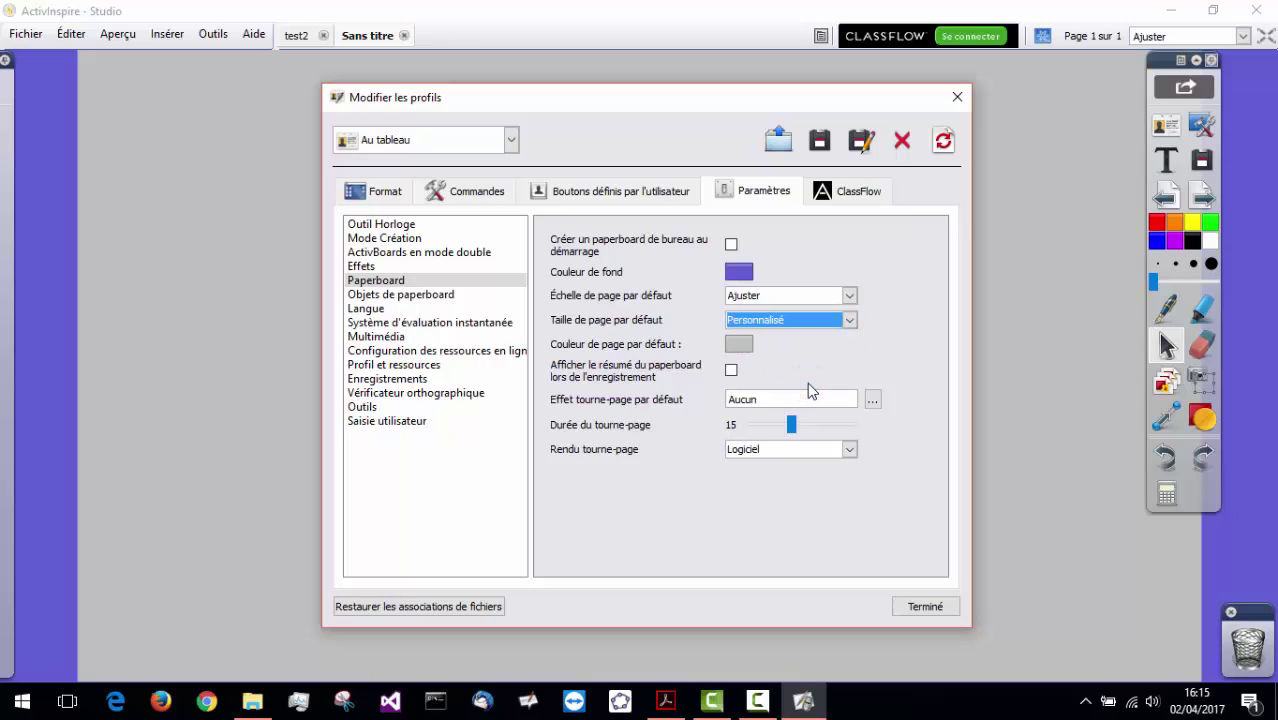
# Step: Examine the colour palettes for the background and the default page colour, and close the profile settings
pyautogui.click(740, 273)
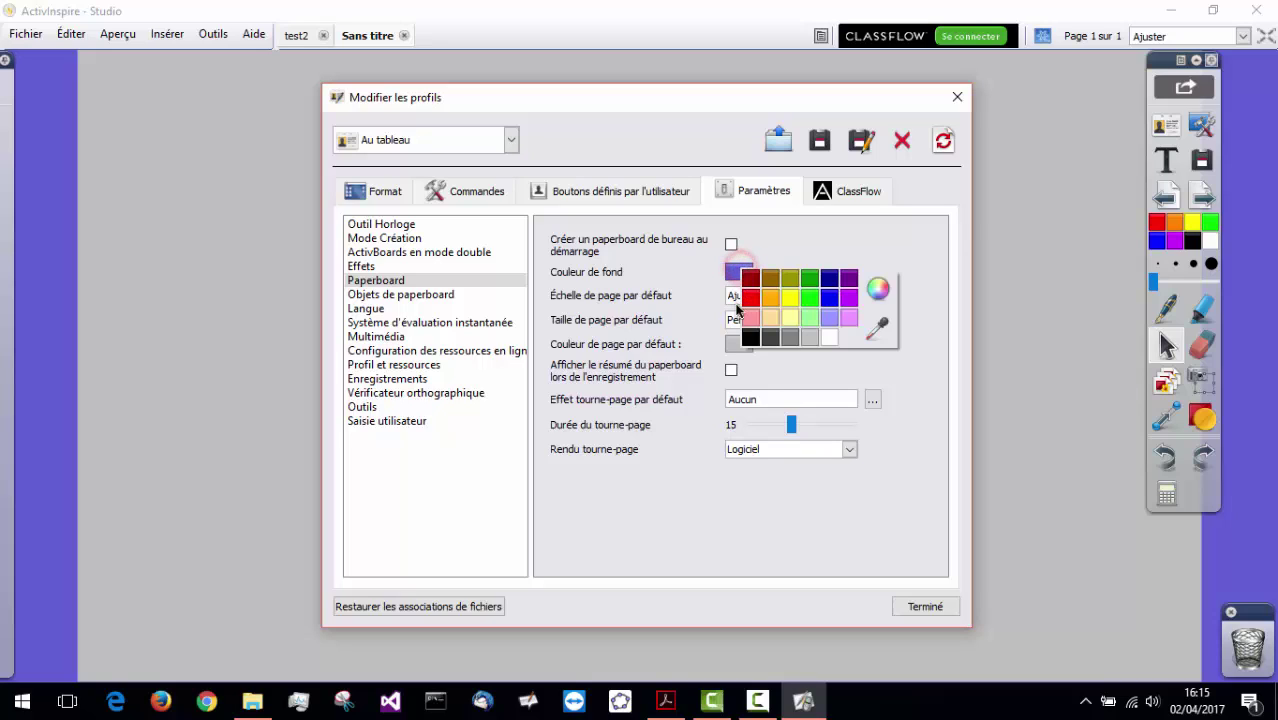
pyautogui.click(732, 343)
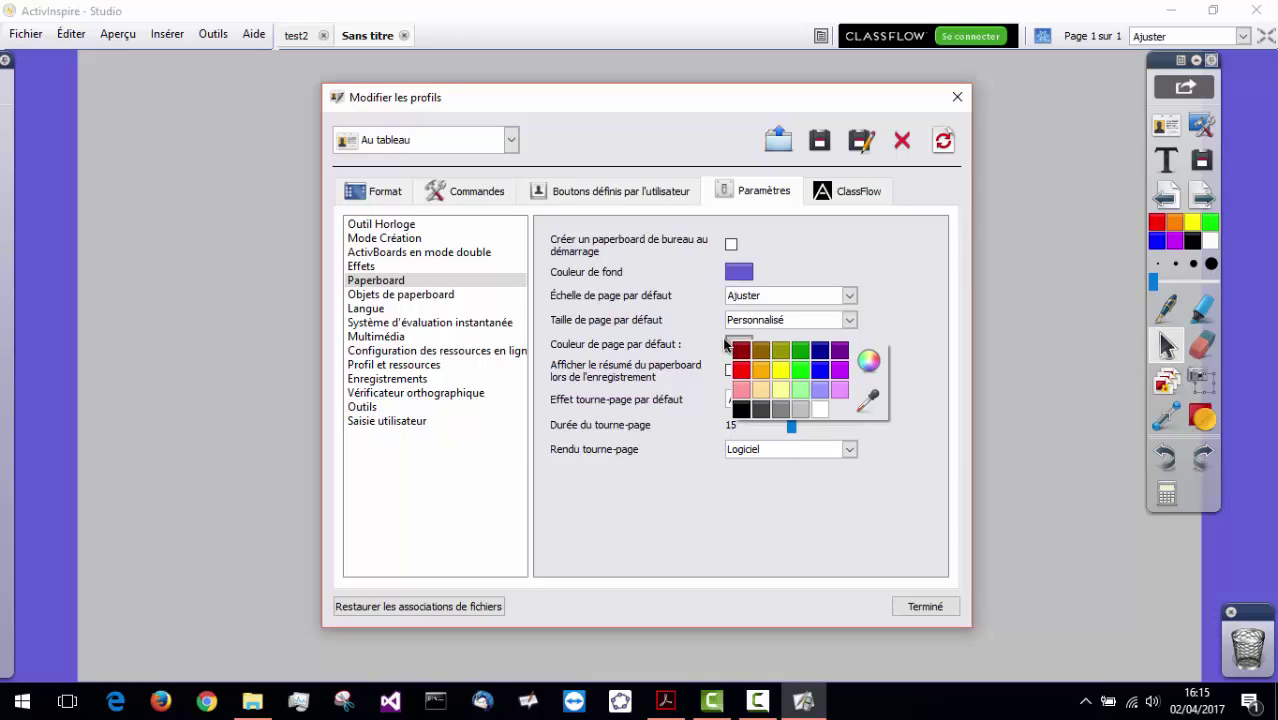
pyautogui.click(708, 352)
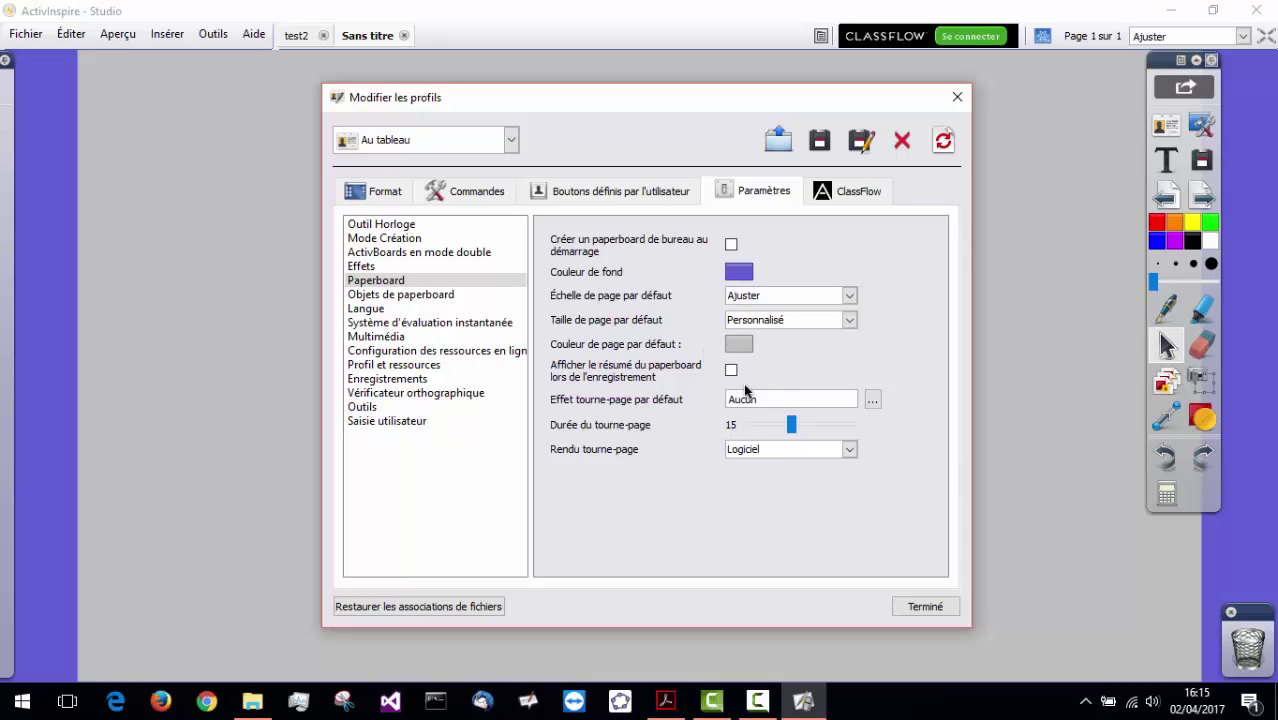
pyautogui.click(916, 604)
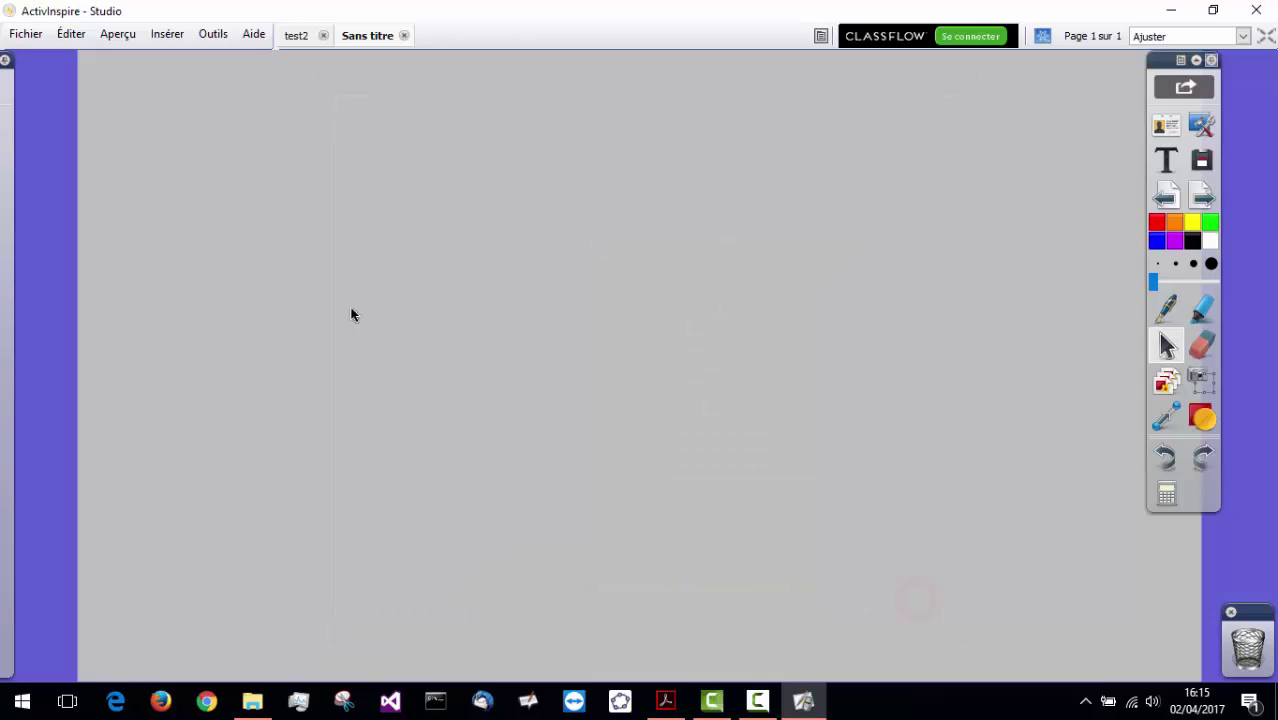
# Step: Create a new flipchart with a custom frame size (Autre), 1024 wide and 1450 high
pyautogui.click(26, 34)
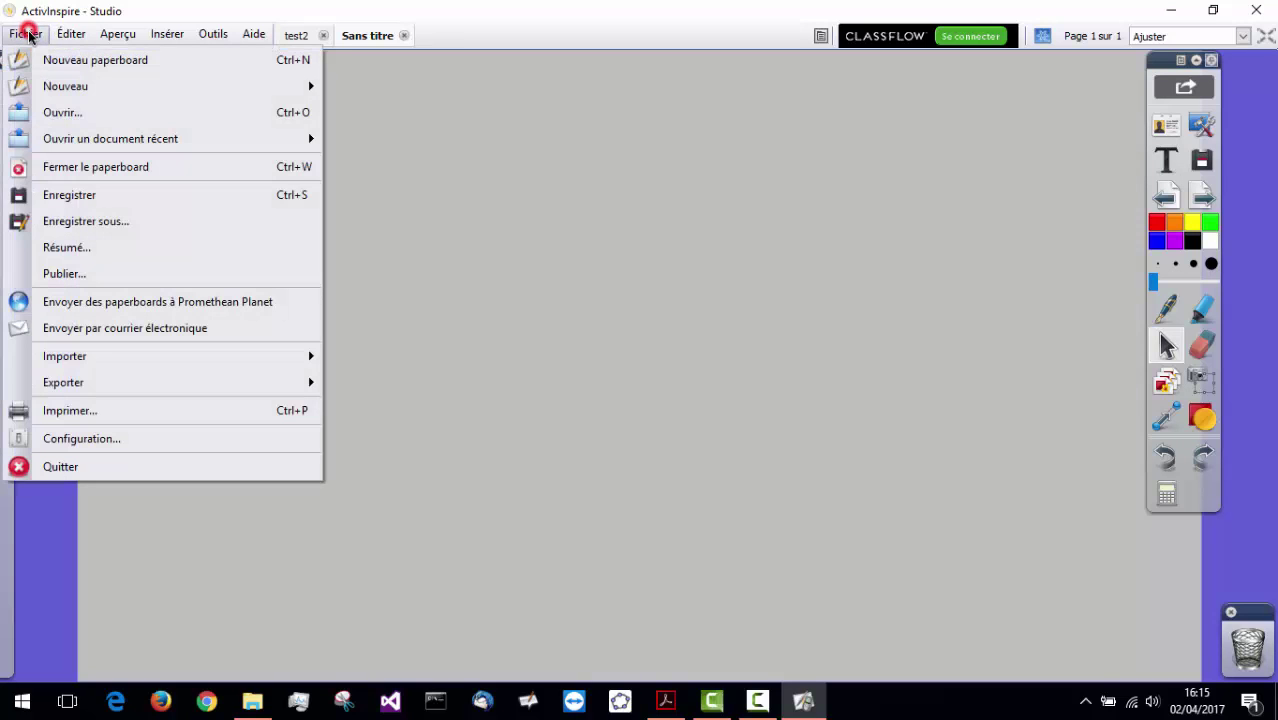
pyautogui.click(73, 66)
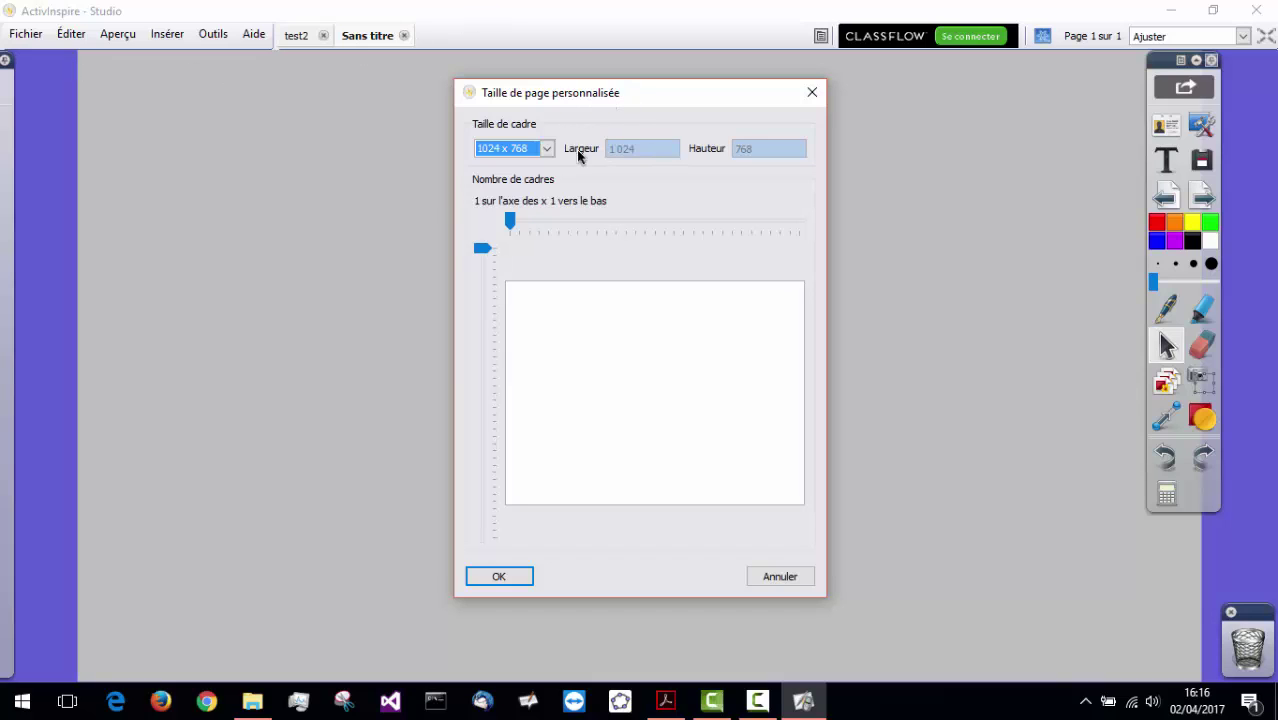
pyautogui.click(547, 148)
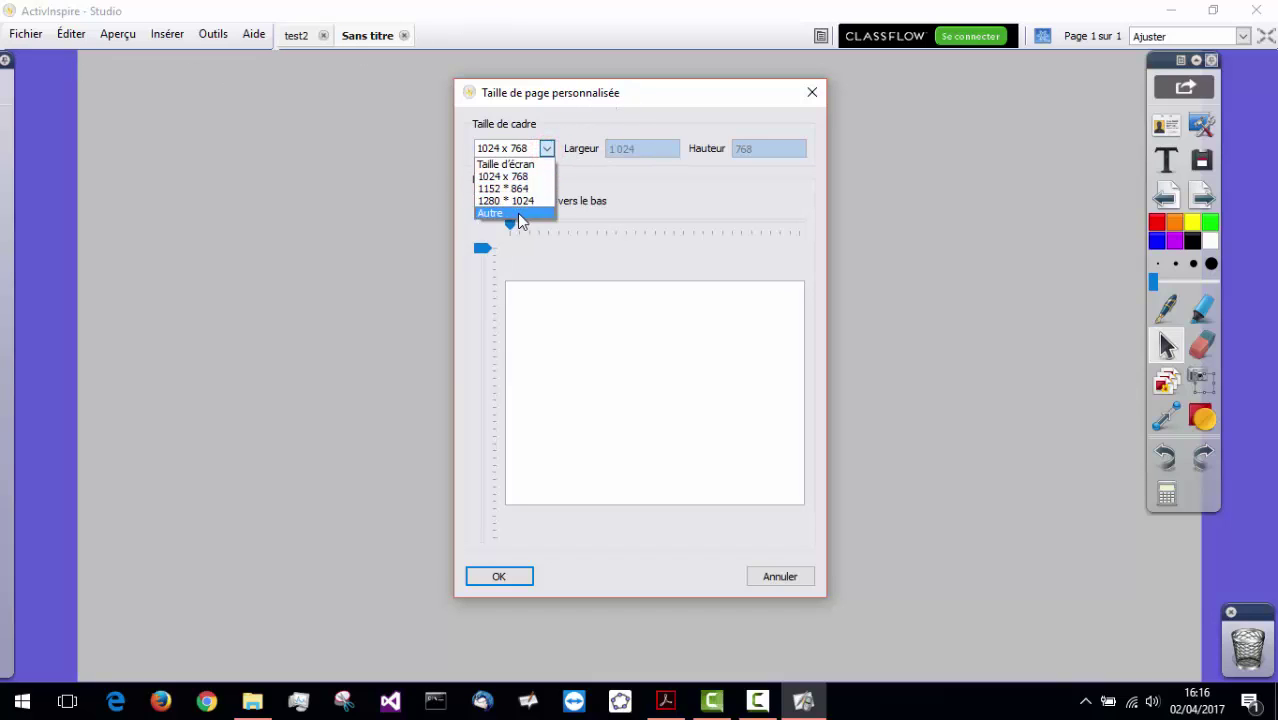
pyautogui.click(518, 214)
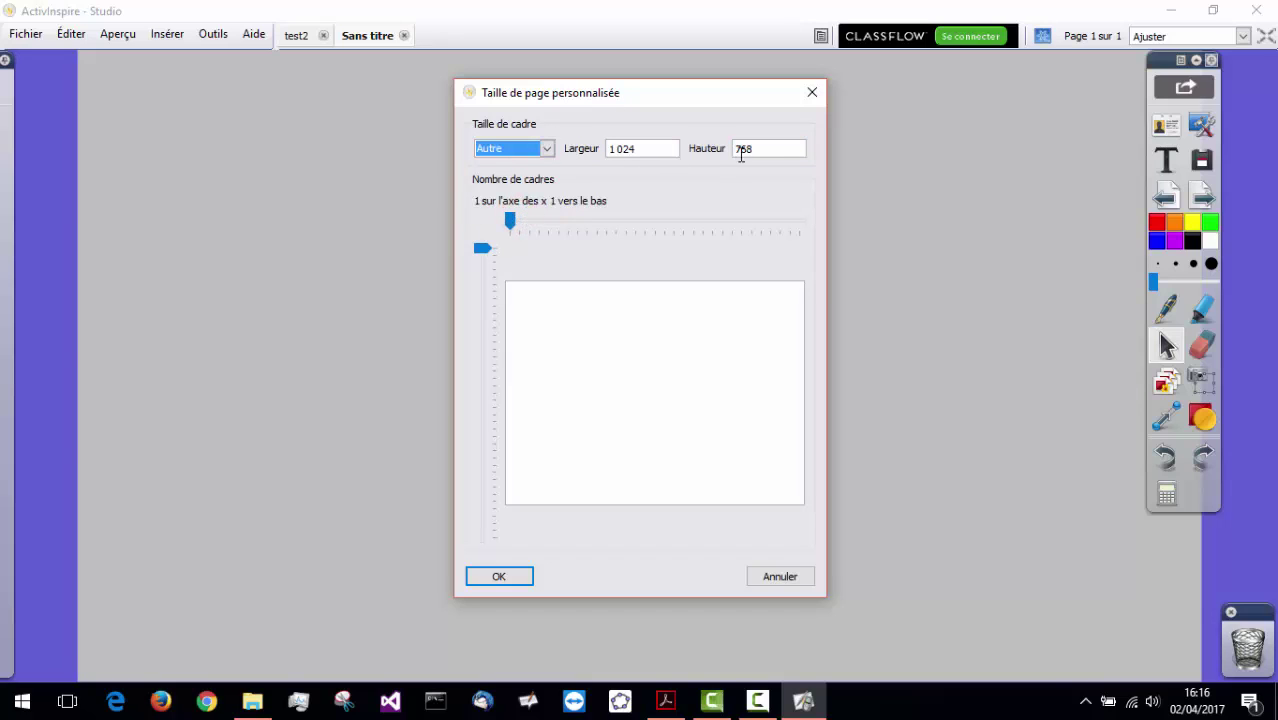
pyautogui.doubleClick(759, 150)
pyautogui.write('7')
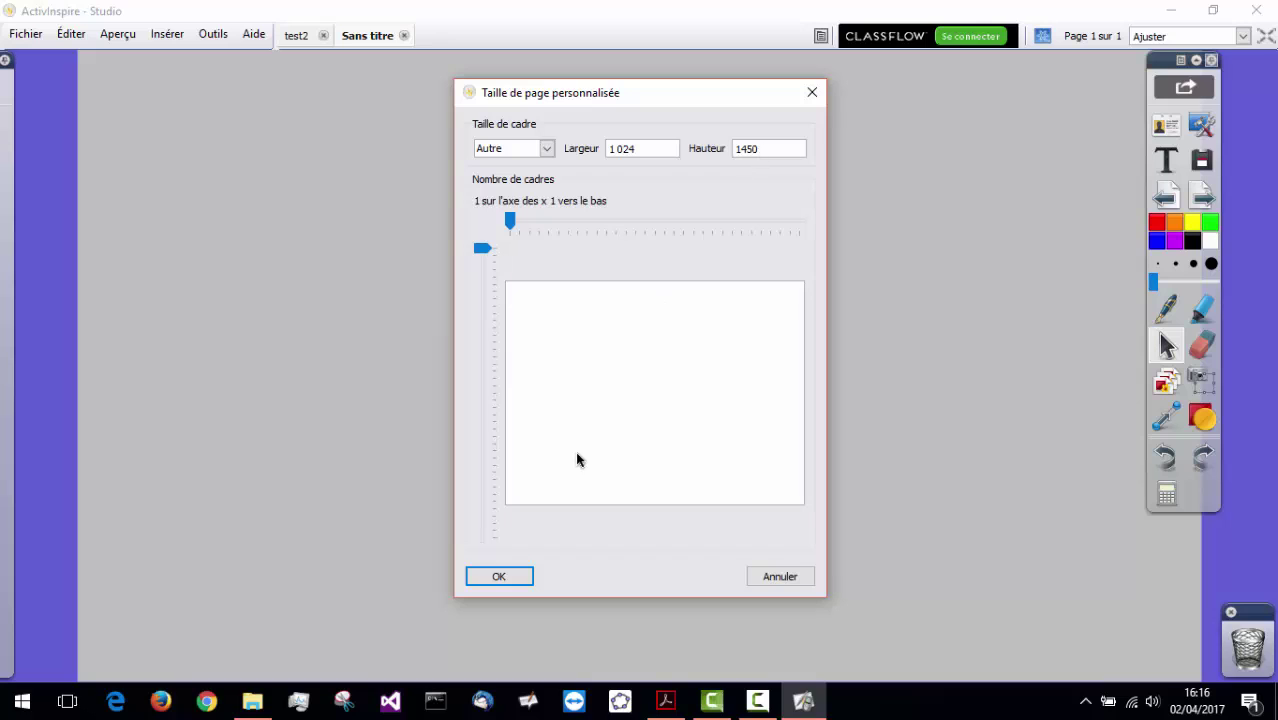
pyautogui.click(496, 568)
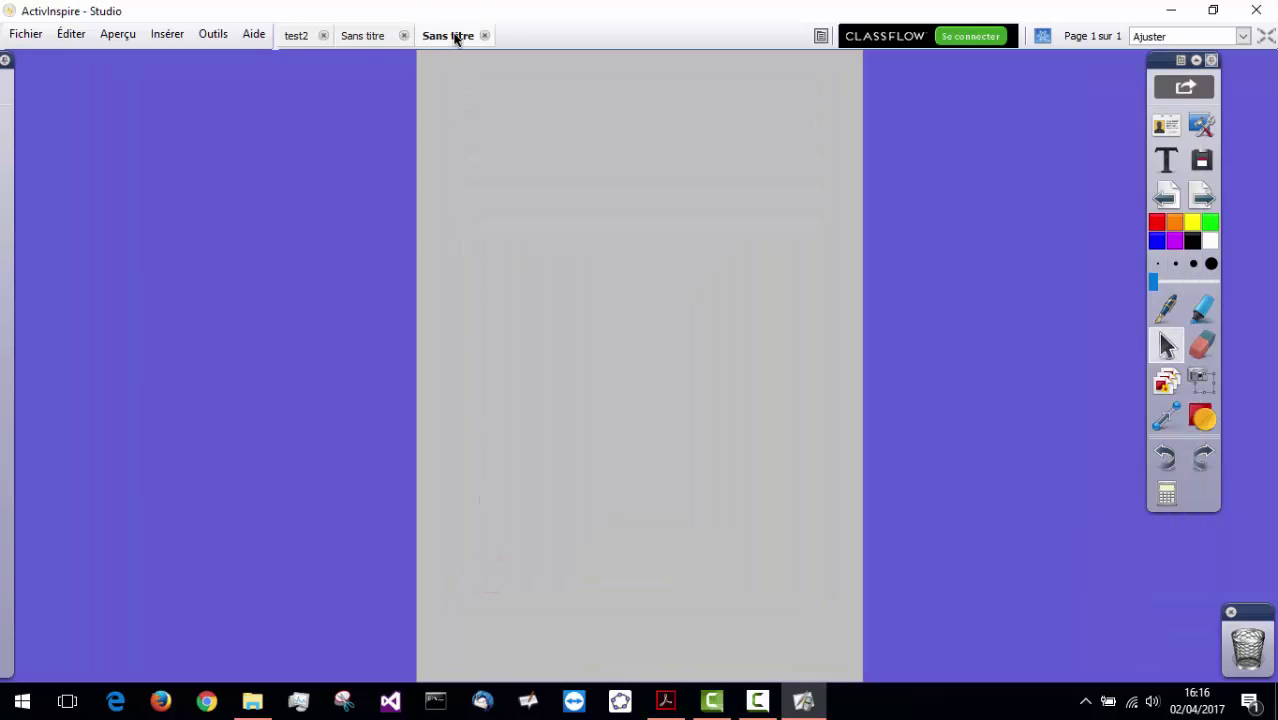
# Step: Compare the page shapes of test2 and the two untitled flipcharts, ending on the tall one
pyautogui.click(308, 40)
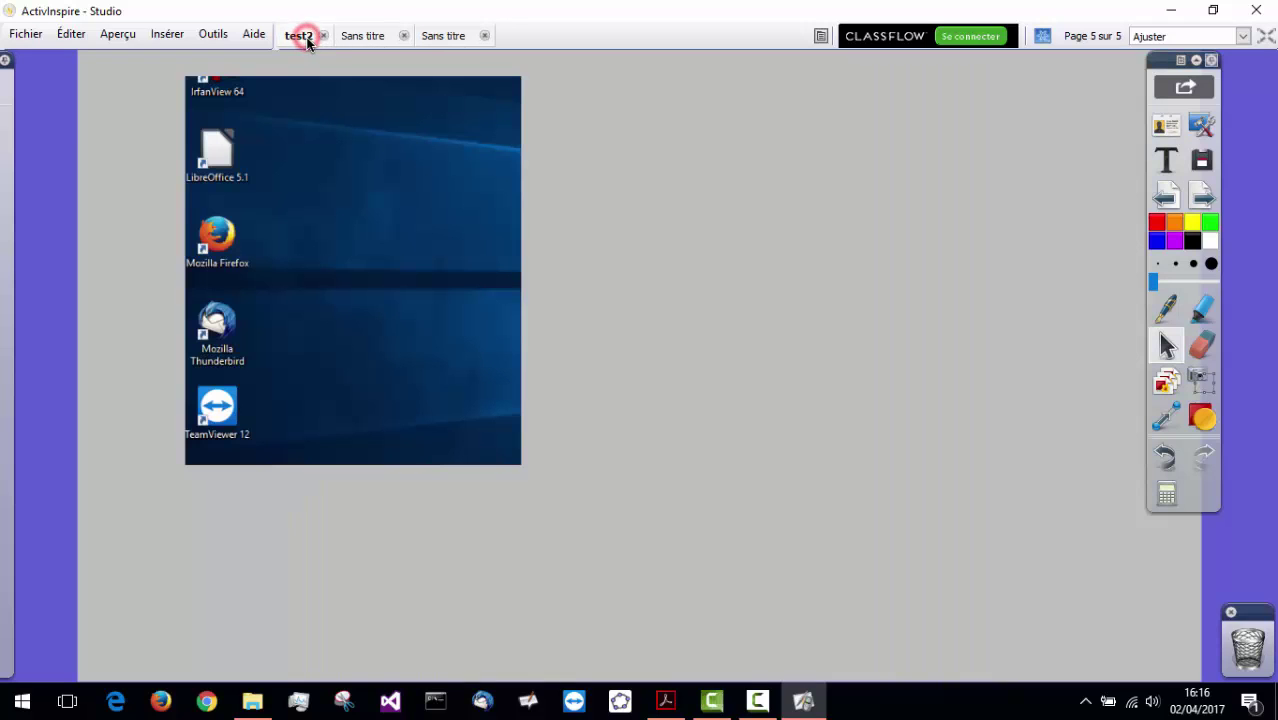
pyautogui.click(378, 38)
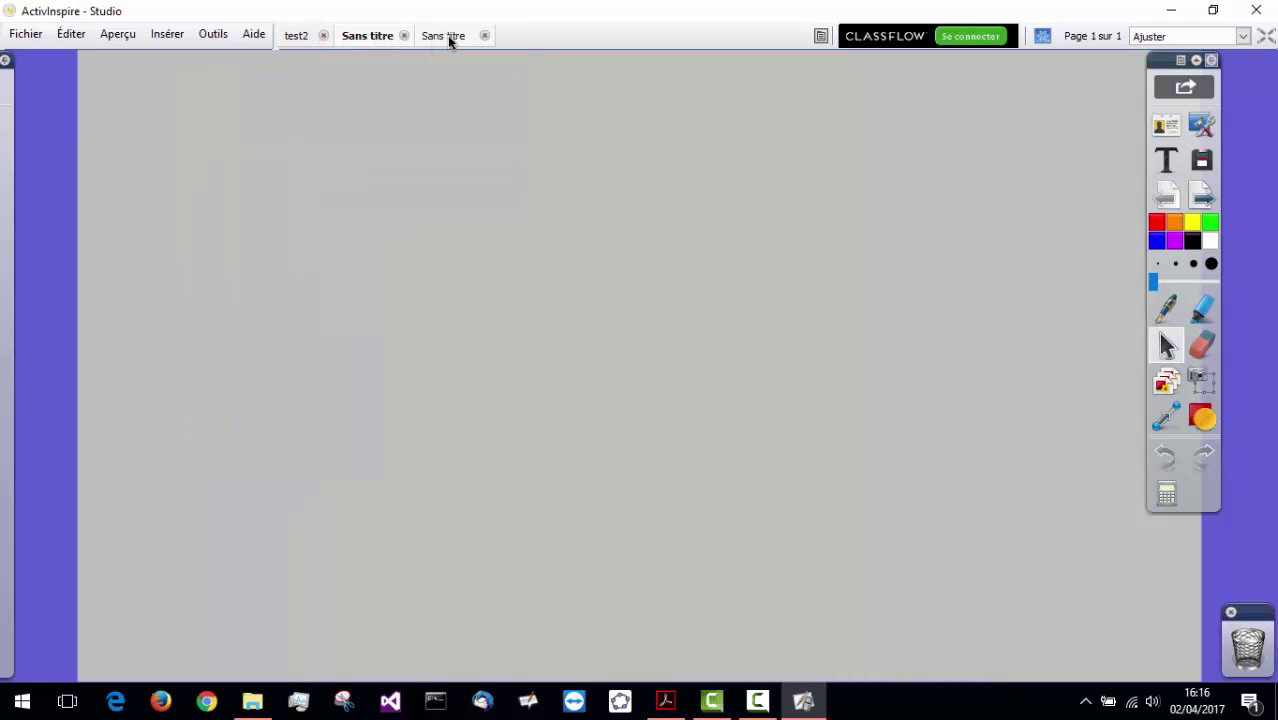
pyautogui.click(447, 37)
pyautogui.click(375, 40)
pyautogui.click(451, 37)
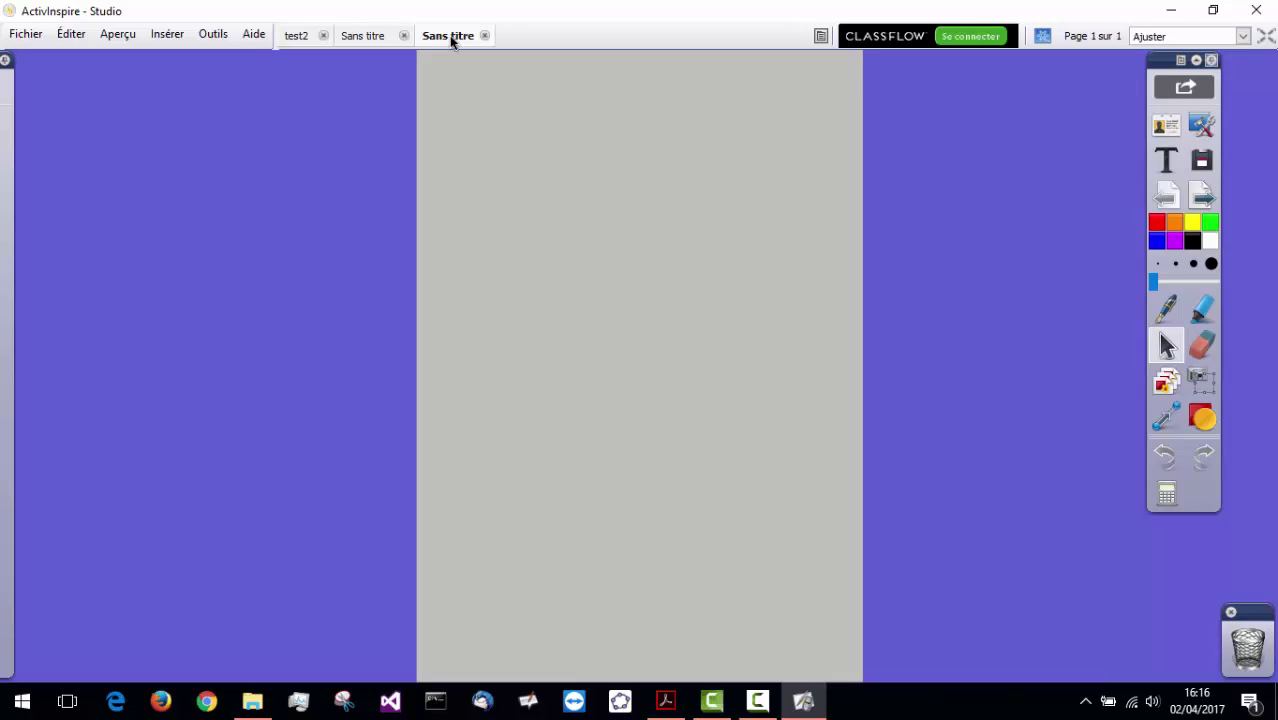
# Step: Set the tall flipchart's page scale to Ajuster à la largeur and check how the page scrolls vertically
pyautogui.click(1242, 36)
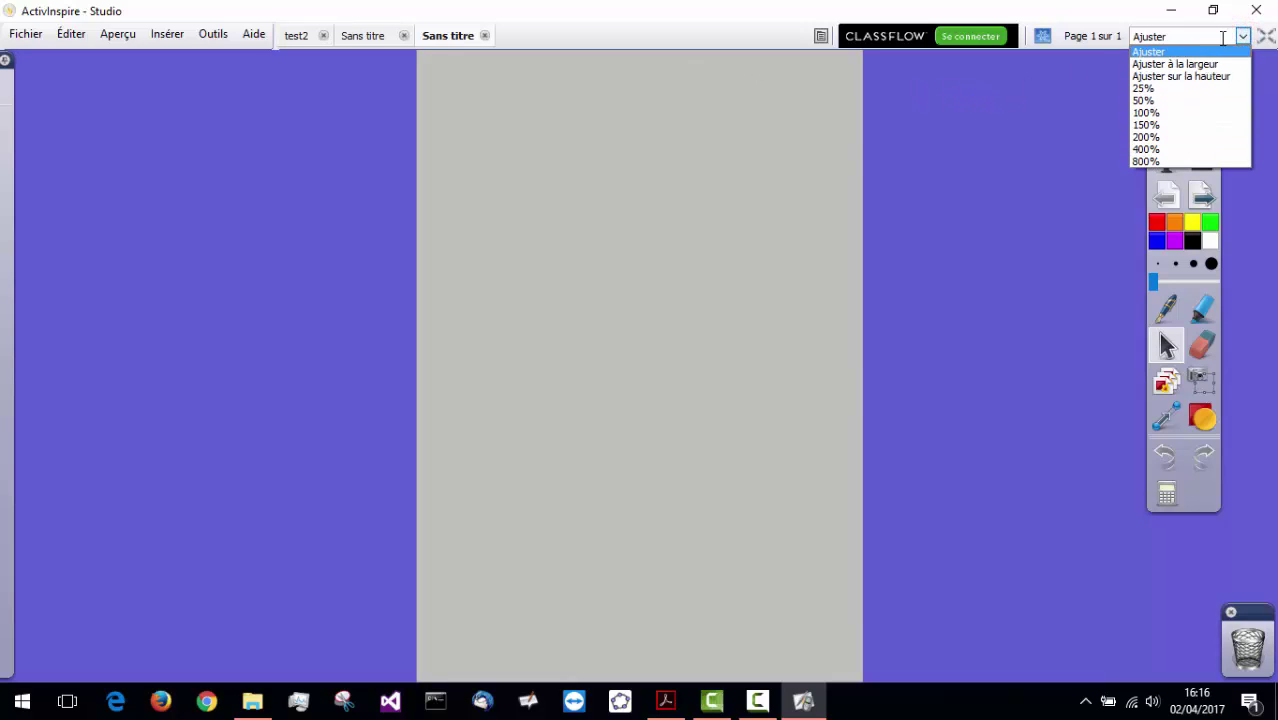
pyautogui.click(1208, 65)
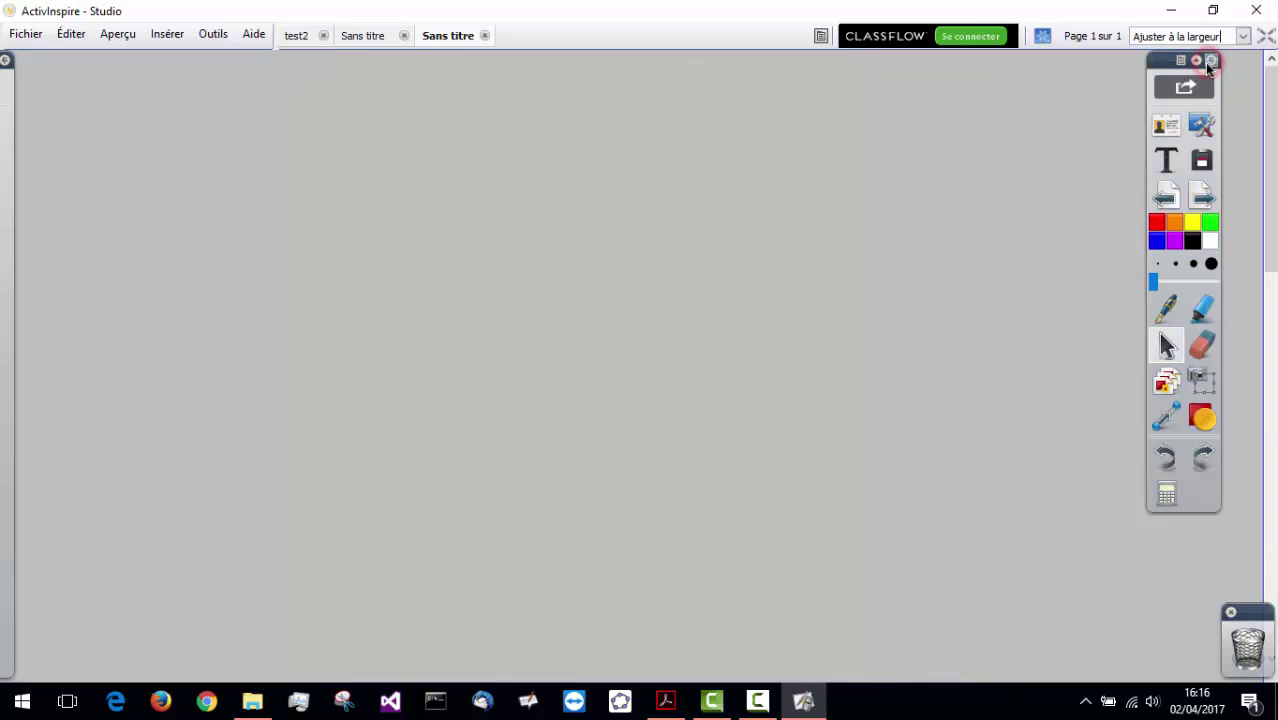
pyautogui.click(1268, 96)
pyautogui.moveTo(1272, 110); pyautogui.dragTo(1272, 57)
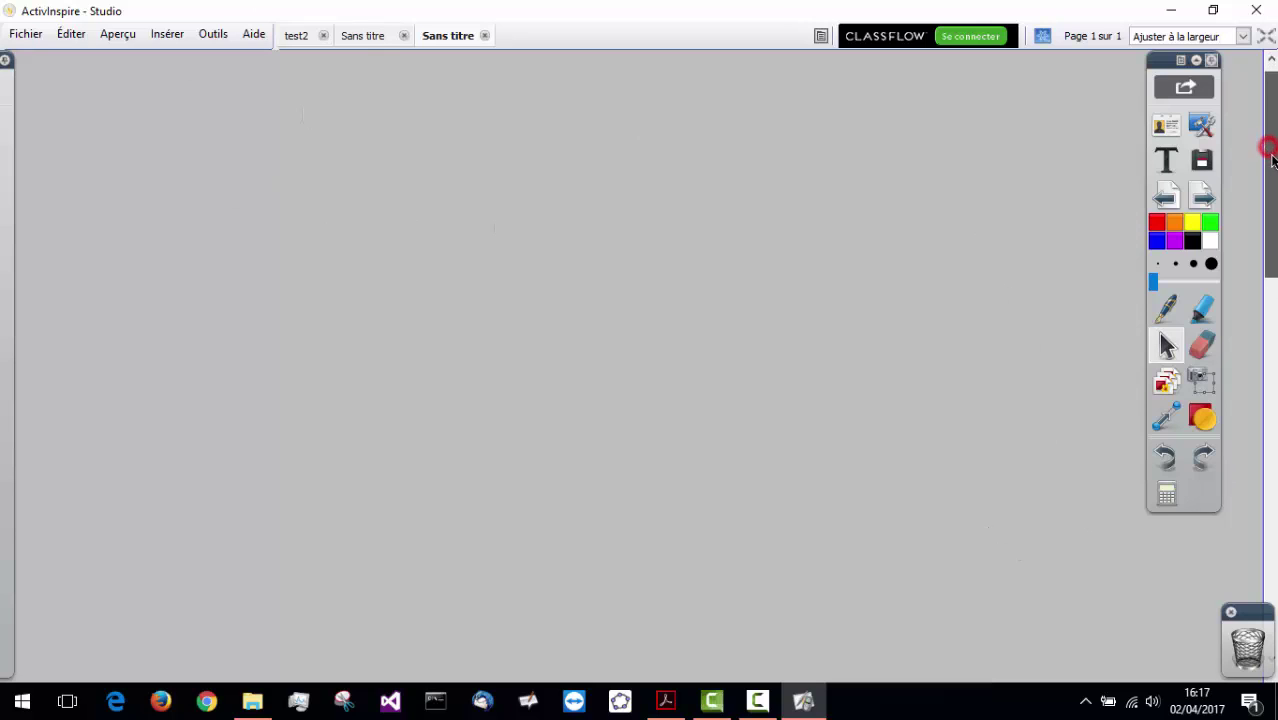
pyautogui.moveTo(1272, 152)
pyautogui.mouseDown()
pyautogui.moveTo(1275, 212)
pyautogui.moveTo(1274, 142)
pyautogui.mouseUp()
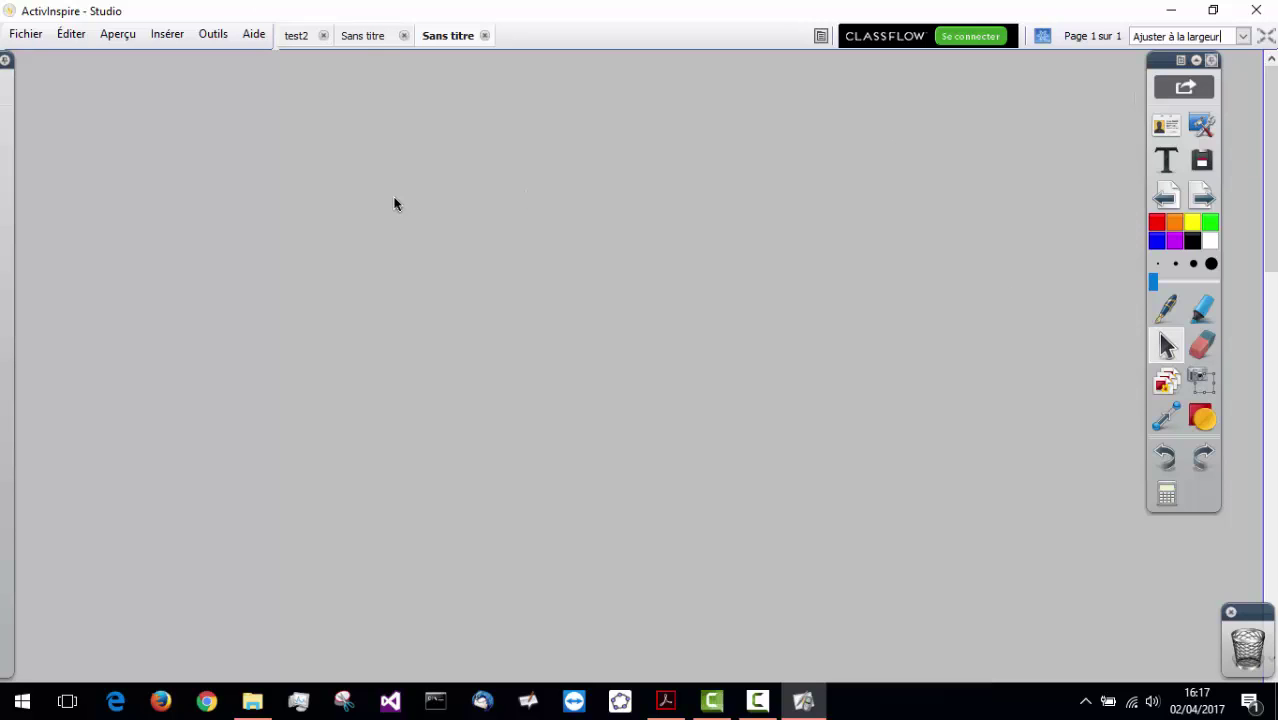
# Step: Draw four separate orange freehand pen strokes on the upper part of the tall page
pyautogui.click(1166, 309)
pyautogui.click(1174, 222)
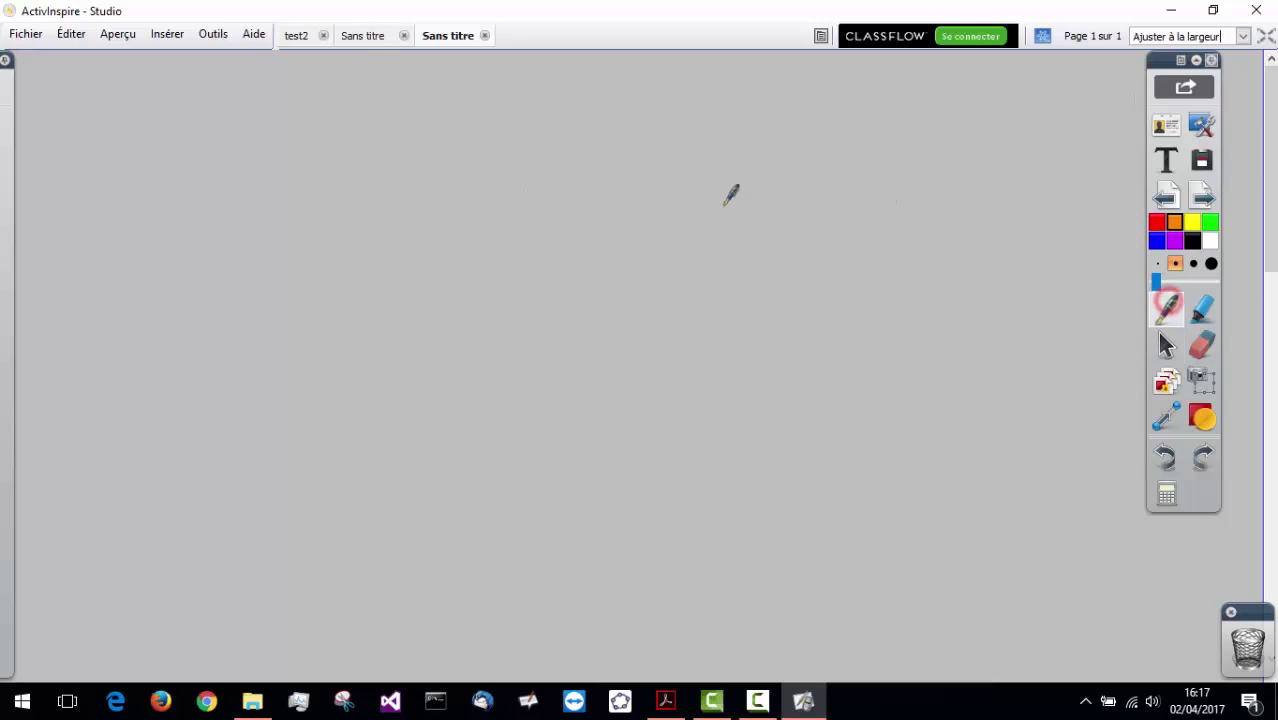
pyautogui.moveTo(355, 178)
pyautogui.mouseDown()
pyautogui.moveTo(394, 137)
pyautogui.moveTo(598, 141)
pyautogui.mouseUp()
pyautogui.moveTo(265, 325); pyautogui.dragTo(455, 287)
pyautogui.moveTo(363, 483)
pyautogui.mouseDown()
pyautogui.moveTo(419, 531)
pyautogui.moveTo(457, 537)
pyautogui.mouseUp()
pyautogui.moveTo(459, 597); pyautogui.dragTo(697, 578)
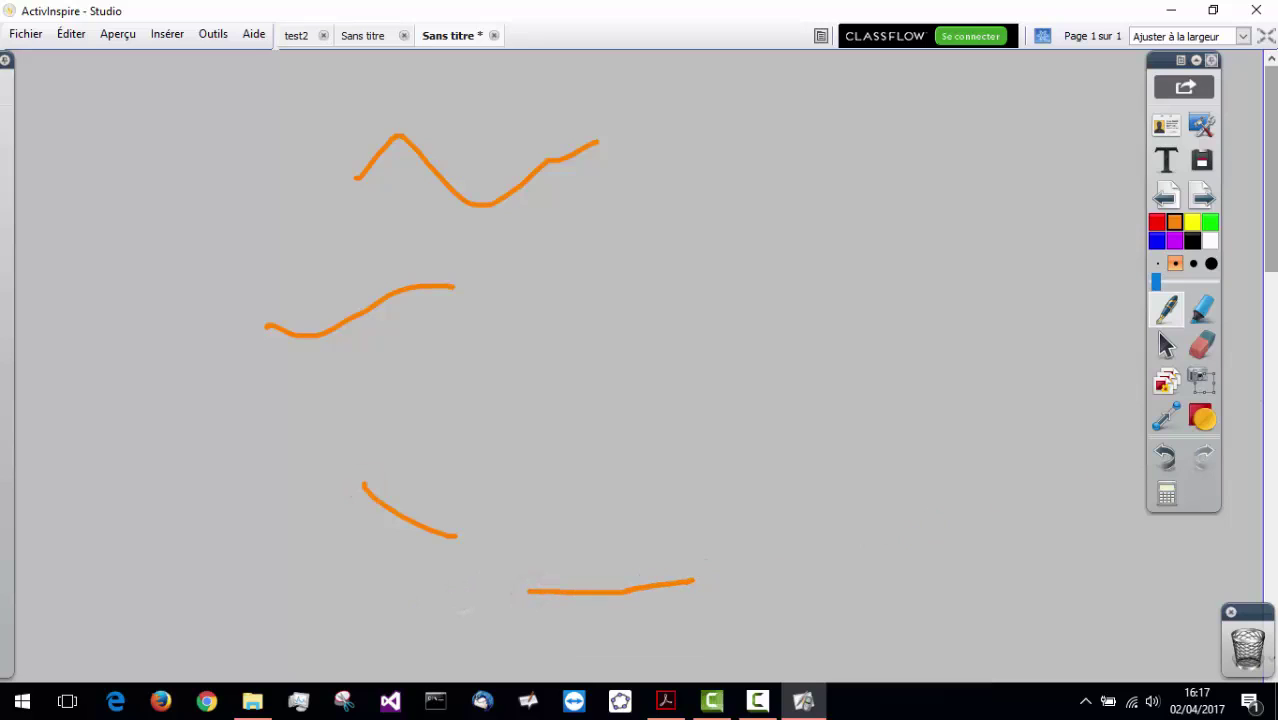
# Step: Draw three more orange freehand strokes further down the tall page, below the existing ones
pyautogui.moveTo(1274, 196)
pyautogui.mouseDown()
pyautogui.moveTo(1274, 309)
pyautogui.moveTo(1274, 286)
pyautogui.mouseUp()
pyautogui.moveTo(302, 436)
pyautogui.mouseDown()
pyautogui.moveTo(397, 442)
pyautogui.moveTo(659, 397)
pyautogui.mouseUp()
pyautogui.moveTo(541, 466); pyautogui.dragTo(695, 455)
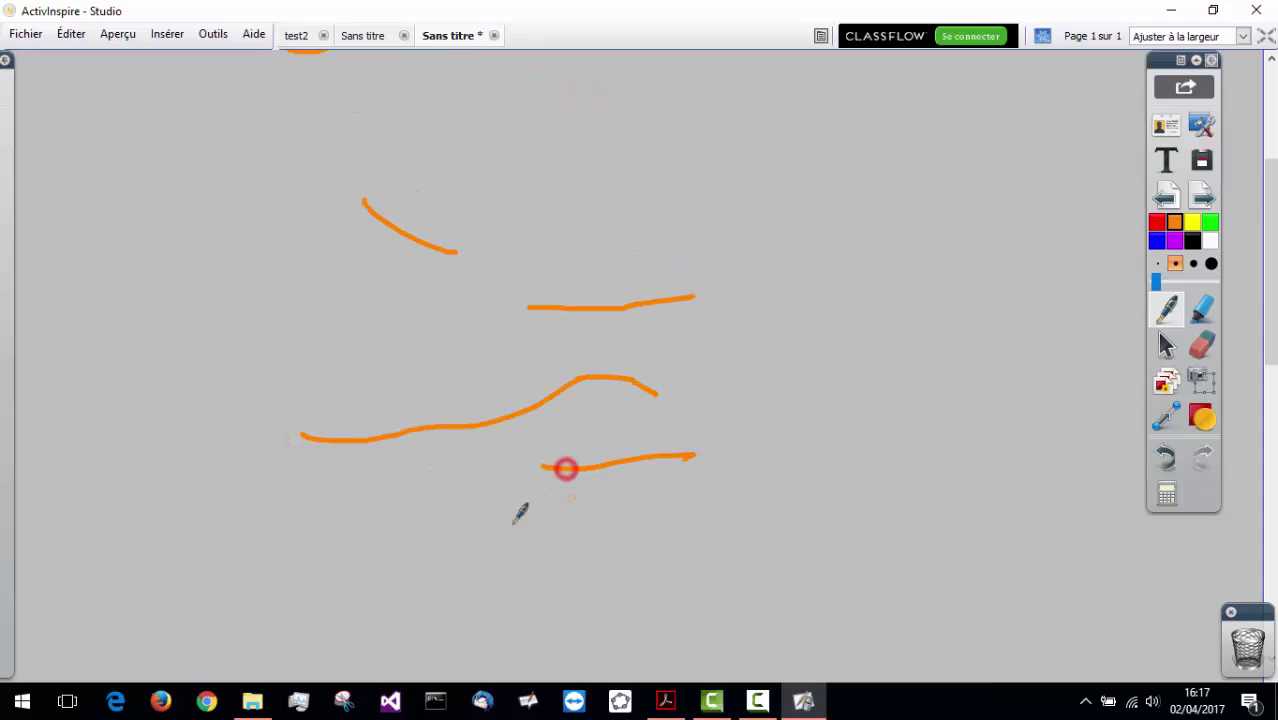
pyautogui.rightClick(782, 558)
pyautogui.moveTo(610, 577); pyautogui.dragTo(888, 554)
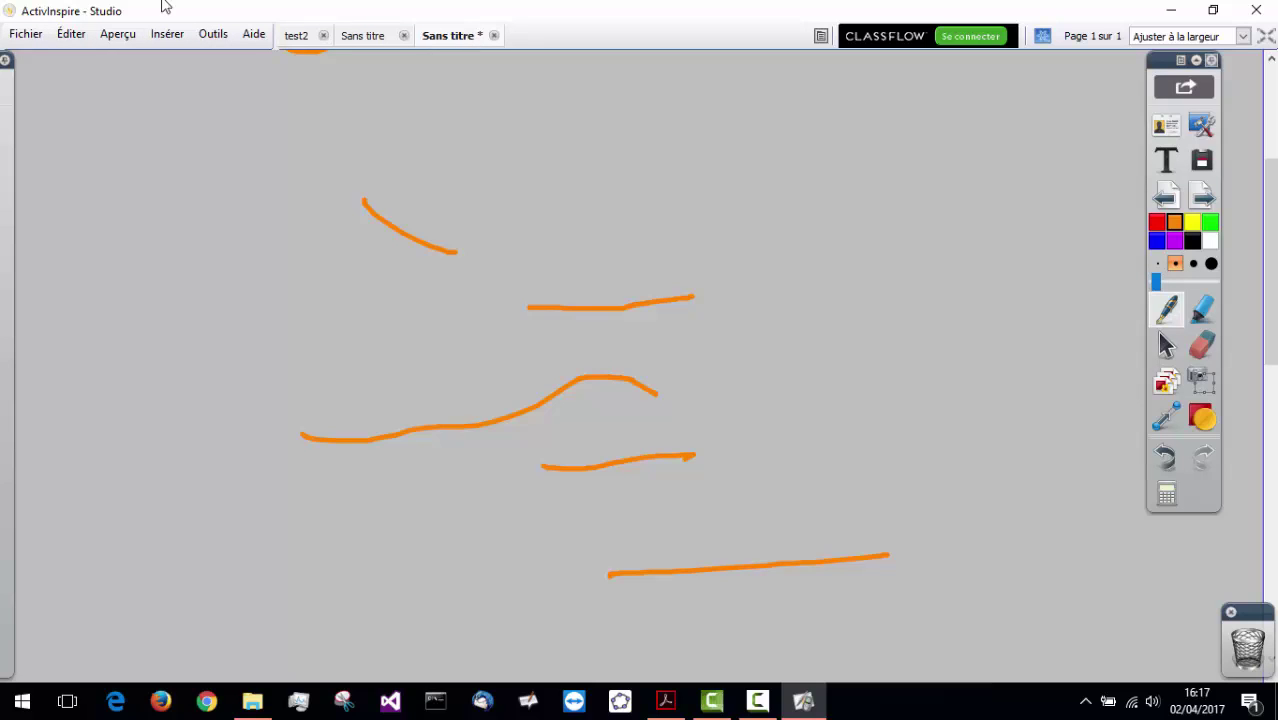
# Step: In the Au tableau profile's format settings, hide the flipchart bin and dock the menu bar with Ancrer en bas
pyautogui.click(25, 36)
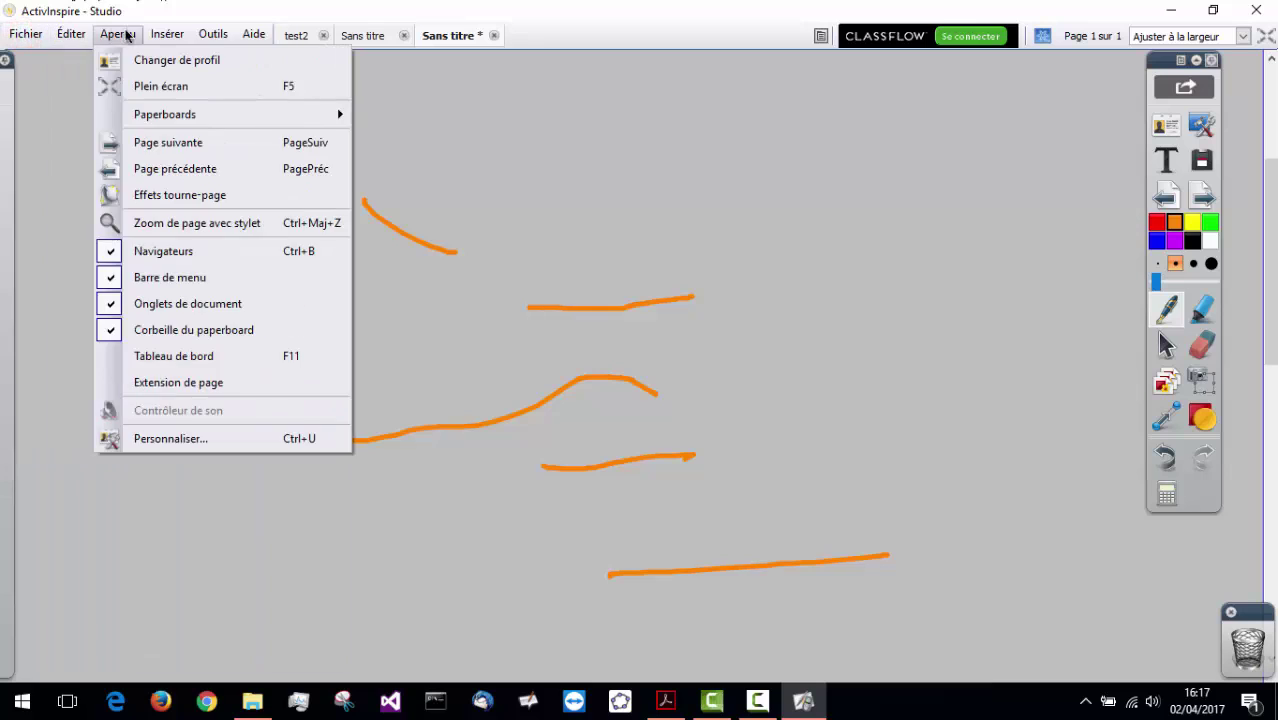
pyautogui.moveTo(258, 35)
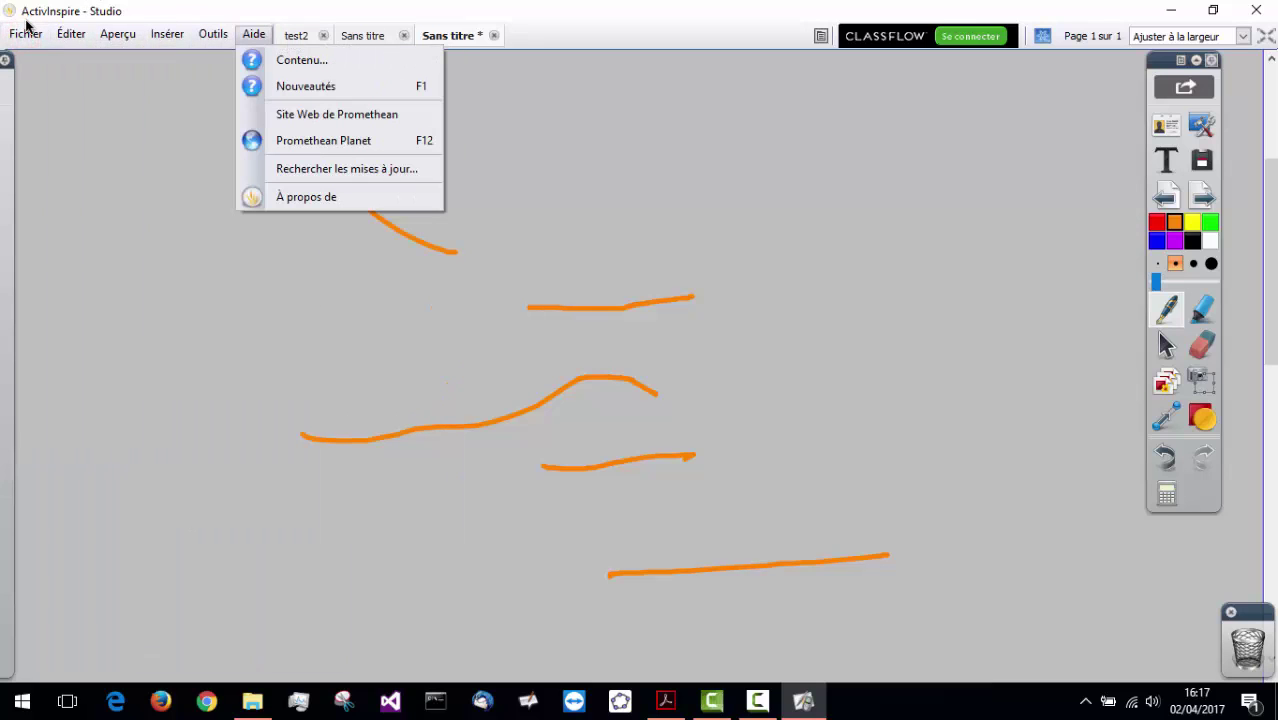
pyautogui.moveTo(25, 34)
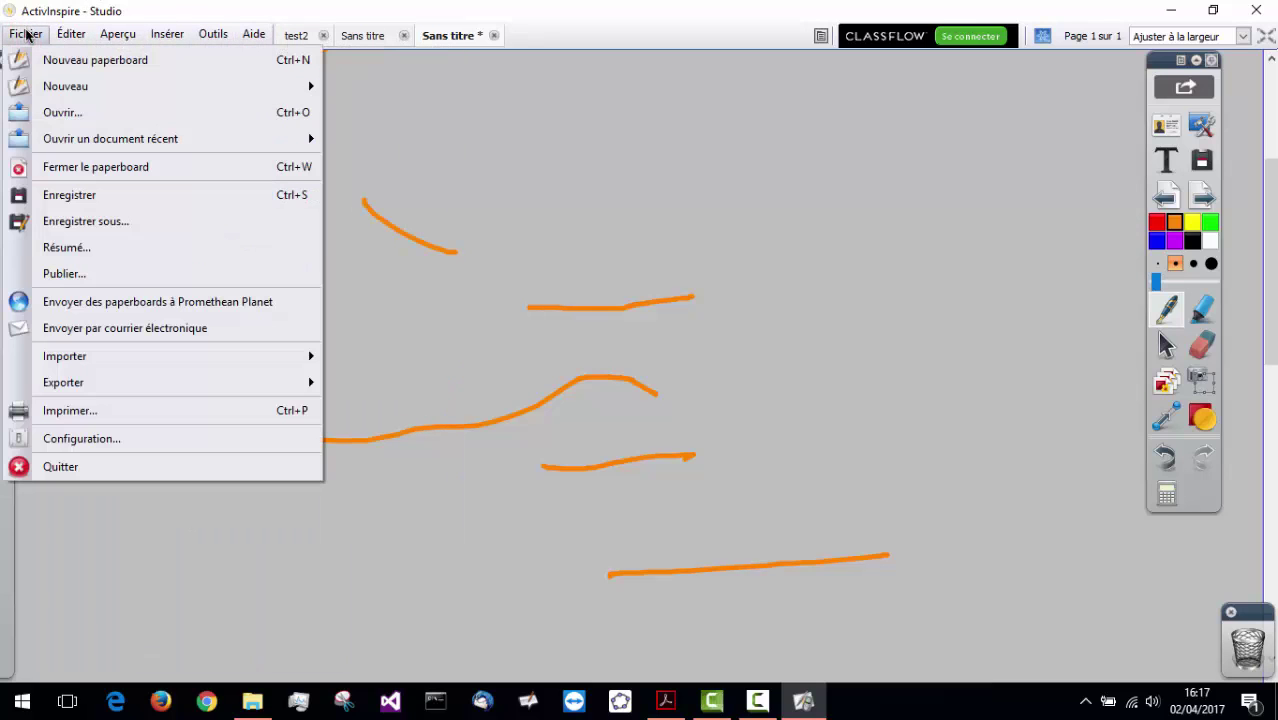
pyautogui.click(100, 437)
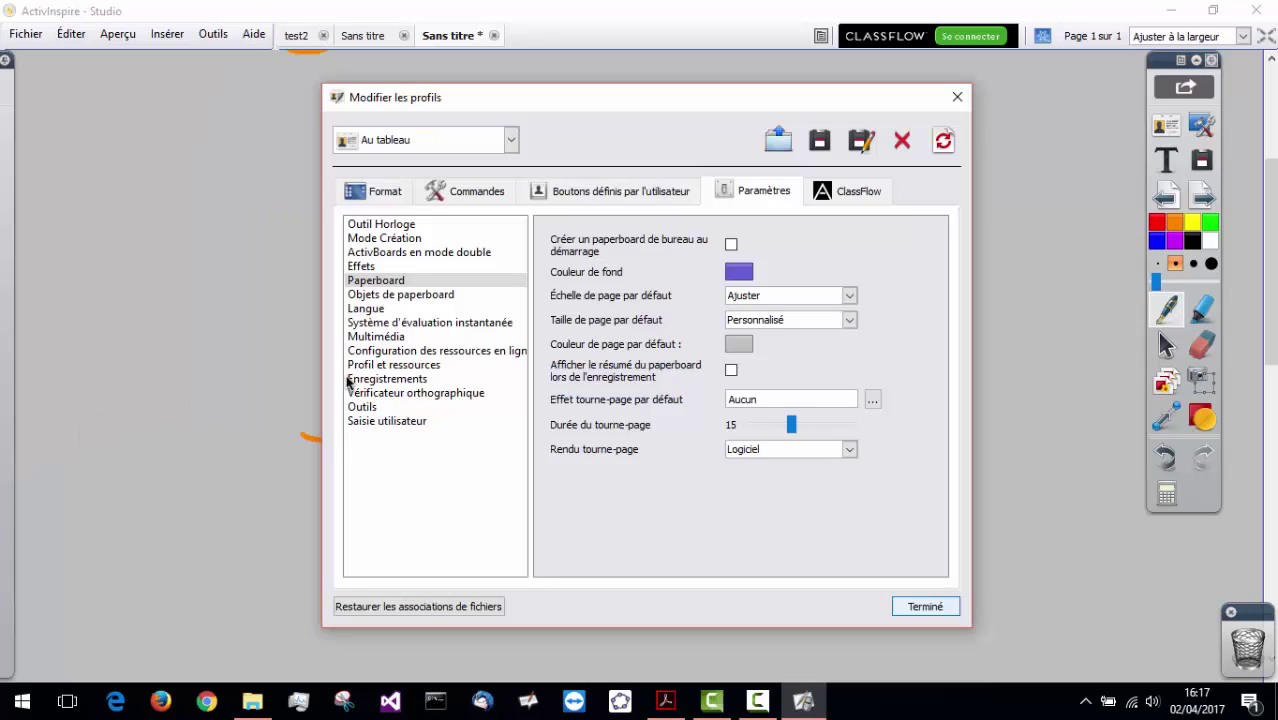
pyautogui.click(383, 195)
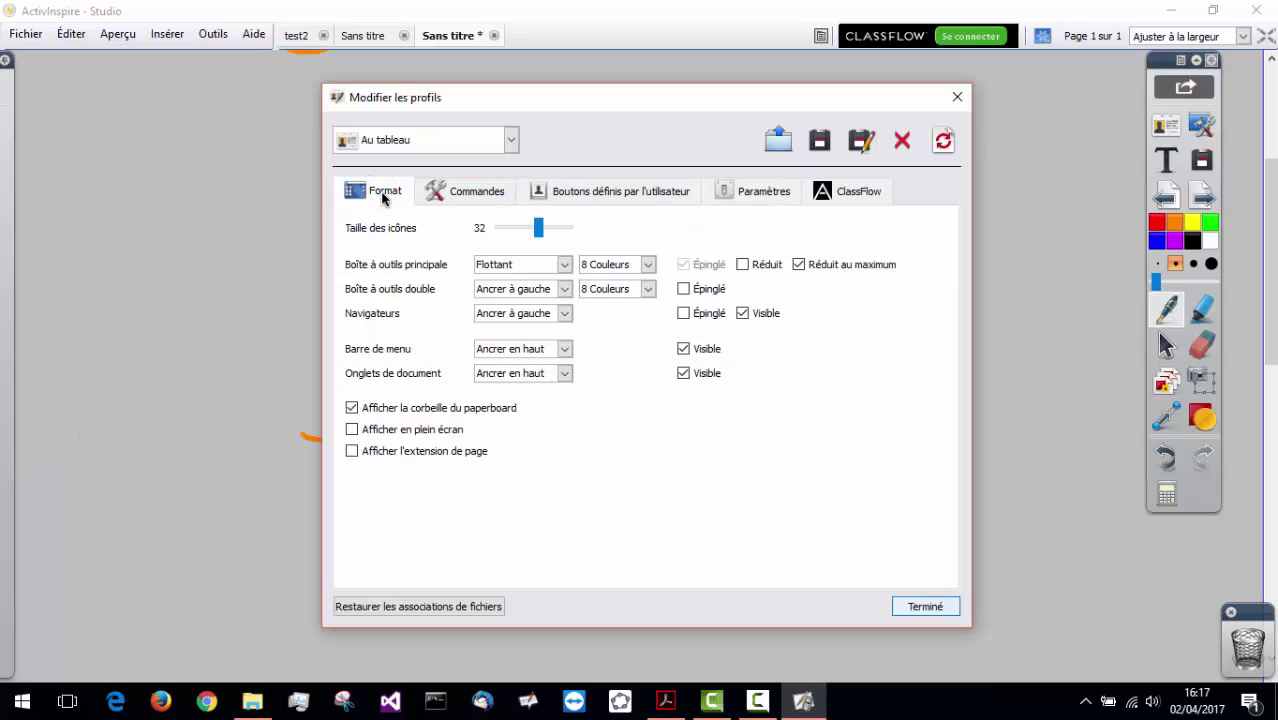
pyautogui.click(351, 408)
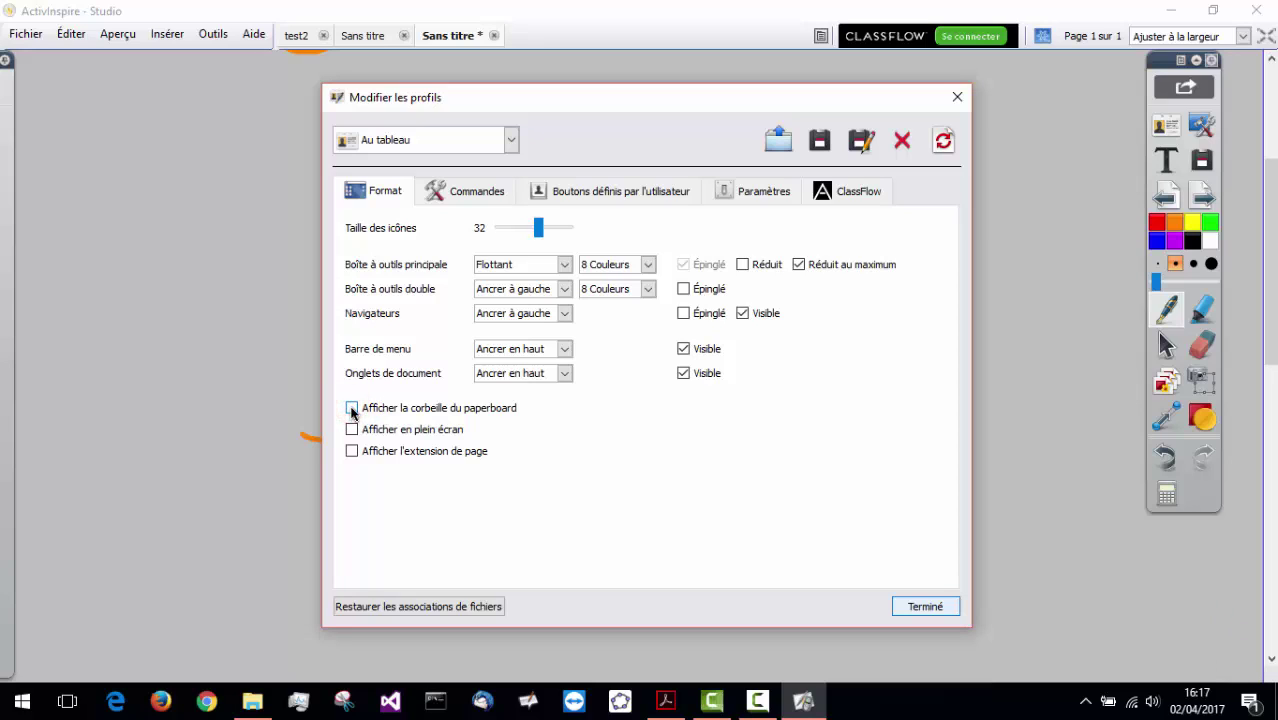
pyautogui.click(565, 349)
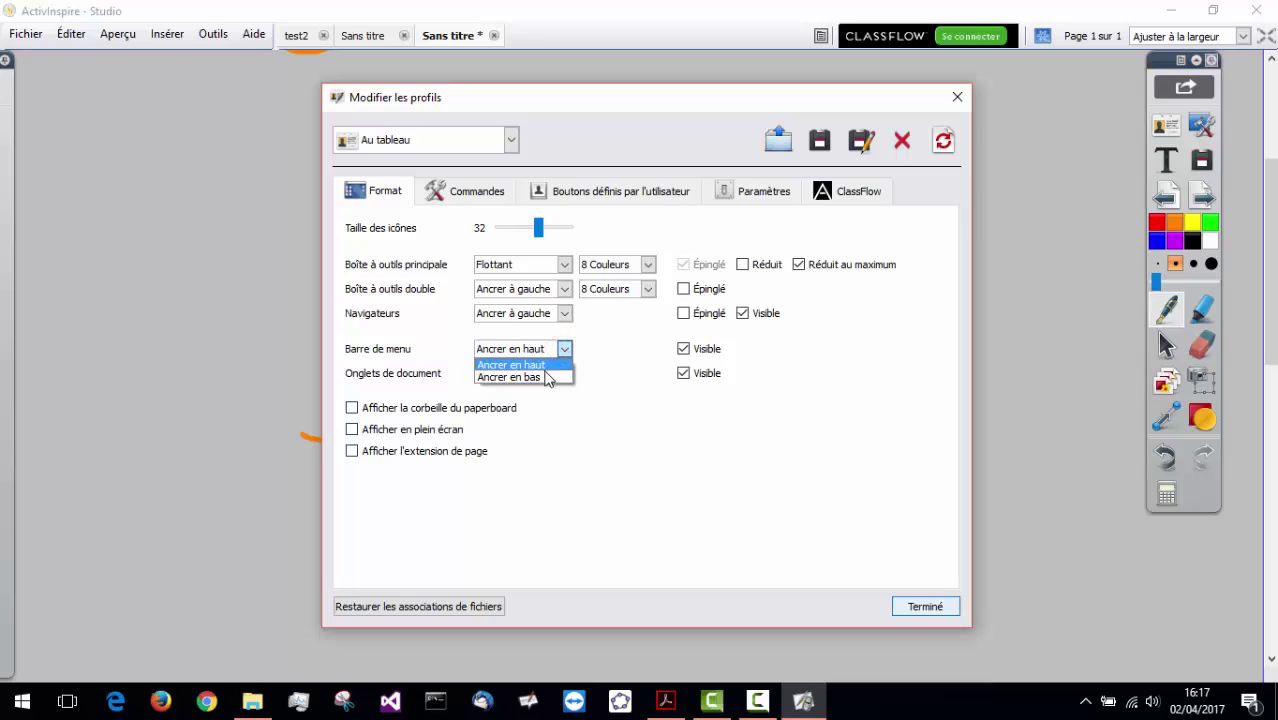
pyautogui.click(543, 377)
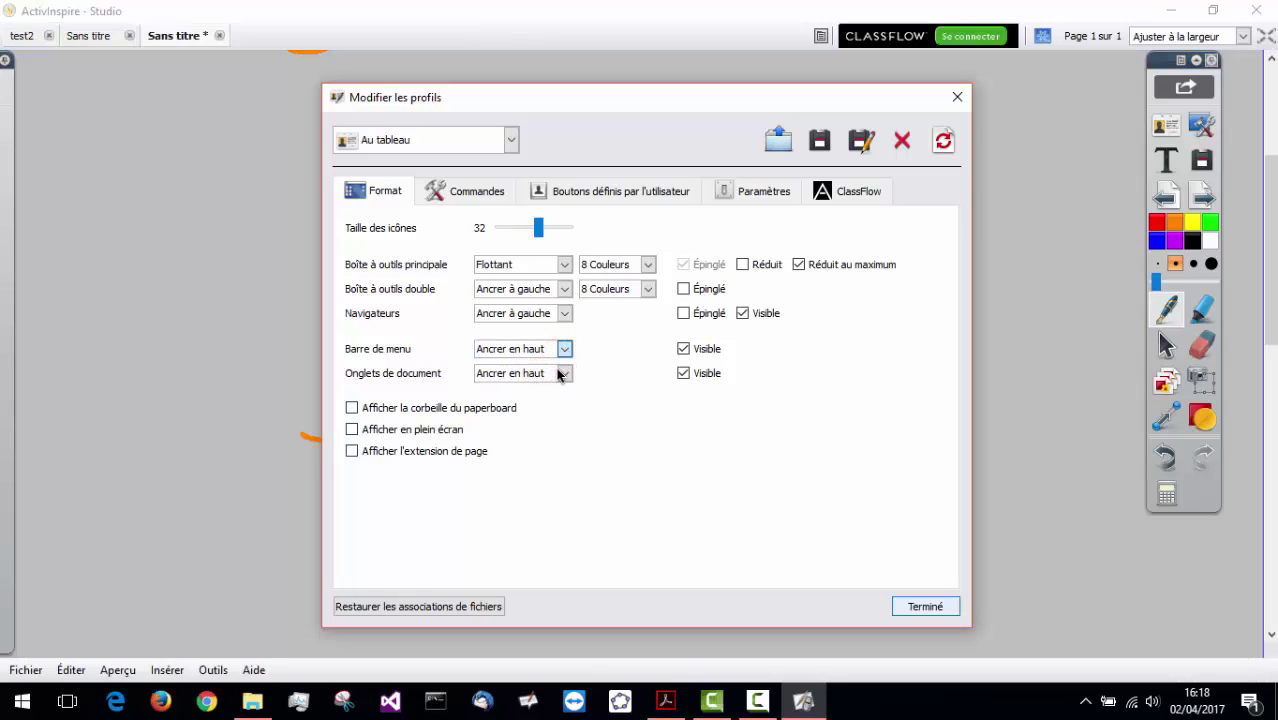
# Step: In the Au tableau profile's format settings, dock the document tabs with Ancrer en bas and set the main toolbox to 16 Couleurs
pyautogui.click(563, 374)
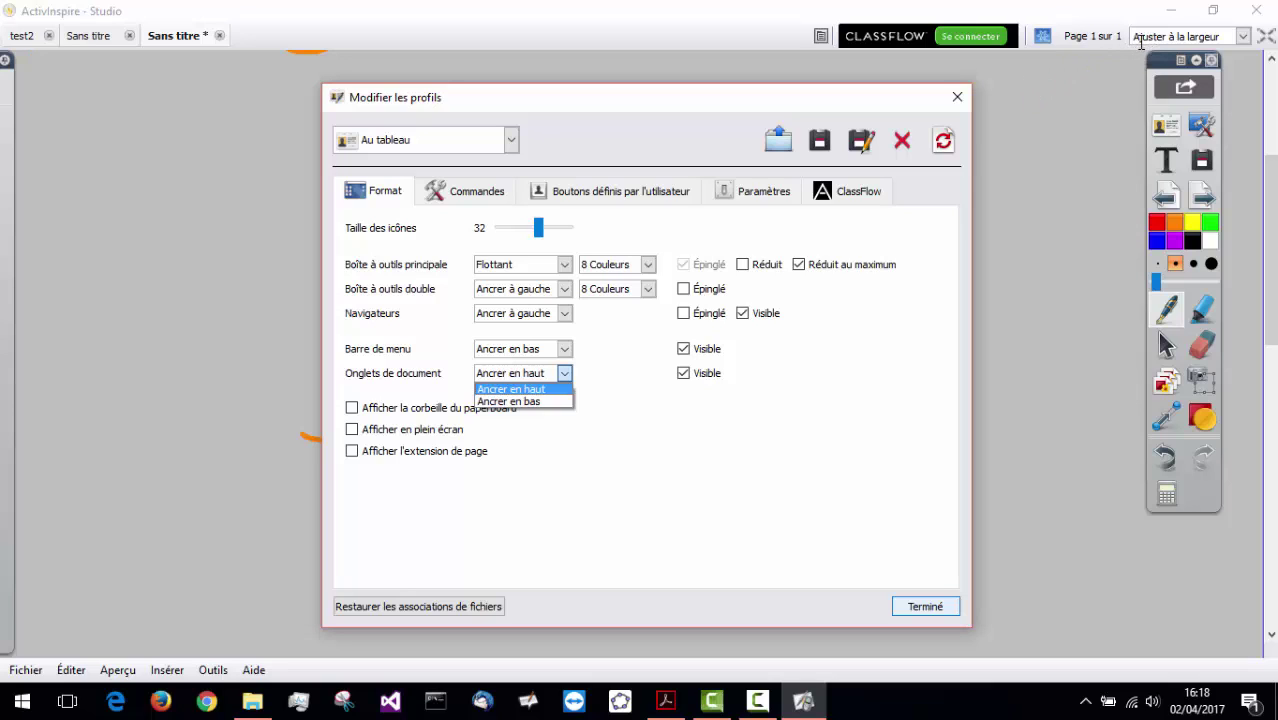
pyautogui.click(541, 403)
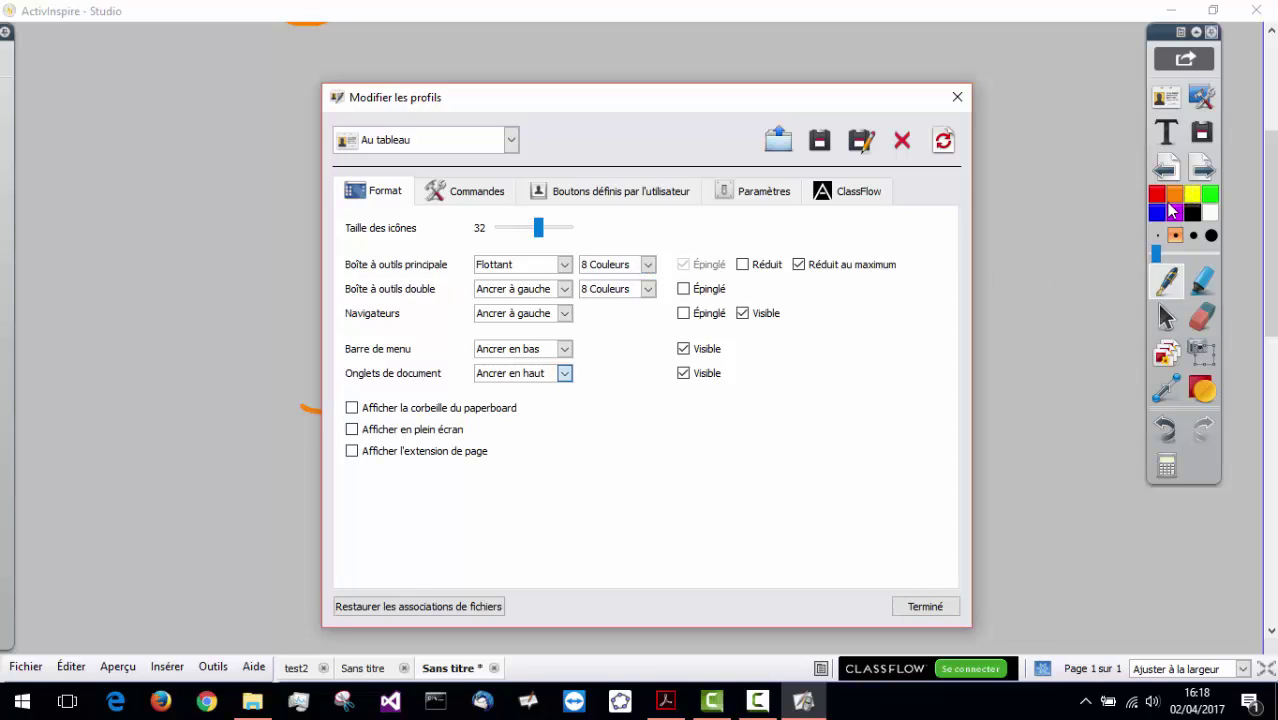
pyautogui.click(649, 265)
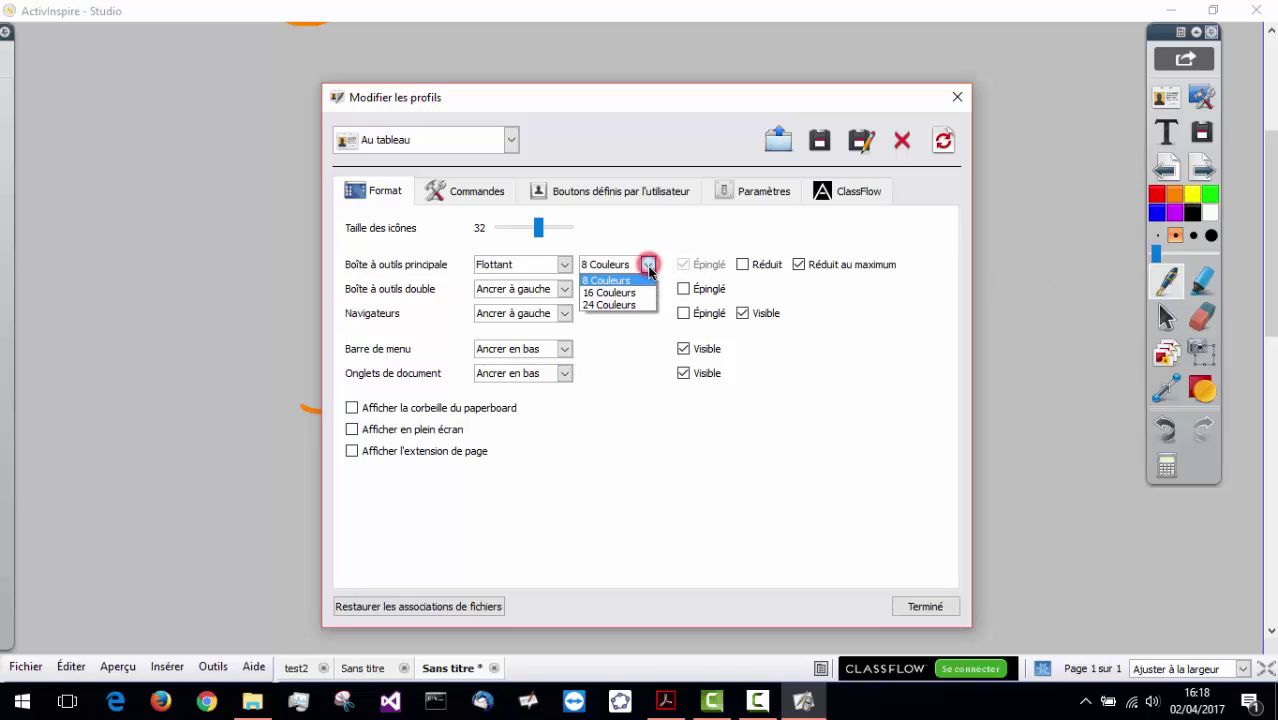
pyautogui.click(618, 292)
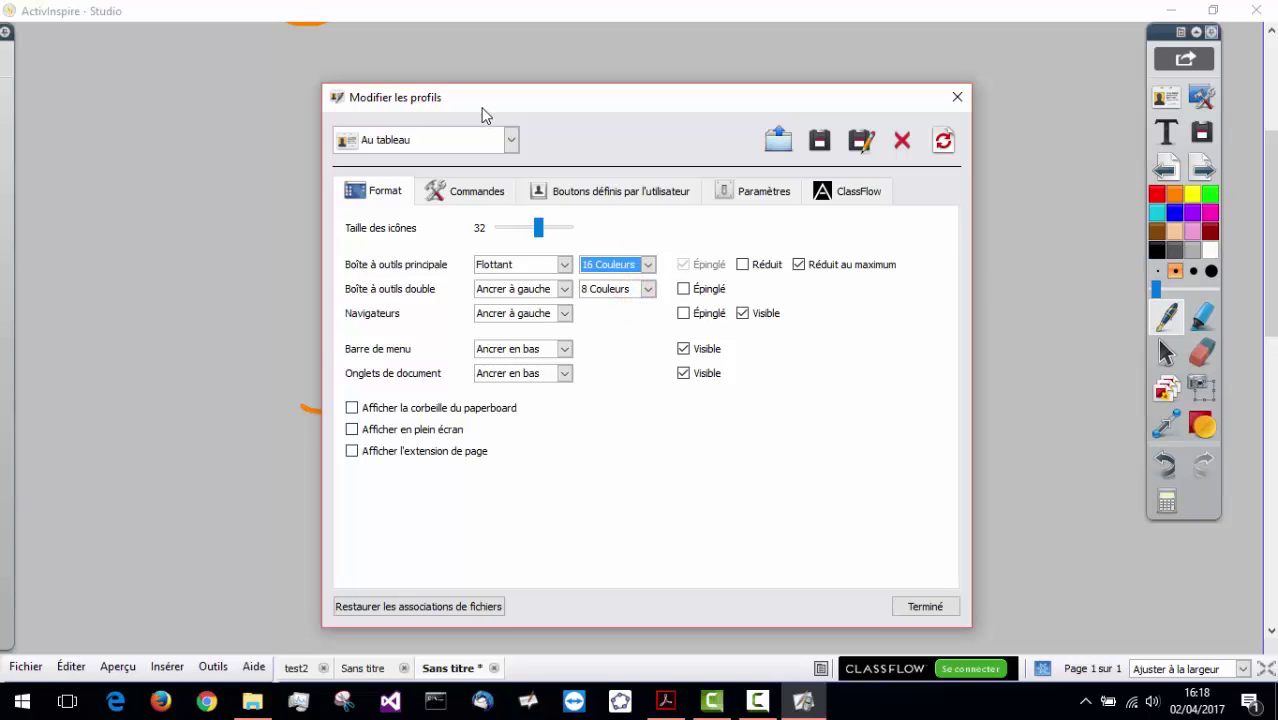
# Step: Review the available profiles and the Paperboard settings of the Au tableau profile, and return to its format settings
pyautogui.click(511, 141)
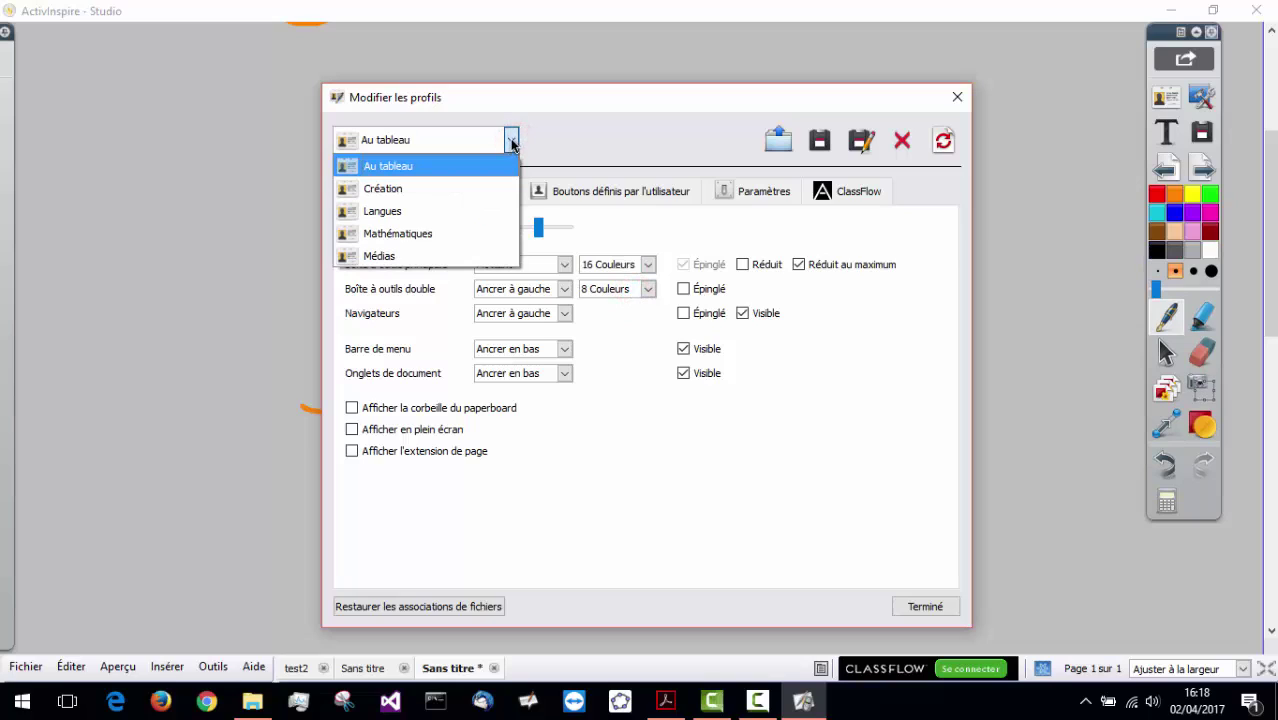
pyautogui.click(442, 168)
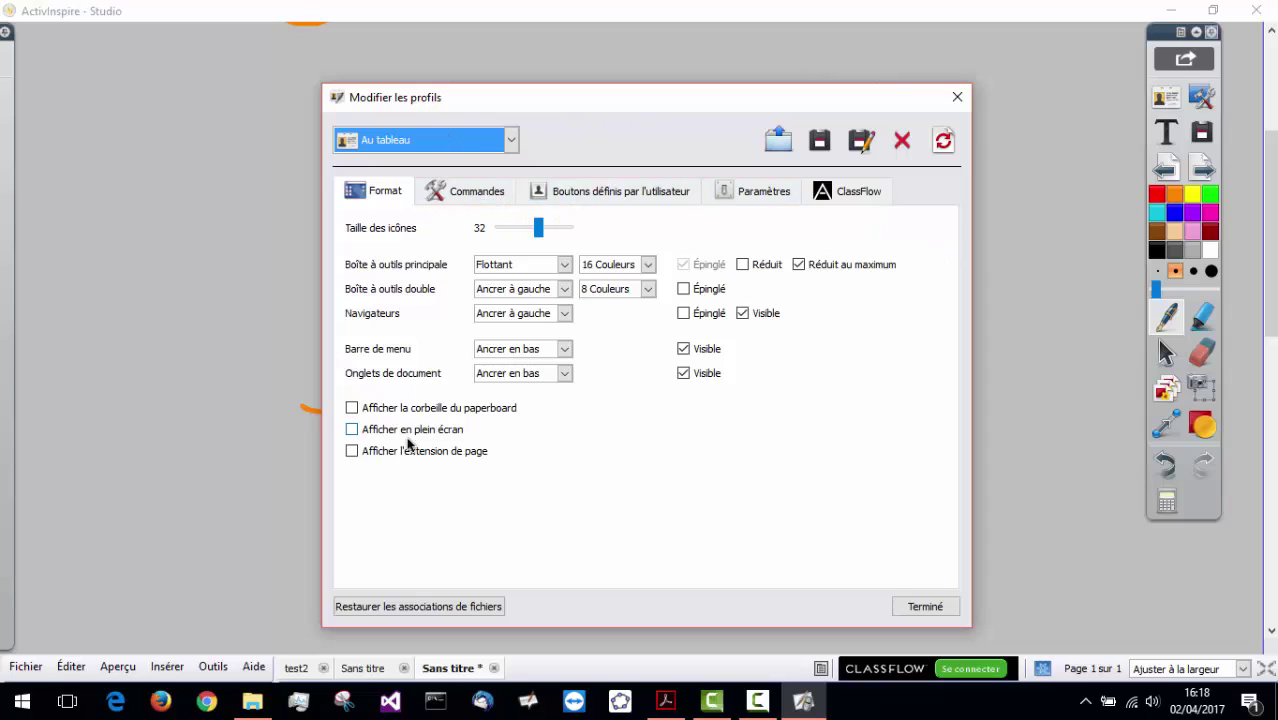
pyautogui.click(752, 193)
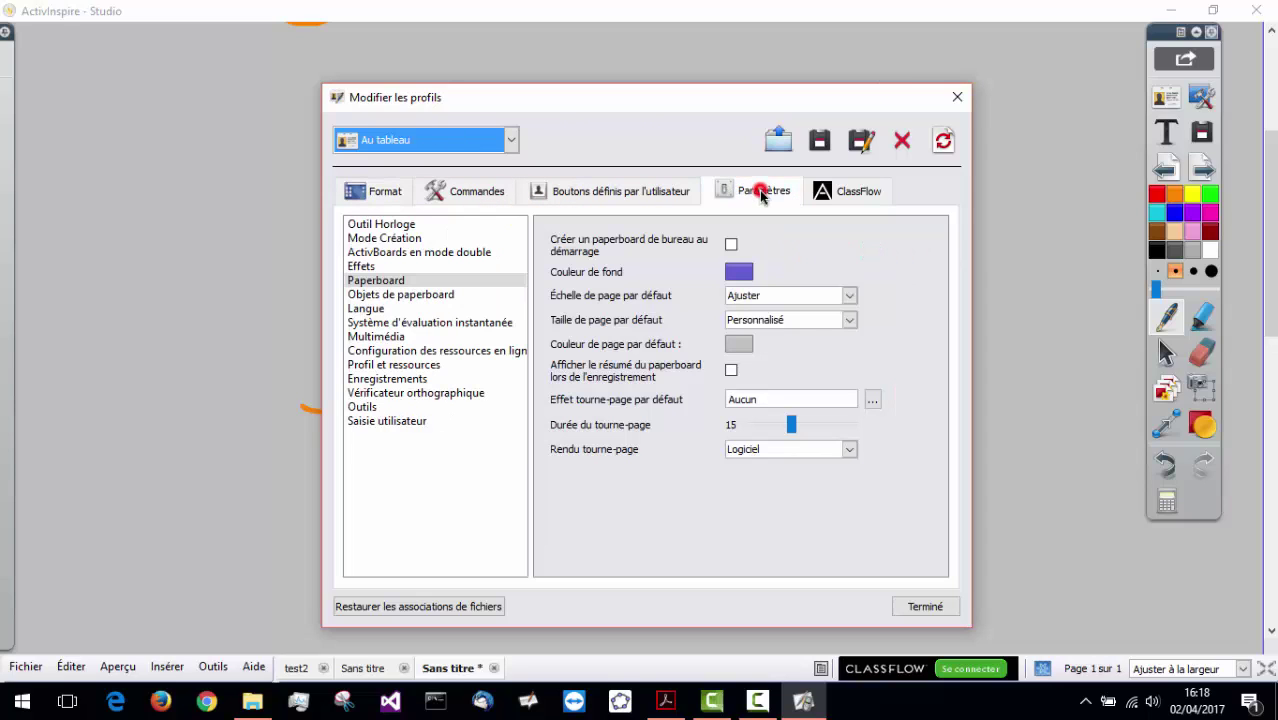
pyautogui.click(375, 285)
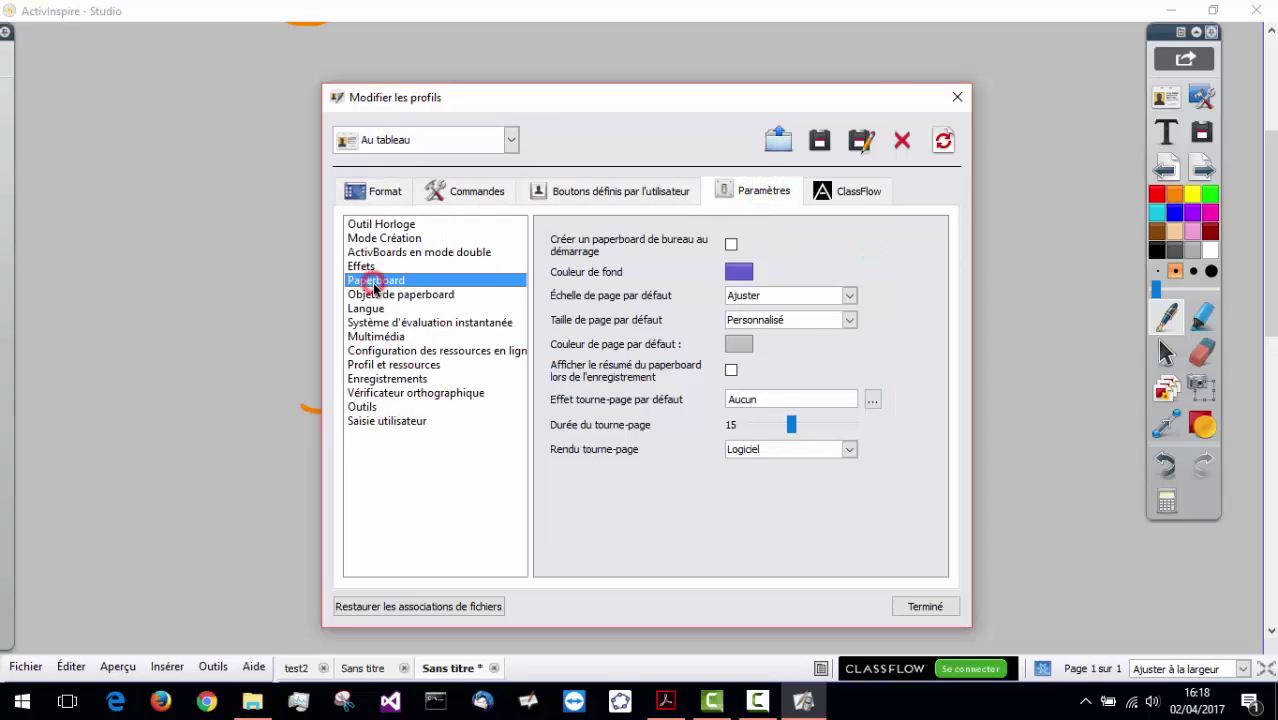
pyautogui.click(380, 195)
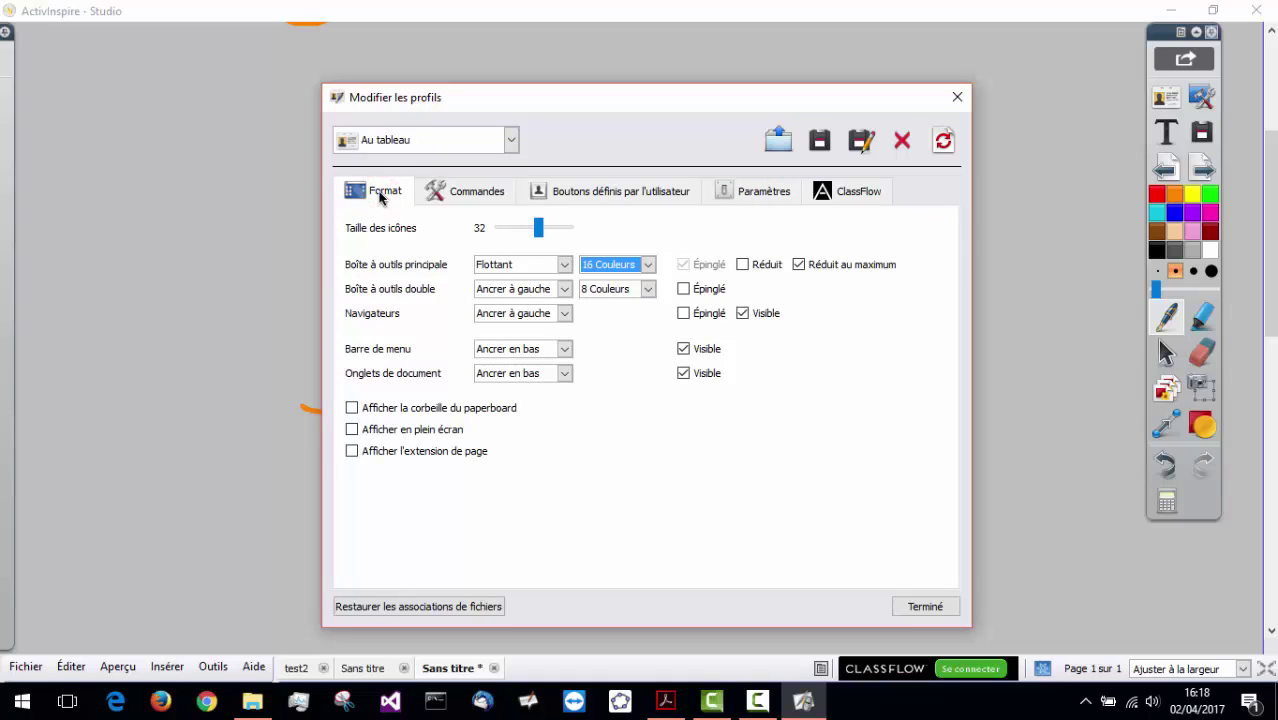
# Step: Move the Enregistrer command up one place in the Palette d'outils principale, browse the available commands, and finish editing the profile
pyautogui.click(468, 194)
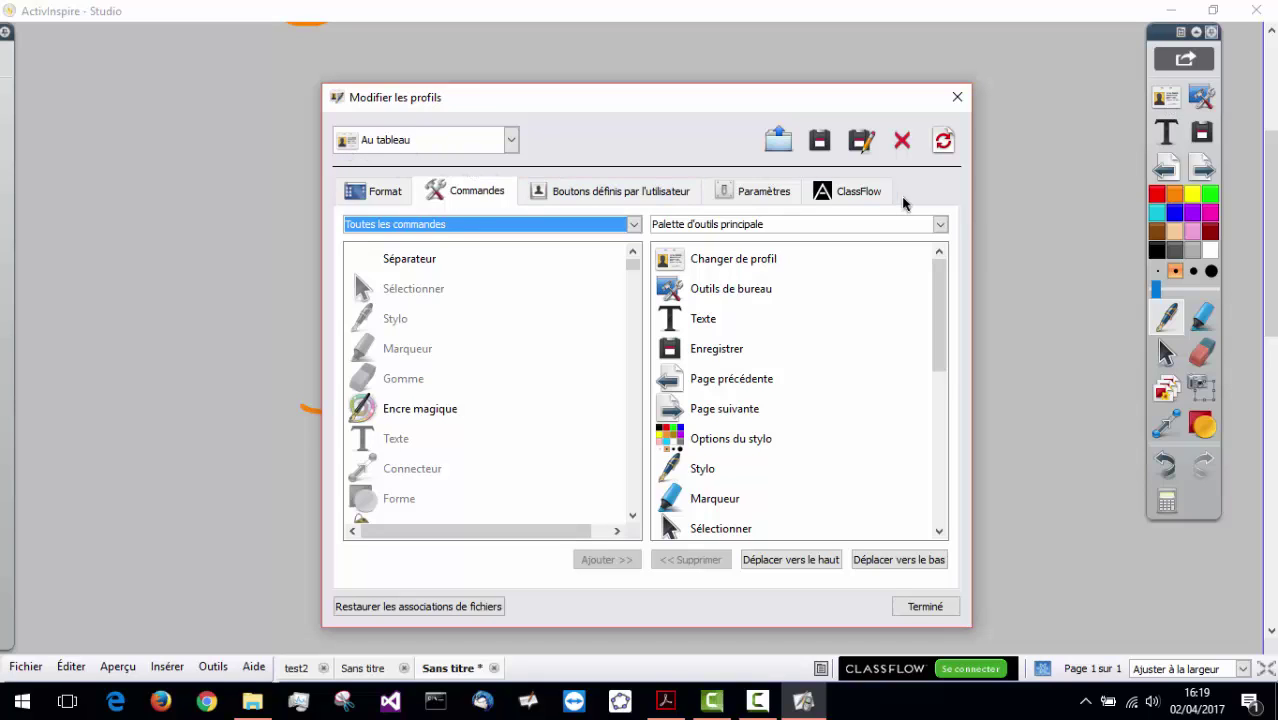
pyautogui.click(715, 355)
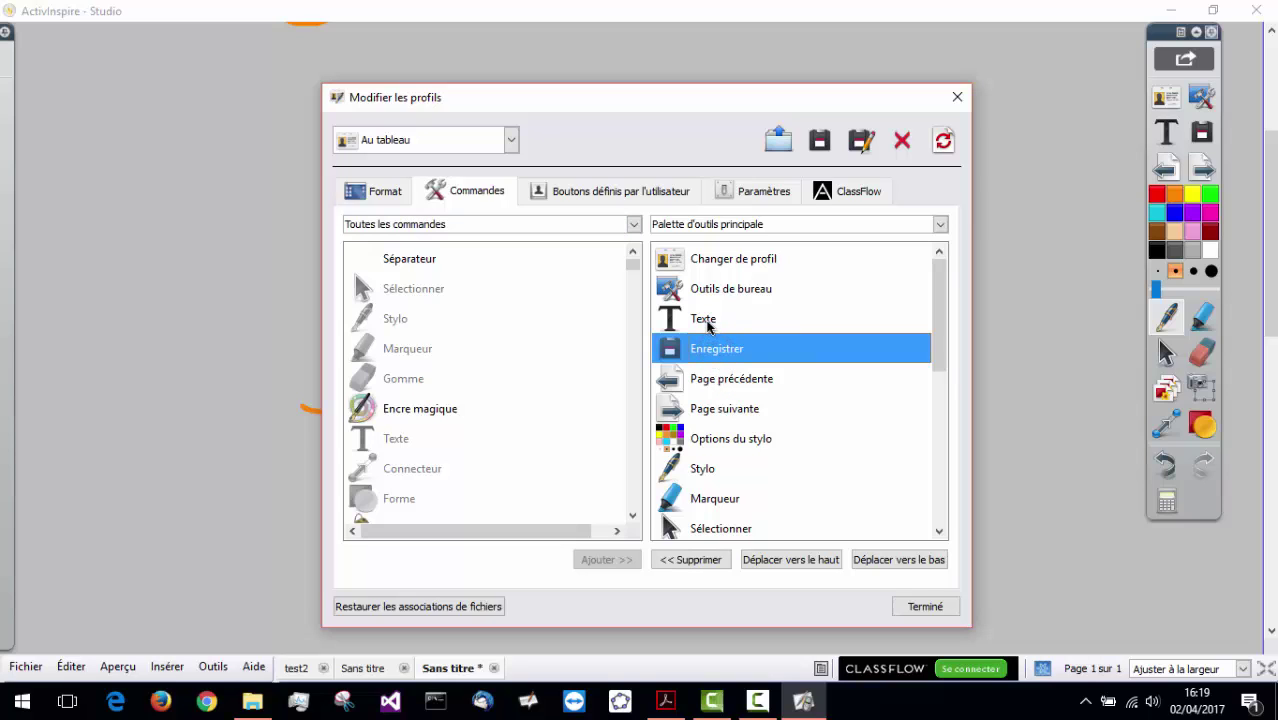
pyautogui.click(787, 565)
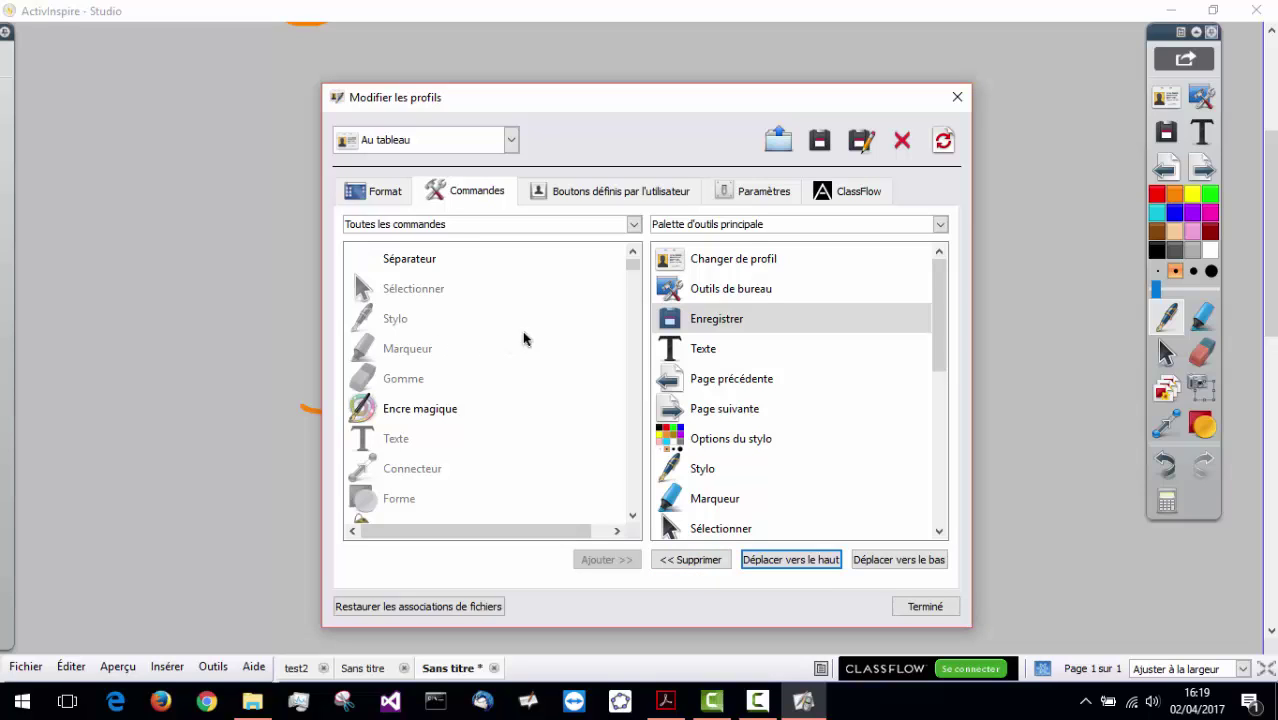
pyautogui.moveTo(631, 263); pyautogui.dragTo(631, 334)
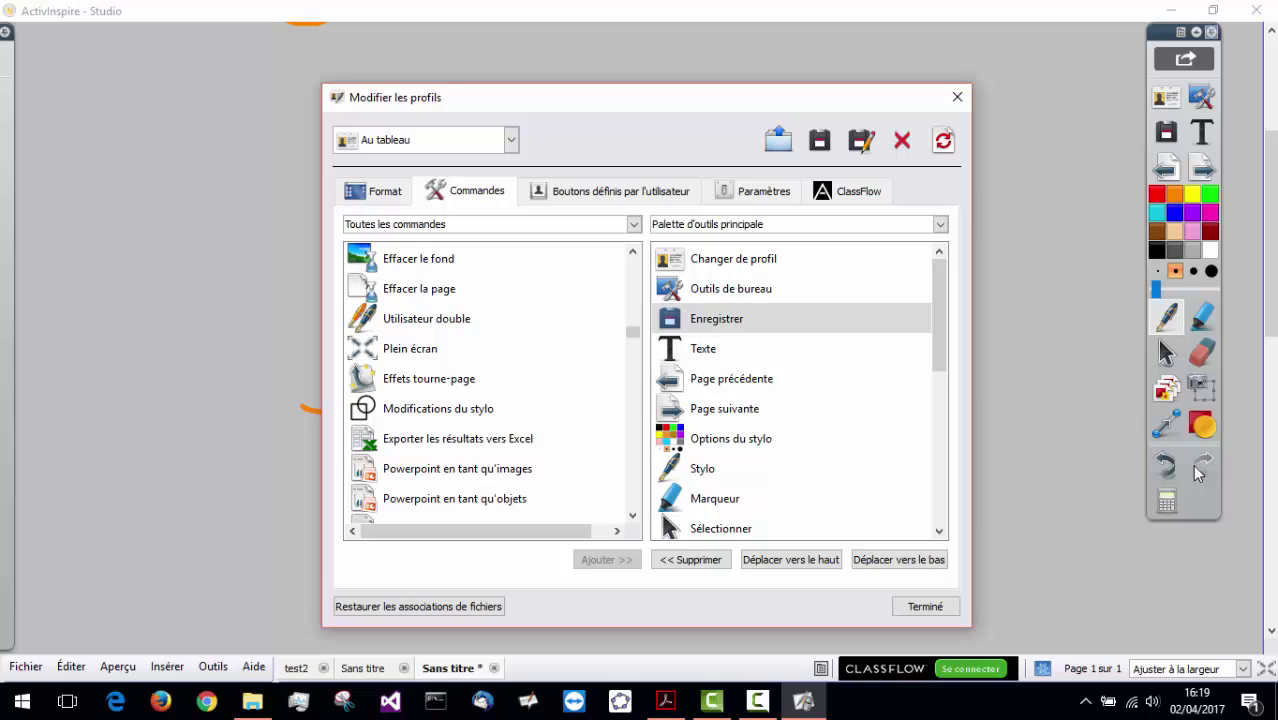
pyautogui.click(928, 606)
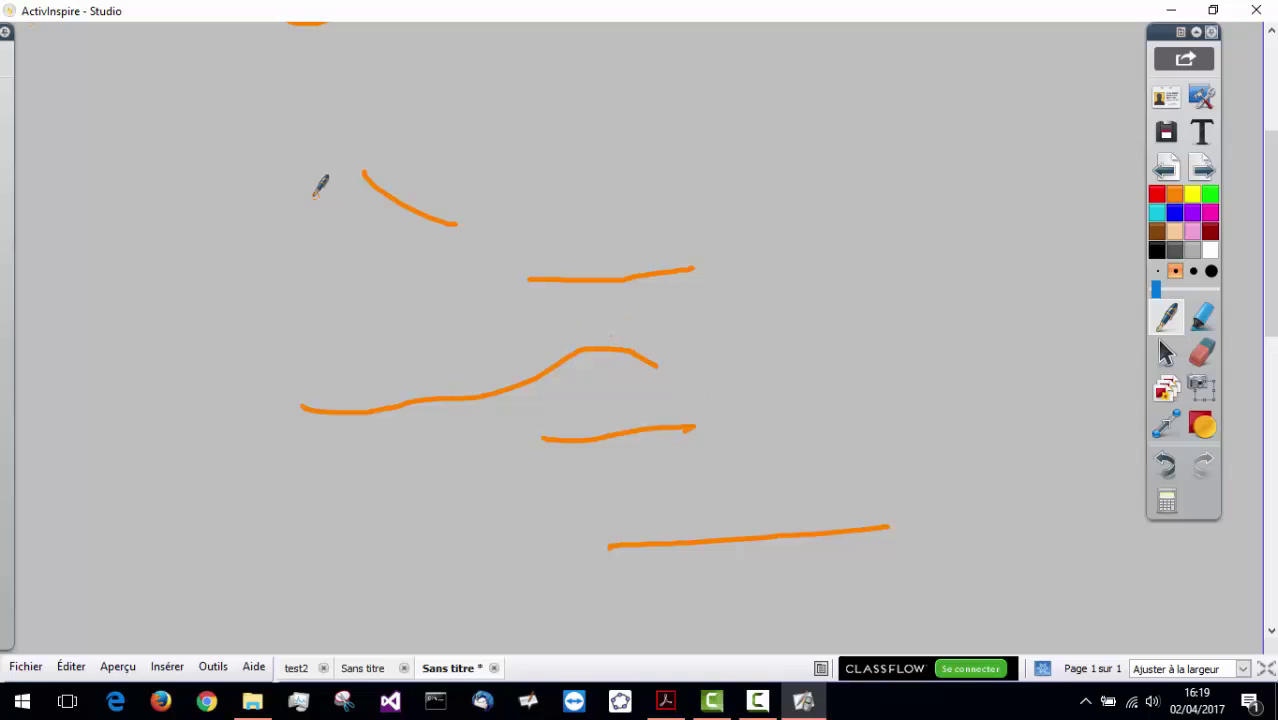
# Step: Draw a large looping orange freehand stroke across the upper-left part of the visible page
pyautogui.moveTo(200, 180)
pyautogui.mouseDown()
pyautogui.moveTo(300, 222)
pyautogui.moveTo(505, 197)
pyautogui.mouseUp()
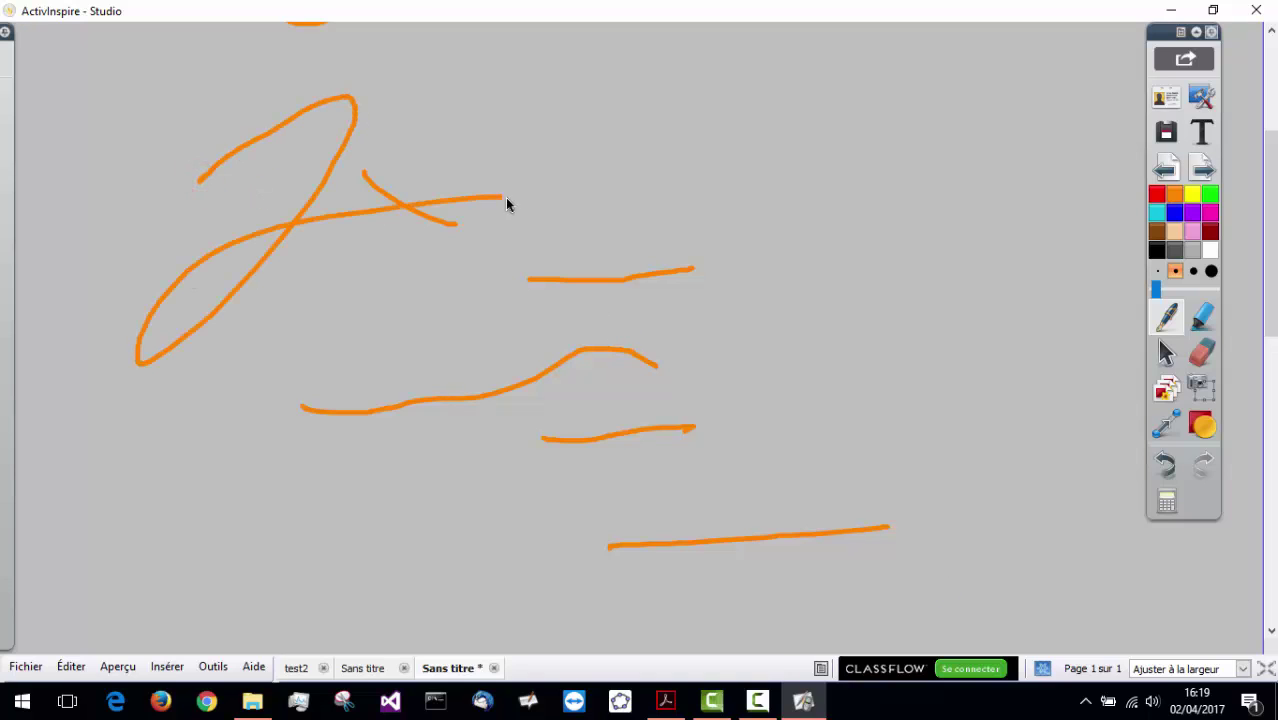
# Step: Apply the lined paper 02.as2 from the shared resources' Fonds > Papier folder as the page background
pyautogui.moveTo(3, 284)
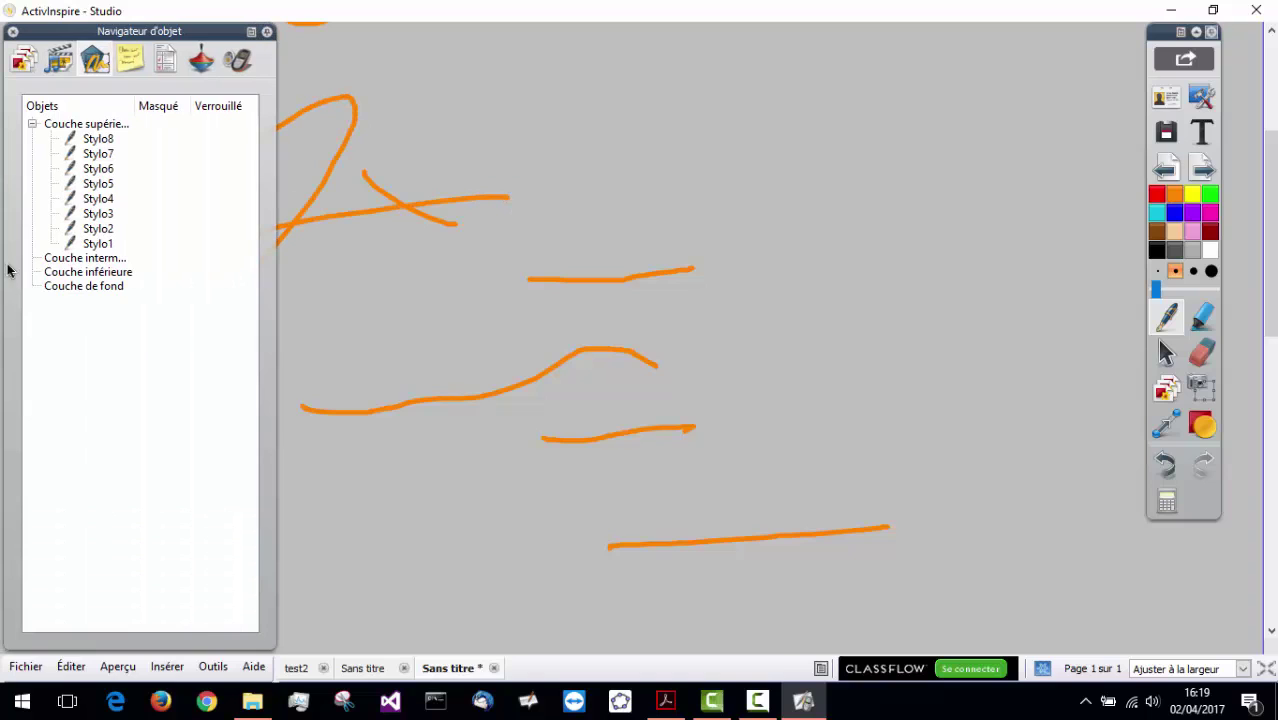
pyautogui.click(59, 60)
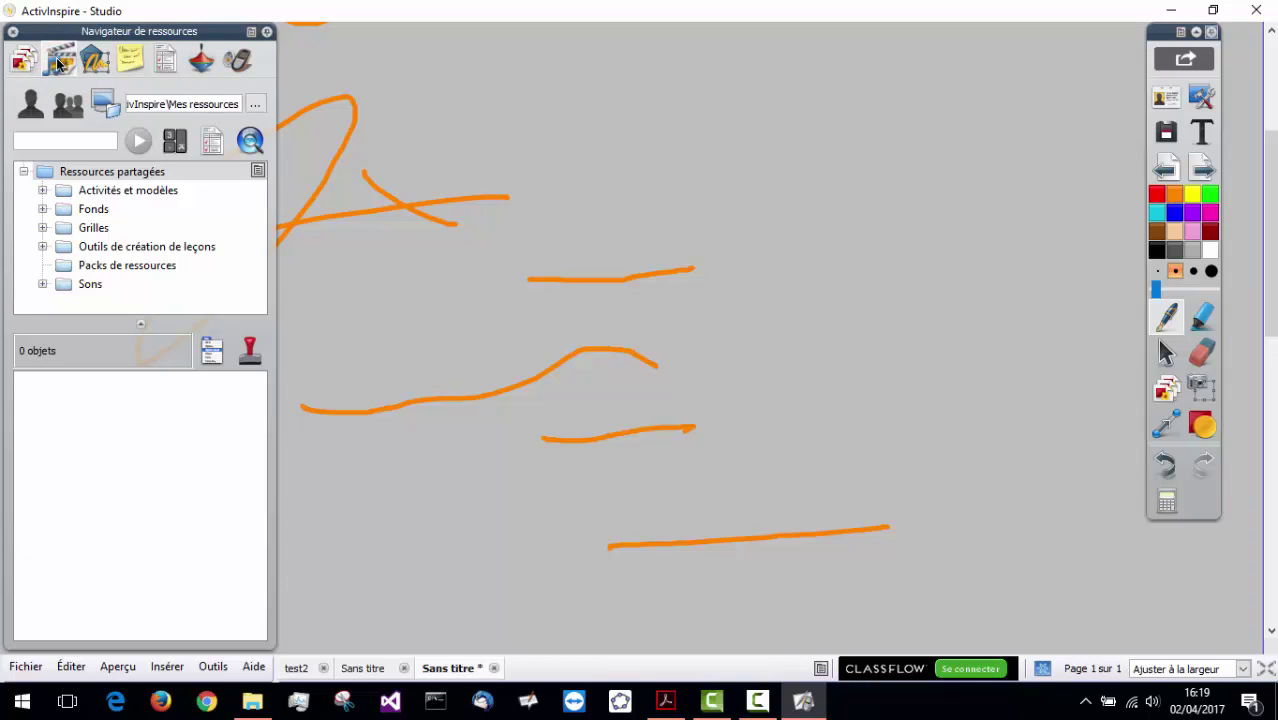
pyautogui.click(42, 209)
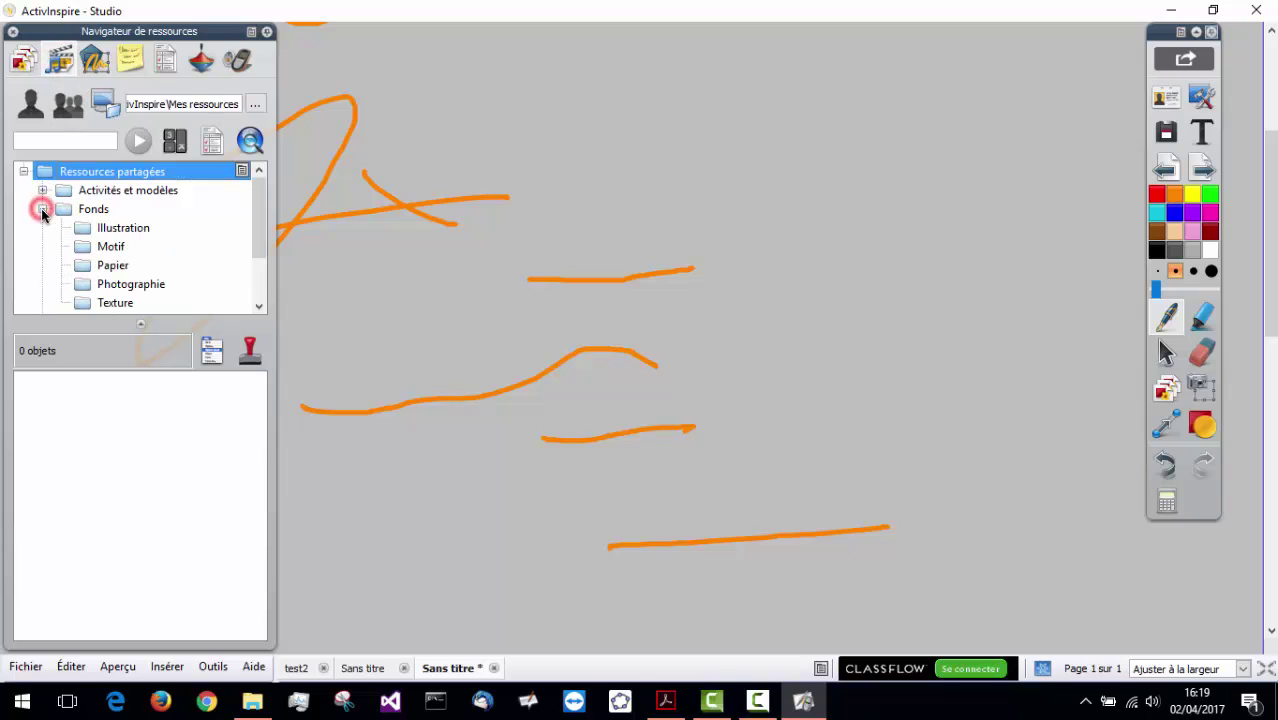
pyautogui.click(116, 229)
pyautogui.click(112, 248)
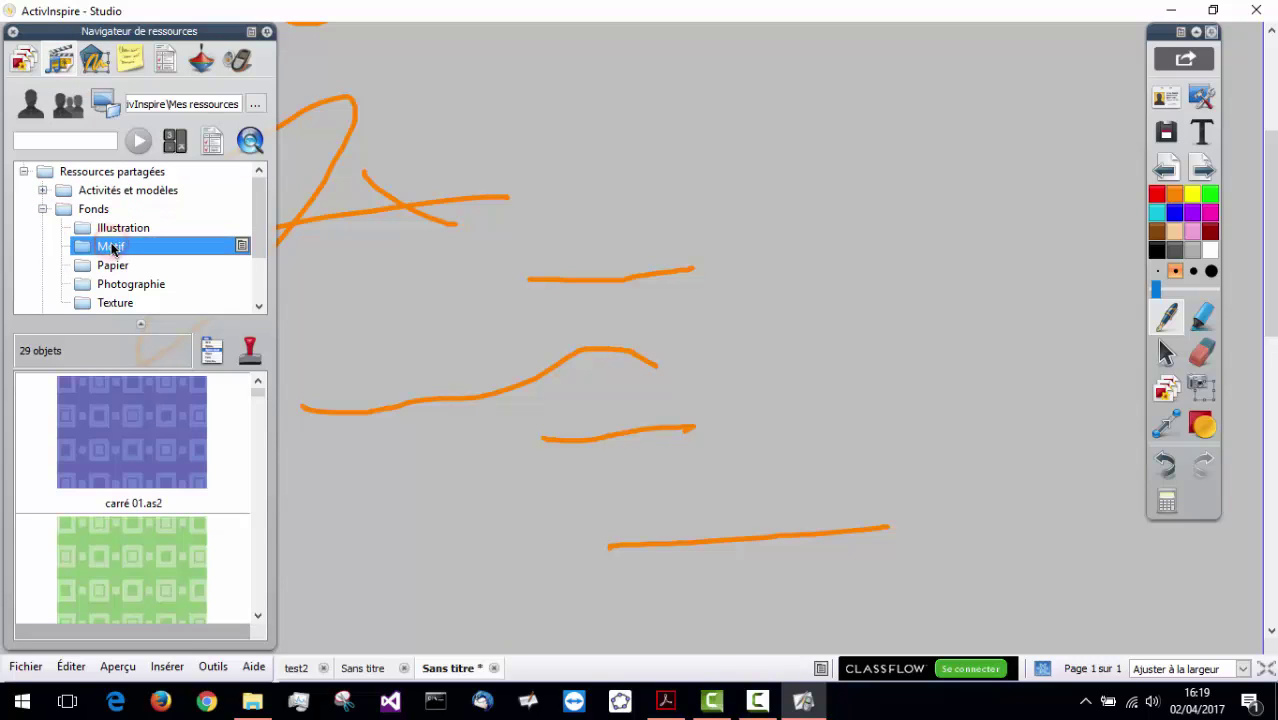
pyautogui.click(112, 266)
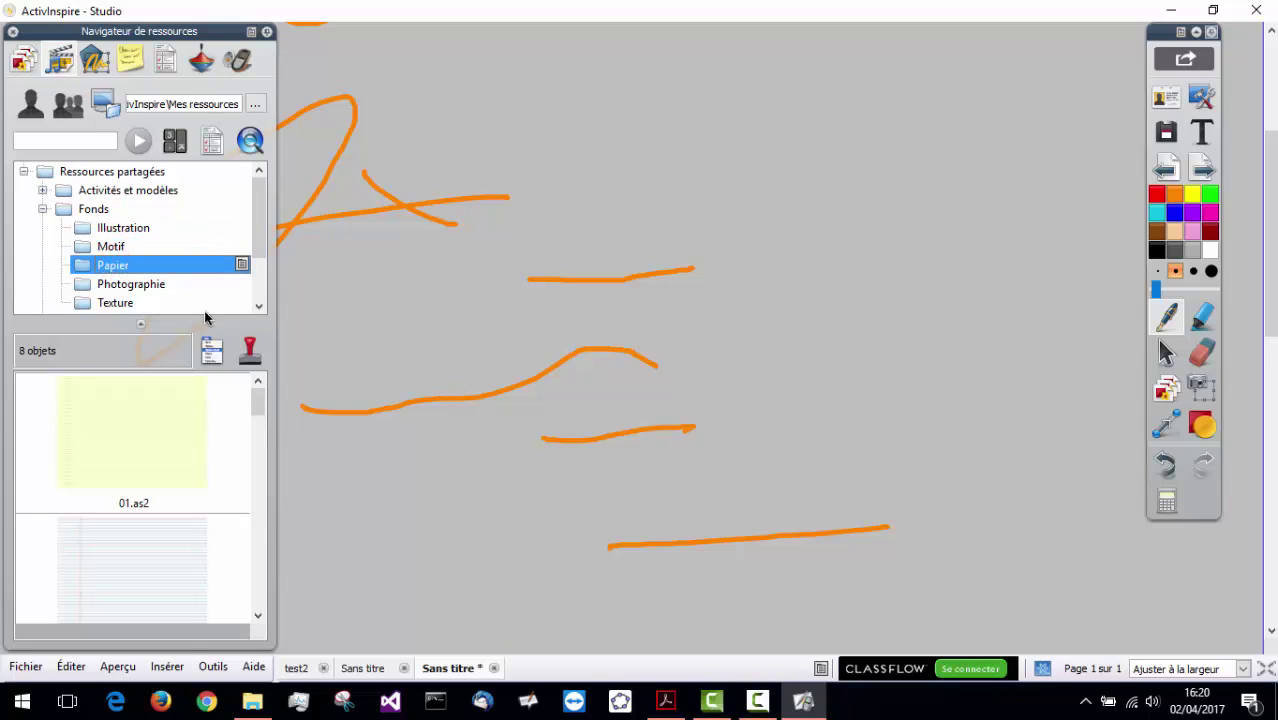
pyautogui.moveTo(254, 400); pyautogui.dragTo(253, 433)
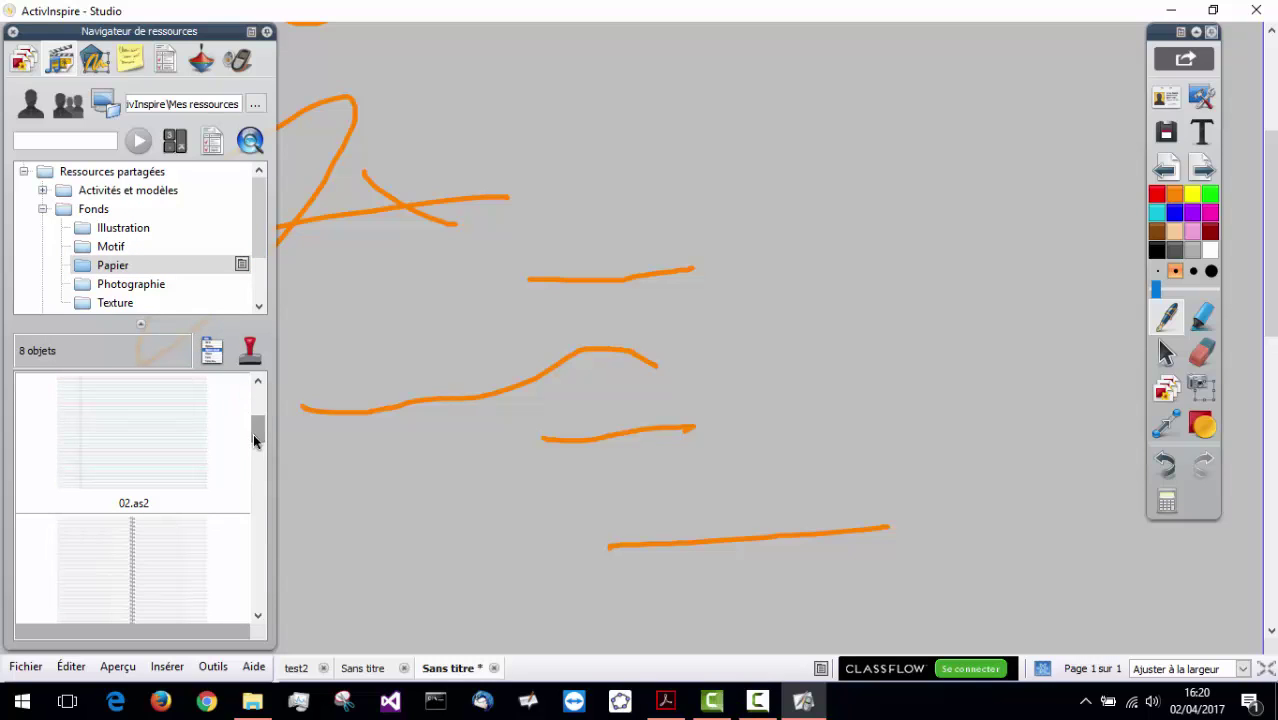
pyautogui.click(137, 440)
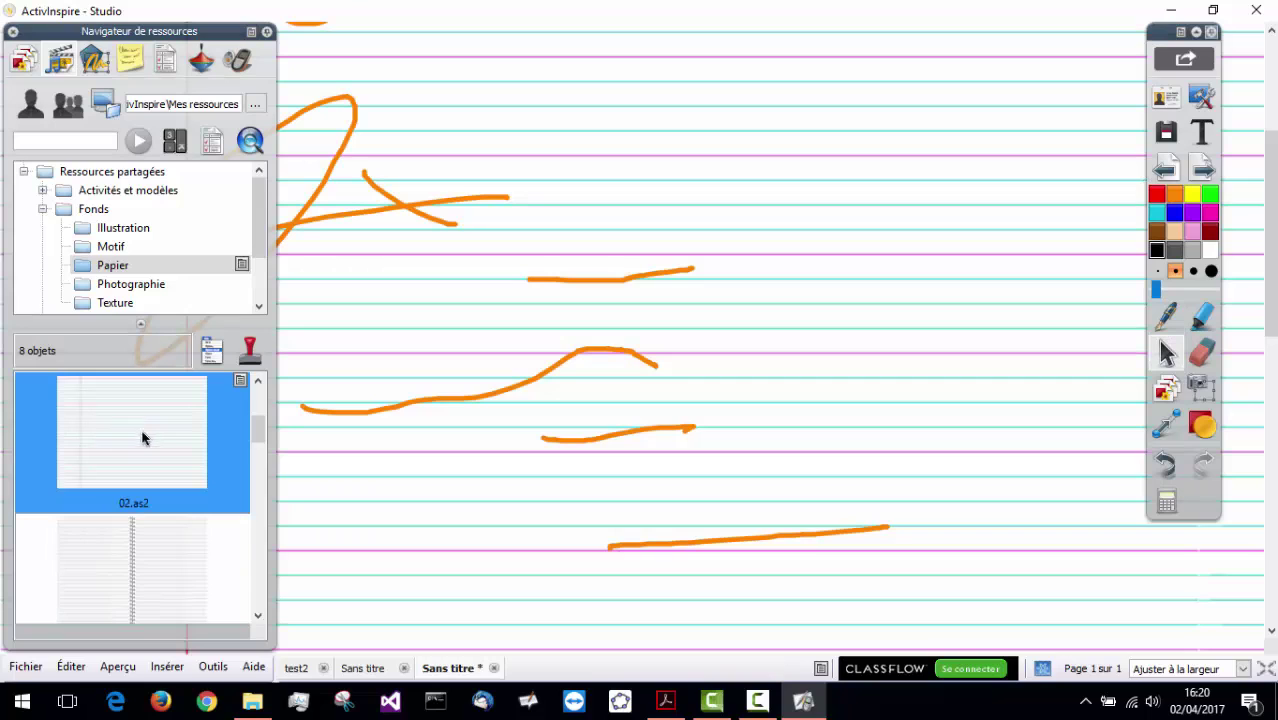
# Step: Replace the page background with the spiral-bound paper 05.as2 and look through the remaining Papier backgrounds
pyautogui.moveTo(256, 425); pyautogui.dragTo(252, 477)
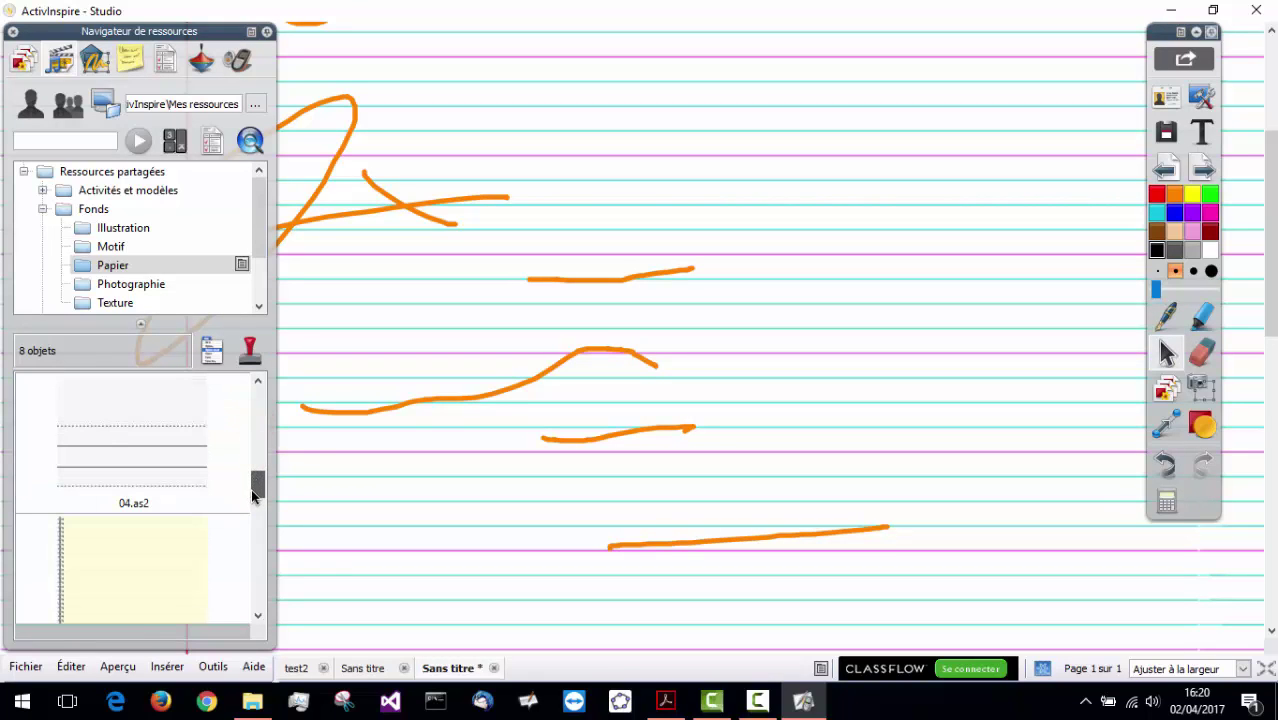
pyautogui.click(120, 547)
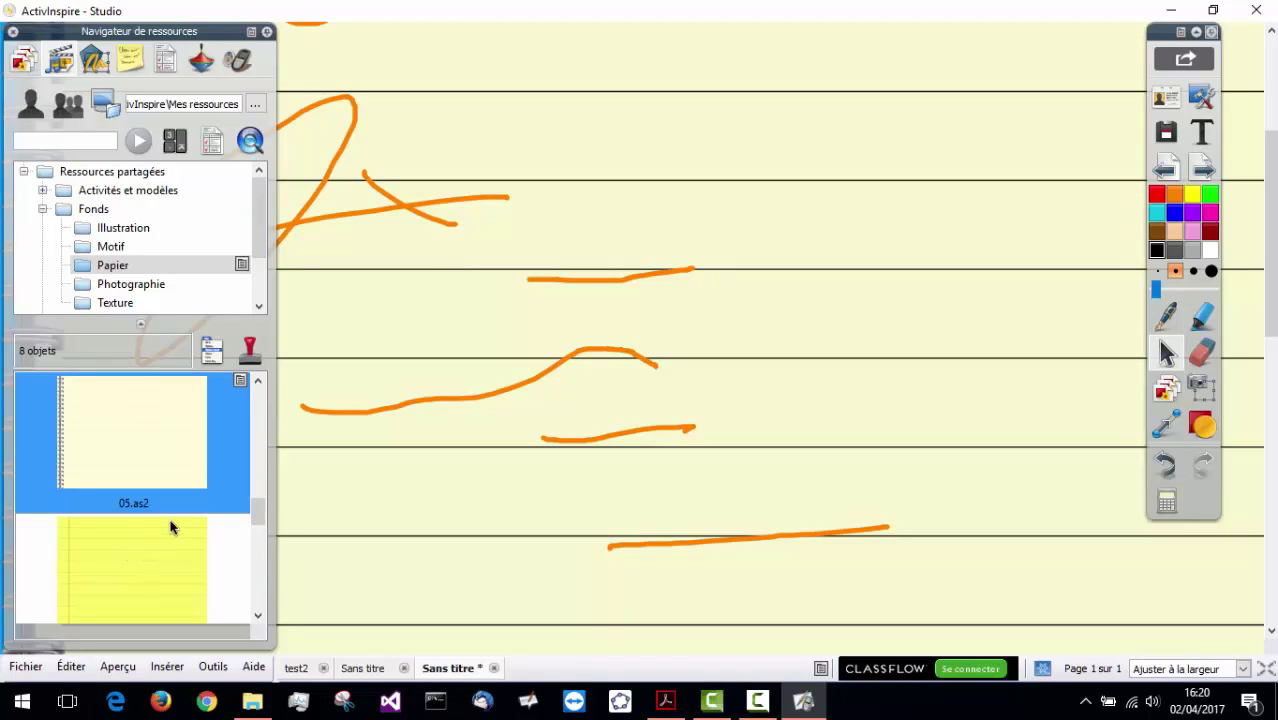
pyautogui.click(94, 610)
pyautogui.click(95, 614)
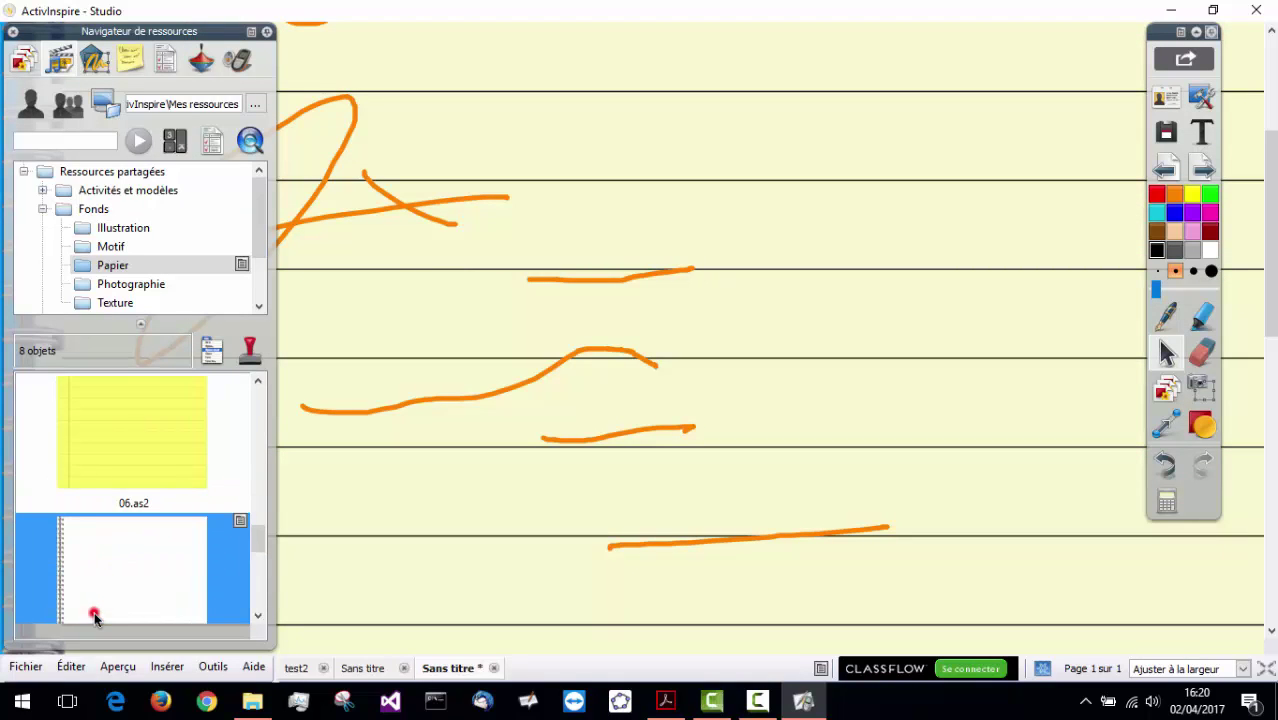
pyautogui.click(134, 437)
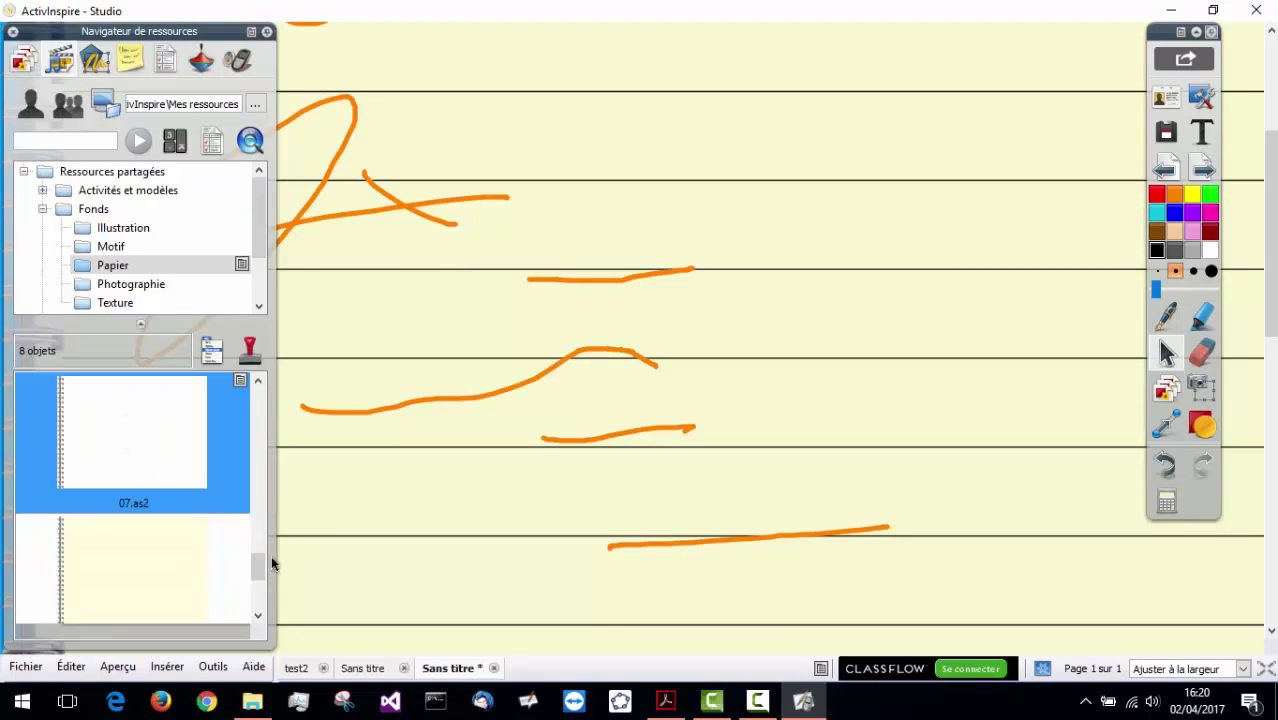
pyautogui.moveTo(255, 568)
pyautogui.mouseDown()
pyautogui.moveTo(258, 592)
pyautogui.moveTo(256, 565)
pyautogui.mouseUp()
# Step: Apply the vertical line grid grille 01.ao2 from the Grilles > Lignes verticales resources to the page
pyautogui.moveTo(262, 205); pyautogui.dragTo(262, 249)
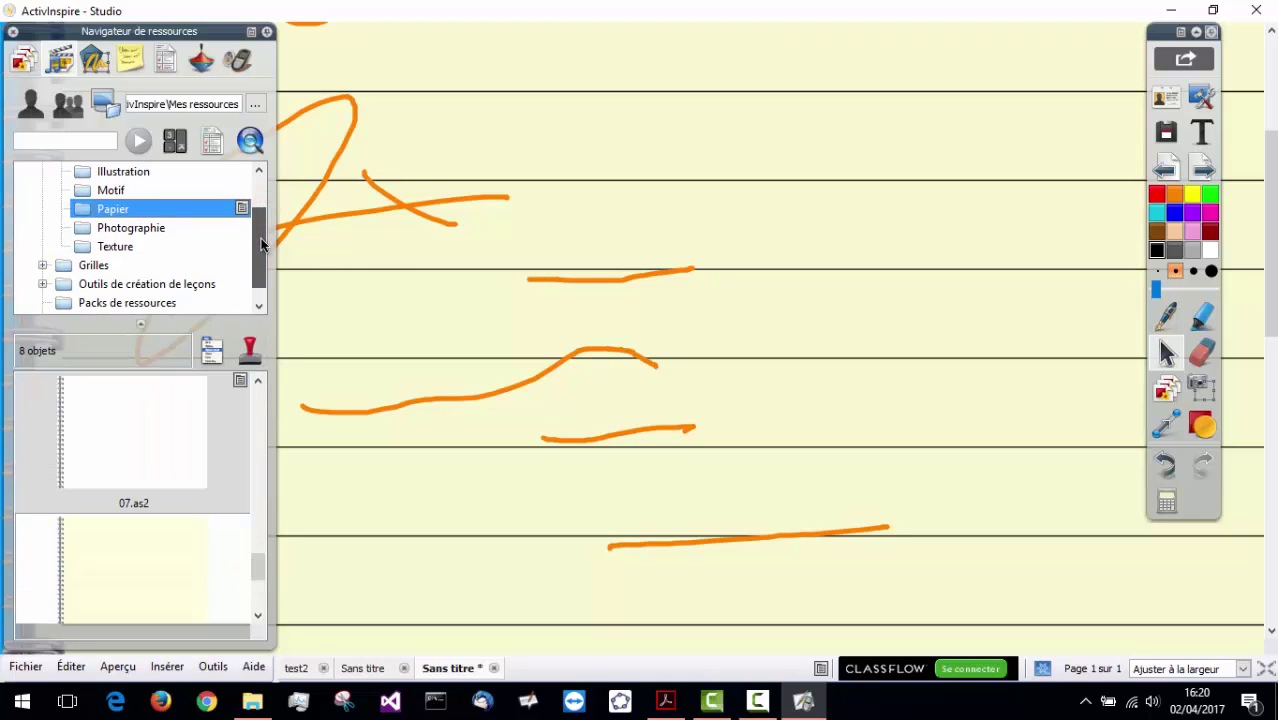
pyautogui.click(42, 265)
pyautogui.moveTo(256, 226); pyautogui.dragTo(258, 262)
pyautogui.click(148, 266)
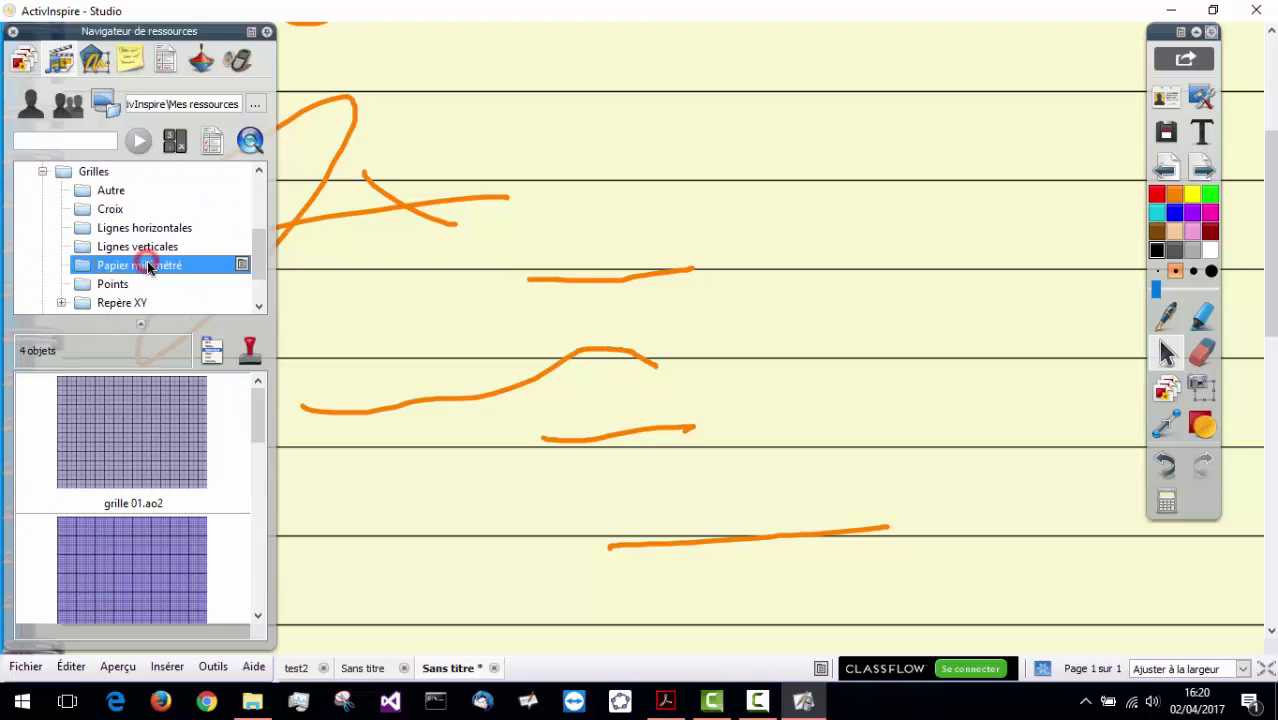
pyautogui.click(151, 248)
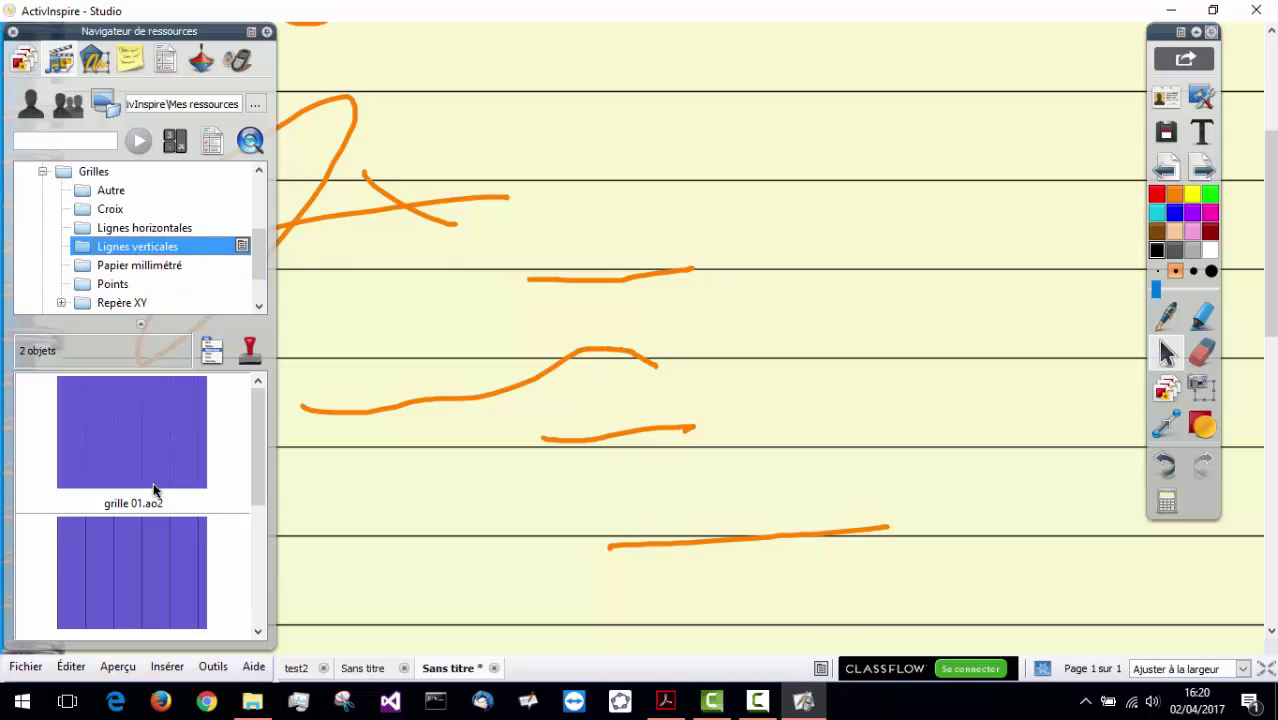
pyautogui.doubleClick(151, 425)
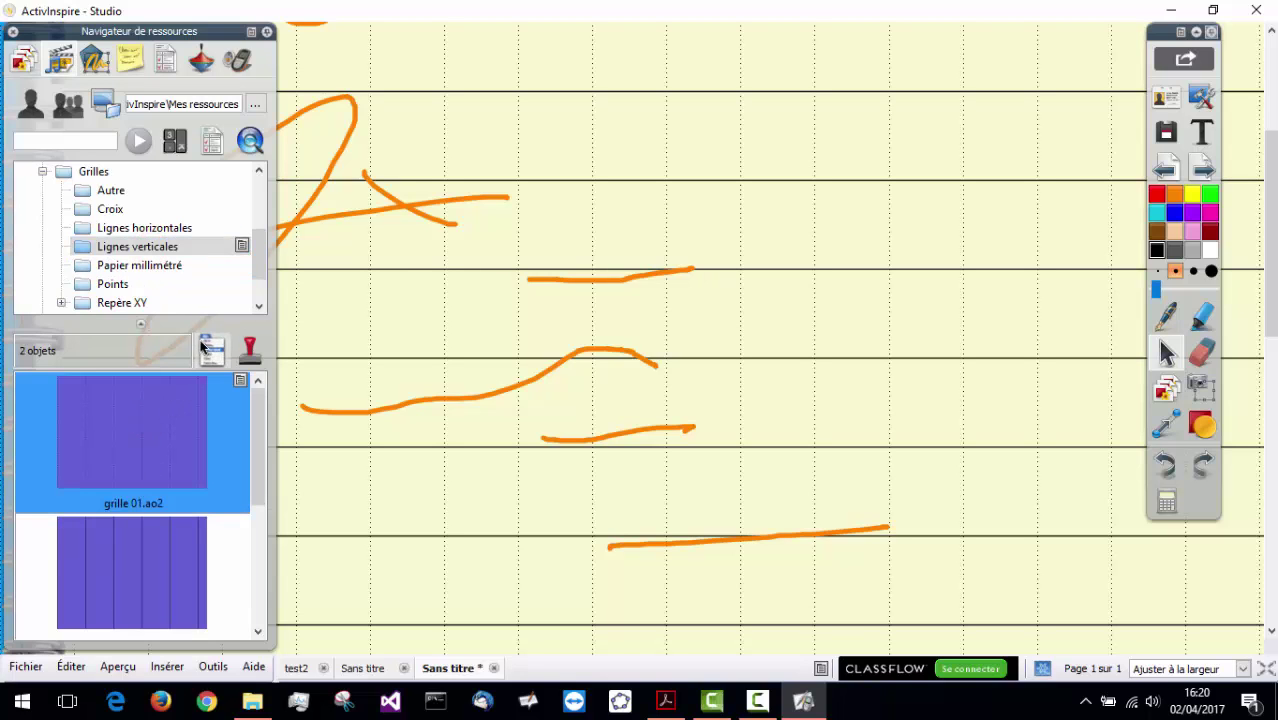
# Step: Look at the Papier millimétré grids, select grille 02.ao2, and go back to the Fonds folders in the resource list
pyautogui.click(145, 268)
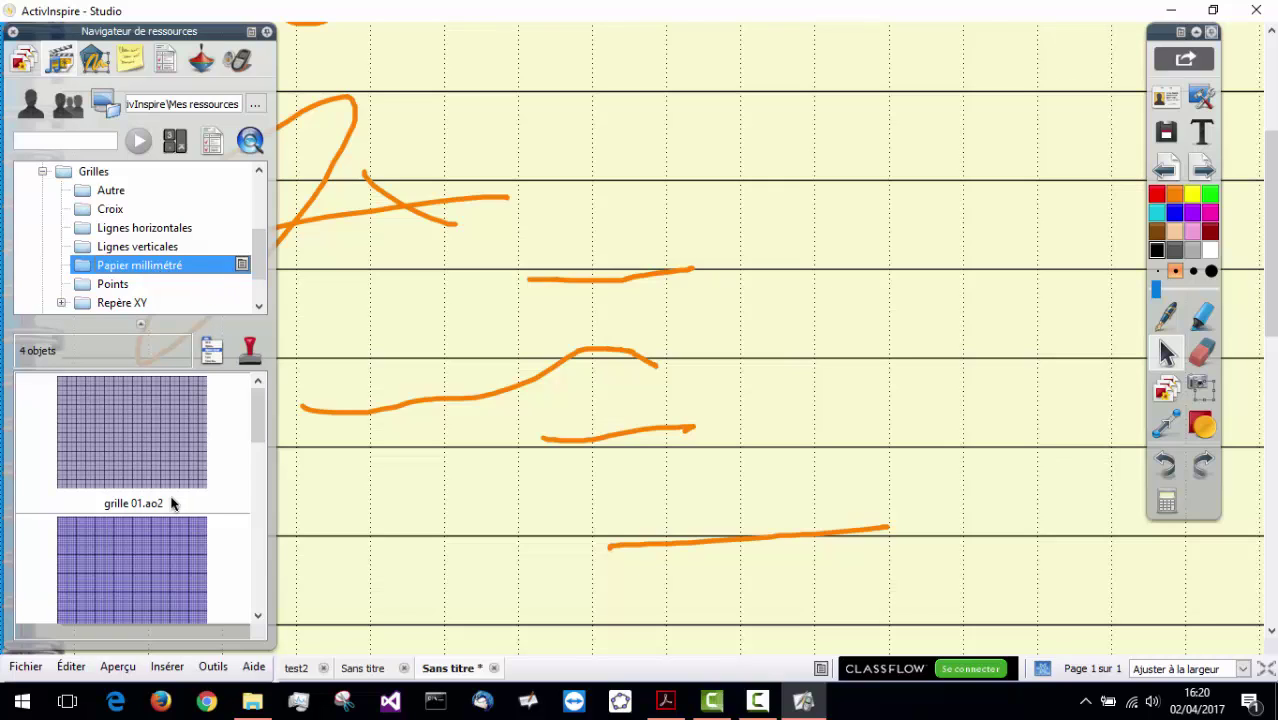
pyautogui.click(157, 562)
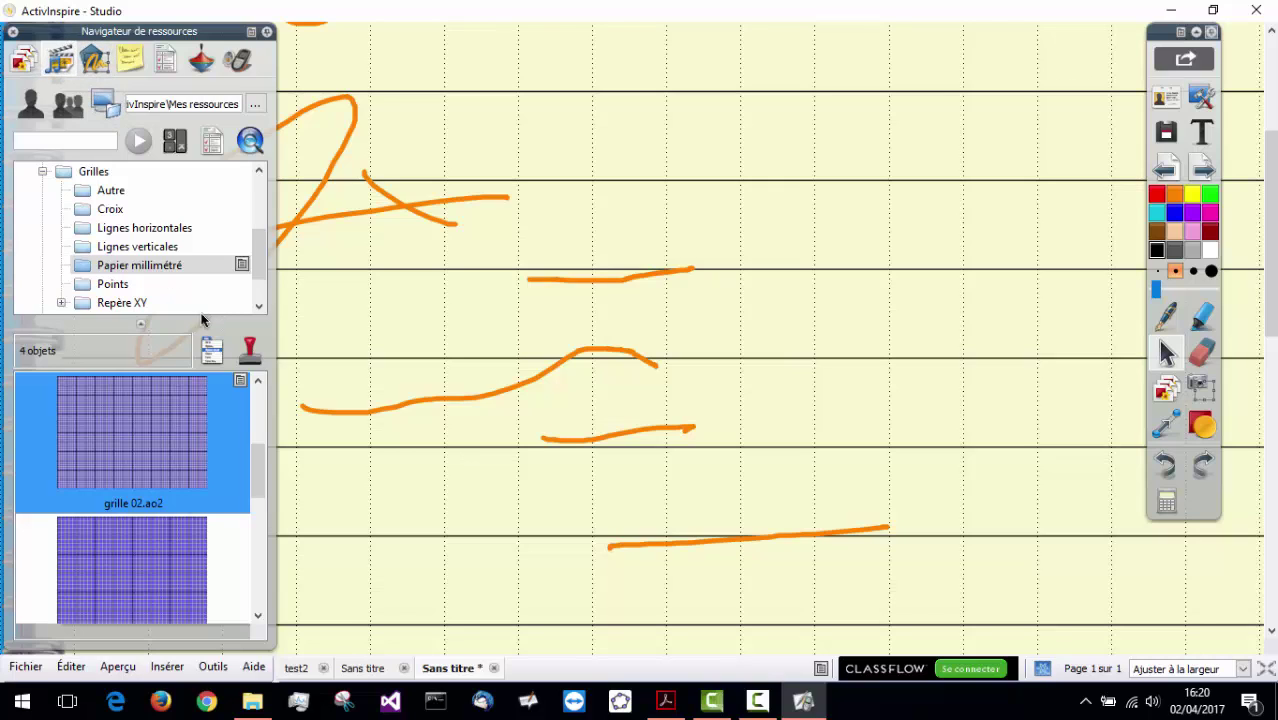
pyautogui.moveTo(253, 270); pyautogui.dragTo(255, 228)
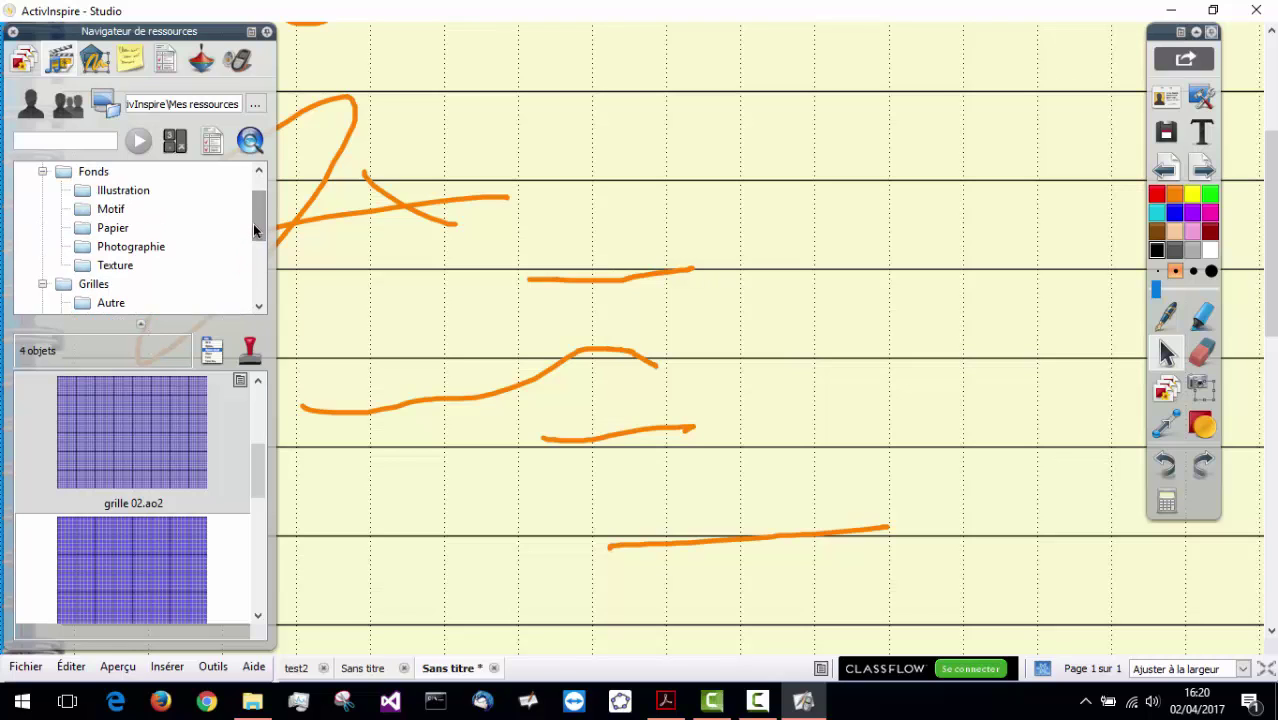
# Step: Set the page background to a paint-pot gradient running from white to black
pyautogui.click(26, 667)
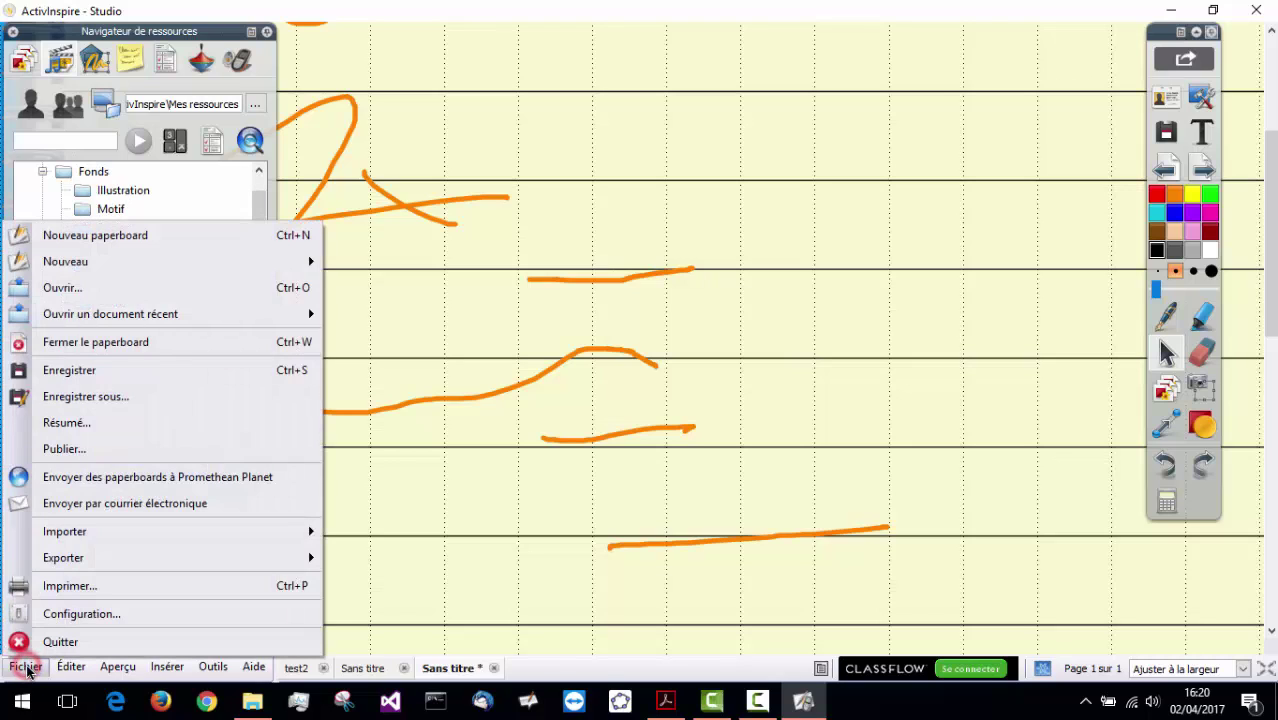
pyautogui.moveTo(72, 667)
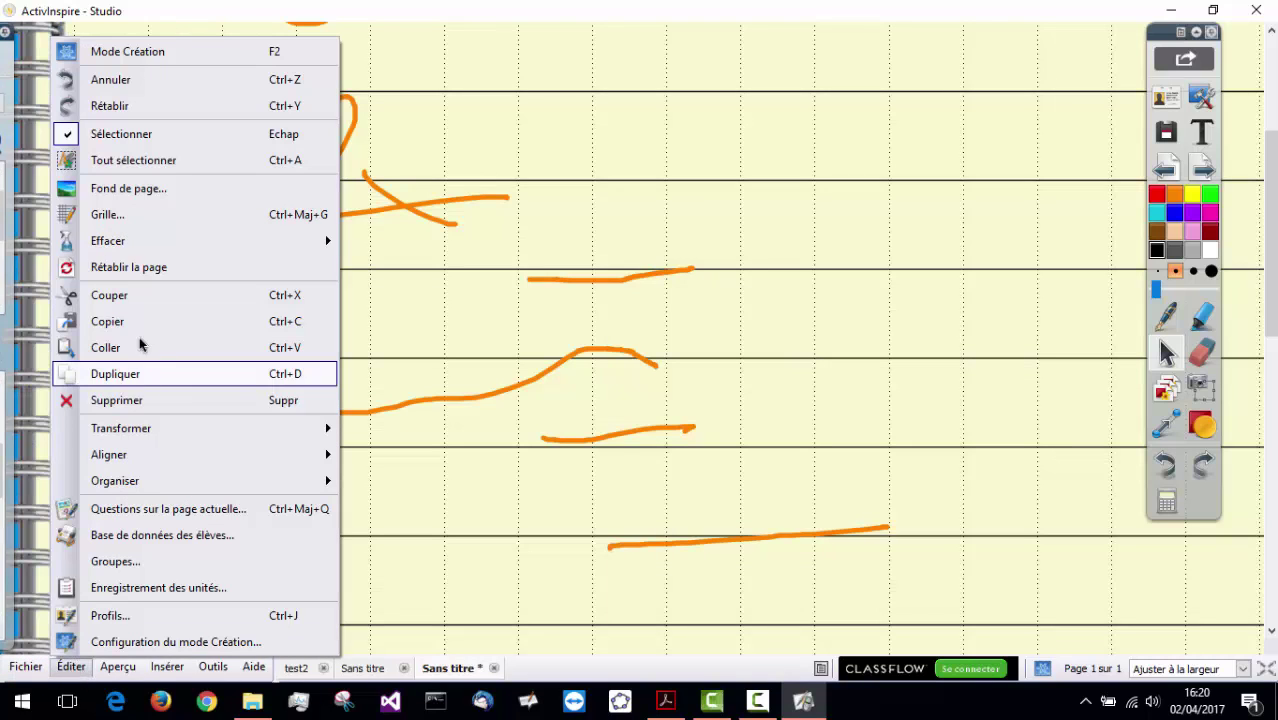
pyautogui.moveTo(140, 243)
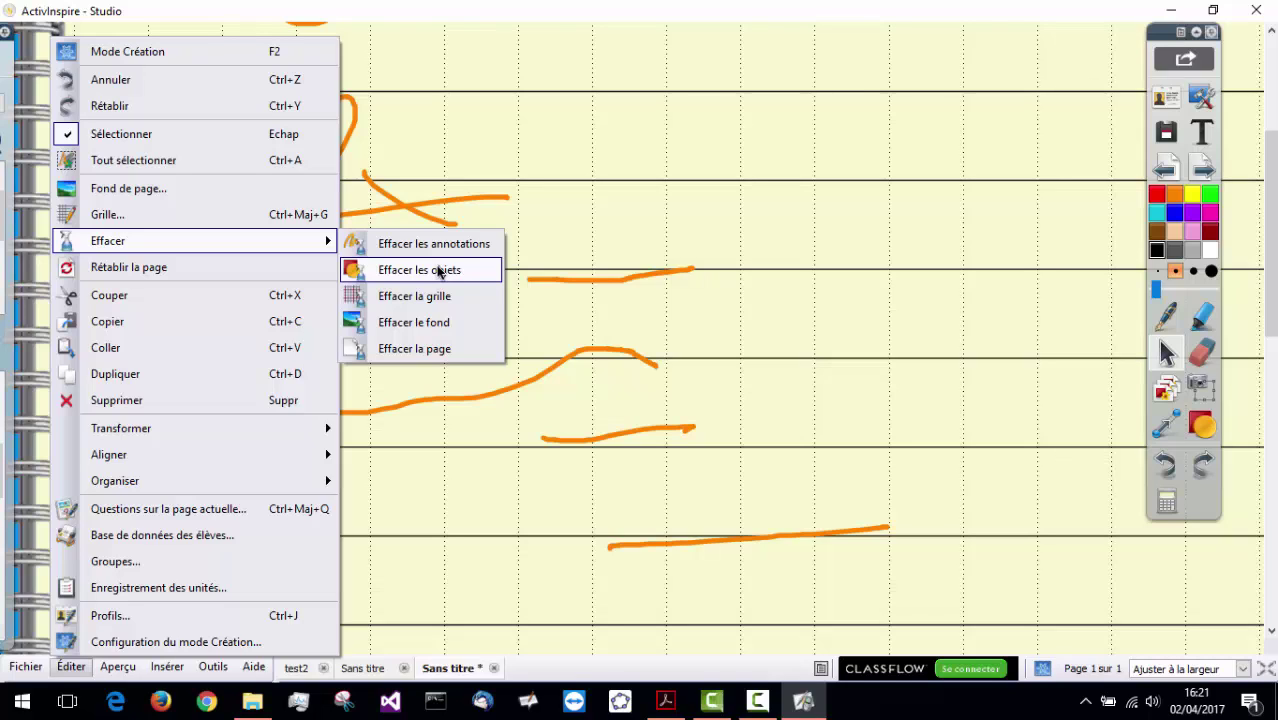
pyautogui.click(142, 188)
pyautogui.click(24, 159)
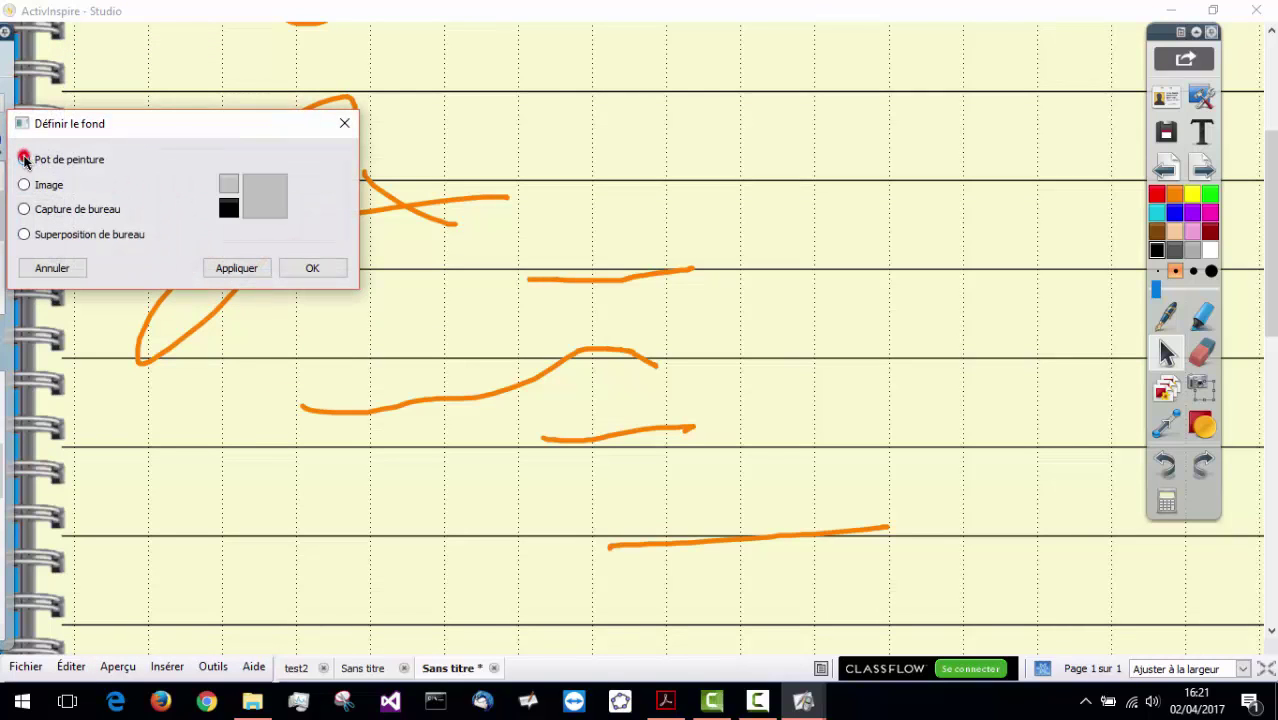
pyautogui.click(228, 184)
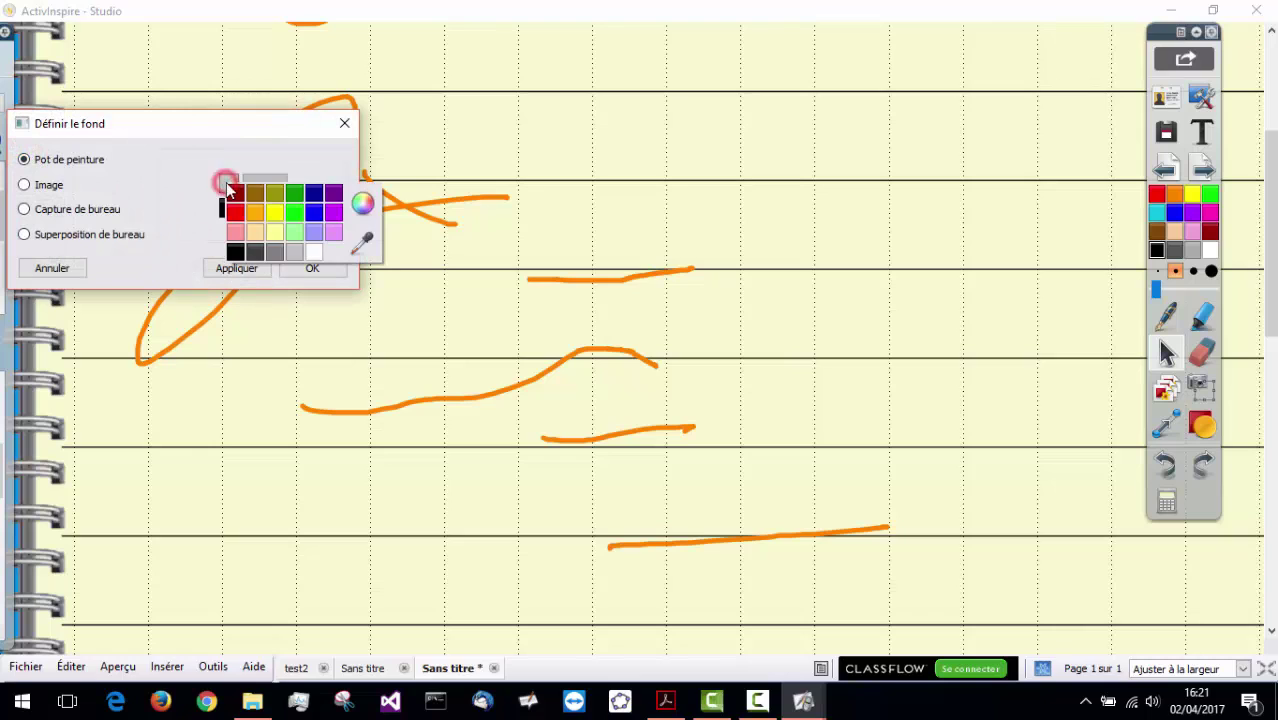
pyautogui.click(314, 251)
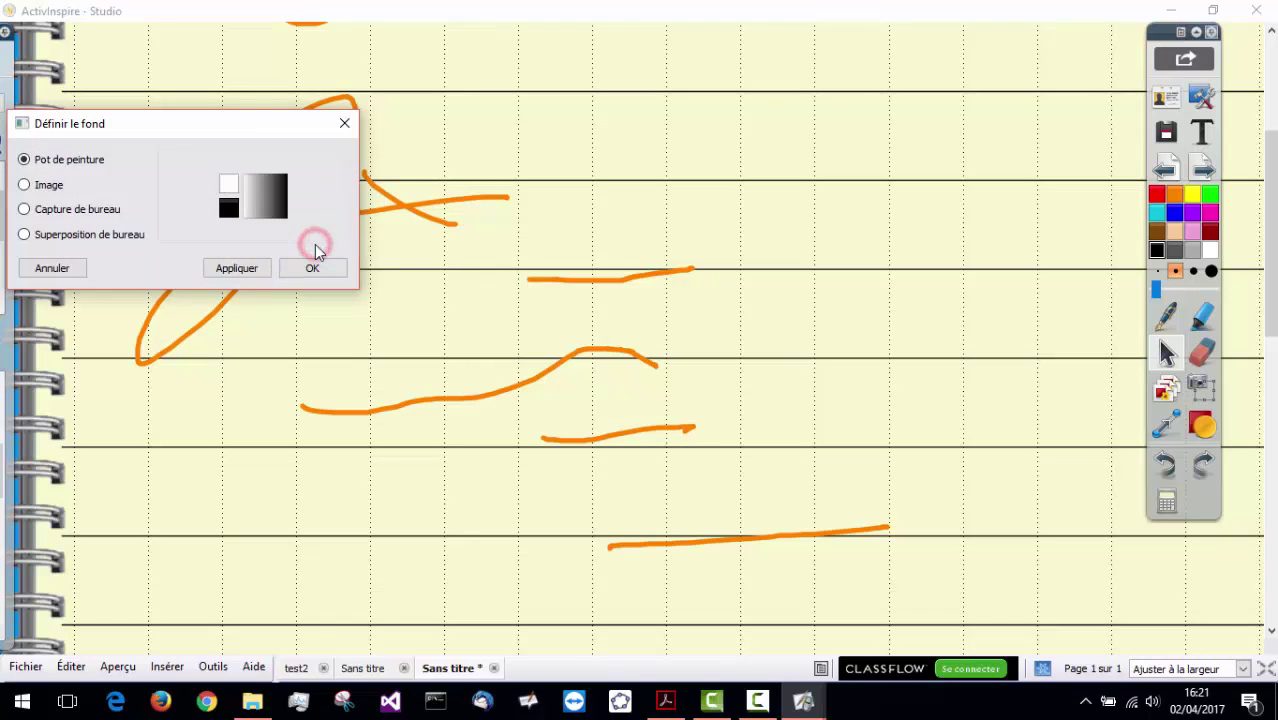
pyautogui.click(240, 268)
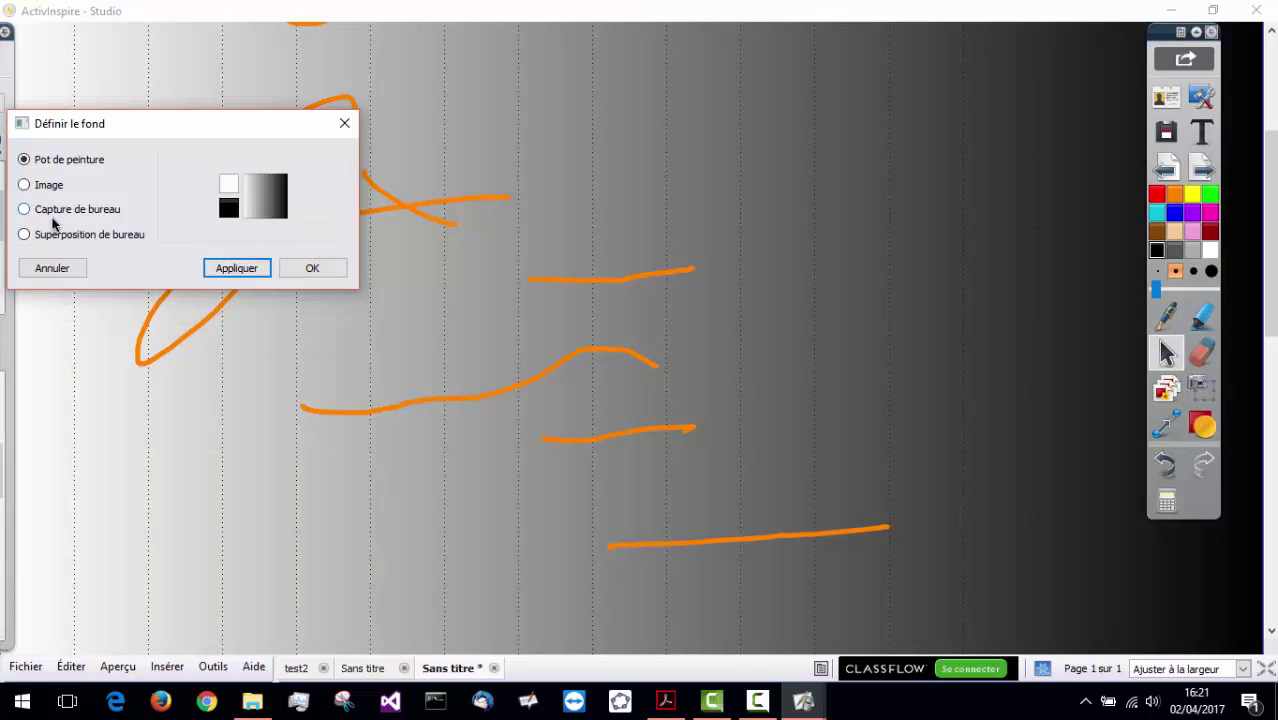
pyautogui.click(314, 268)
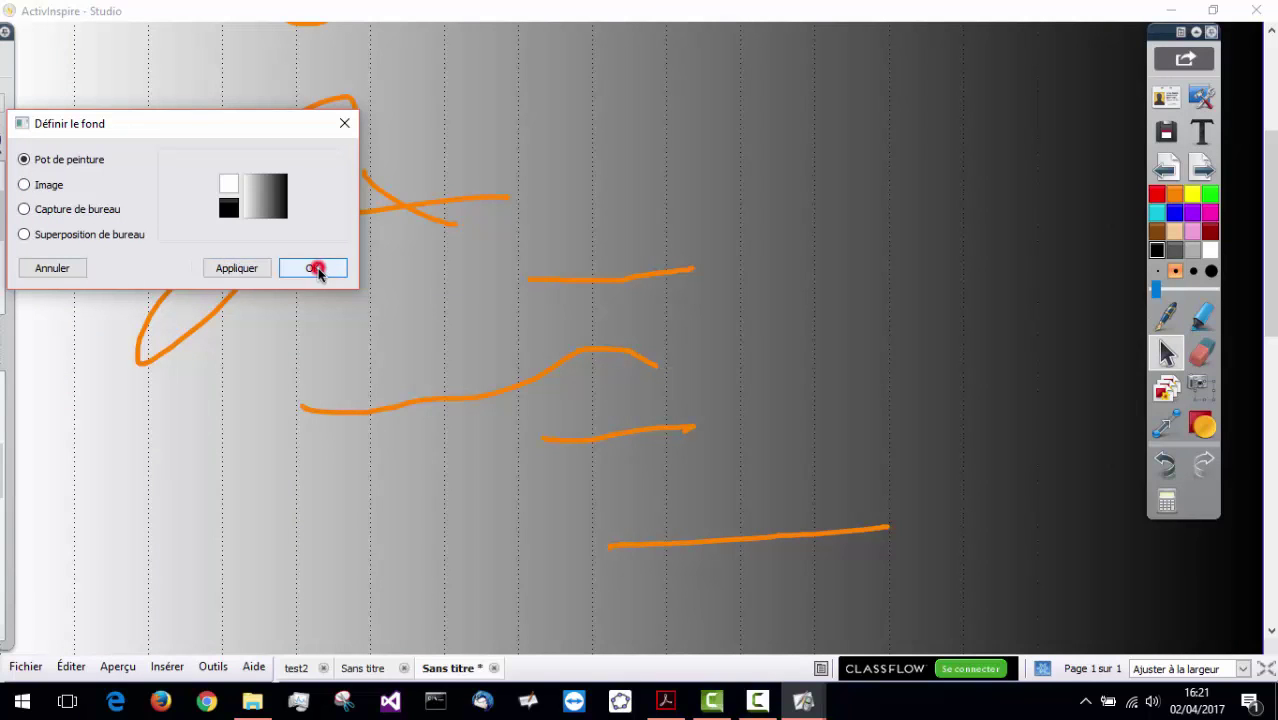
# Step: Set the page grid's default scale to 7,00 in the grid creator and close it
pyautogui.click(66, 666)
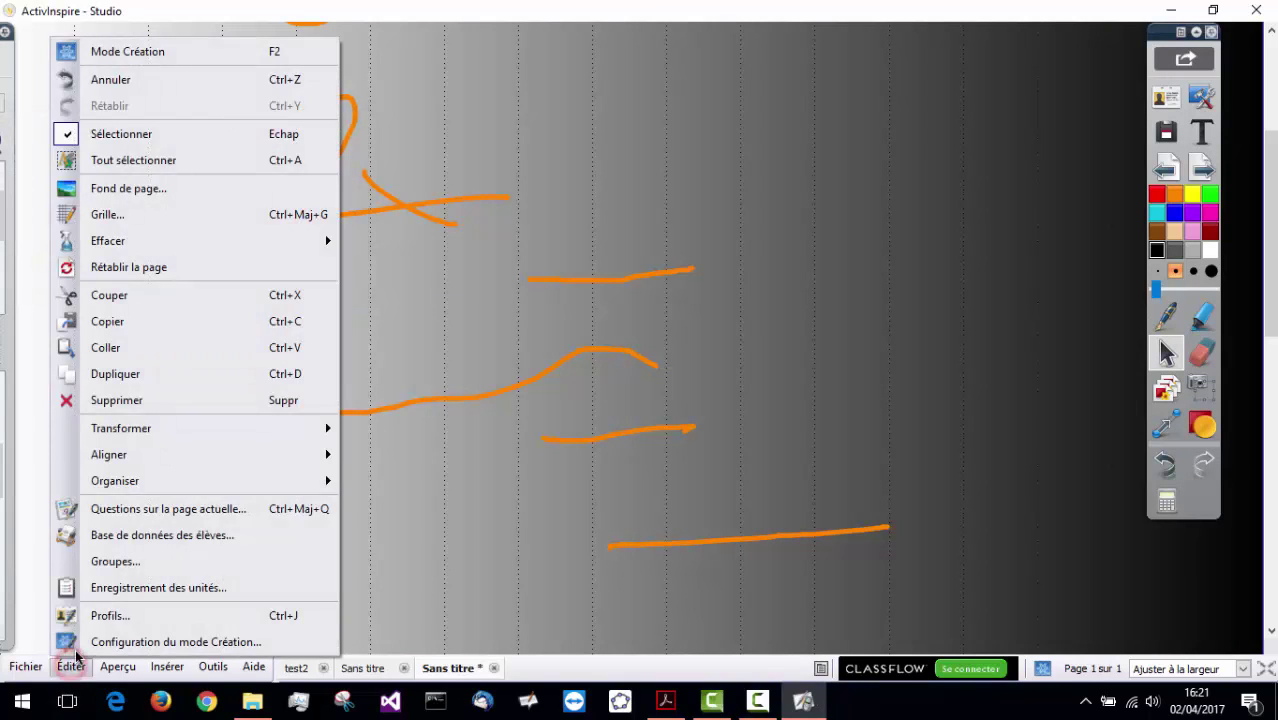
pyautogui.click(182, 217)
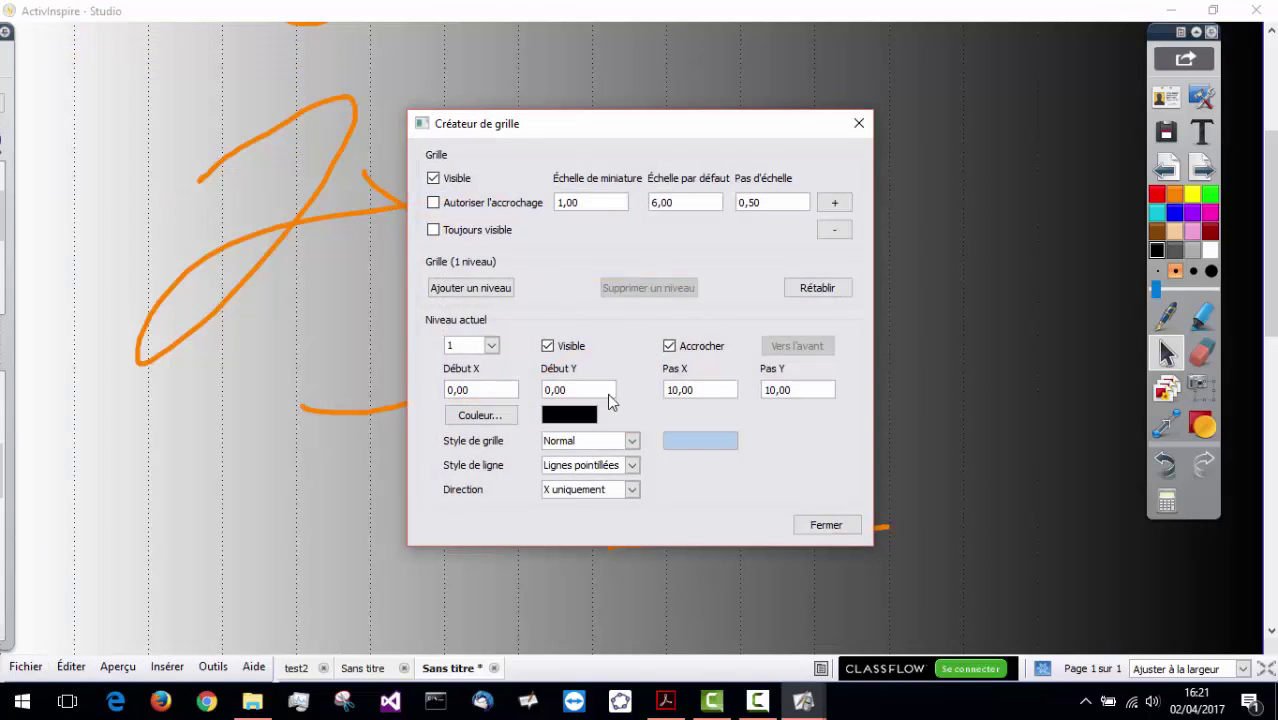
pyautogui.click(838, 518)
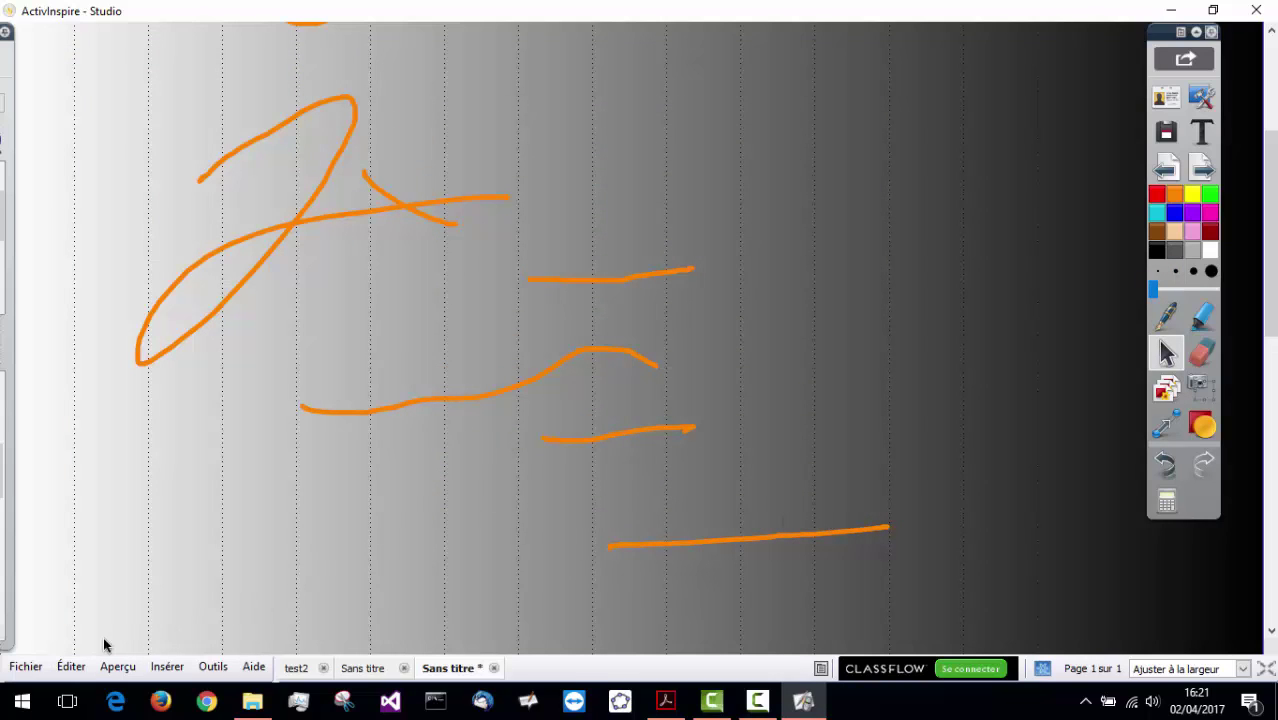
pyautogui.click(71, 667)
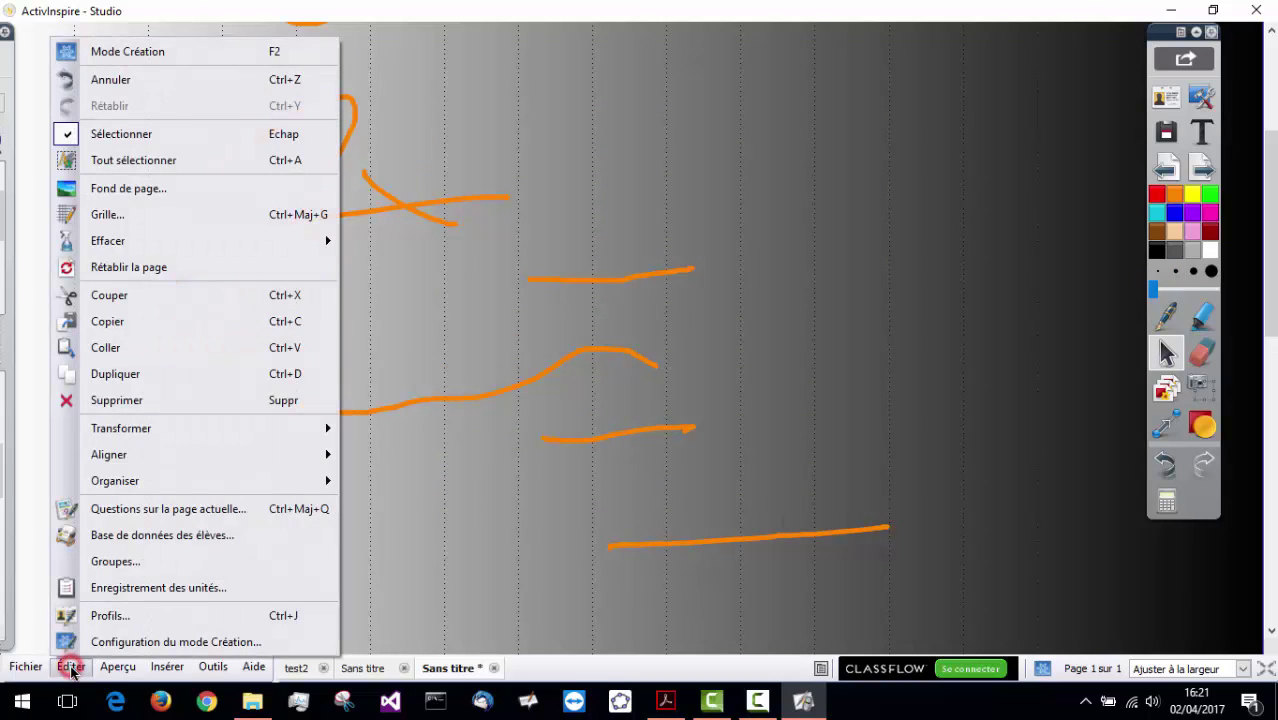
pyautogui.click(113, 216)
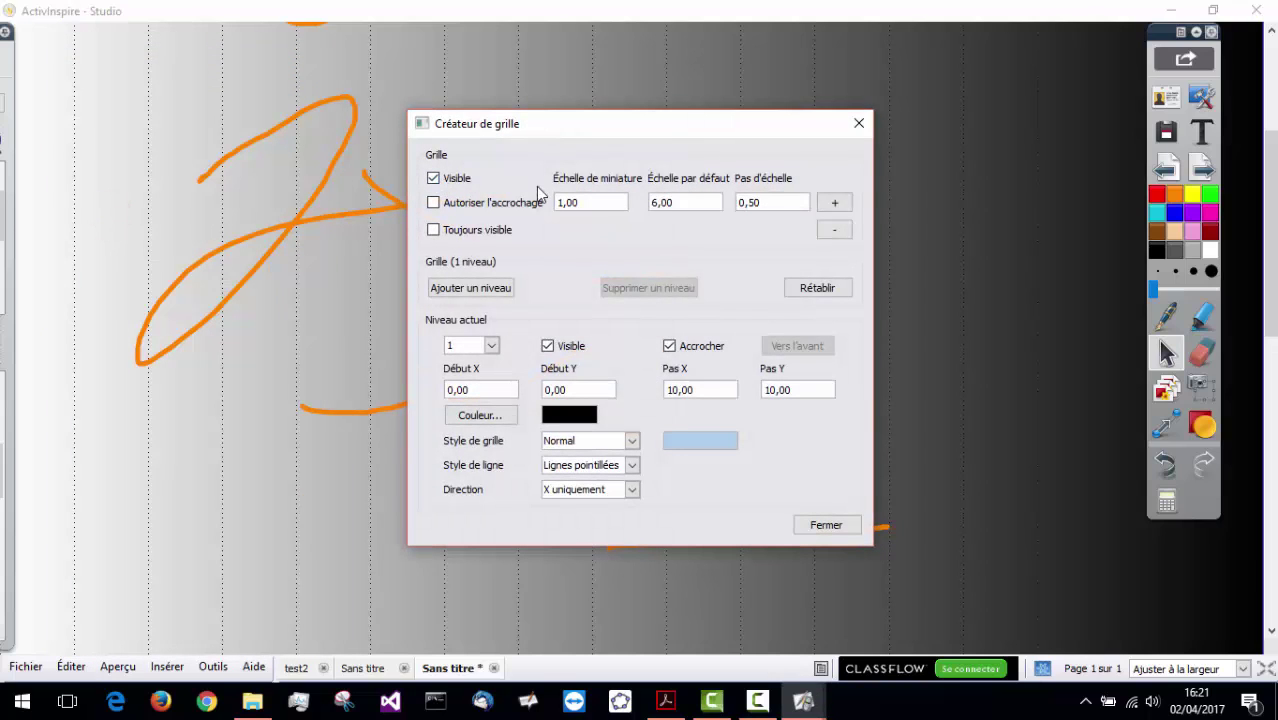
pyautogui.click(838, 202)
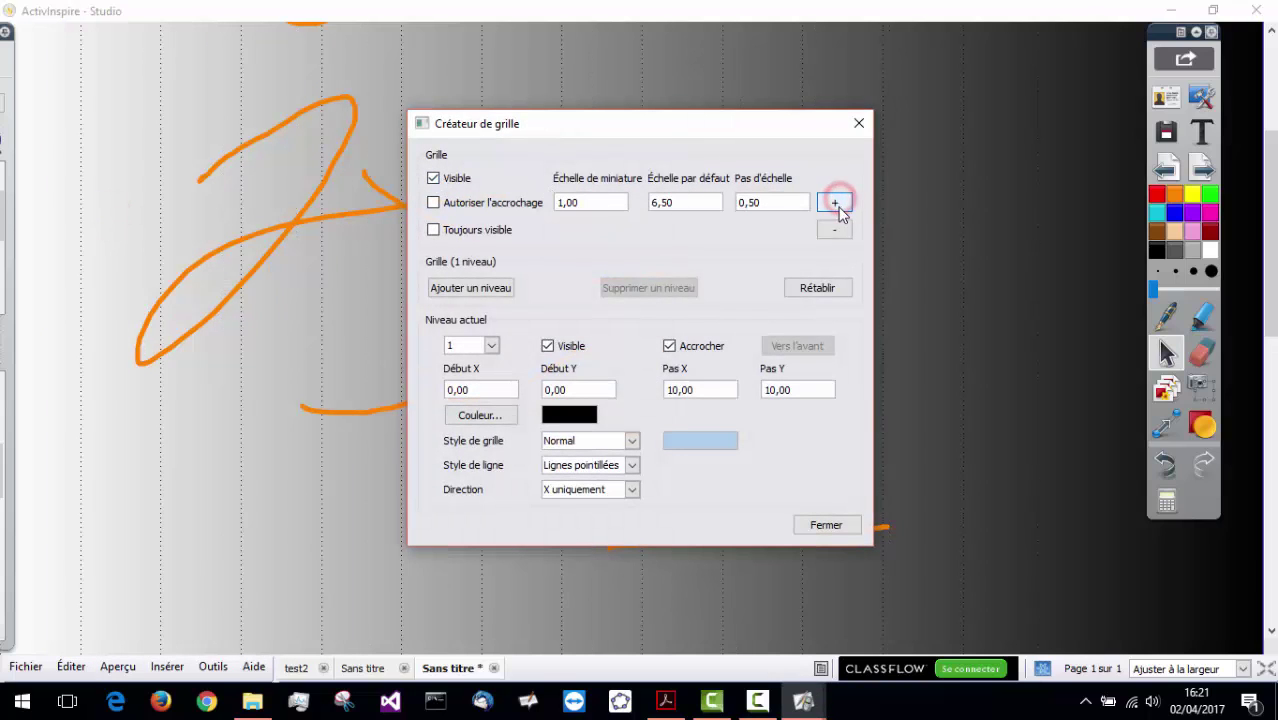
pyautogui.click(834, 229)
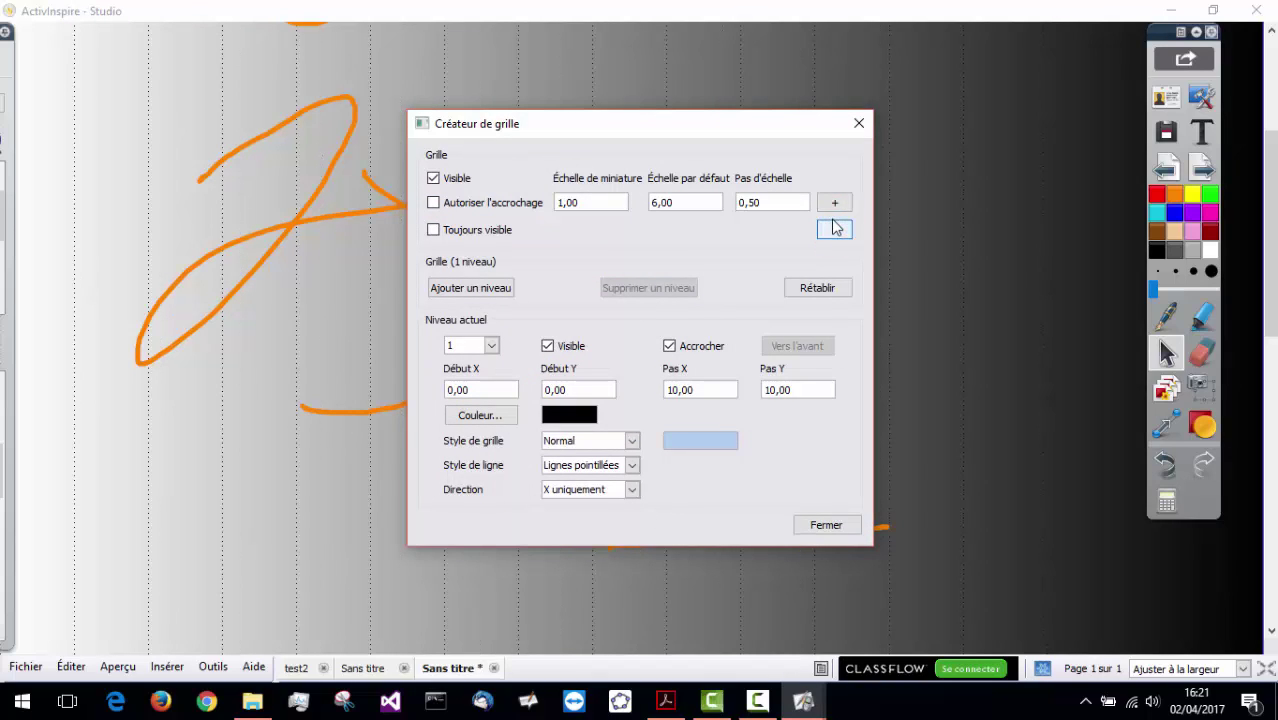
pyautogui.click(834, 205)
pyautogui.click(834, 205)
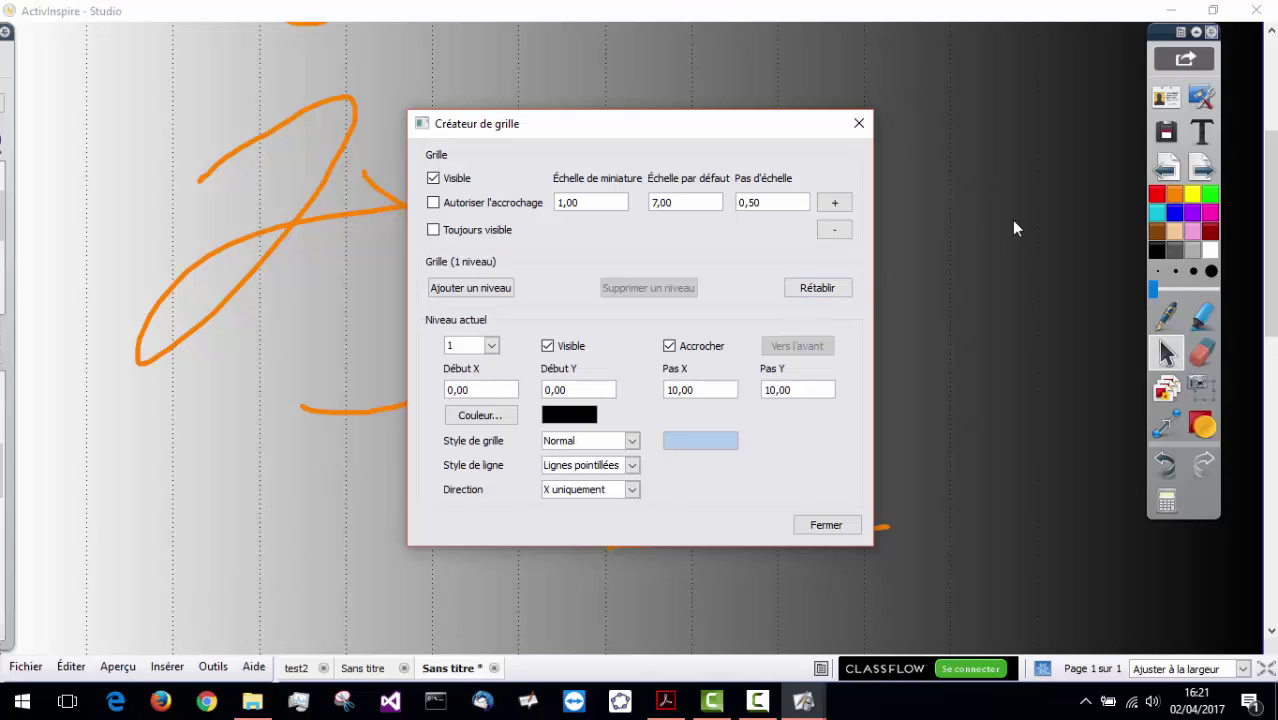
pyautogui.click(824, 532)
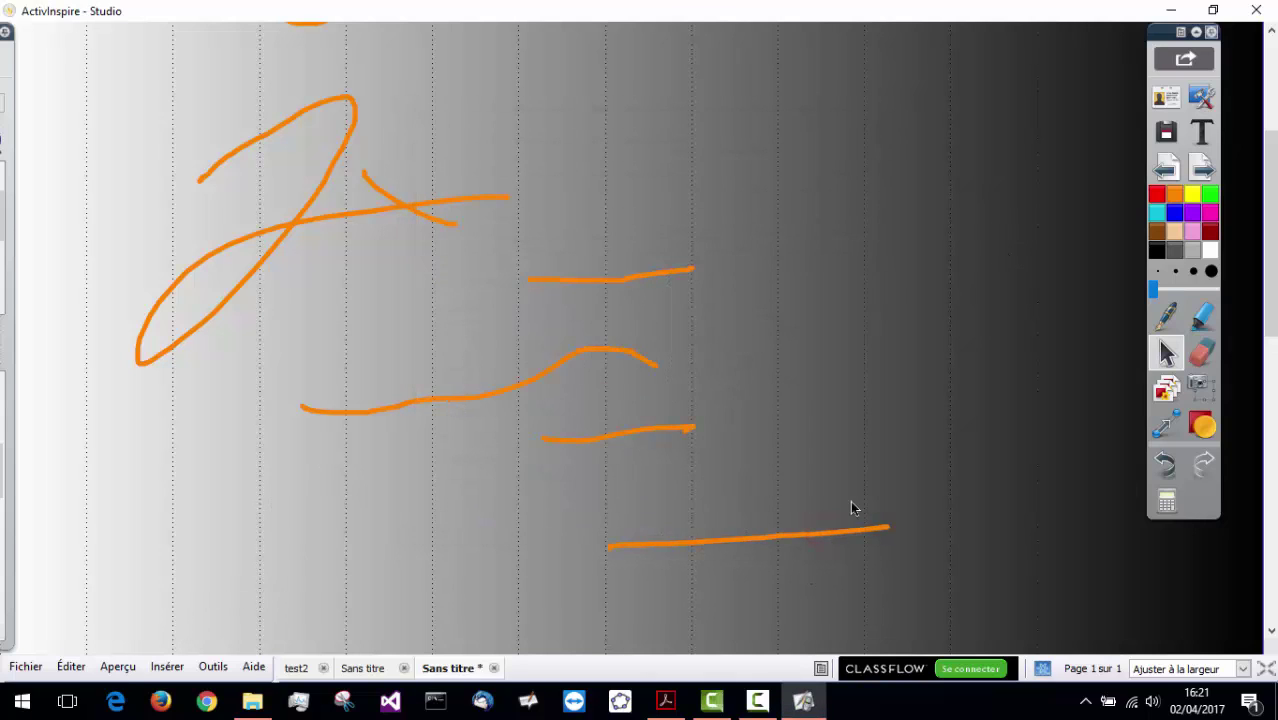
# Step: Add a new page and make its grid visible with a default scale of 1,50 and snapping allowed
pyautogui.click(1204, 170)
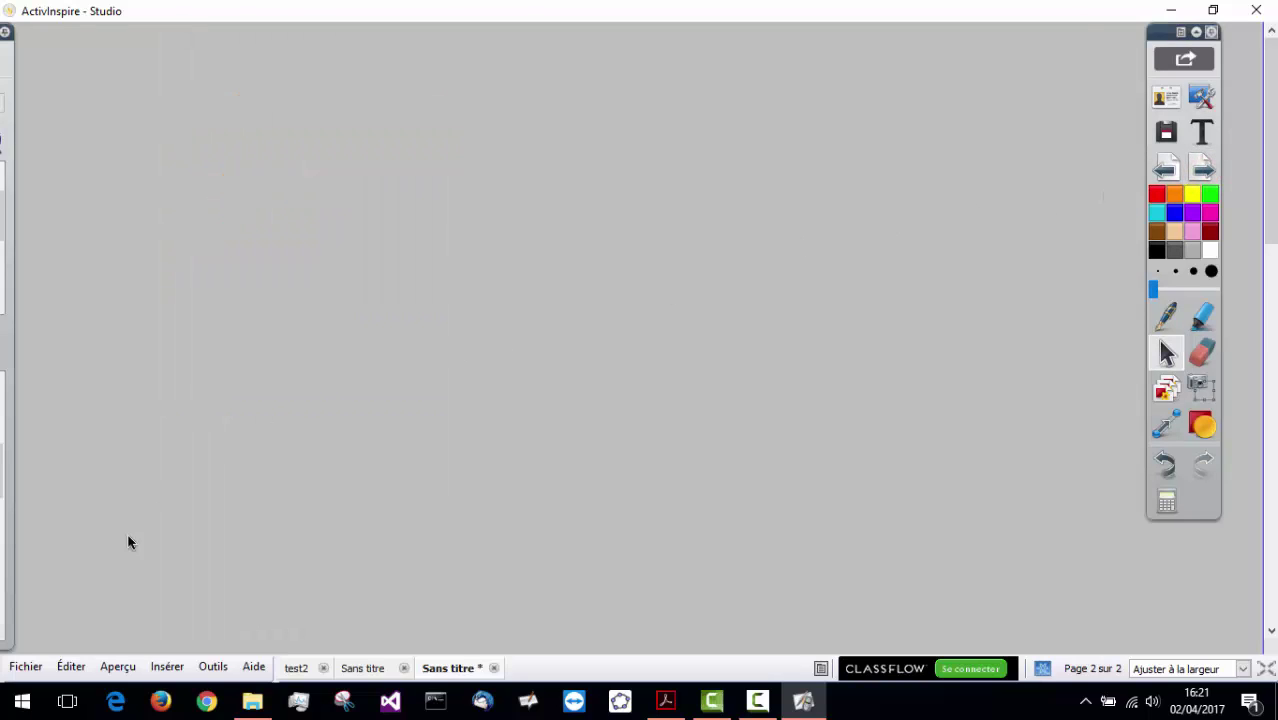
pyautogui.click(70, 667)
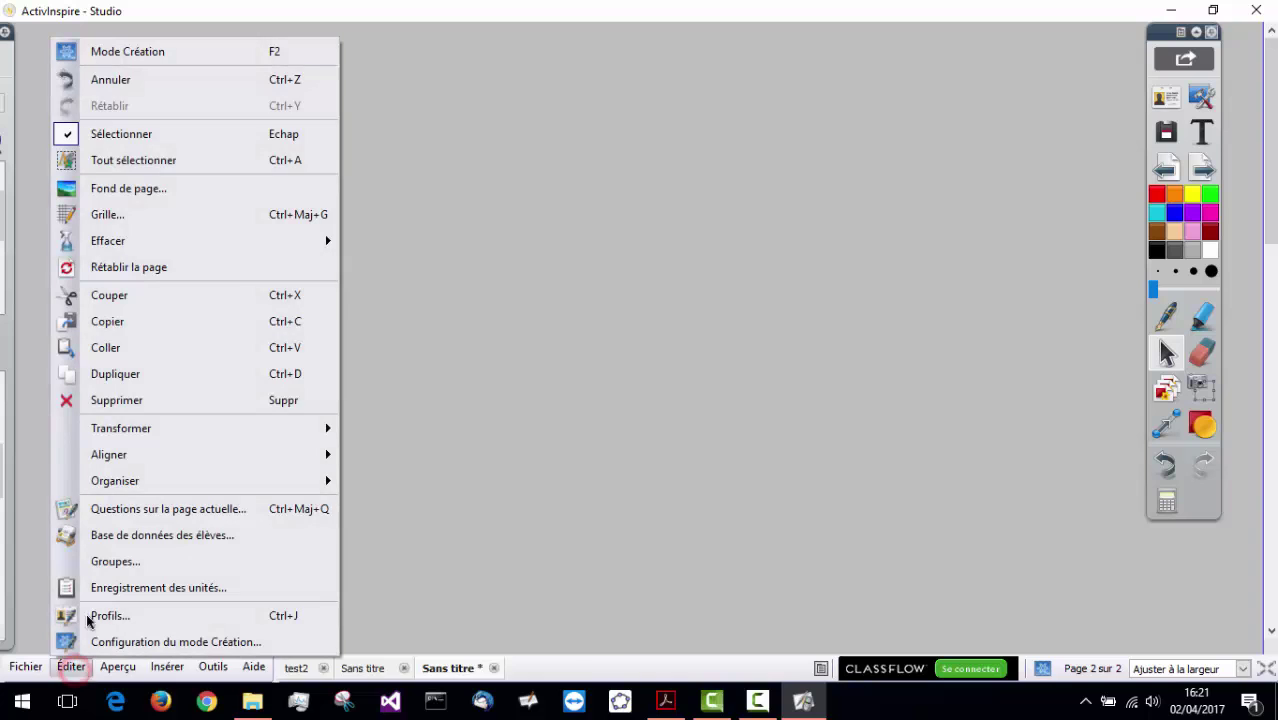
pyautogui.click(156, 214)
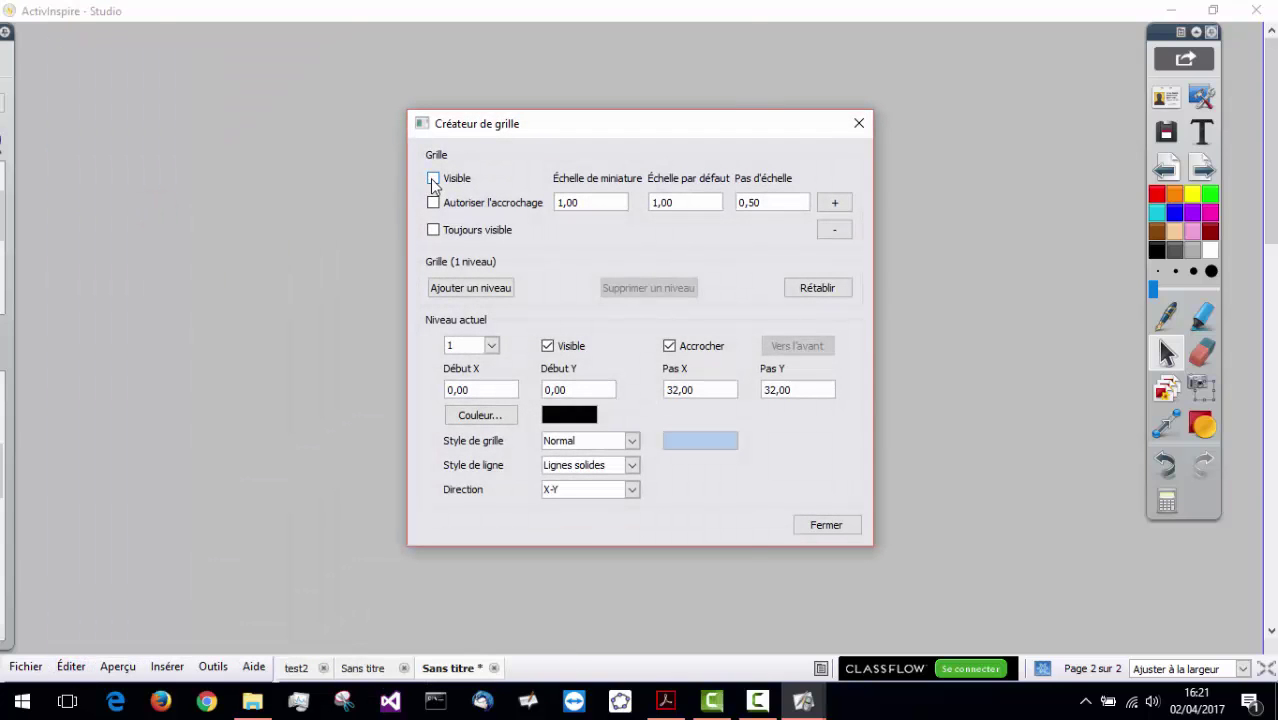
pyautogui.click(433, 178)
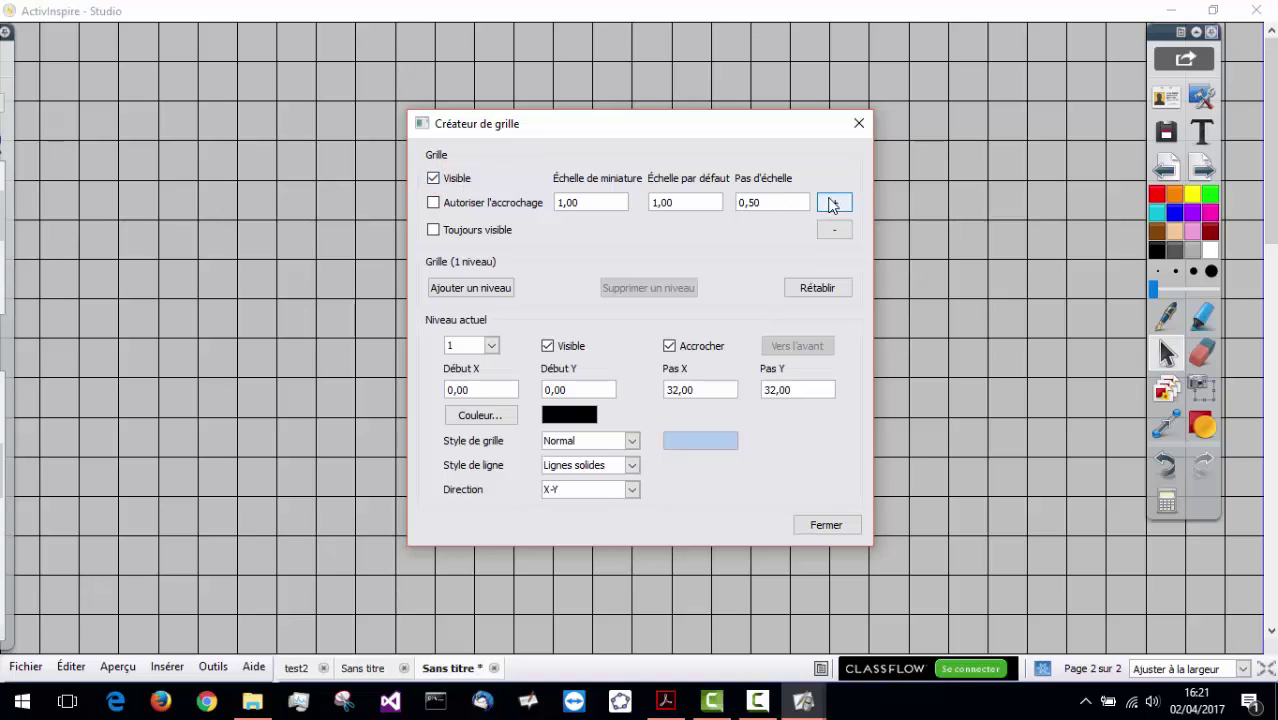
pyautogui.click(836, 201)
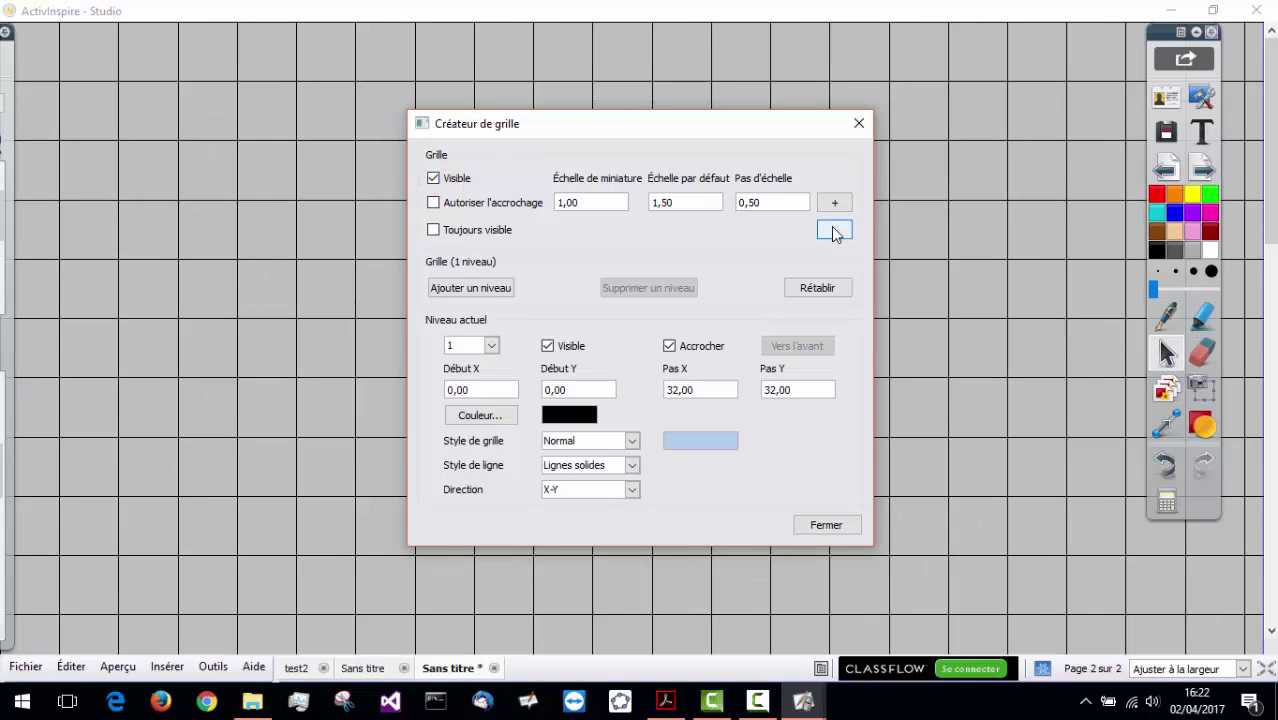
pyautogui.click(433, 203)
pyautogui.moveTo(572, 131); pyautogui.dragTo(787, 69)
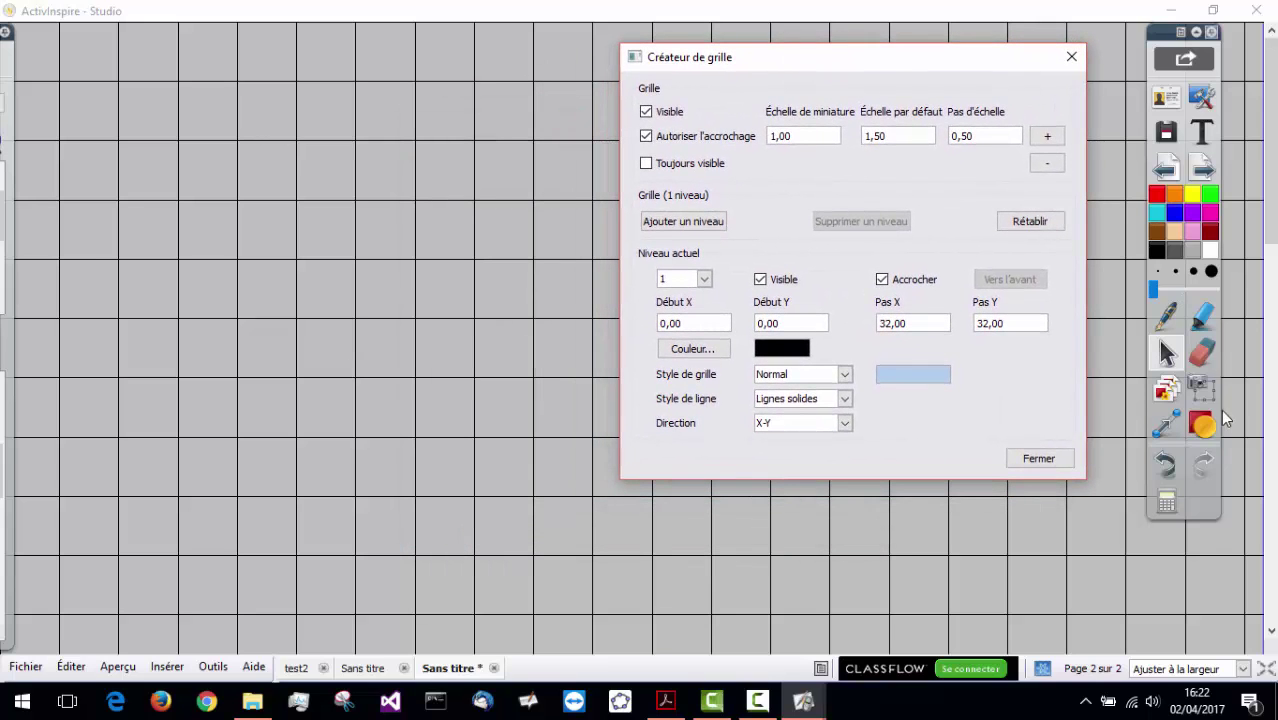
pyautogui.click(1038, 458)
# Step: Draw two red rounded rectangles on the grid, about 4 by 3 squares and 4 by 2 squares
pyautogui.click(1200, 427)
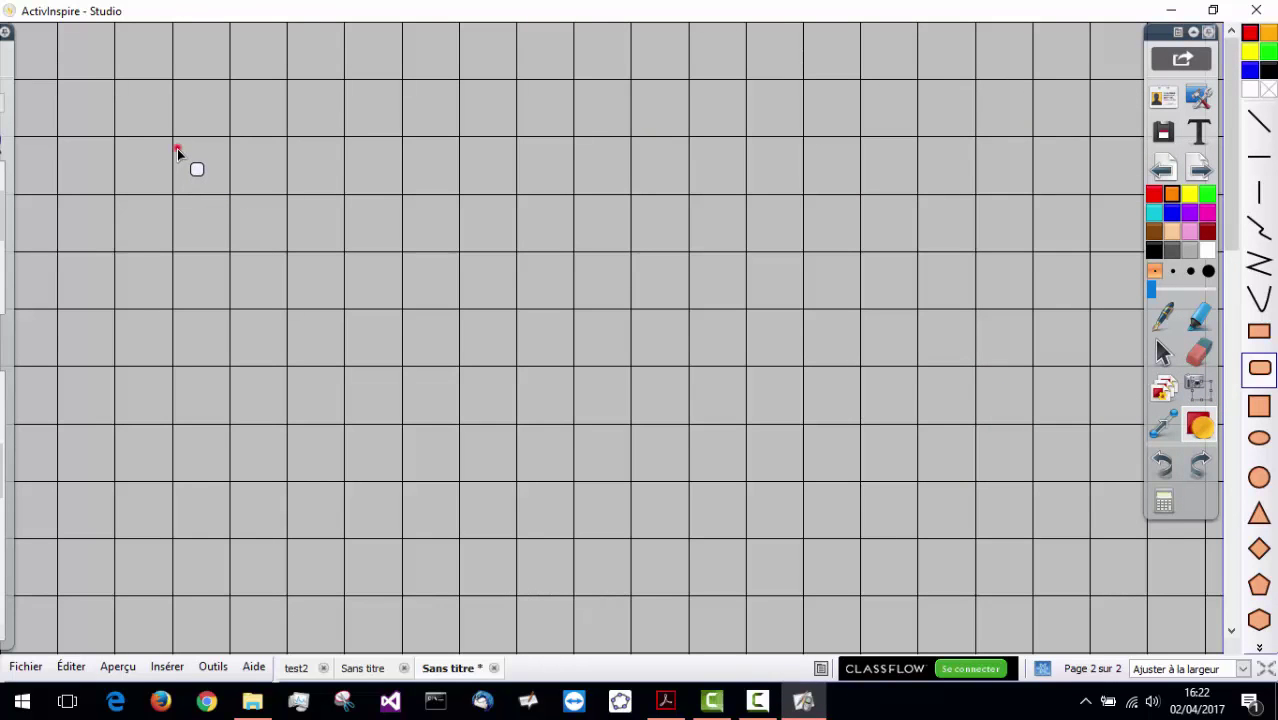
pyautogui.moveTo(177, 148); pyautogui.dragTo(420, 305)
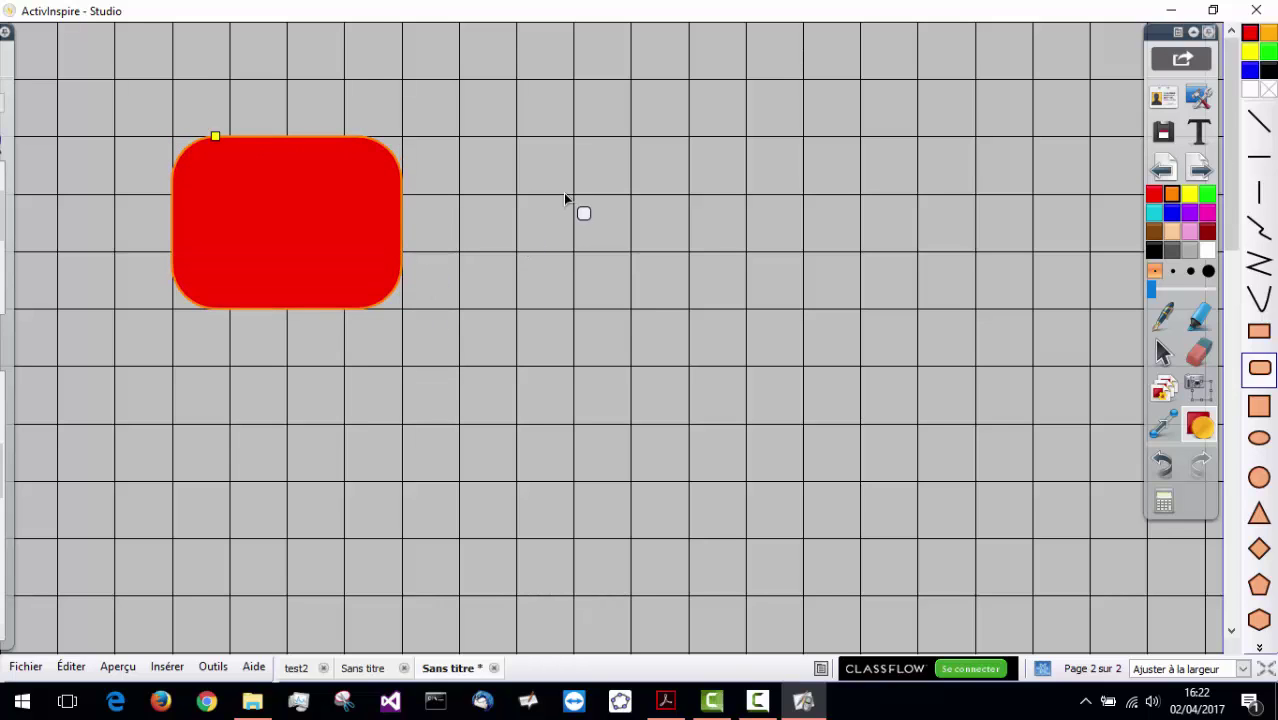
pyautogui.moveTo(546, 163); pyautogui.dragTo(781, 260)
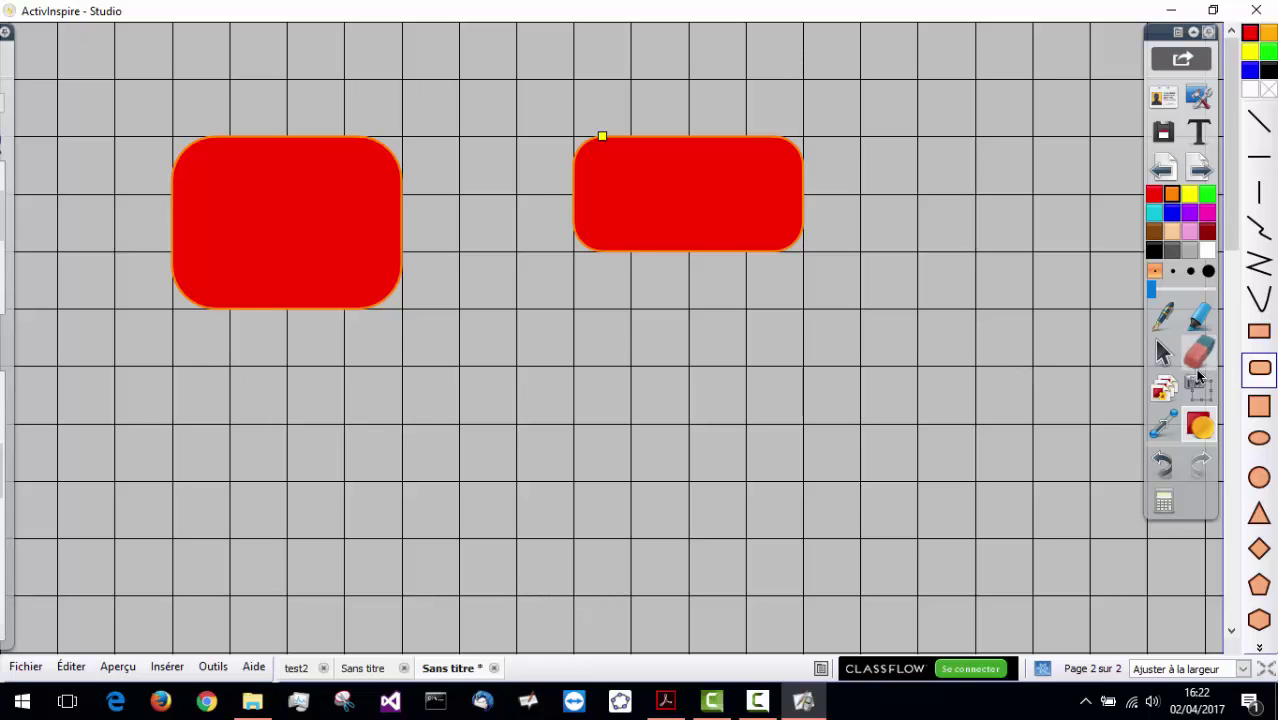
# Step: Draw a looping freehand orange pen stroke below and beside the second rounded rectangle
pyautogui.moveTo(3, 482)
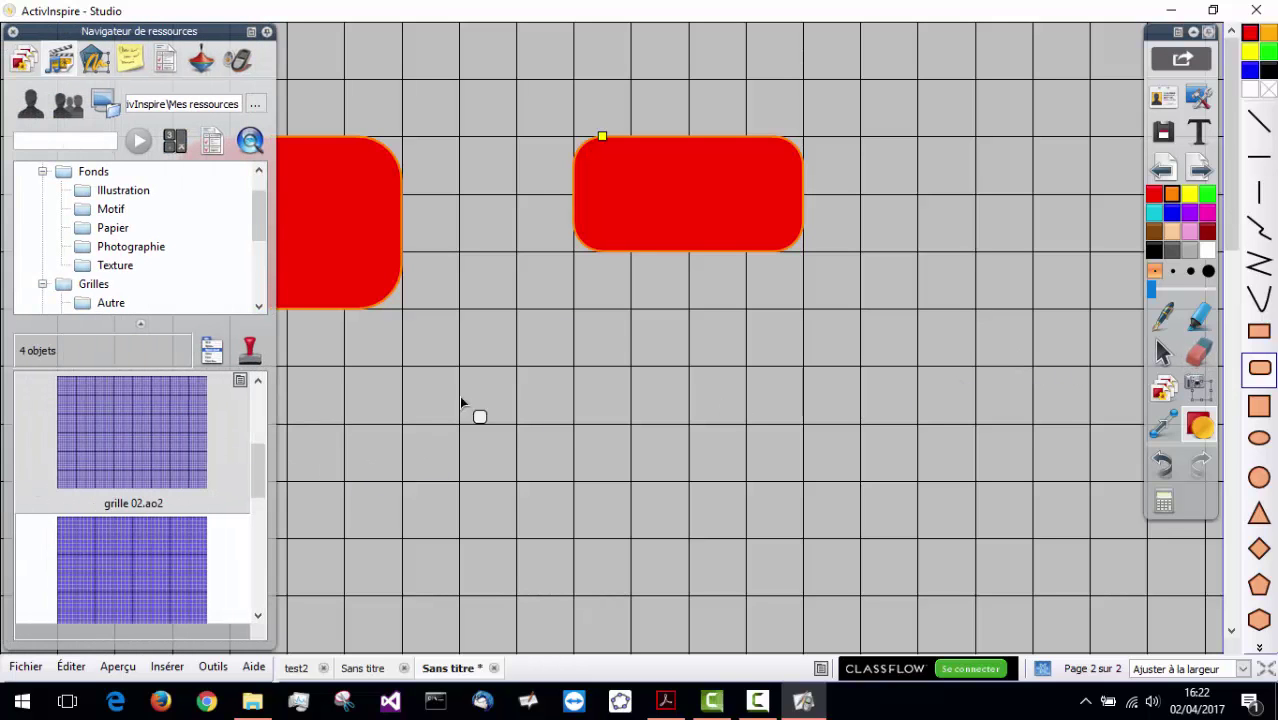
pyautogui.click(1163, 318)
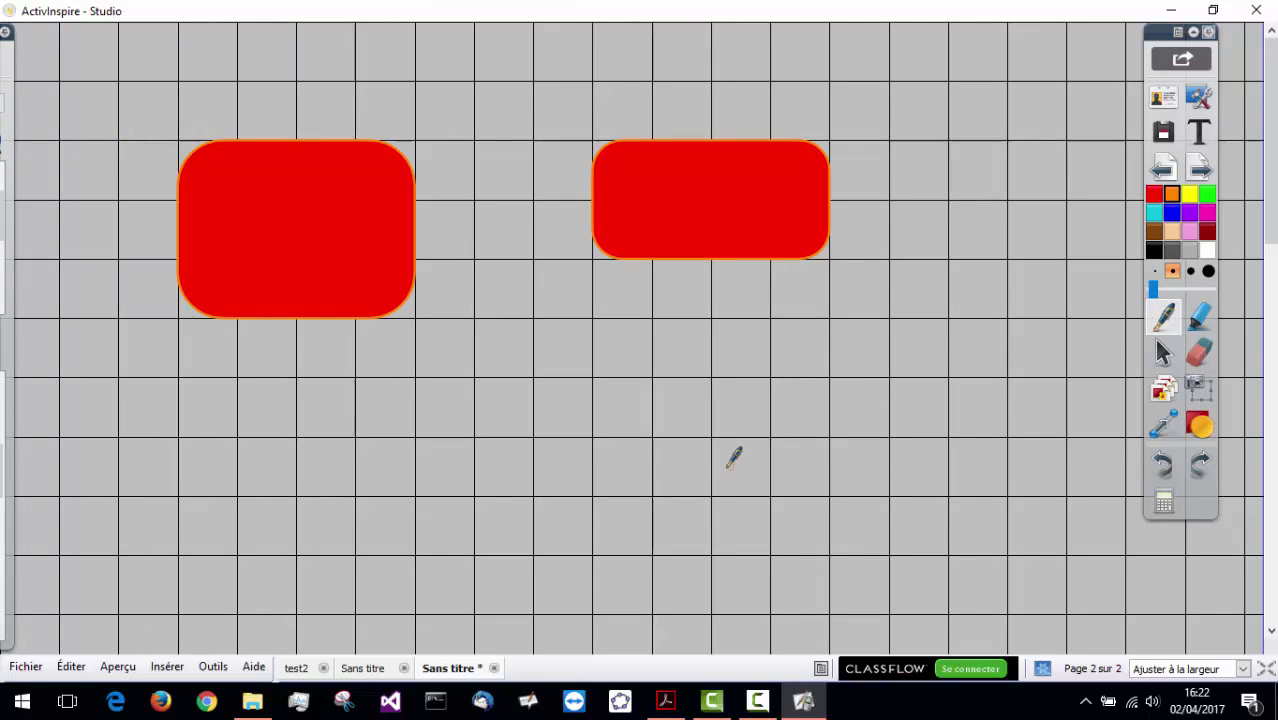
pyautogui.moveTo(725, 463)
pyautogui.mouseDown()
pyautogui.moveTo(848, 494)
pyautogui.moveTo(1052, 452)
pyautogui.moveTo(928, 246)
pyautogui.mouseUp()
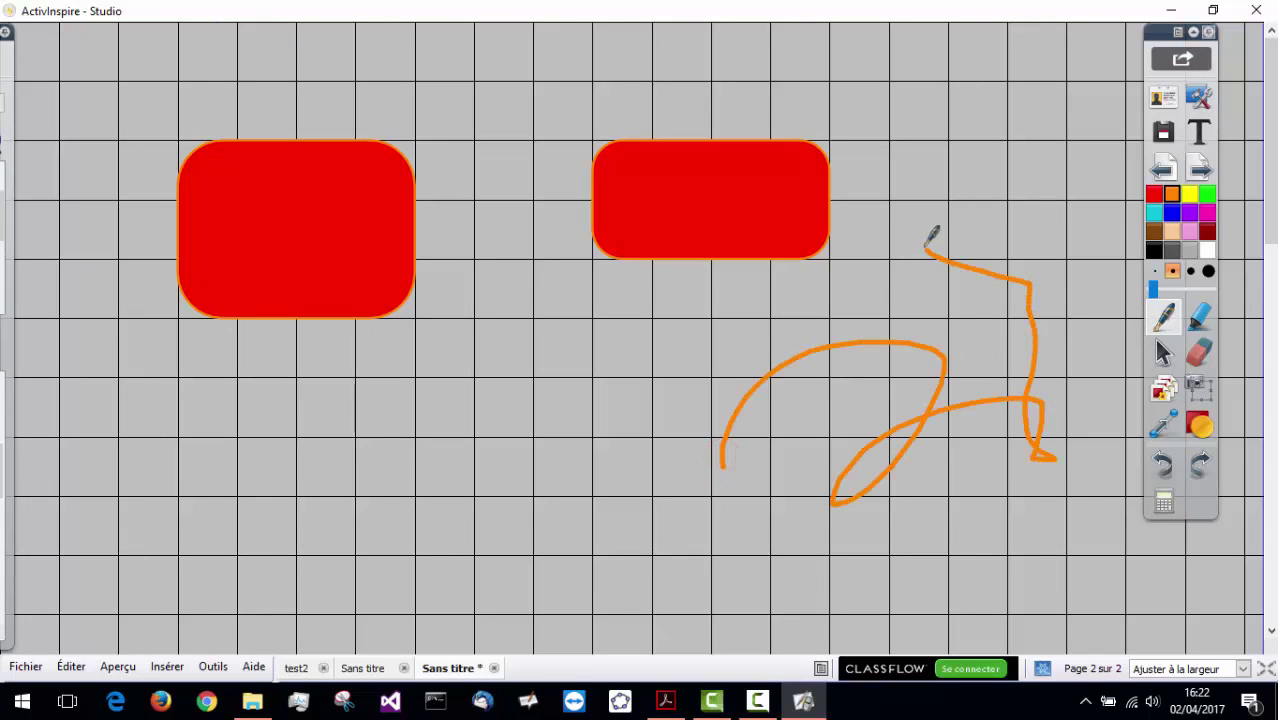
# Step: Open the object browser and select the pen stroke Stylo1 in the top layer
pyautogui.moveTo(4, 330)
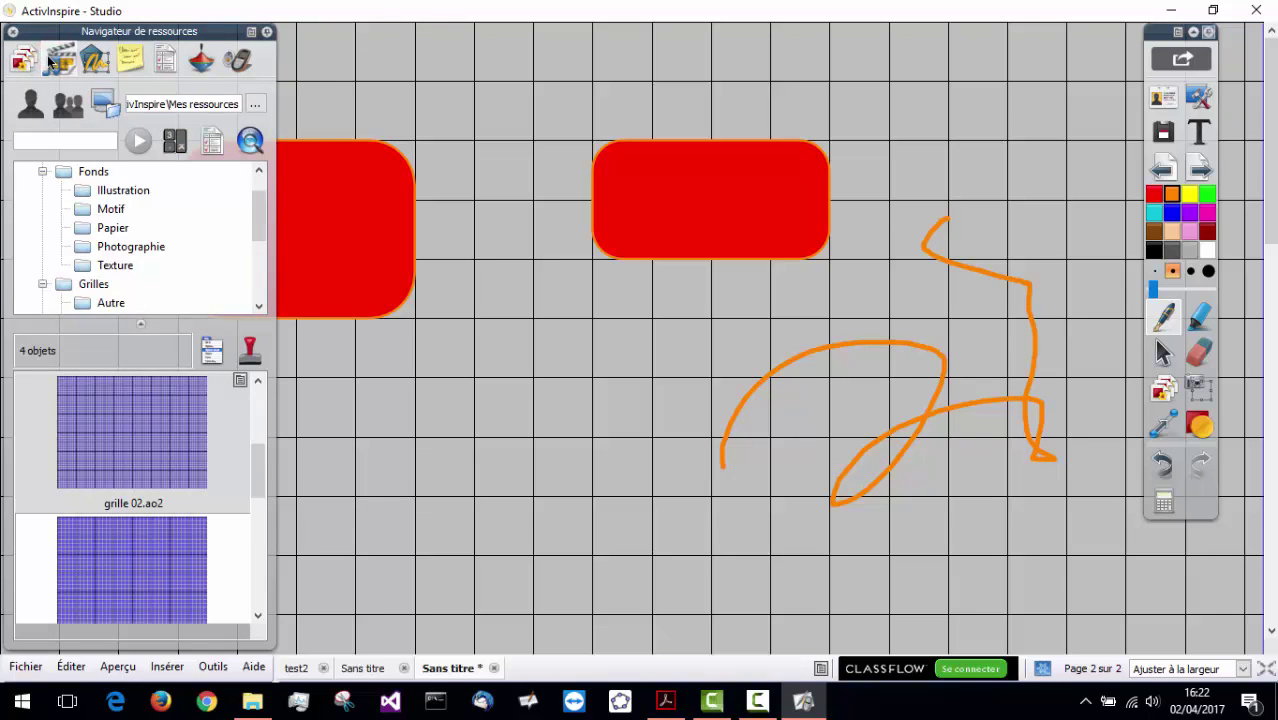
pyautogui.click(95, 58)
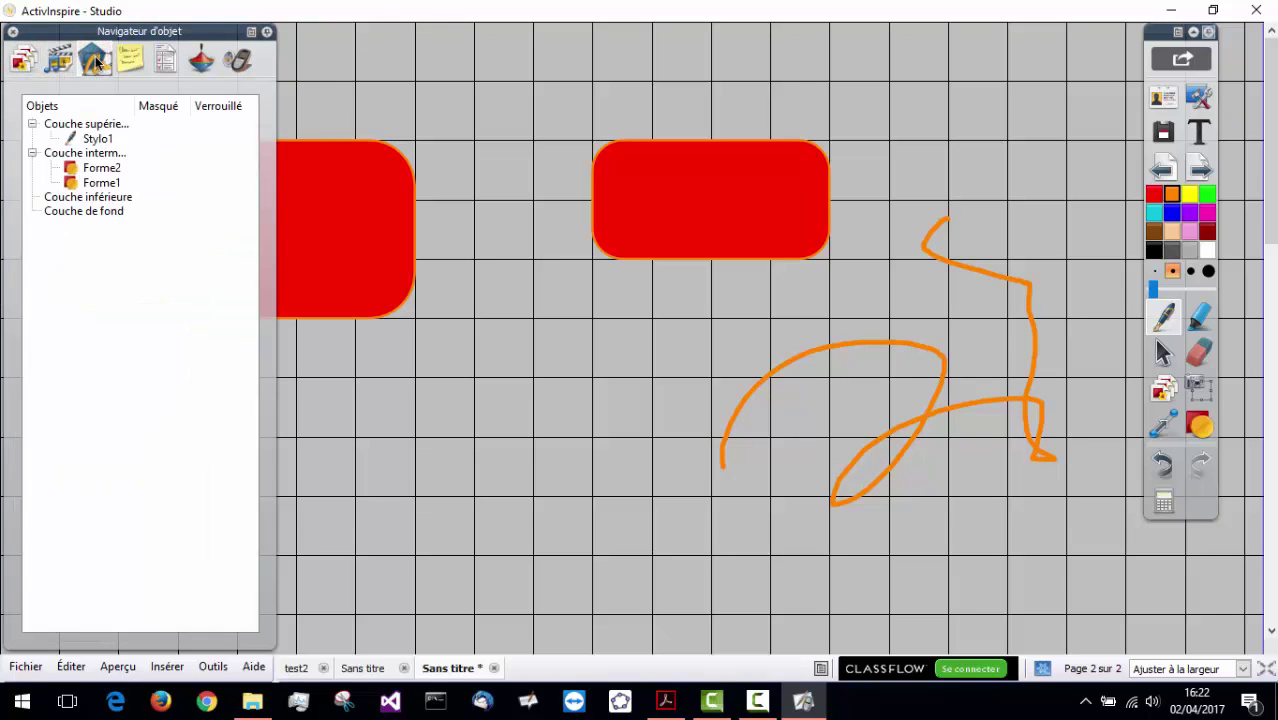
pyautogui.click(100, 139)
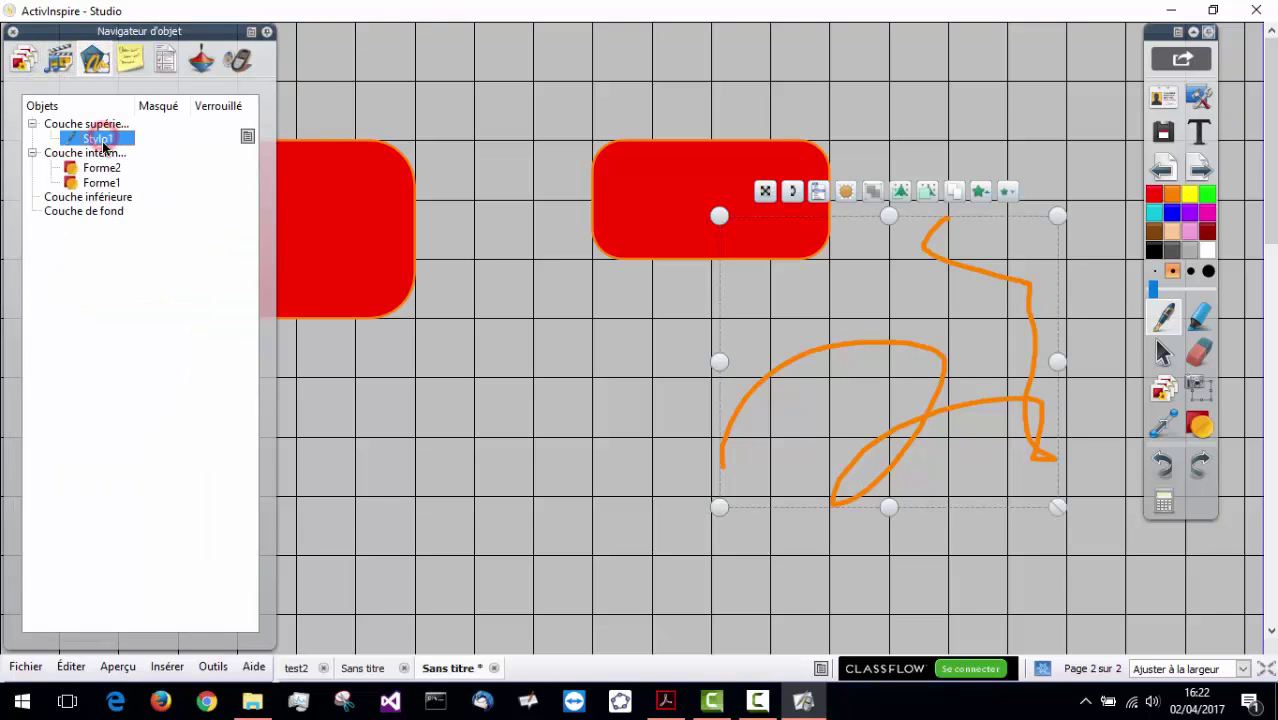
# Step: Erase a diagonal strip through the middle of the orange pen stroke and check its pieces in the object browser
pyautogui.click(1200, 350)
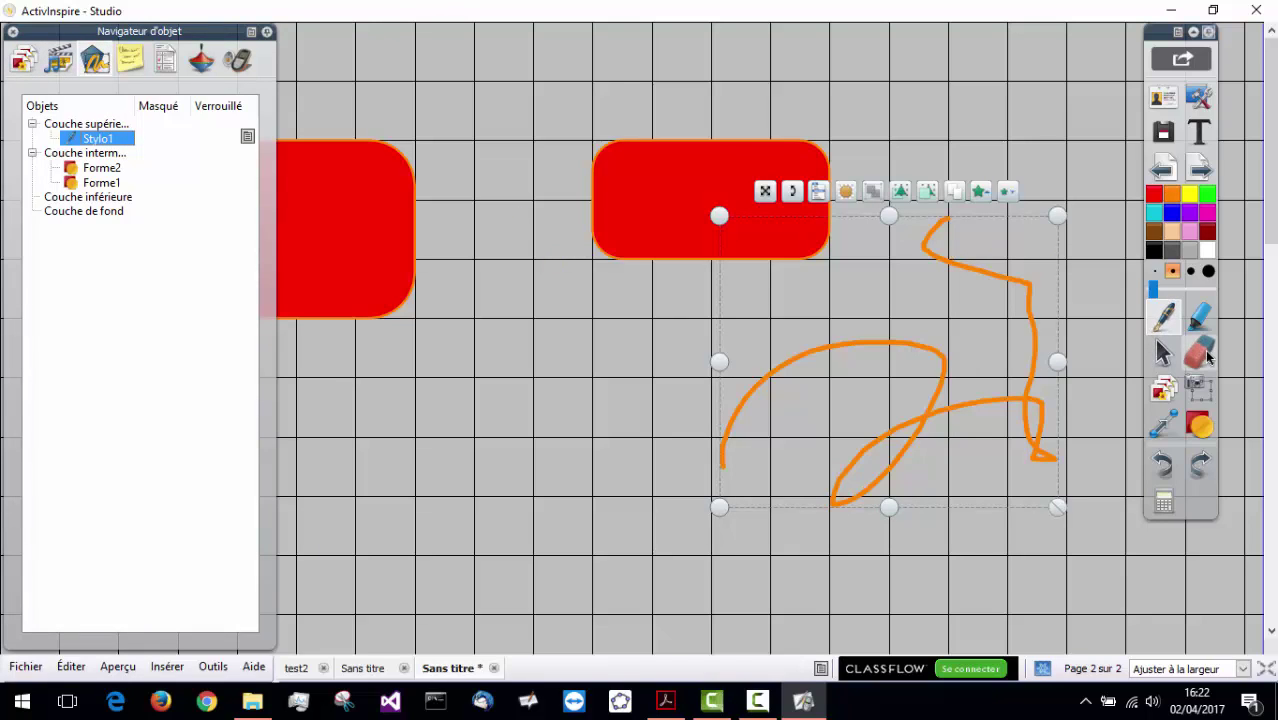
pyautogui.moveTo(870, 350); pyautogui.dragTo(984, 479)
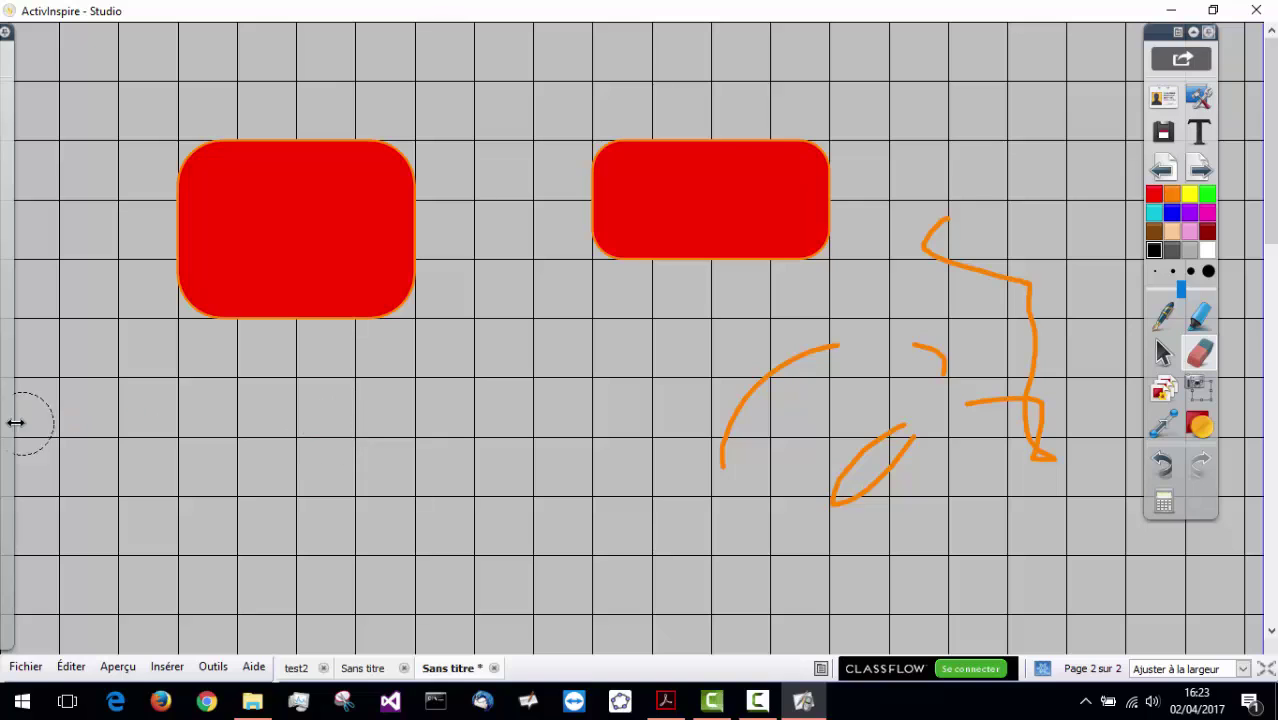
pyautogui.moveTo(14, 421)
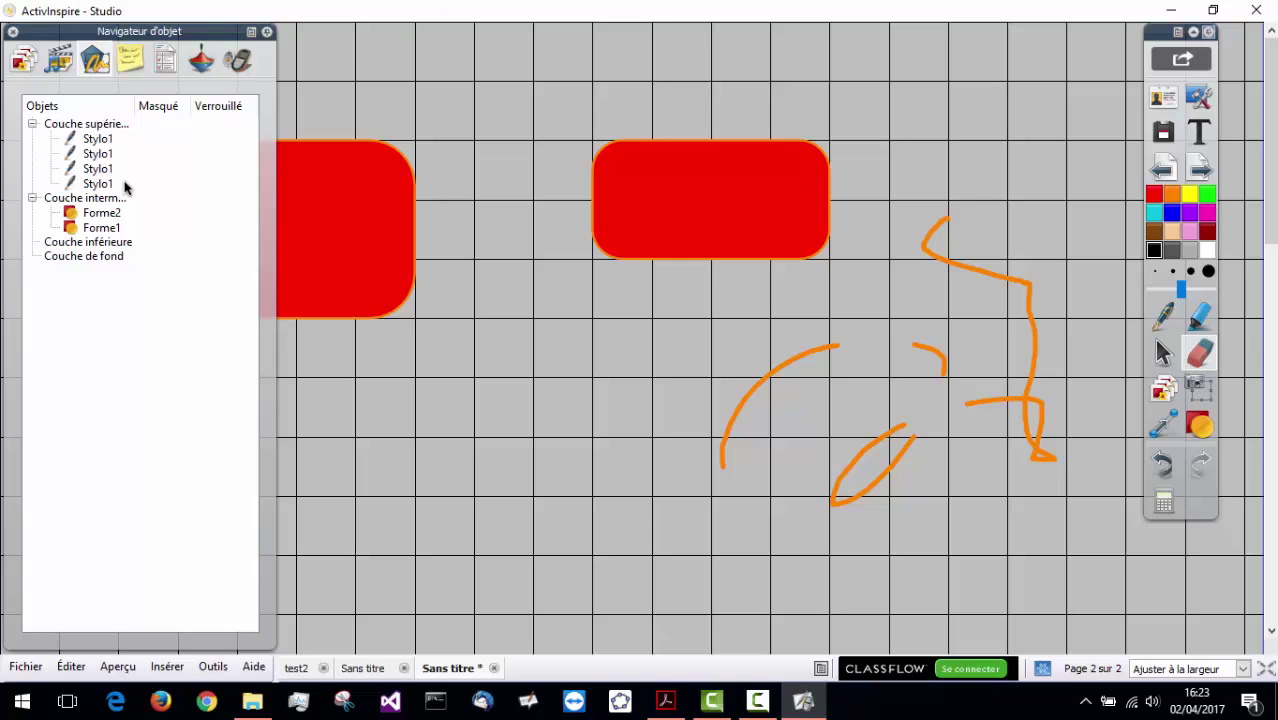
# Step: Move the long zigzag piece of the erased pen stroke below the gap between the two red rectangles and rotate it slightly counterclockwise
pyautogui.click(101, 141)
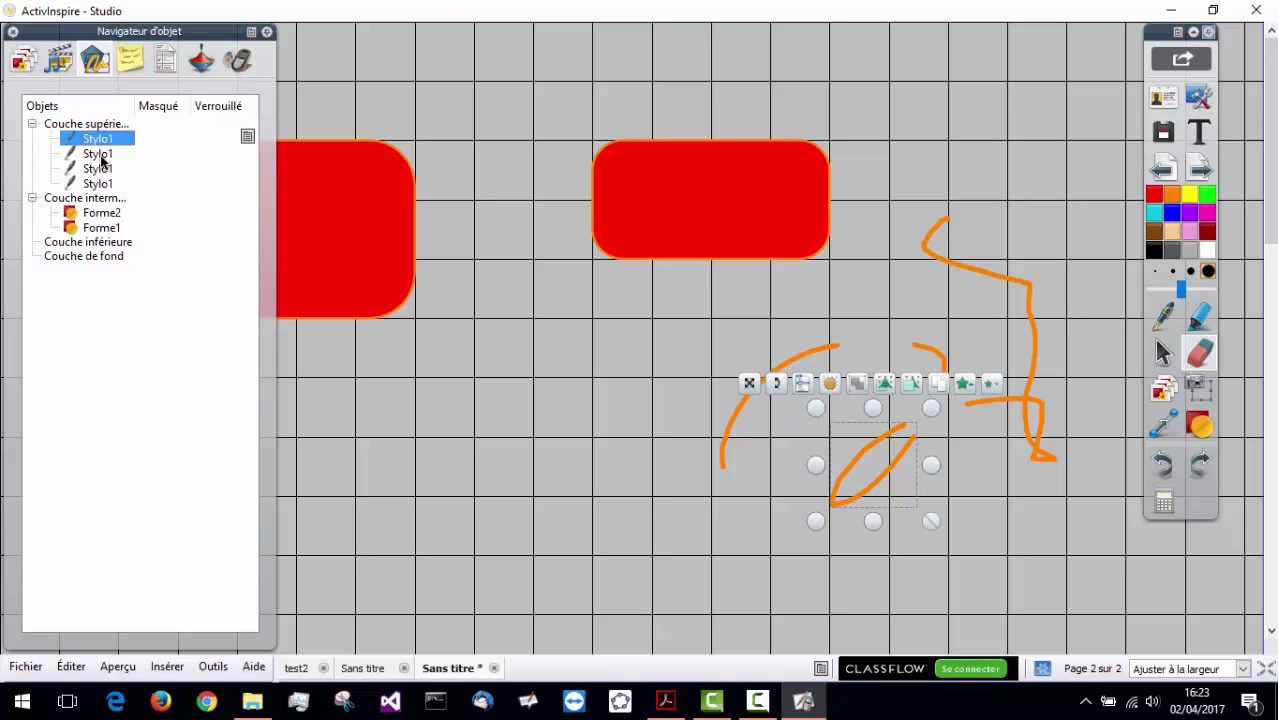
pyautogui.click(99, 155)
pyautogui.click(98, 170)
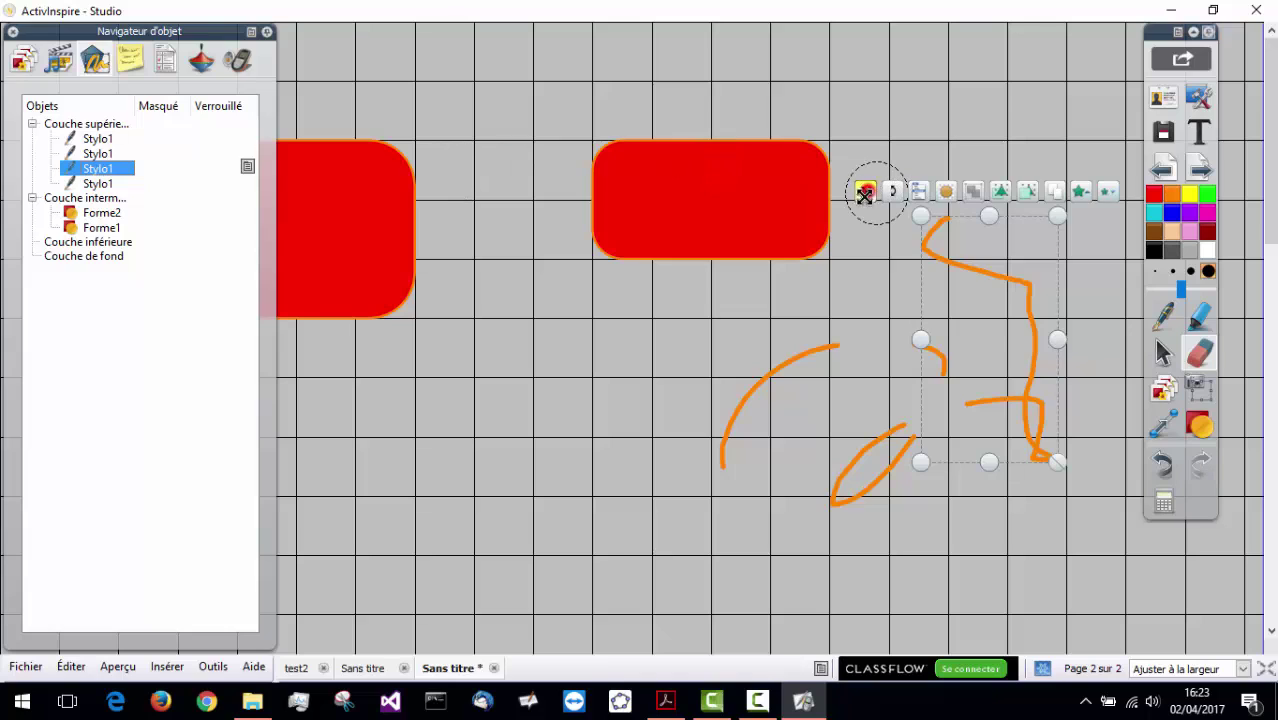
pyautogui.moveTo(866, 191)
pyautogui.mouseDown()
pyautogui.moveTo(559, 405)
pyautogui.moveTo(460, 334)
pyautogui.mouseUp()
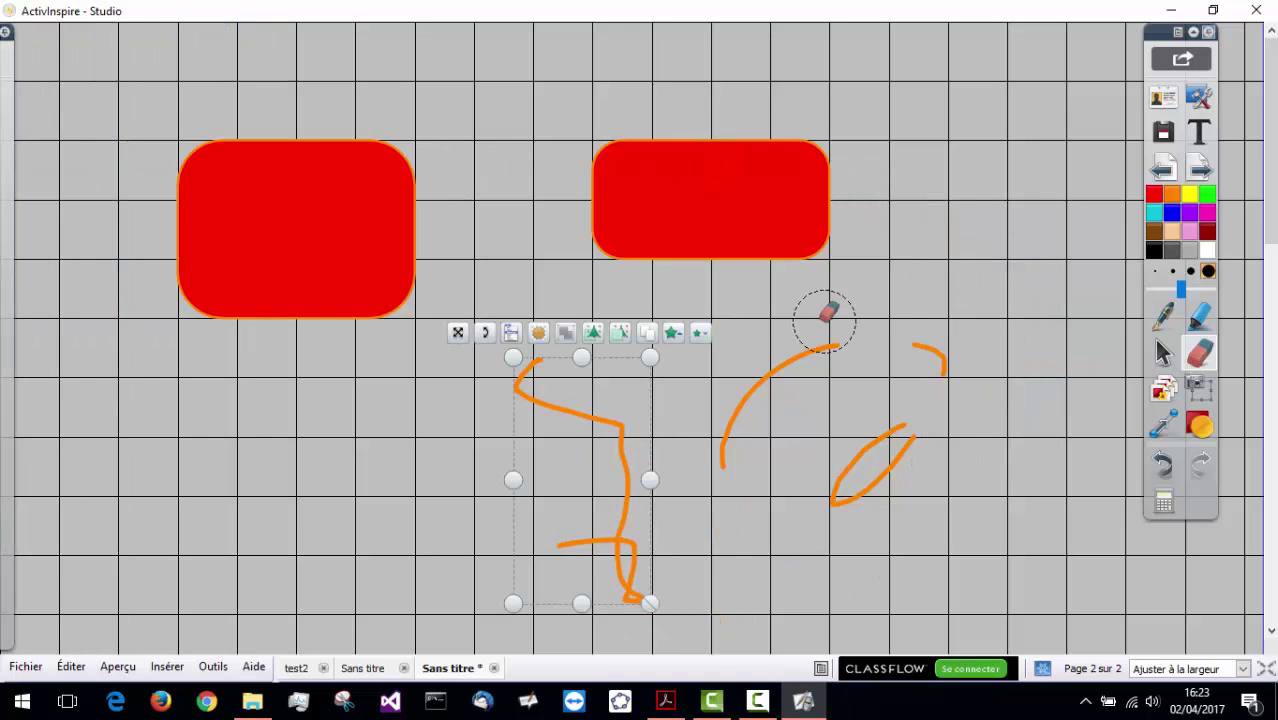
pyautogui.click(476, 336)
pyautogui.moveTo(494, 290)
pyautogui.mouseDown()
pyautogui.moveTo(625, 337)
pyautogui.moveTo(417, 591)
pyautogui.moveTo(494, 380)
pyautogui.moveTo(487, 390)
pyautogui.mouseUp()
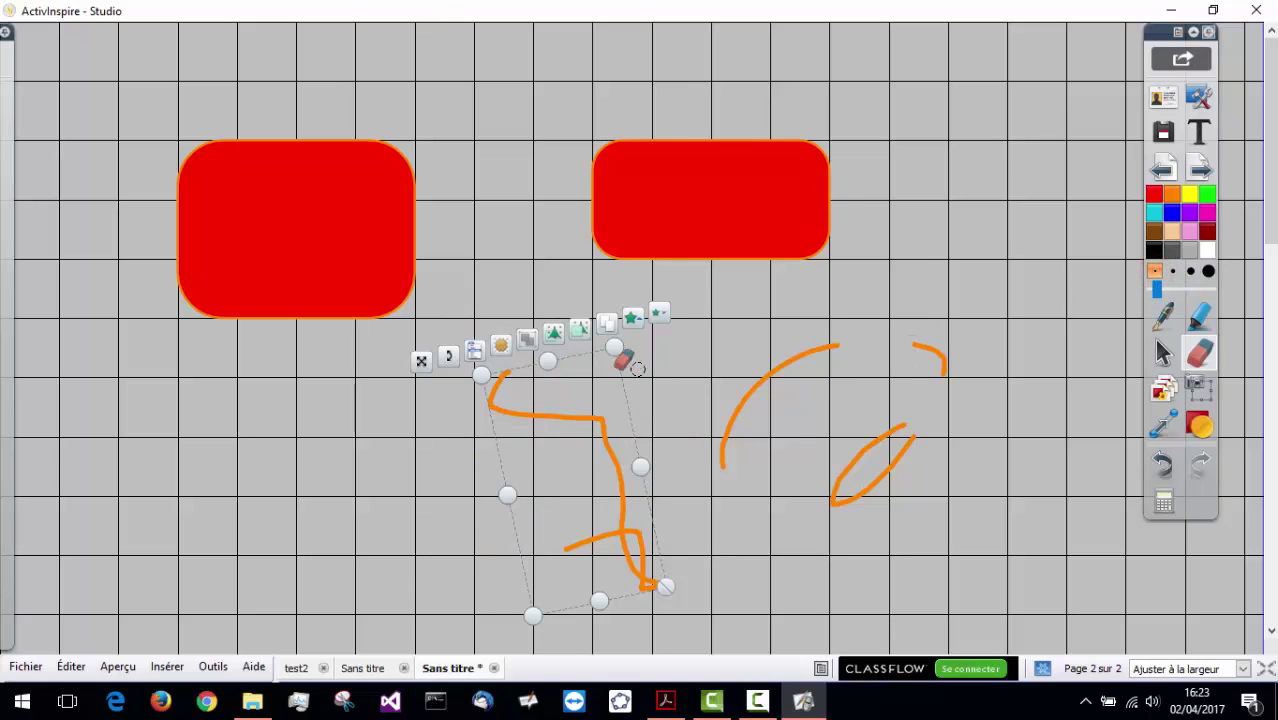
pyautogui.moveTo(503, 350)
pyautogui.mouseDown()
pyautogui.moveTo(400, 342)
pyautogui.moveTo(505, 350)
pyautogui.mouseUp()
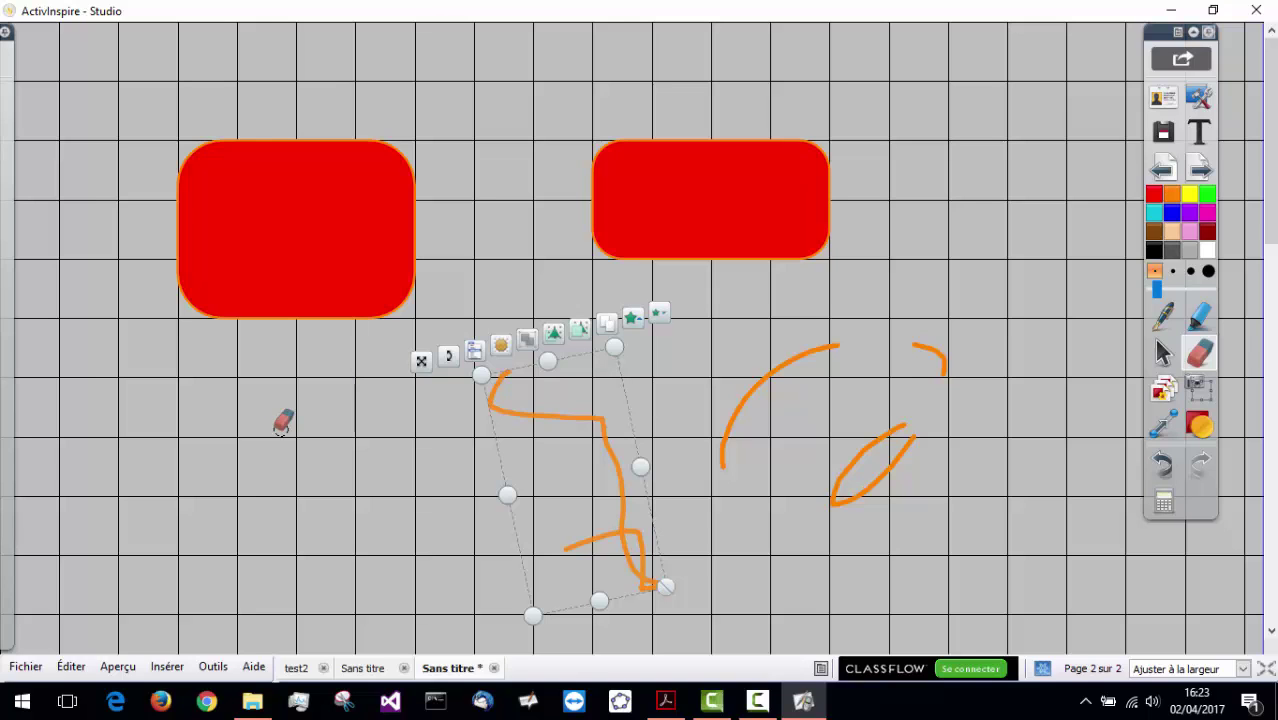
# Step: Import all pages of a PDF from the OneDrive ecole folder into a new paperboard, keeping the original PDF page size and the 1024 x 768 frame
pyautogui.moveTo(6, 600)
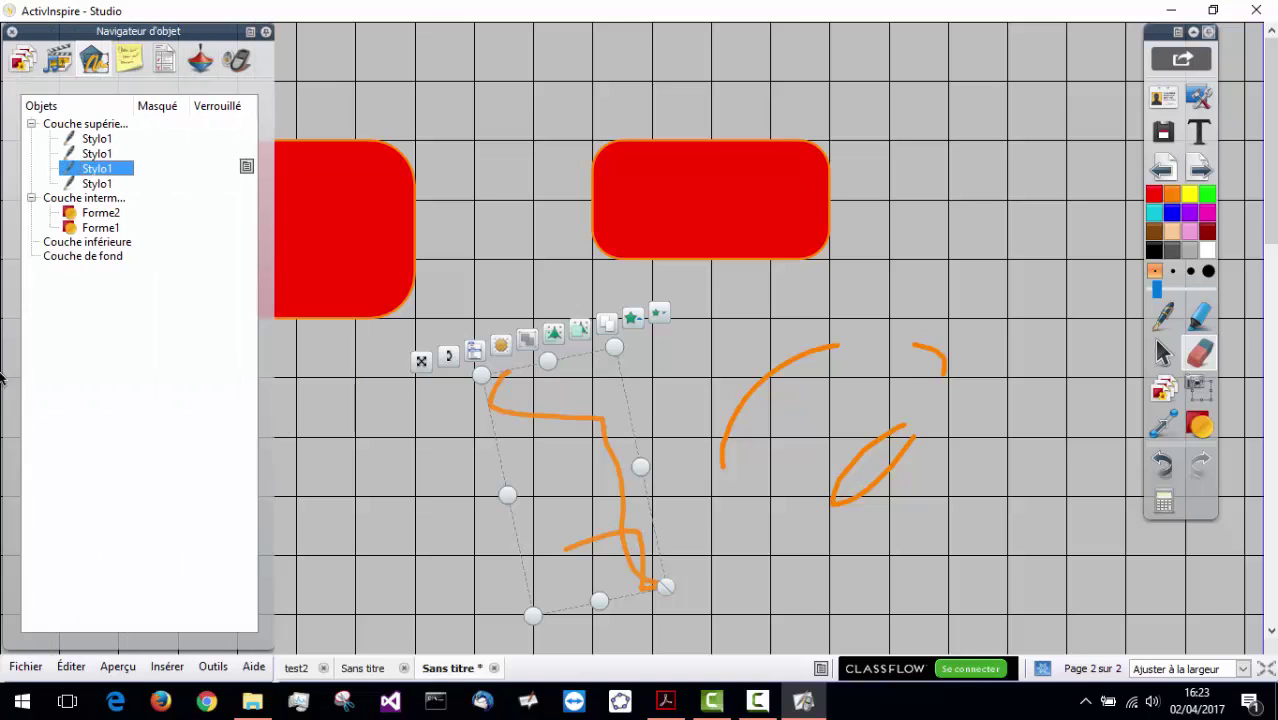
pyautogui.click(26, 668)
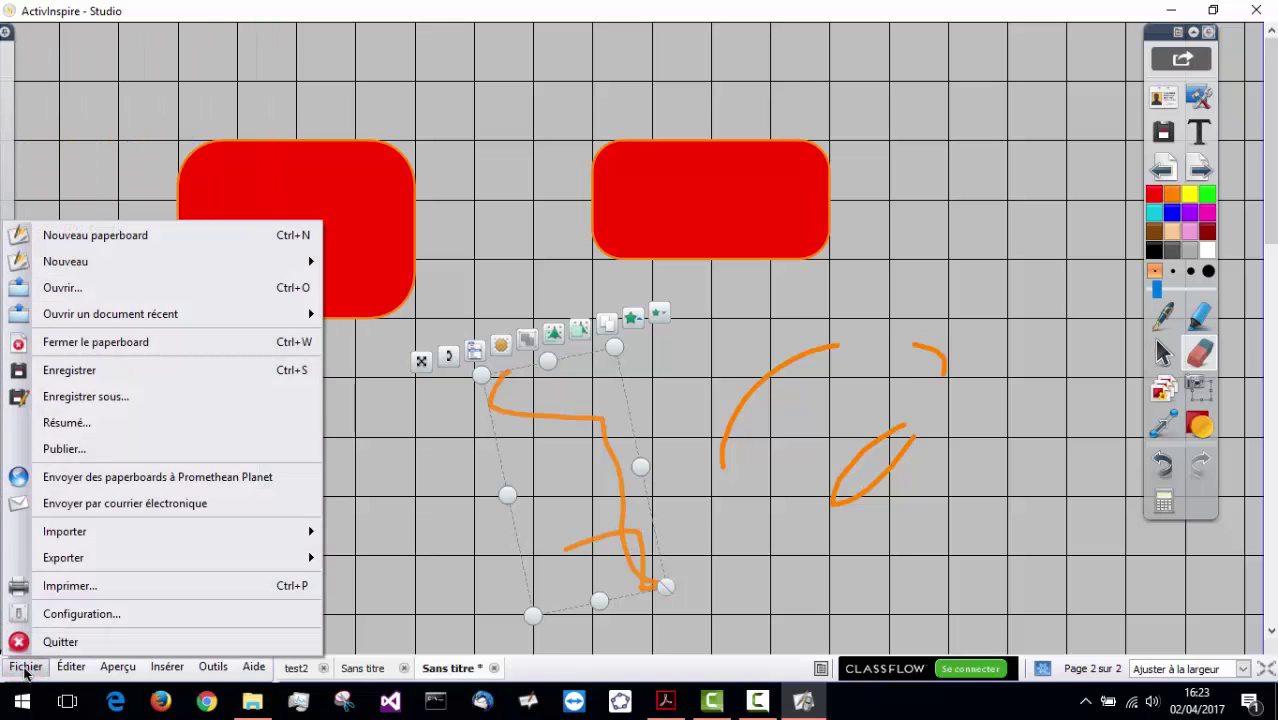
pyautogui.moveTo(143, 530)
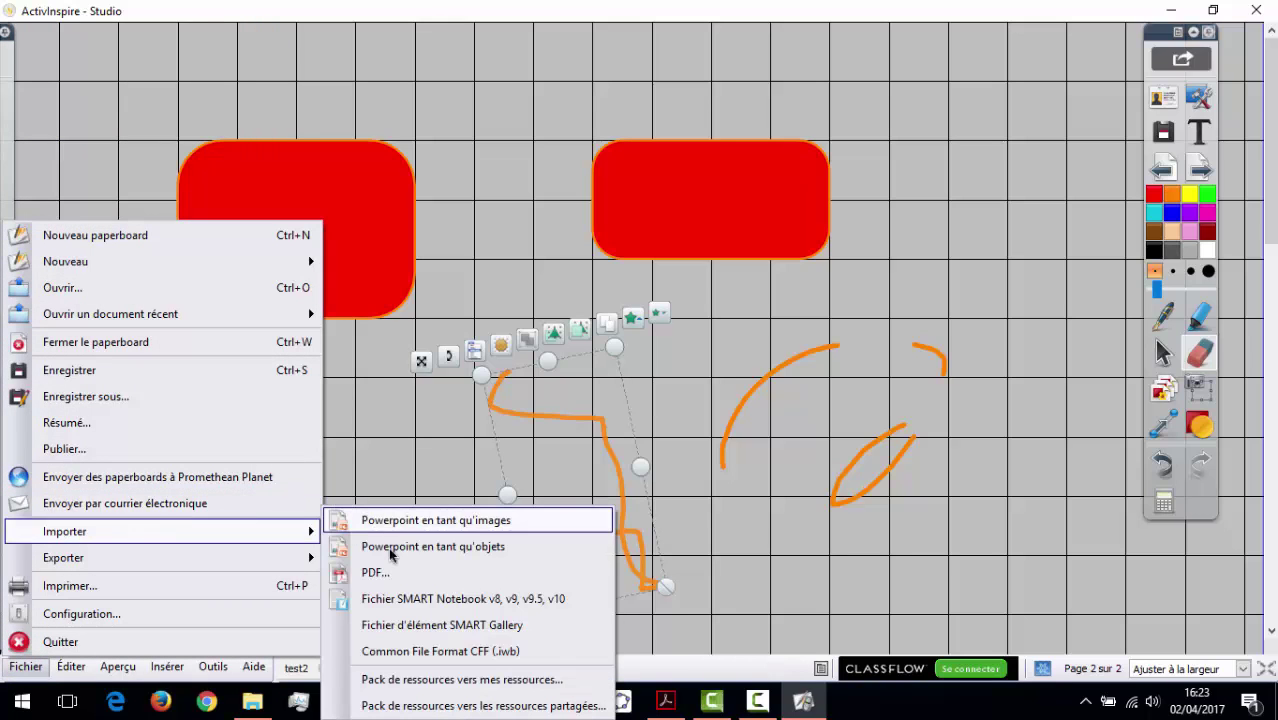
pyautogui.click(388, 580)
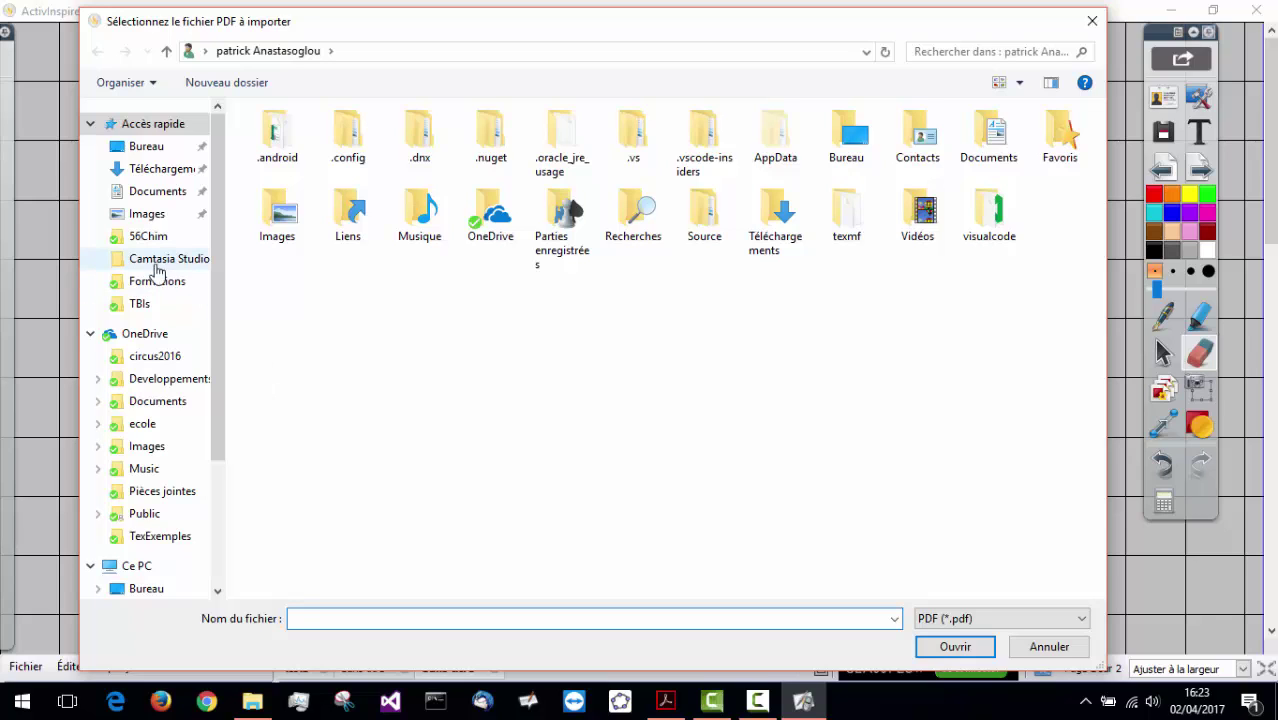
pyautogui.click(142, 423)
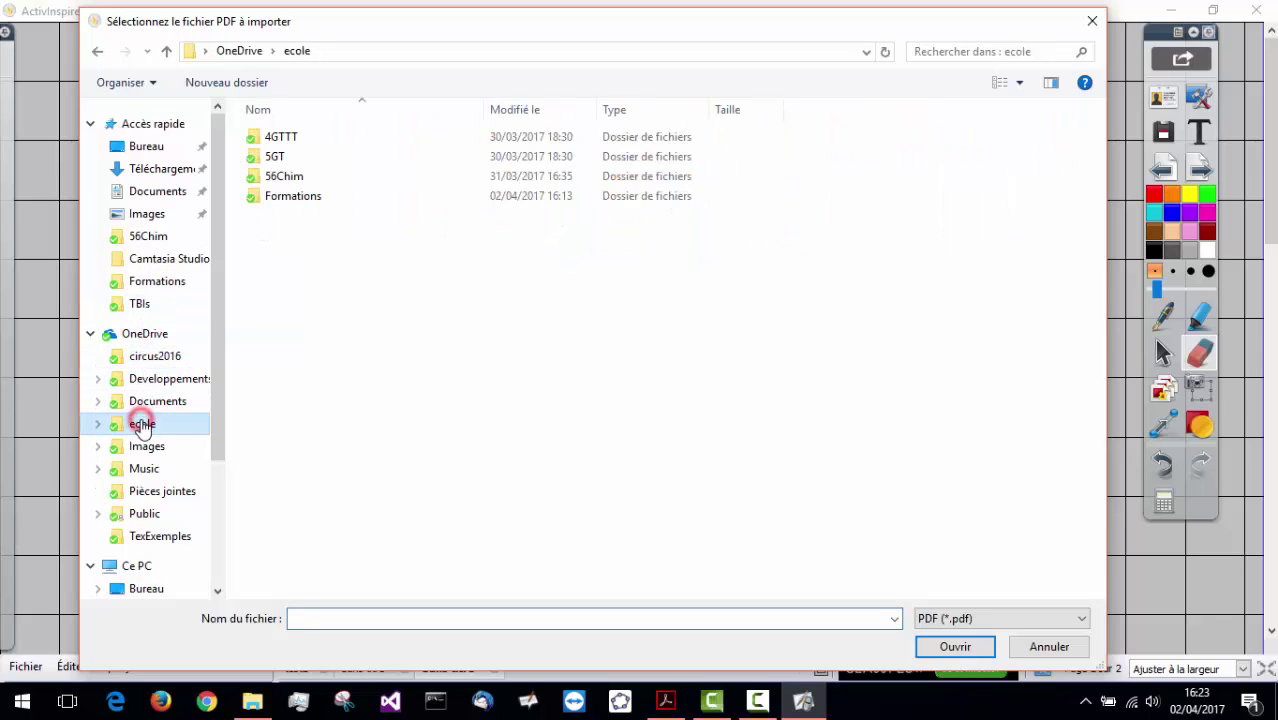
pyautogui.doubleClick(285, 176)
pyautogui.click(327, 219)
pyautogui.doubleClick(327, 217)
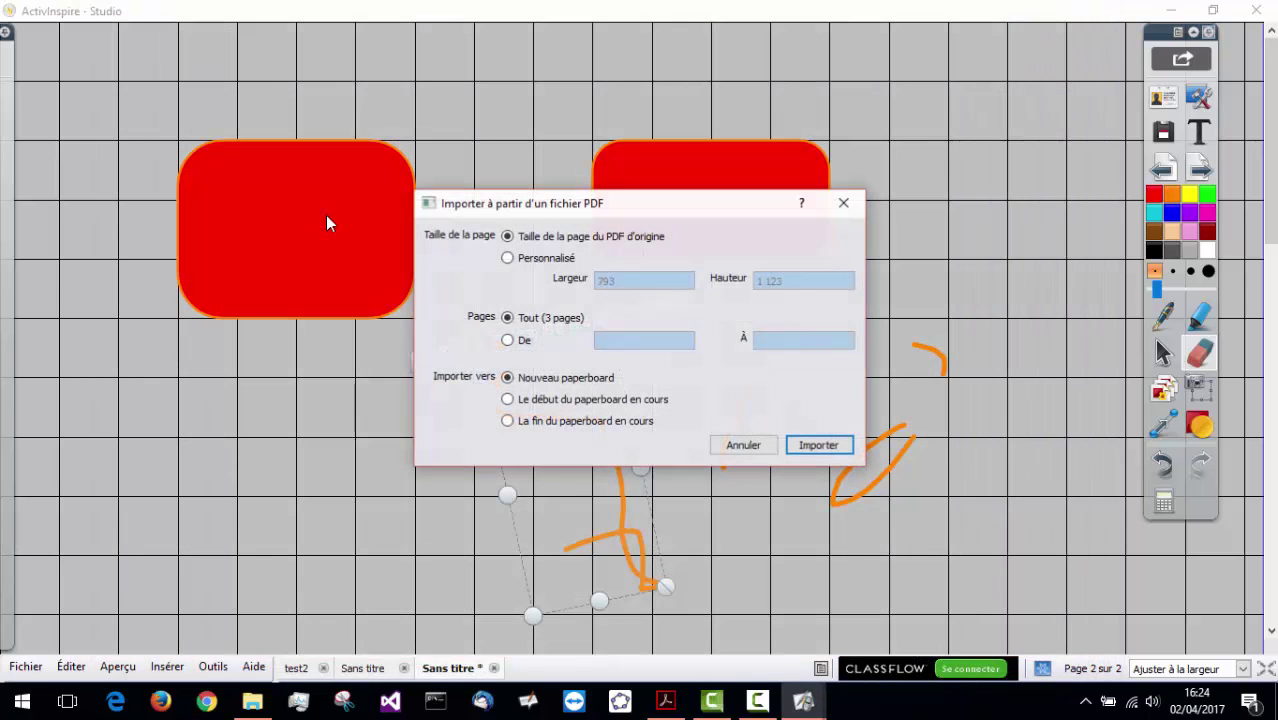
pyautogui.click(817, 447)
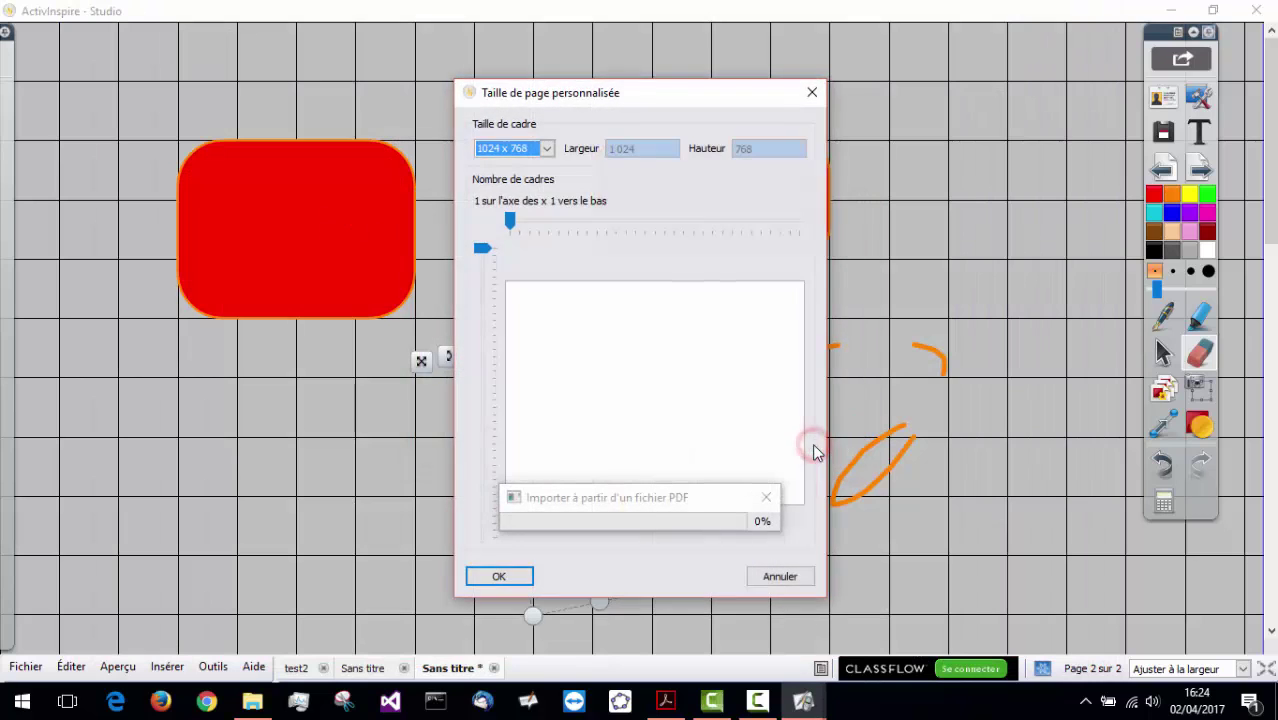
pyautogui.click(495, 574)
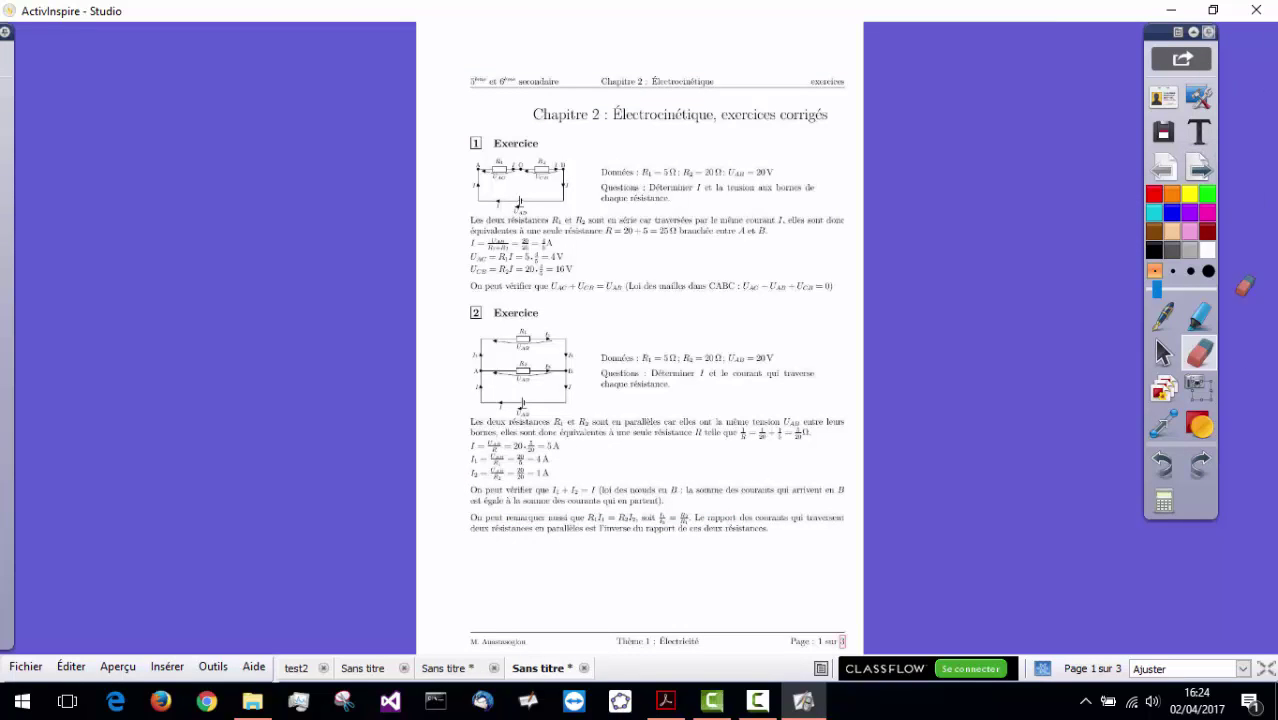
# Step: Fit the imported document to the page width and advance past its last page to add a blank page 4
pyautogui.click(1241, 671)
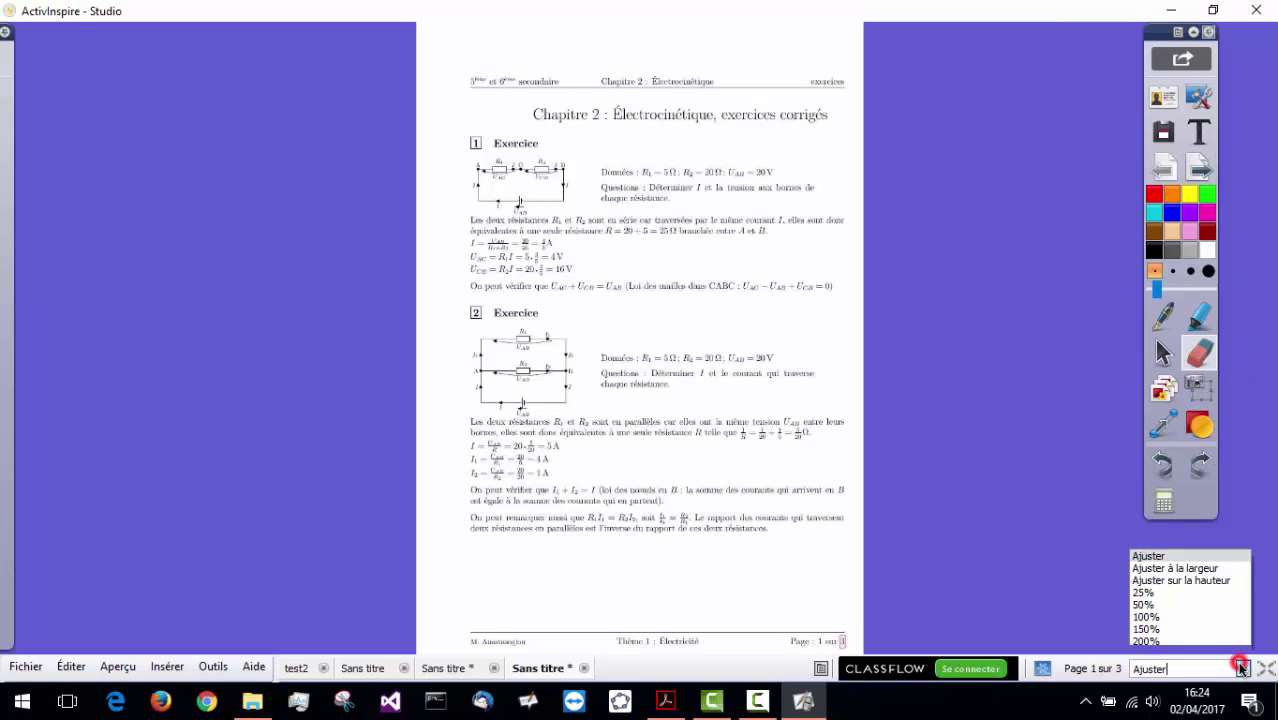
pyautogui.click(1226, 555)
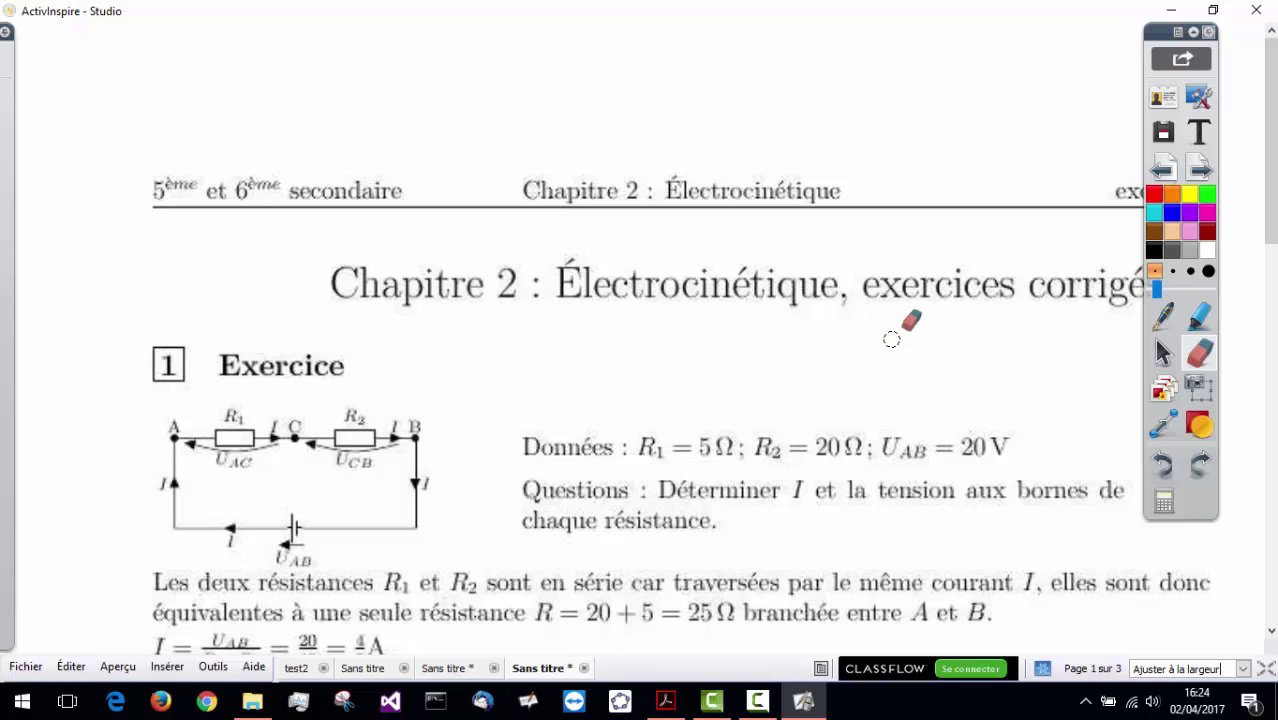
pyautogui.click(1199, 167)
pyautogui.click(1199, 167)
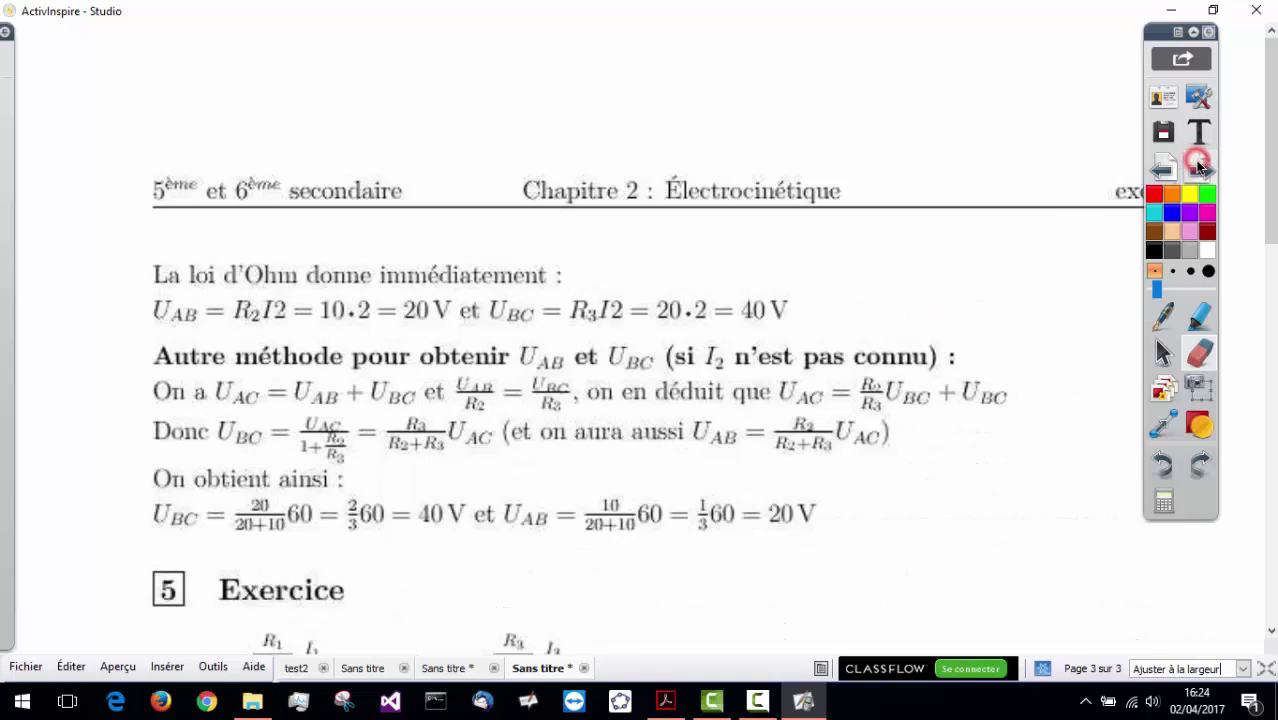
pyautogui.click(1199, 167)
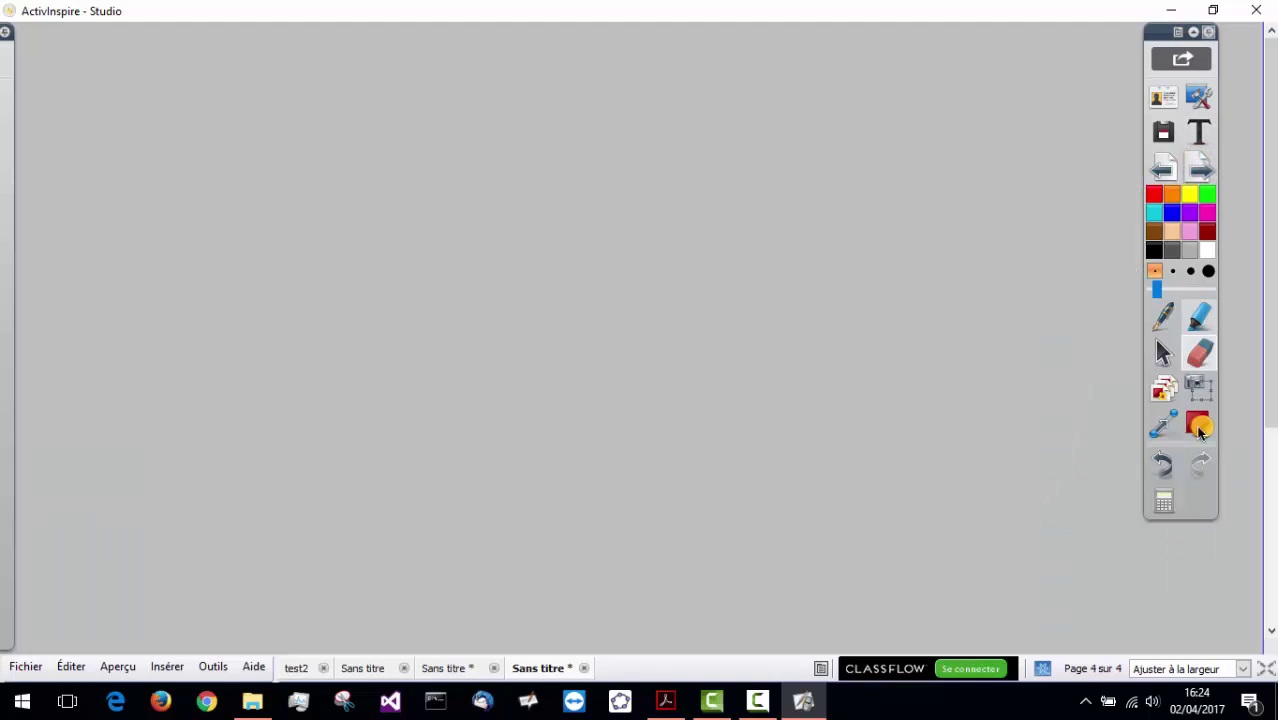
# Step: Set the page zoom to Ajuster and return to page 2 of the imported document
pyautogui.click(1244, 670)
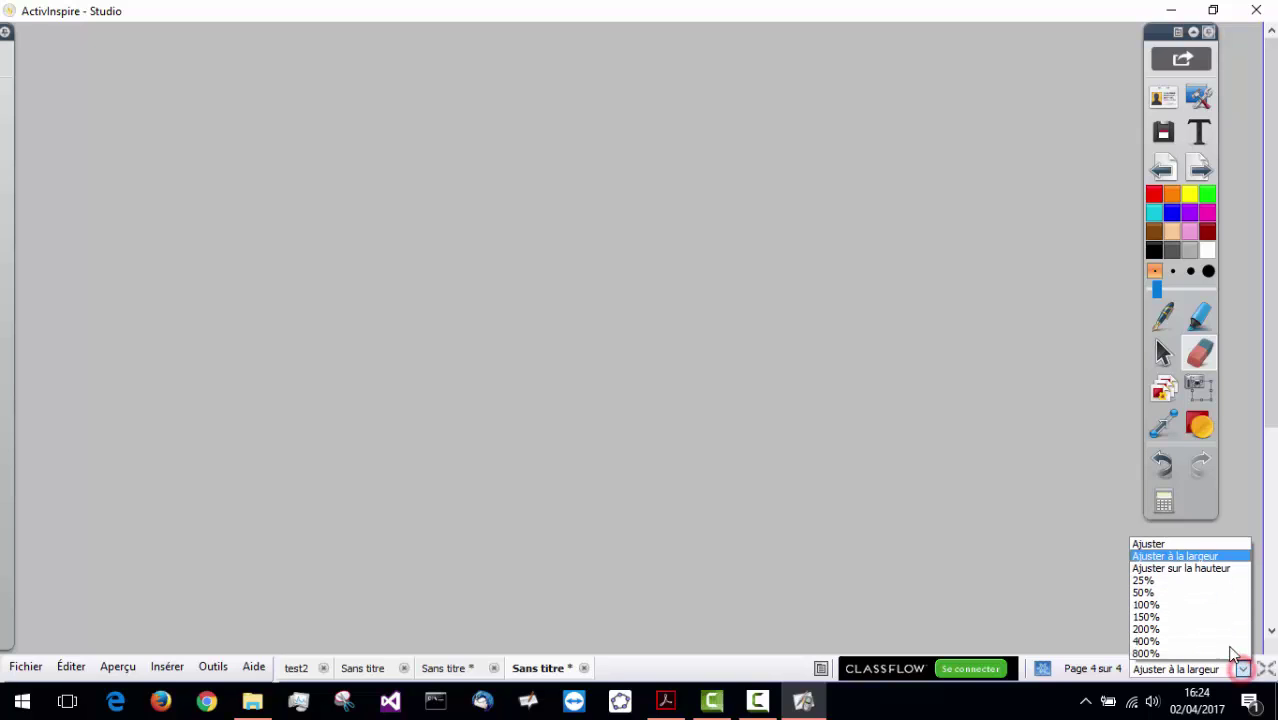
pyautogui.click(1184, 543)
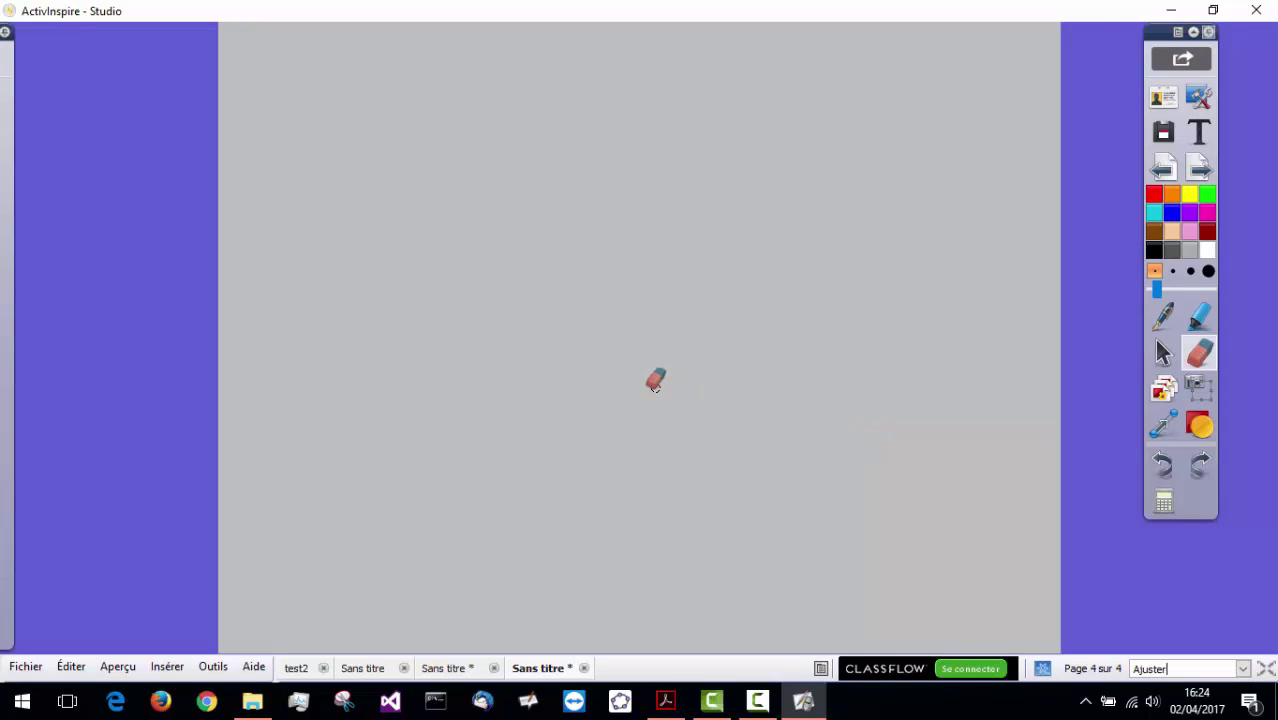
pyautogui.click(1163, 168)
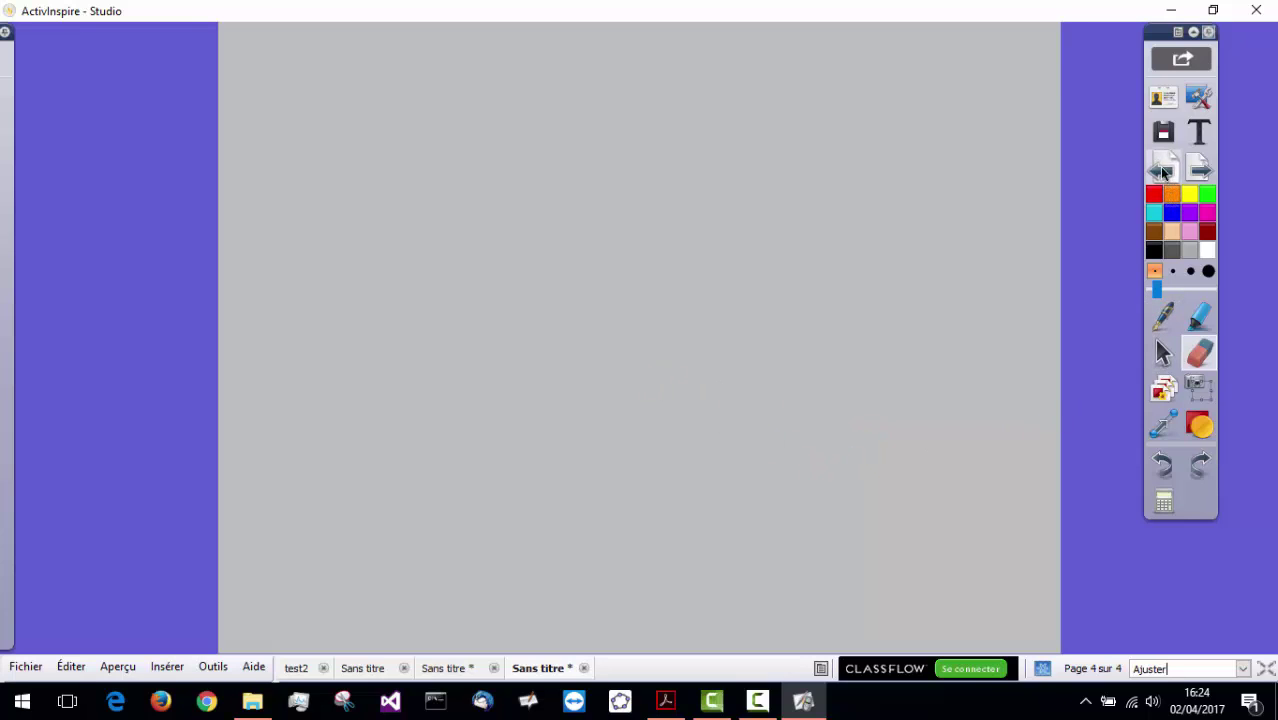
pyautogui.click(1163, 168)
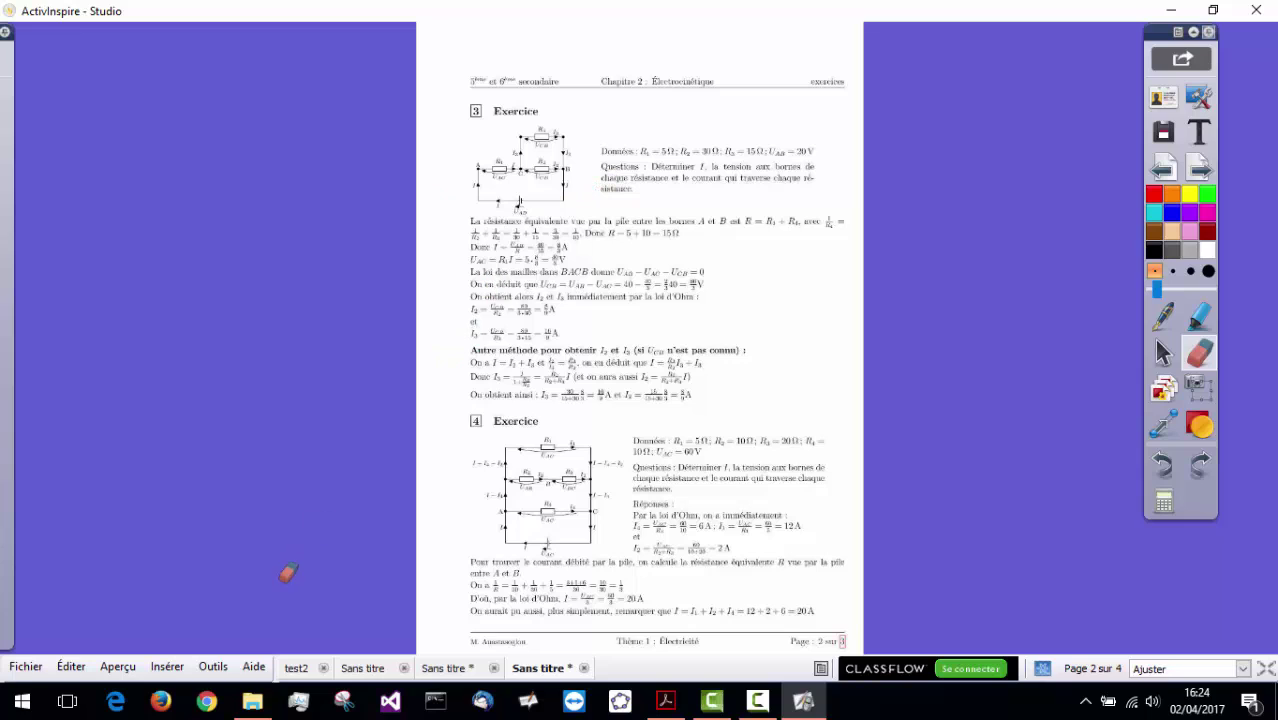
# Step: Insert a blank page after page 2 of the imported exercises
pyautogui.click(71, 668)
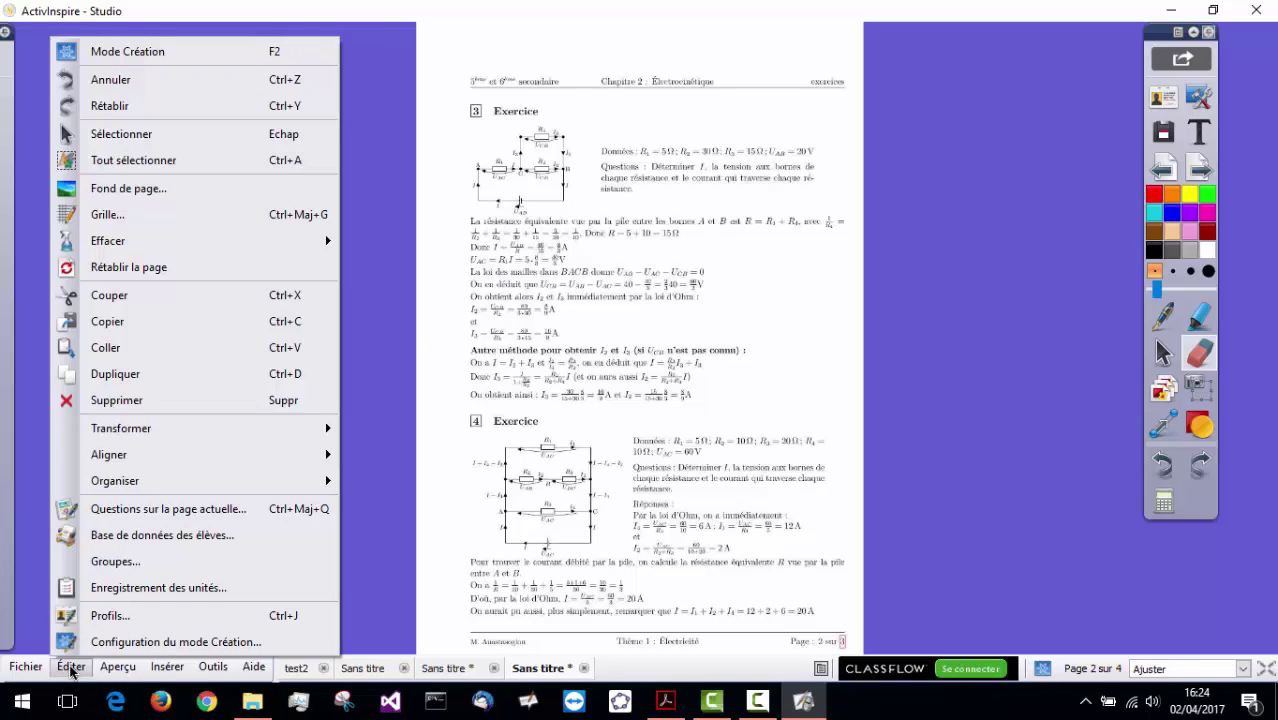
pyautogui.moveTo(33, 672)
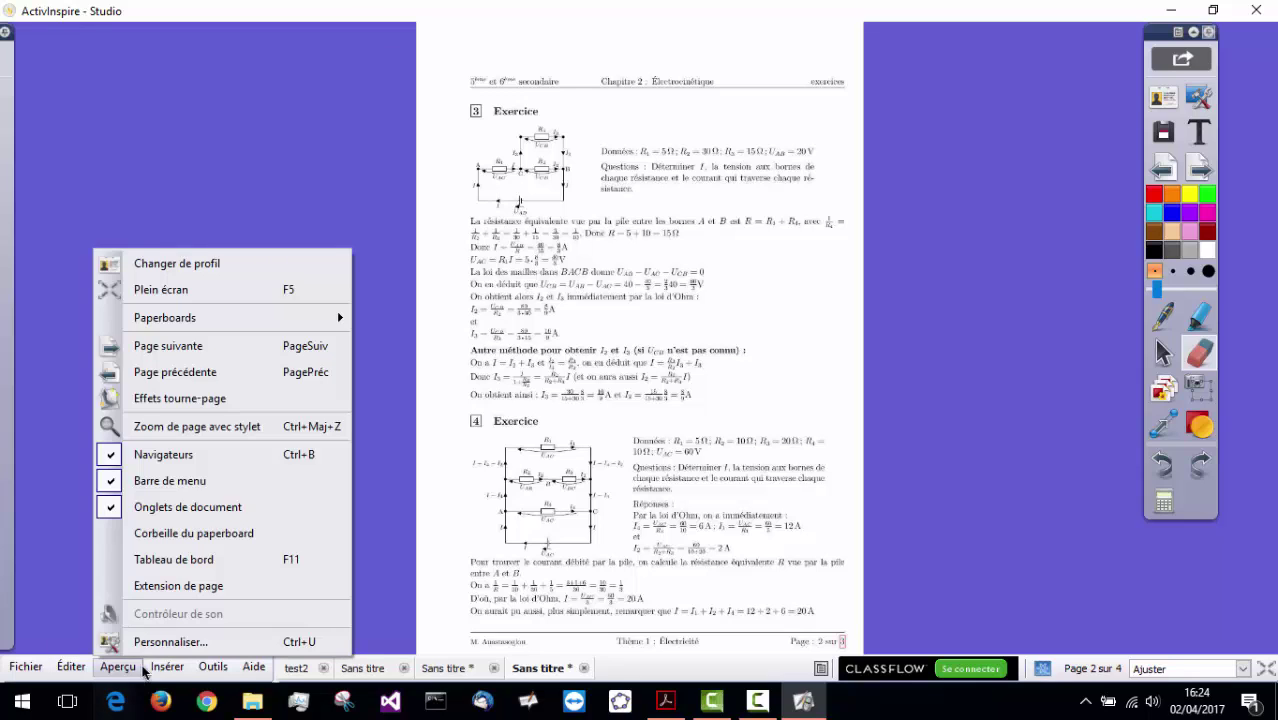
pyautogui.moveTo(167, 670)
pyautogui.moveTo(265, 376)
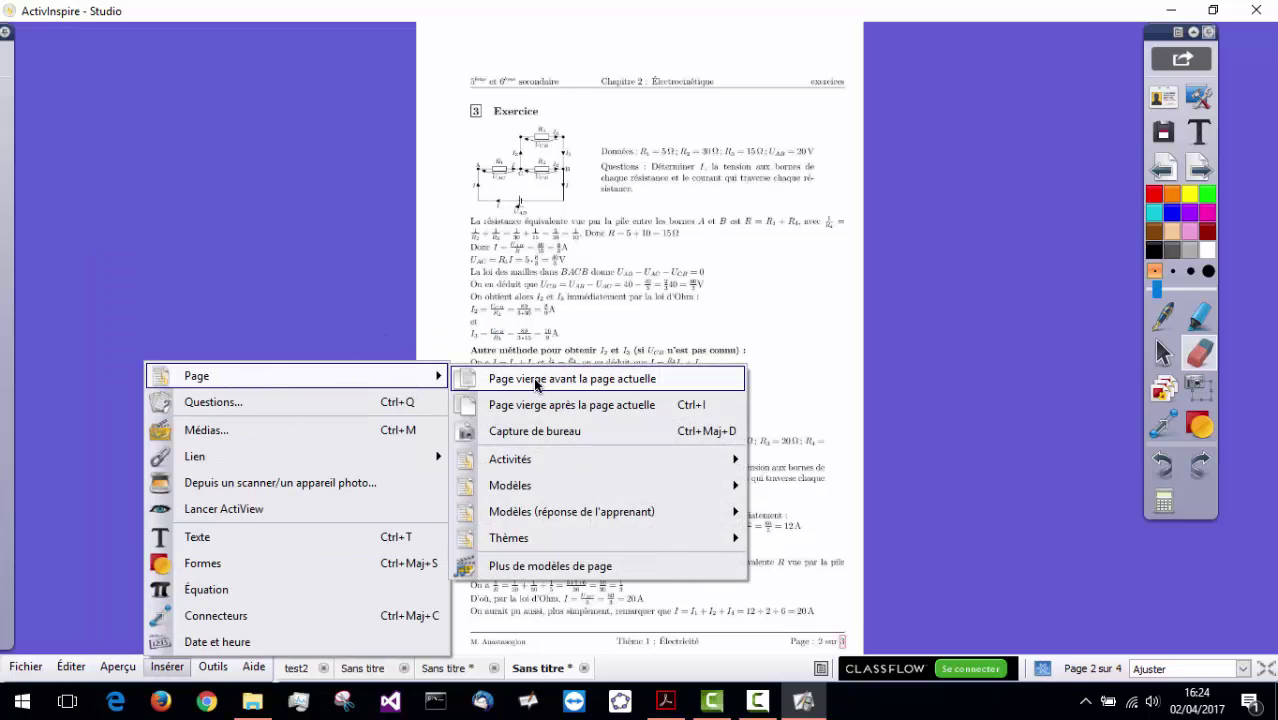
pyautogui.click(562, 405)
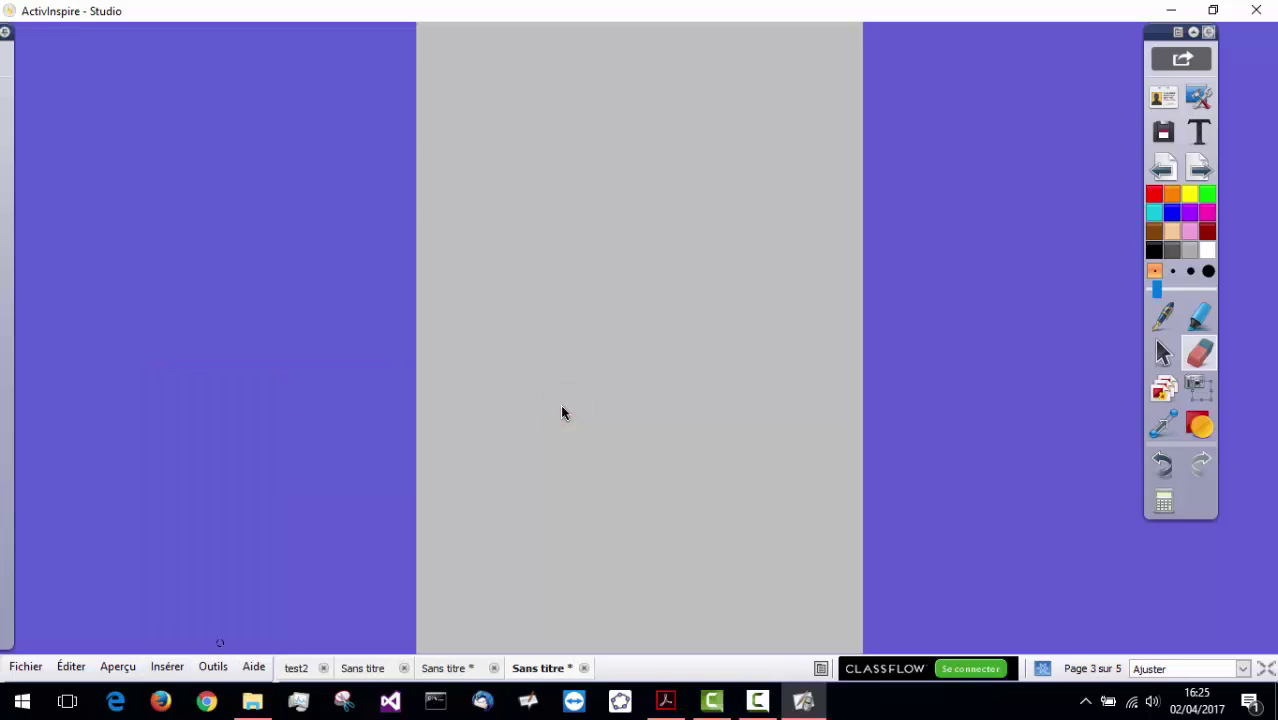
# Step: Page through the document around the inserted blank page and continue past the end to add a blank page 6
pyautogui.click(1174, 170)
pyautogui.click(1174, 170)
pyautogui.click(1197, 172)
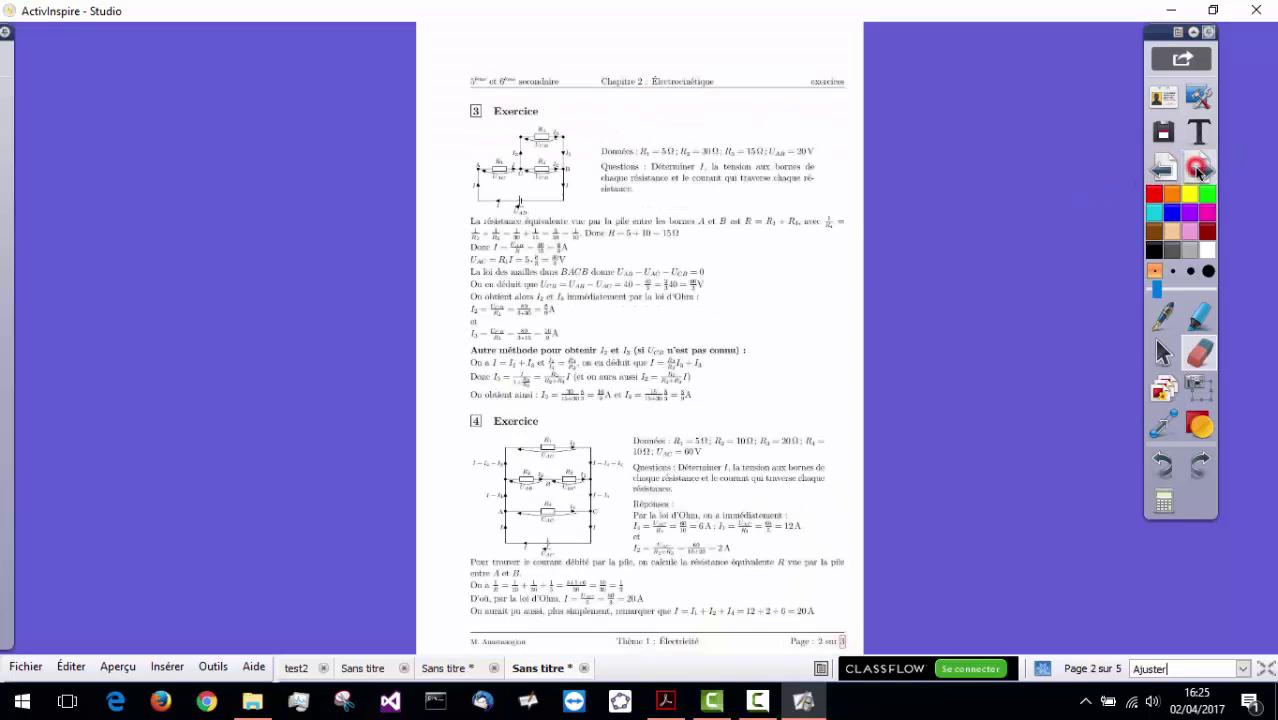
pyautogui.click(1198, 173)
pyautogui.click(1199, 173)
pyautogui.click(1199, 173)
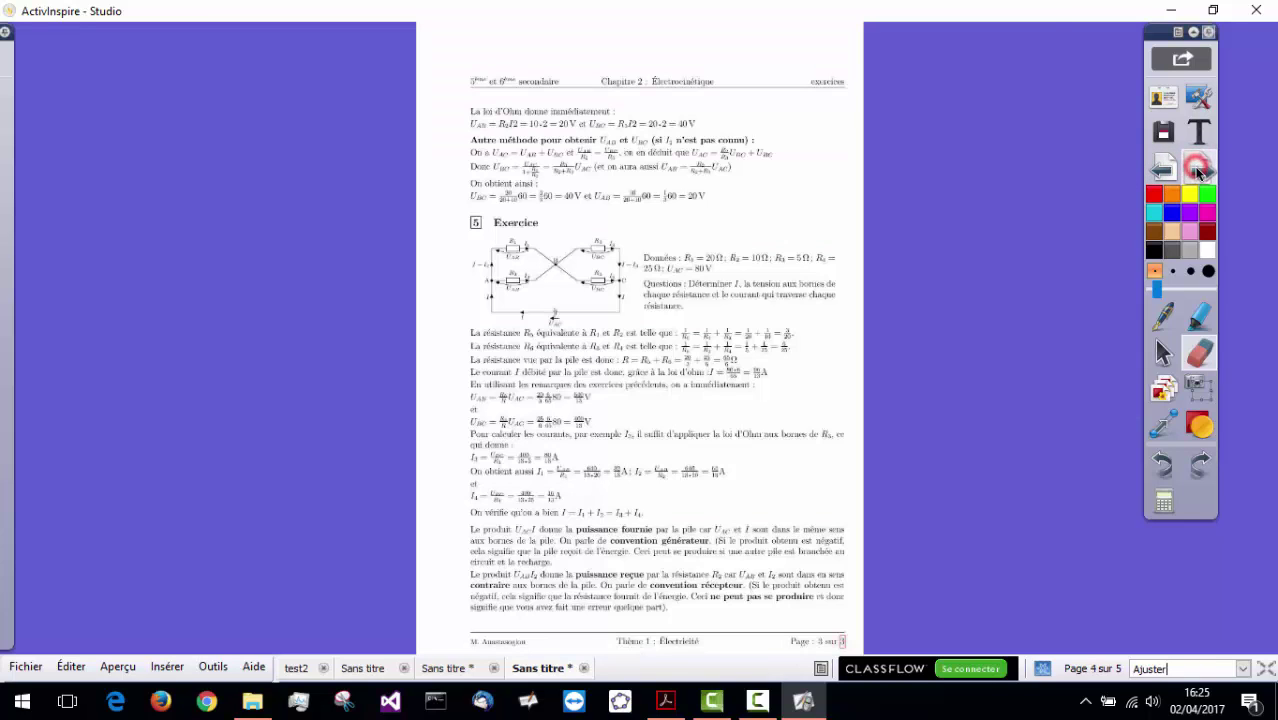
pyautogui.click(1199, 172)
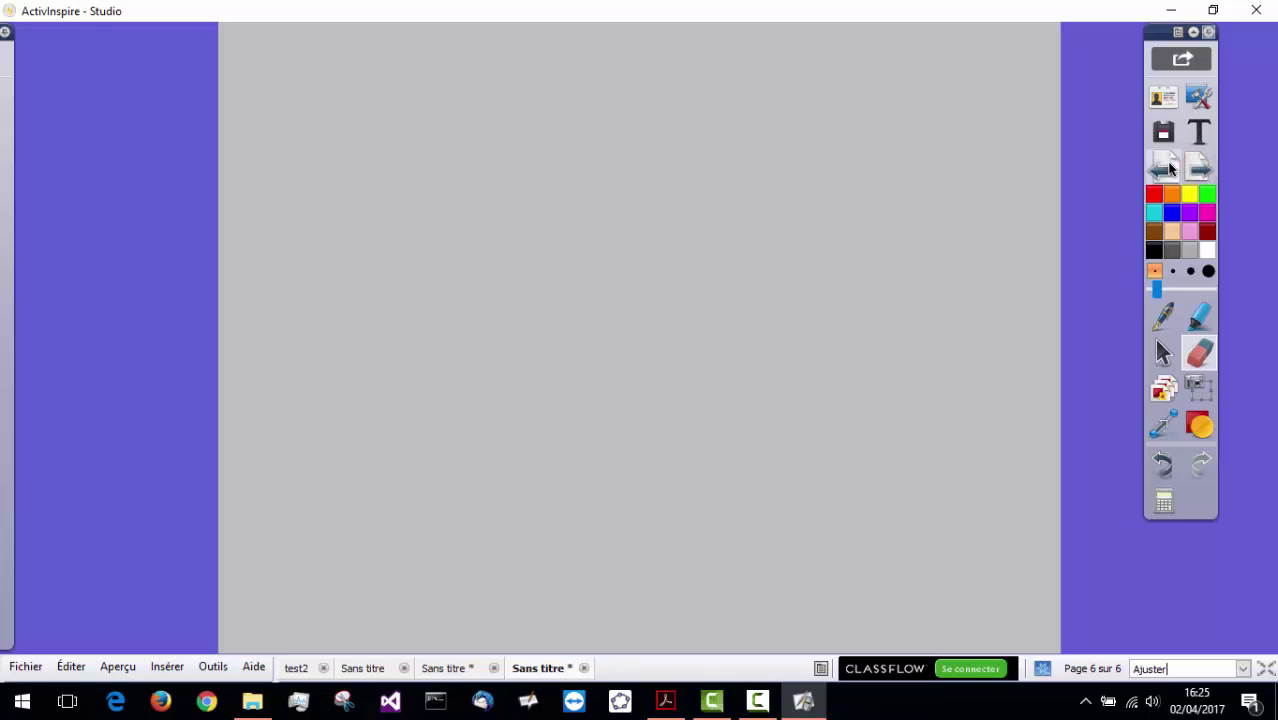
# Step: Return to page 1 of the document and set its zoom to Ajuster à la largeur
pyautogui.click(1165, 168)
pyautogui.click(1165, 168)
pyautogui.click(1165, 168)
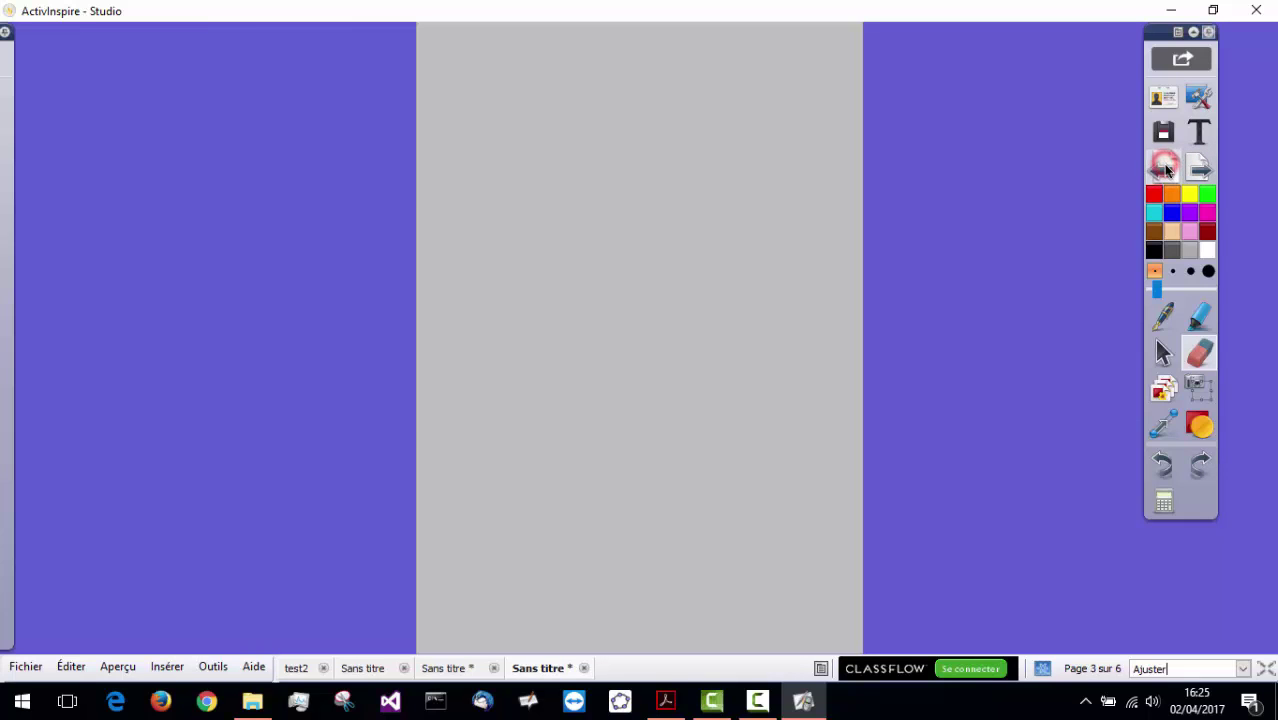
pyautogui.click(1165, 168)
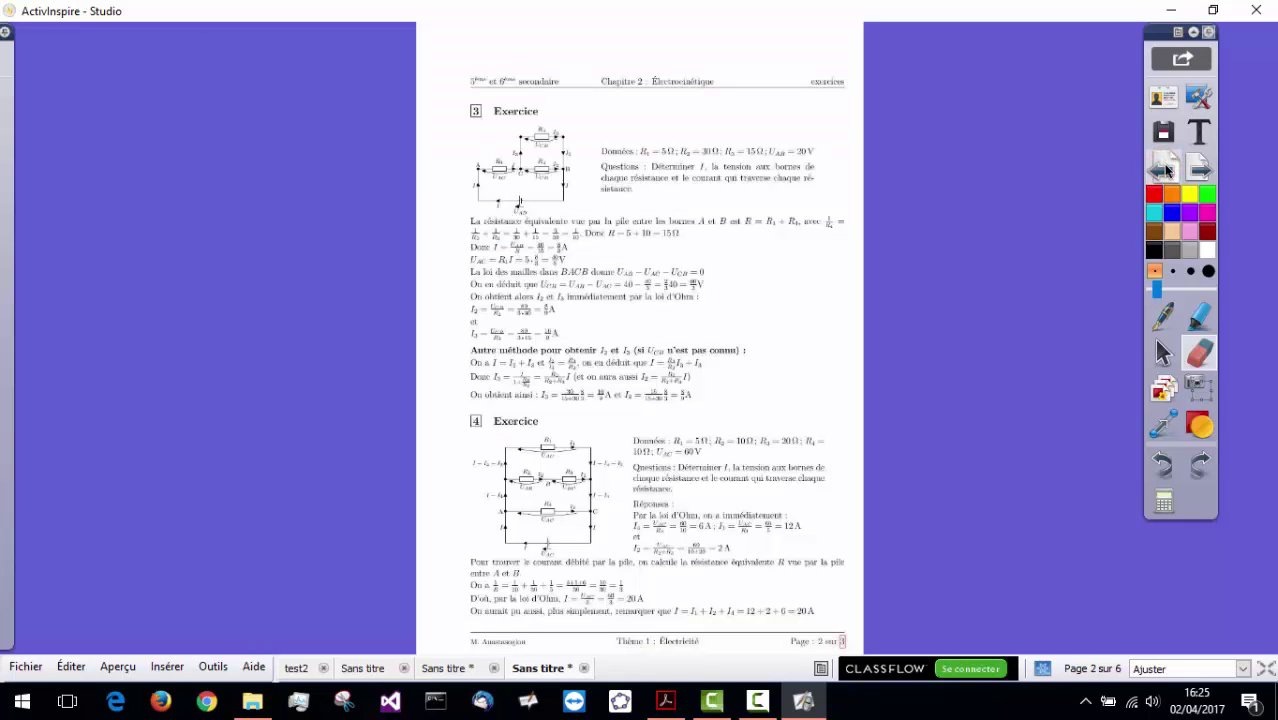
pyautogui.click(1165, 168)
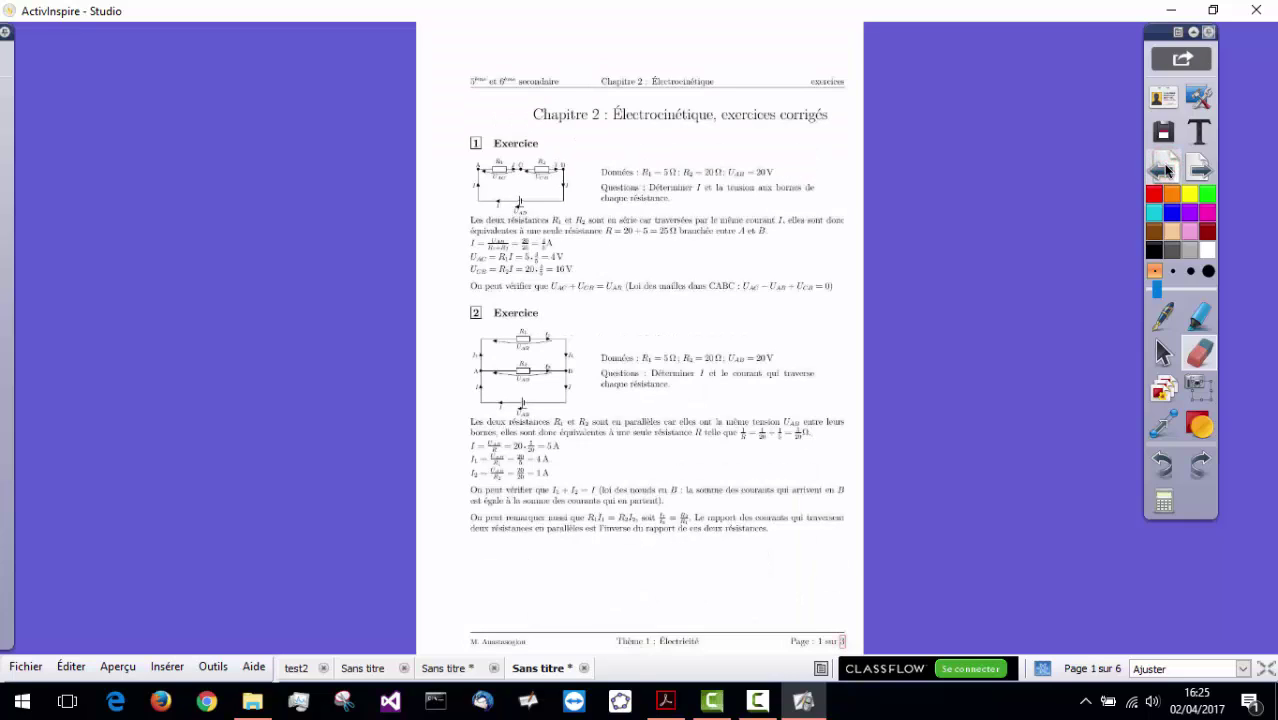
pyautogui.click(1242, 669)
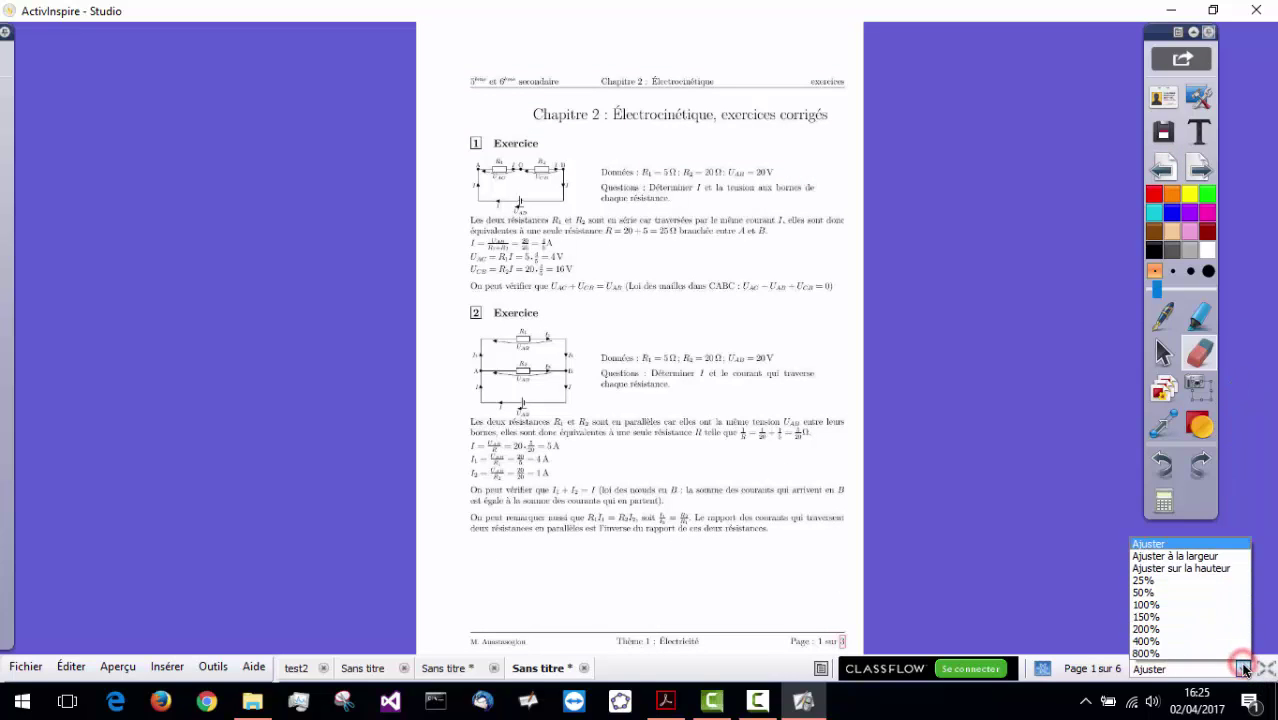
pyautogui.click(1206, 556)
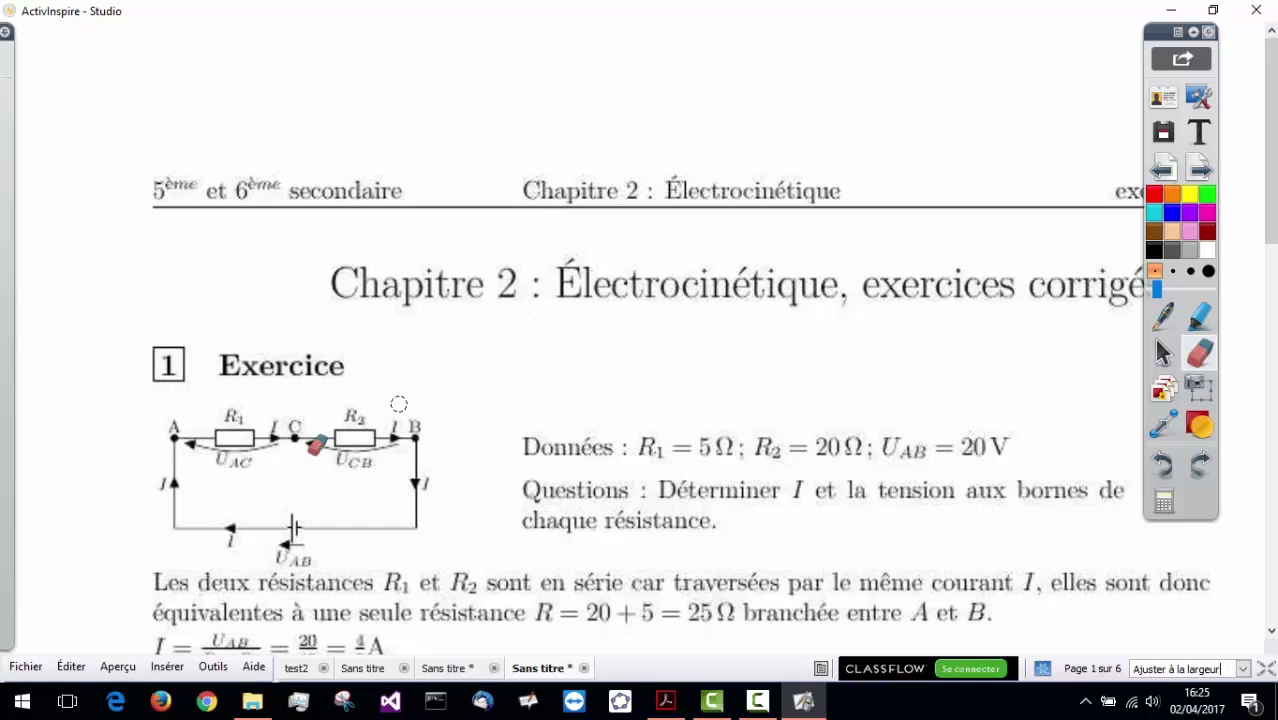
# Step: Start a PDF import and choose the TQChimieElectrocinetique2013-2014Exos file from the 56Chim folder inside OneDrive's ecole folder
pyautogui.click(26, 666)
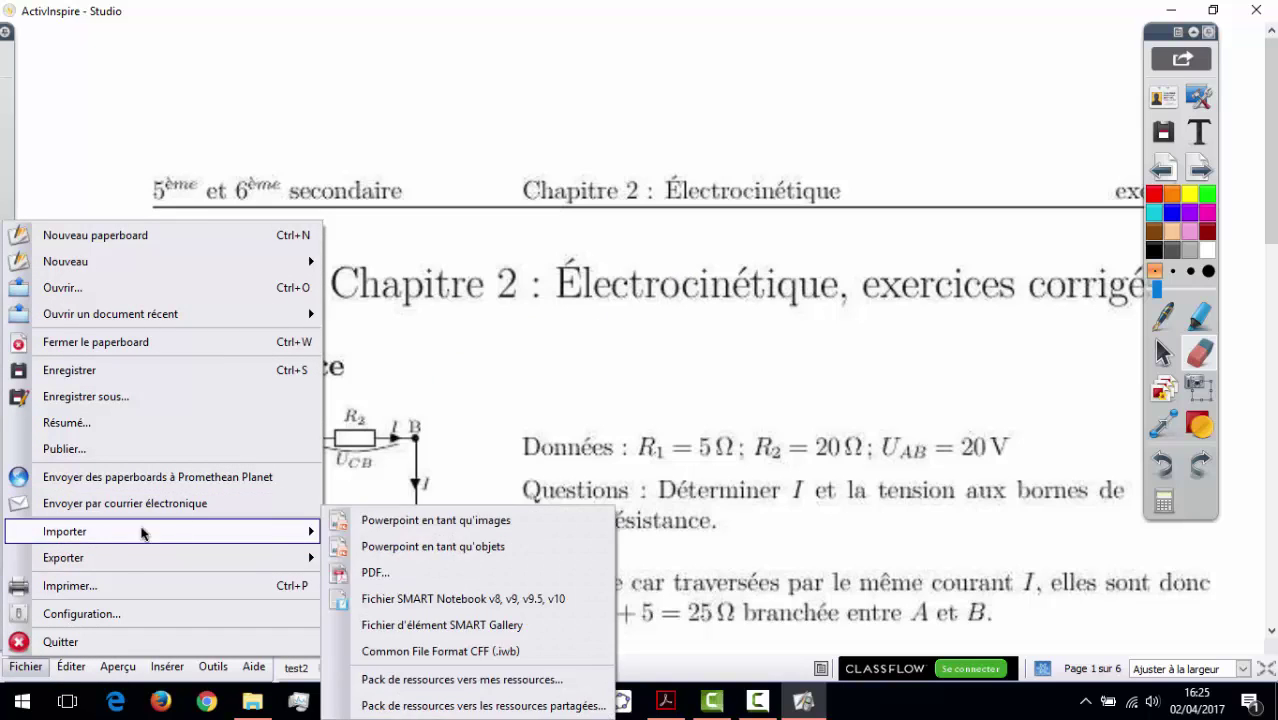
pyautogui.moveTo(327, 532)
pyautogui.click(375, 572)
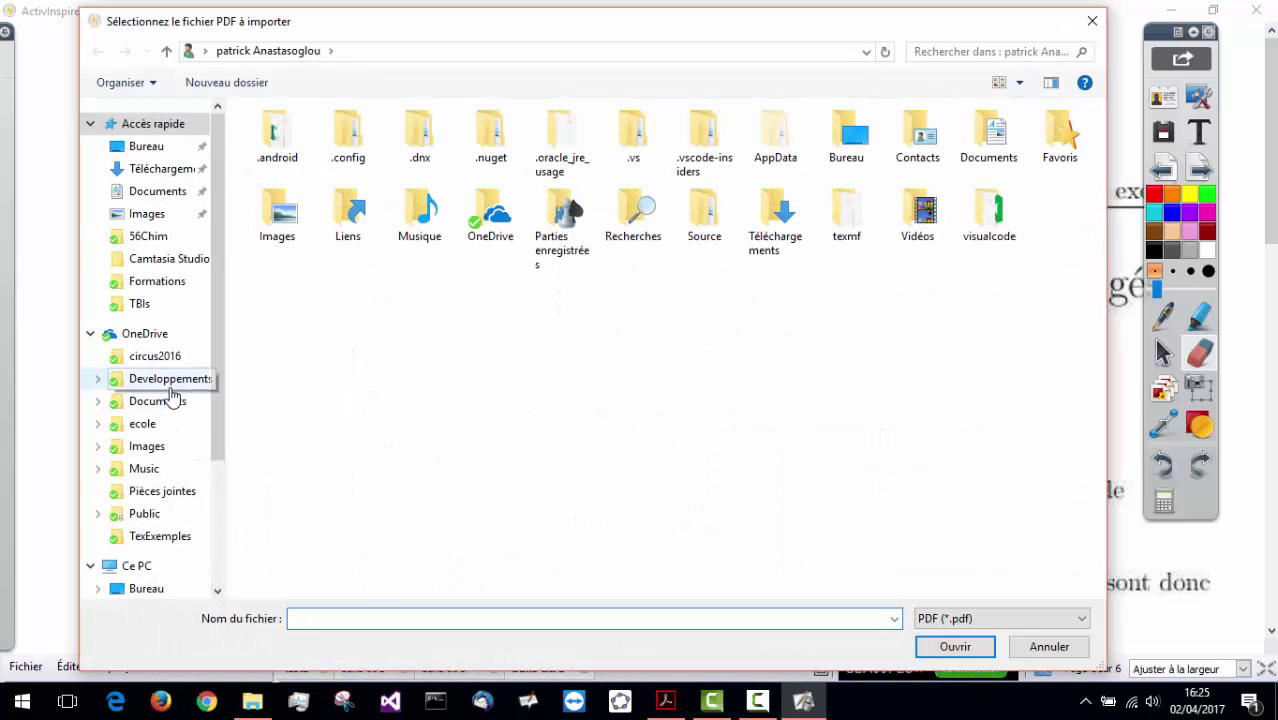
pyautogui.click(143, 424)
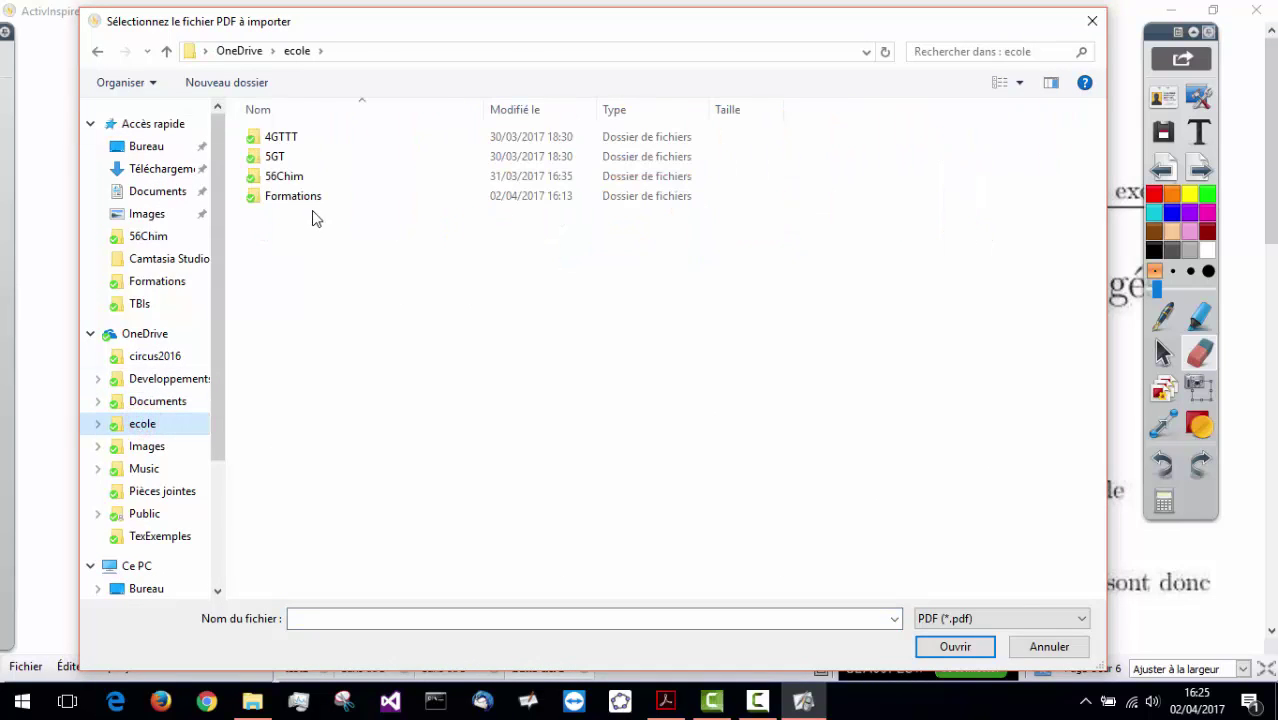
pyautogui.doubleClick(283, 174)
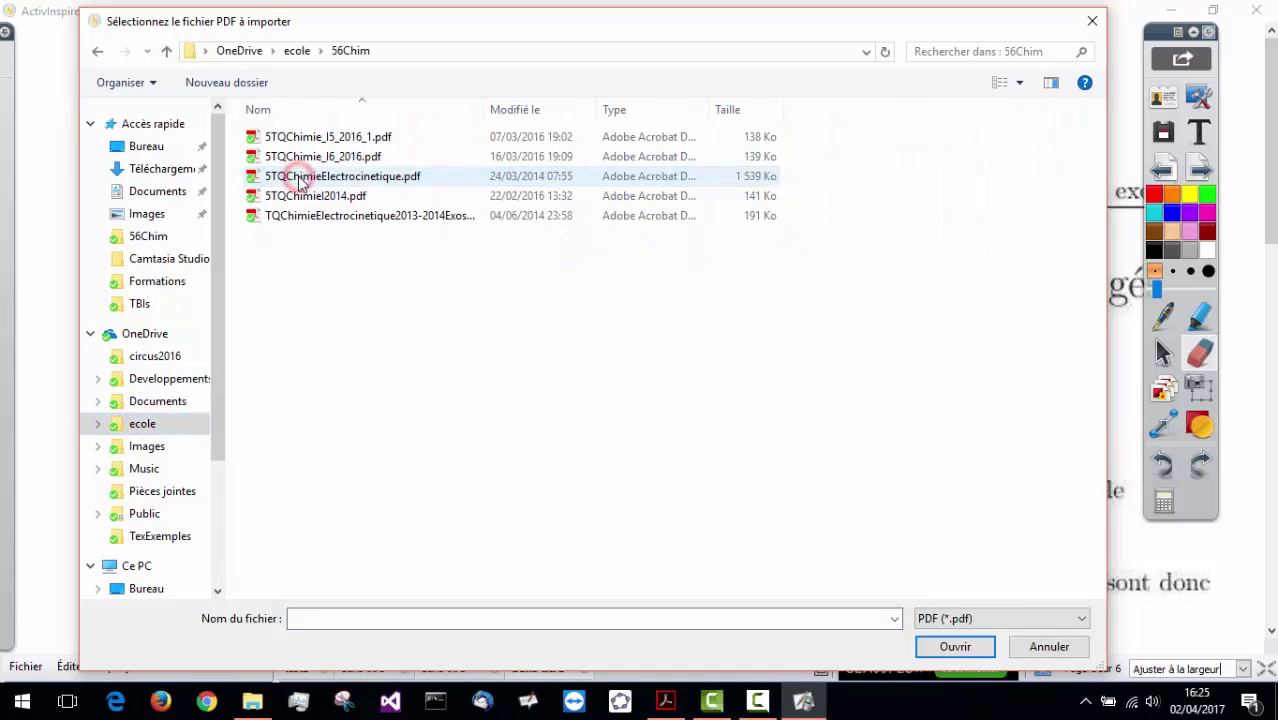
pyautogui.click(337, 218)
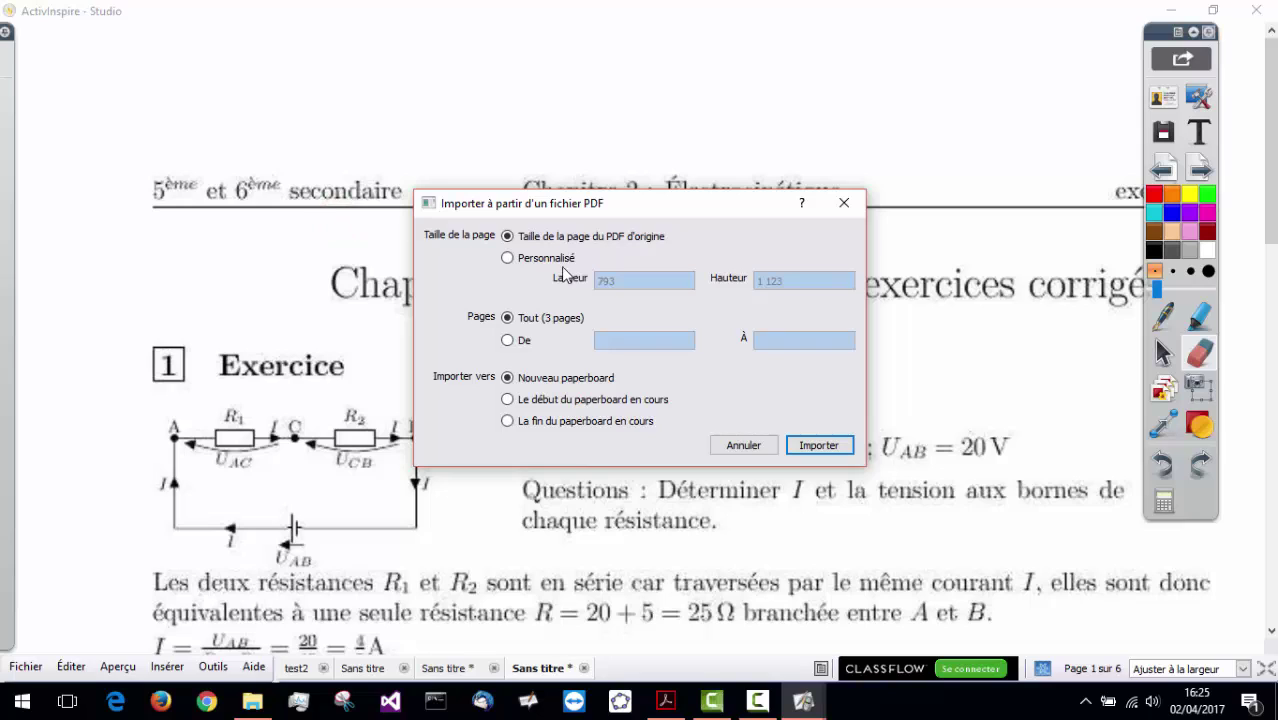
# Step: Import all pages into a new paperboard using a personalised page size with a width of 2048
pyautogui.click(508, 258)
pyautogui.moveTo(651, 278); pyautogui.dragTo(588, 289)
pyautogui.write('2048')
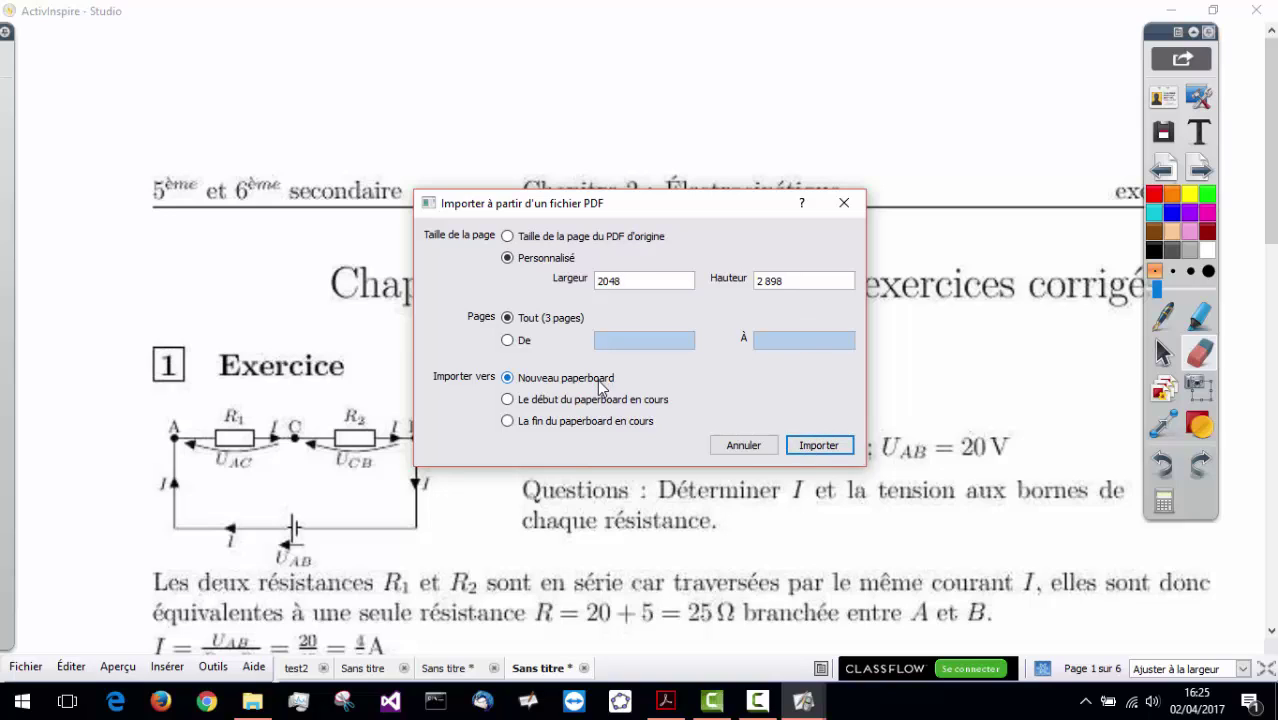
pyautogui.click(824, 447)
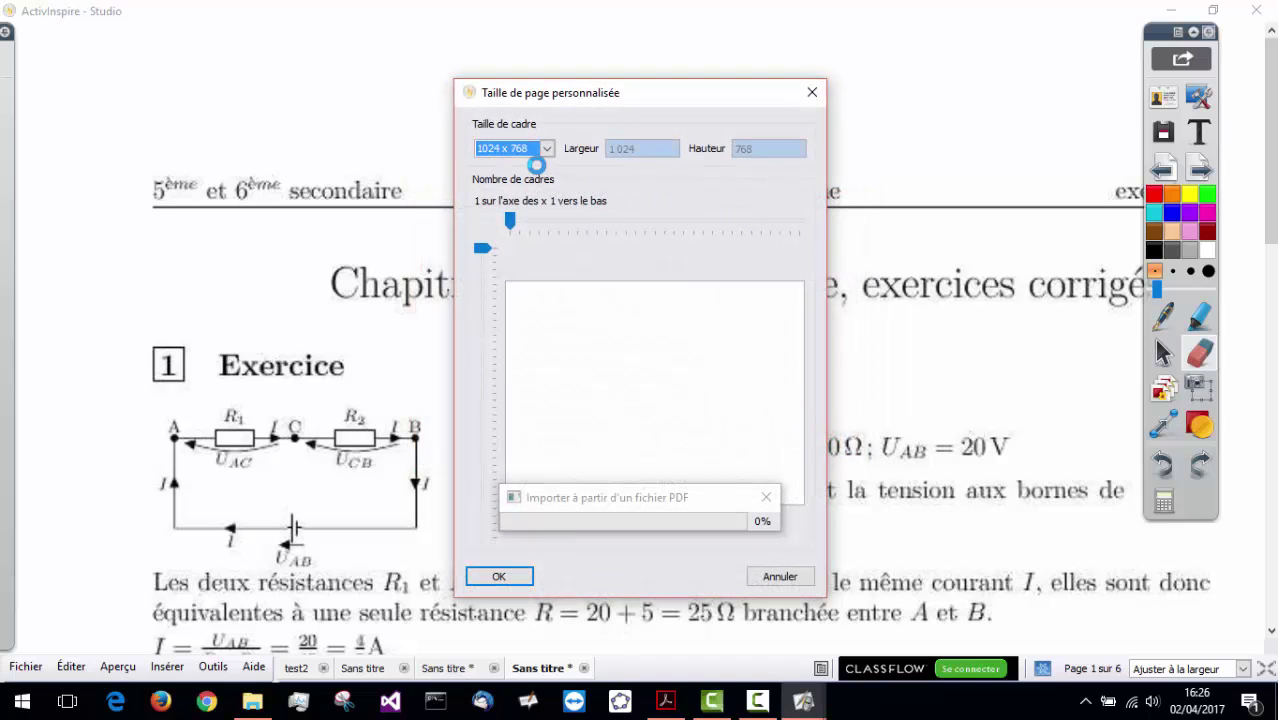
# Step: Set the frame size of the custom page to Autre so its width and height can be edited
pyautogui.click(543, 150)
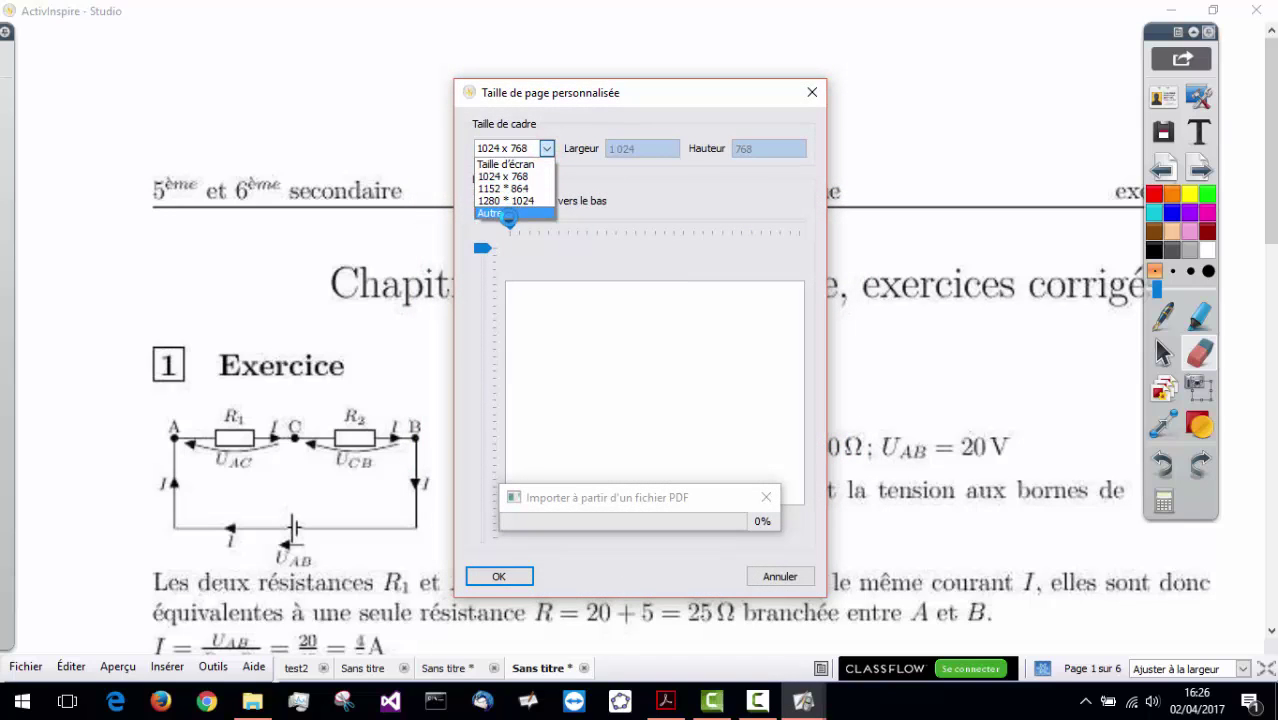
pyautogui.click(508, 215)
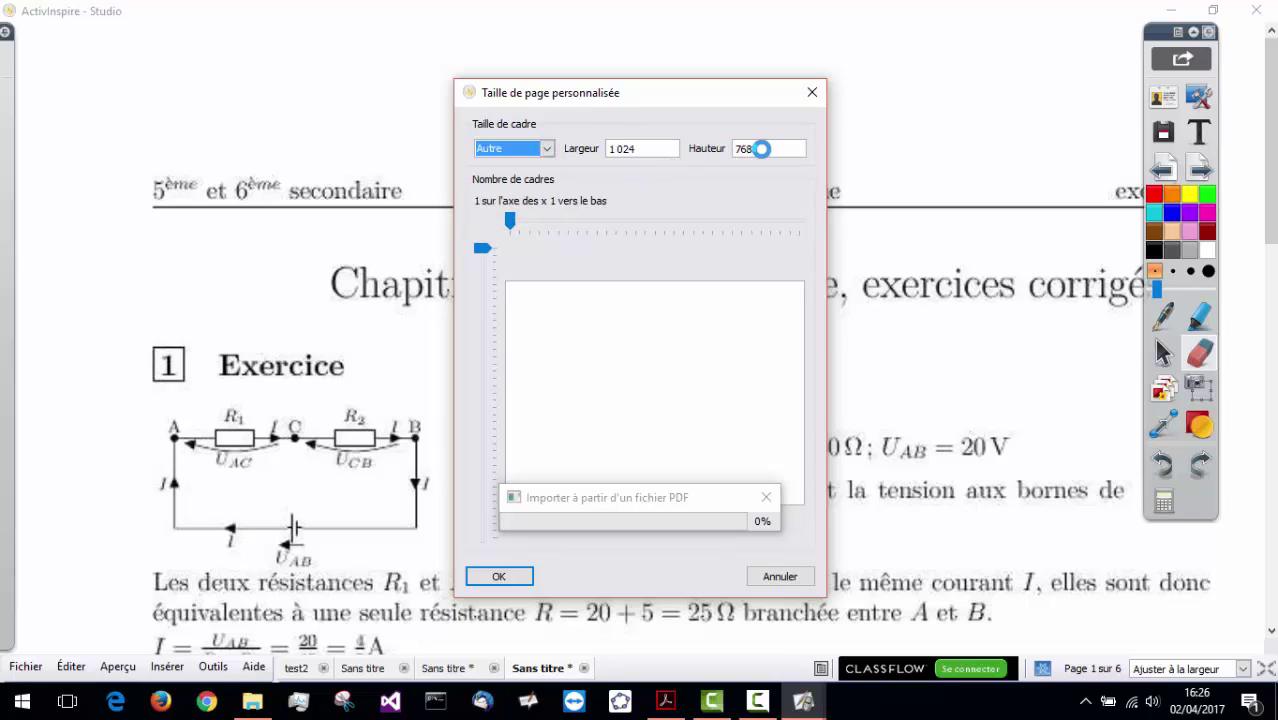